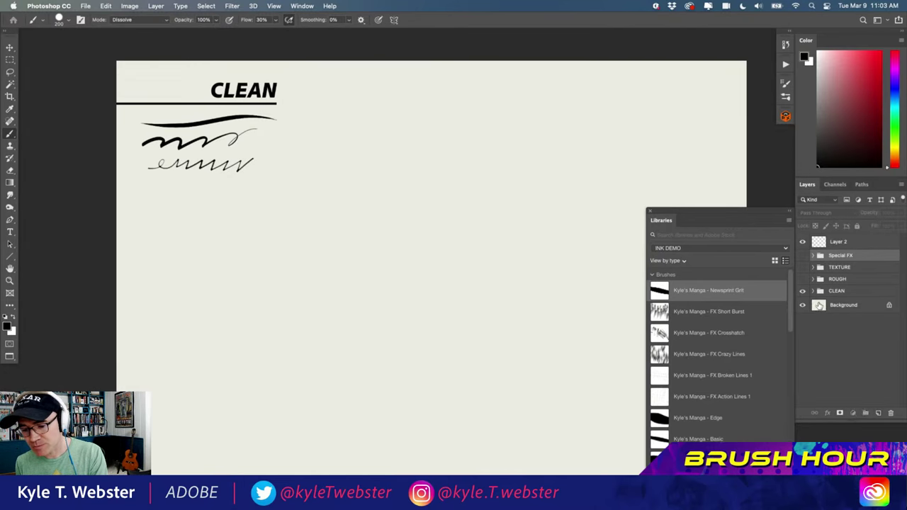
Add a new empty Layer 5 directly above the Background layer
click(823, 306)
click(877, 413)
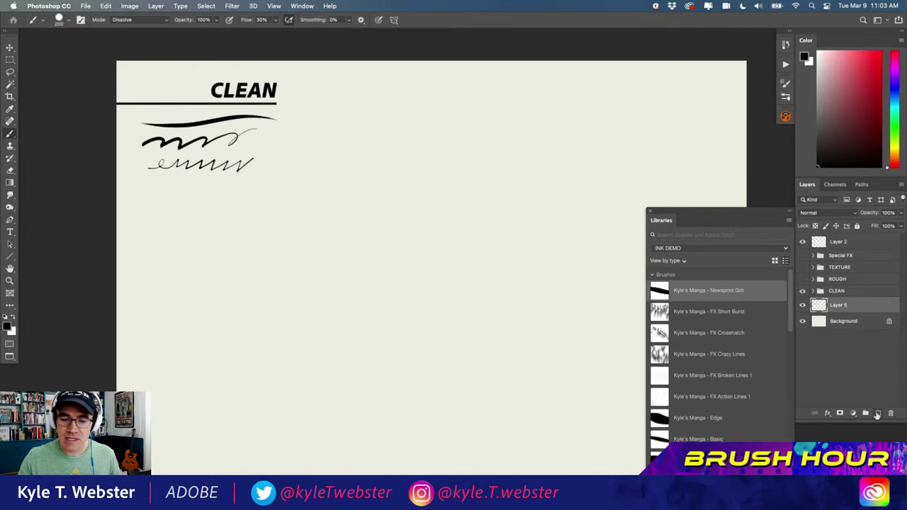
Drag the INK DEMO Libraries panel into a new position beside the canvas
drag(669, 212, 528, 135)
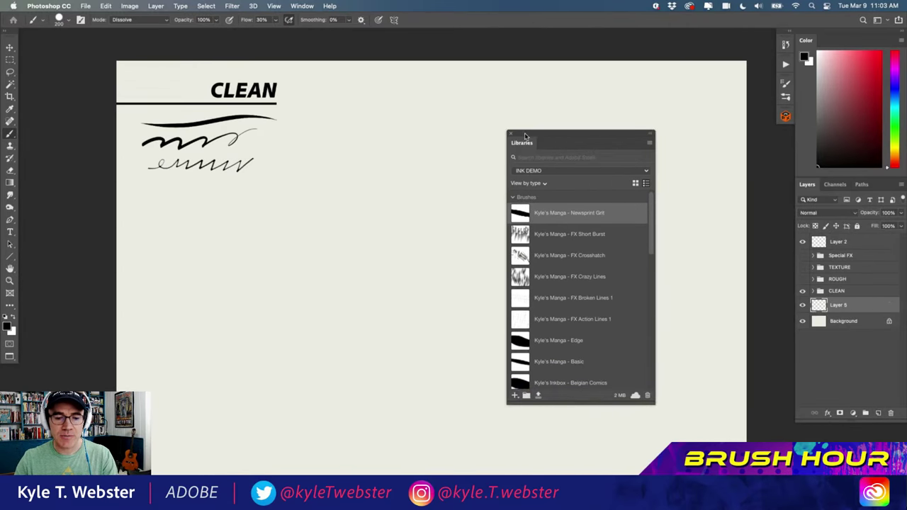
scroll(624, 345, down, 10)
scroll(608, 374, up, 10)
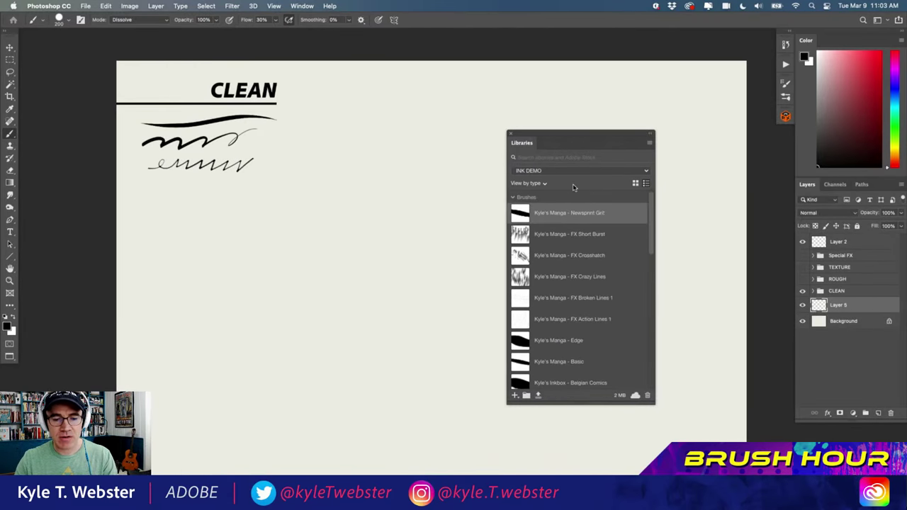
drag(545, 135, 593, 134)
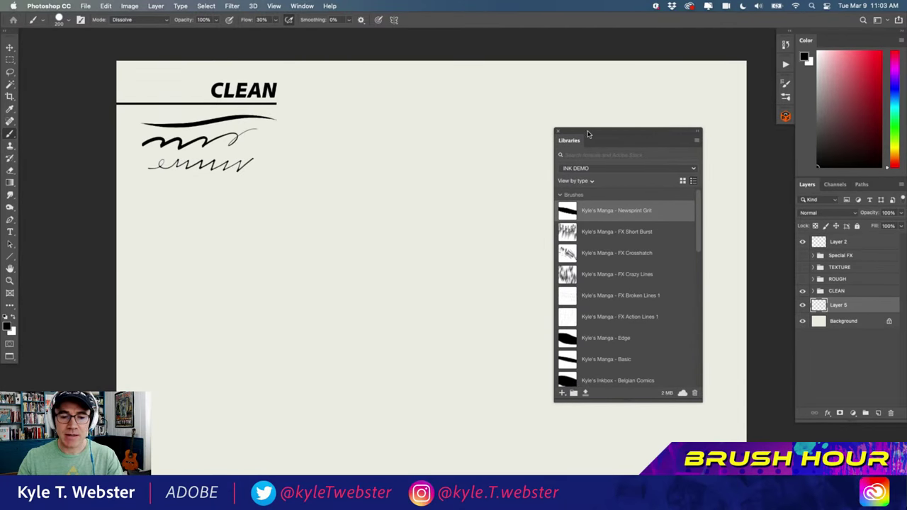
drag(592, 133, 473, 125)
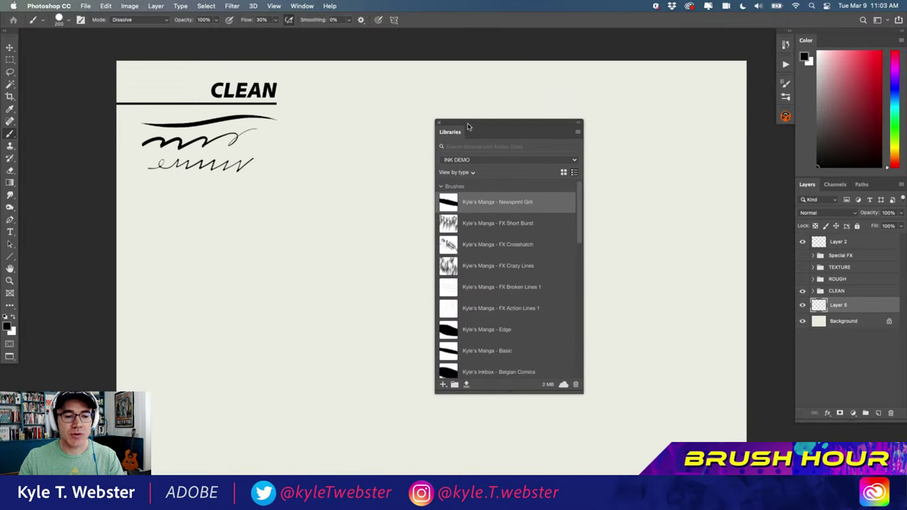
drag(468, 126, 470, 130)
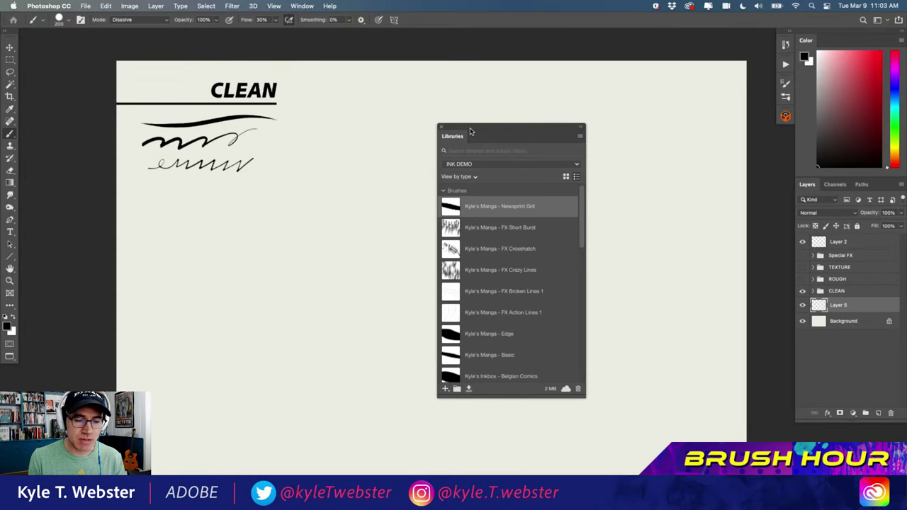
Move the library aside and scroll its Brushes list to Kyle's Inkbox - Clean Comics
scroll(578, 234, down, 5)
scroll(538, 340, up, 5)
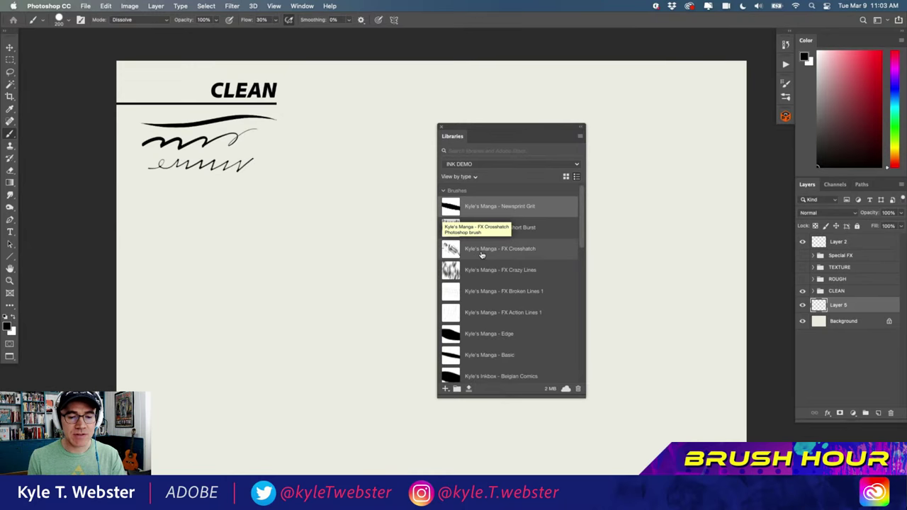
scroll(525, 241, down, 5)
scroll(574, 223, up, 5)
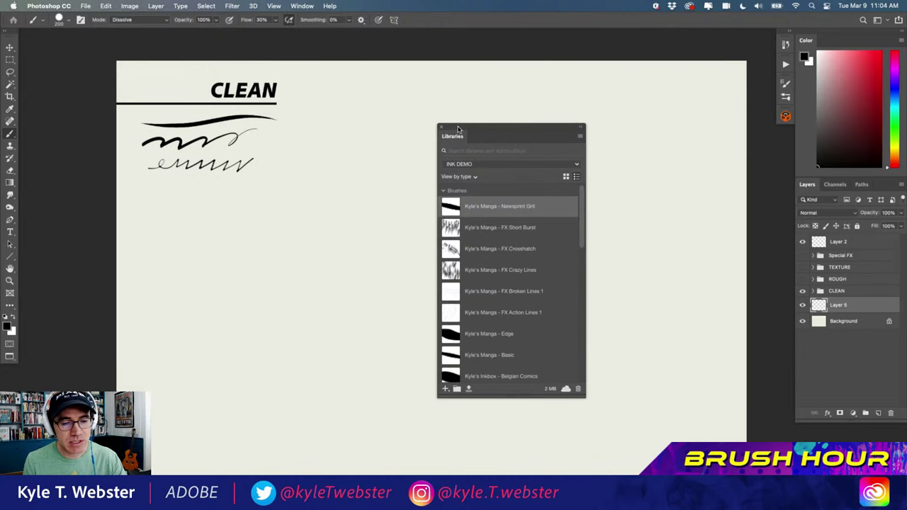
drag(457, 127, 631, 150)
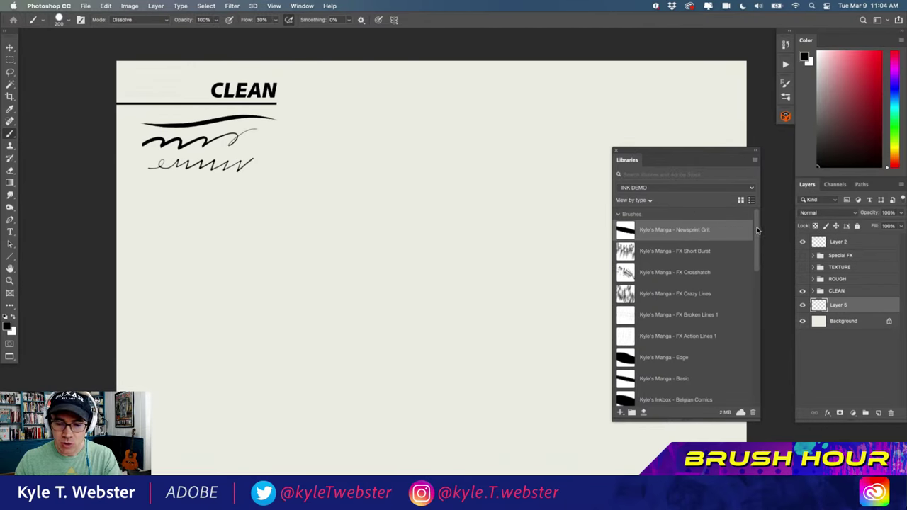
scroll(645, 277, down, 5)
scroll(645, 277, down, 2)
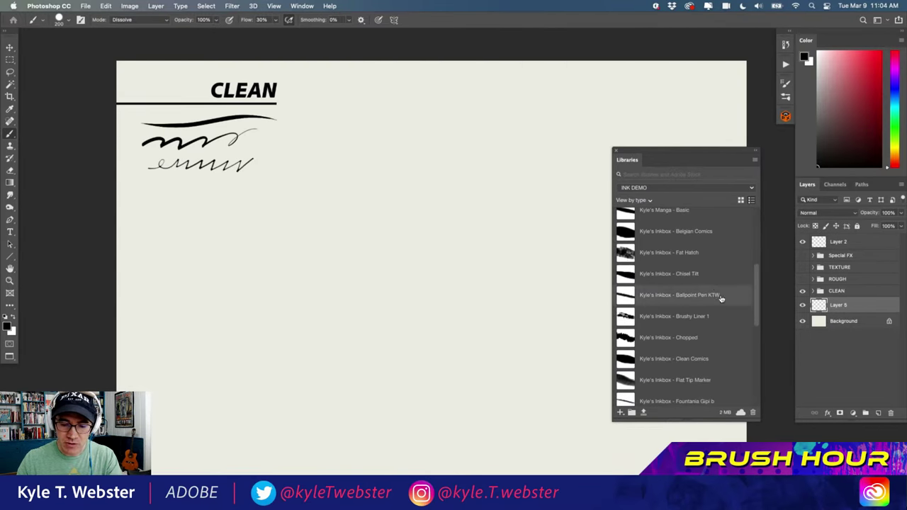
click(629, 360)
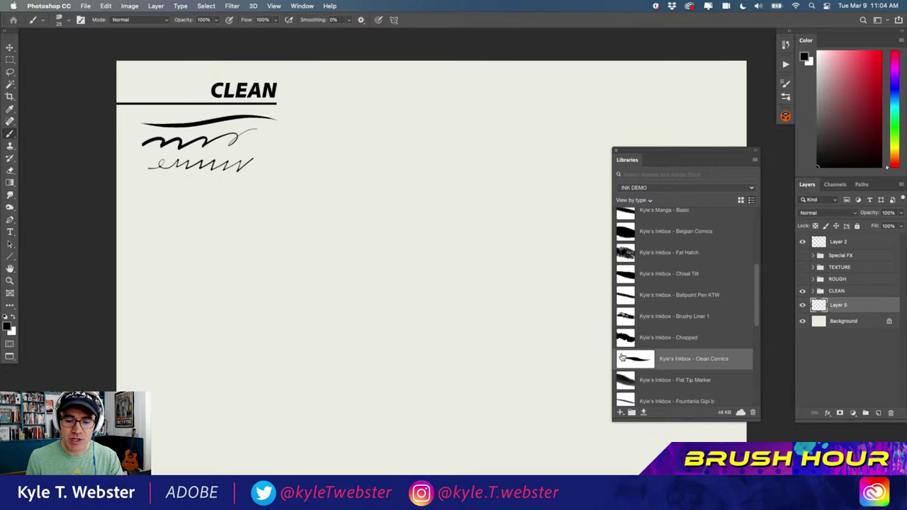
drag(646, 152, 503, 164)
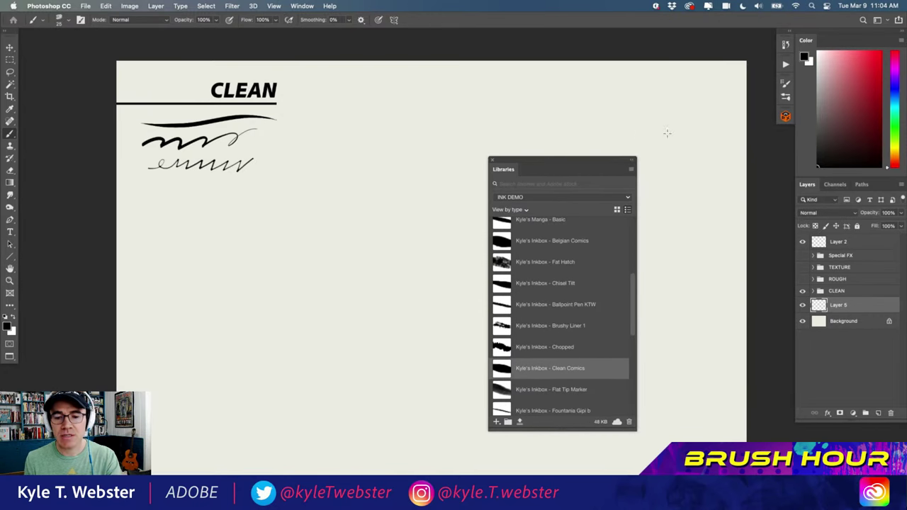
click(785, 99)
scroll(762, 303, up, 10)
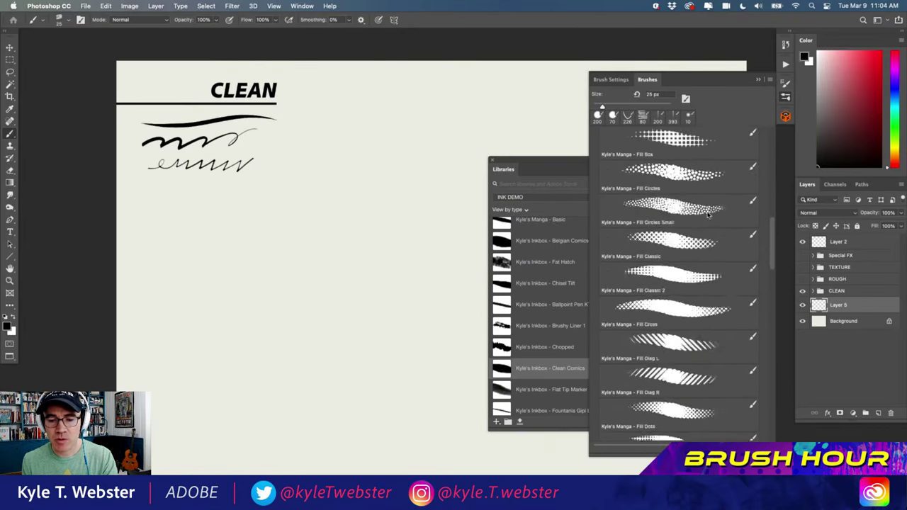
click(601, 290)
click(594, 216)
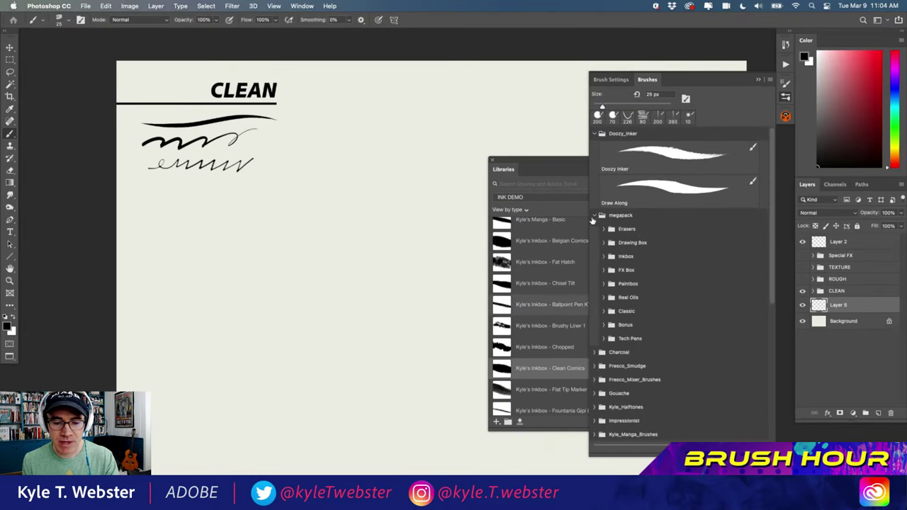
click(603, 255)
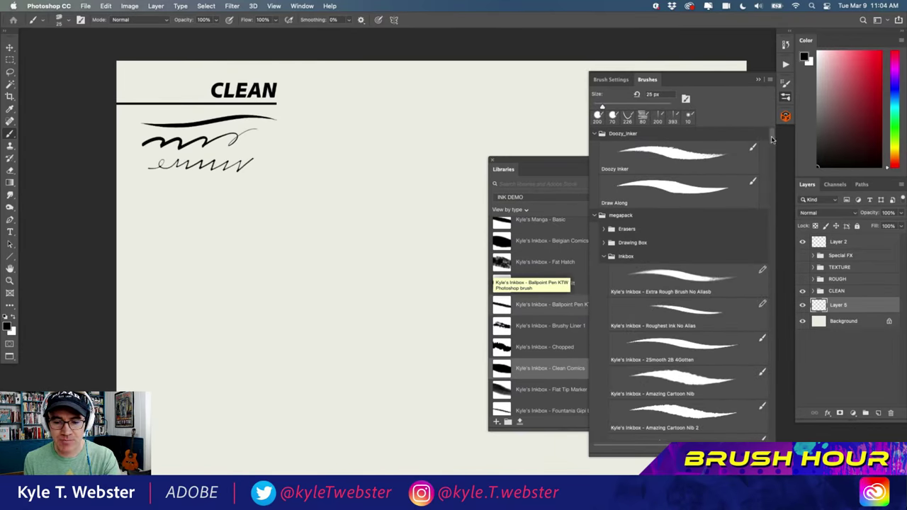
drag(772, 141, 762, 220)
scroll(762, 220, down, 3)
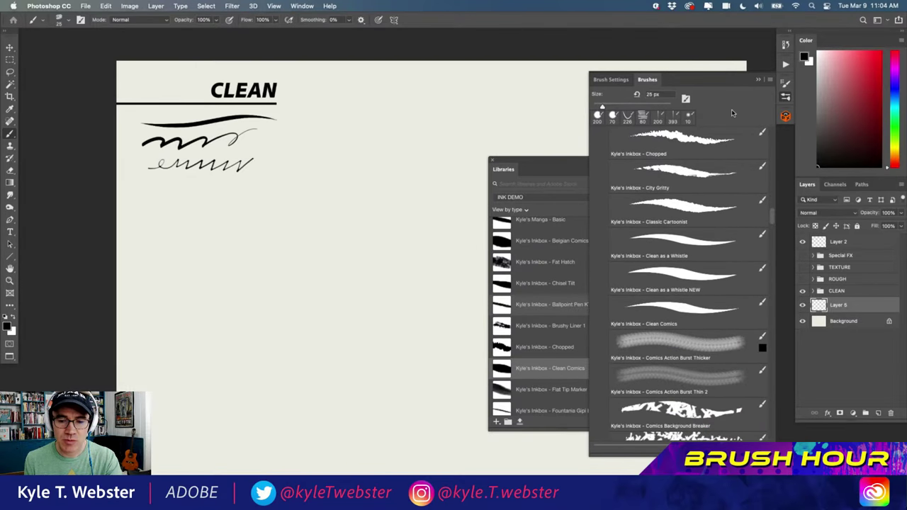
click(759, 80)
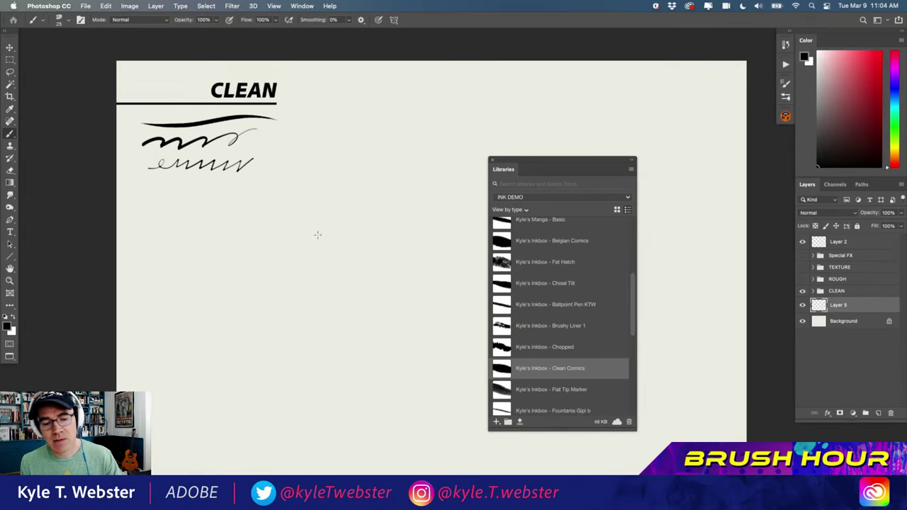
Ink a long tapered diagonal line and a looping S-stroke with Clean Comics below the test strokes
drag(557, 162, 686, 173)
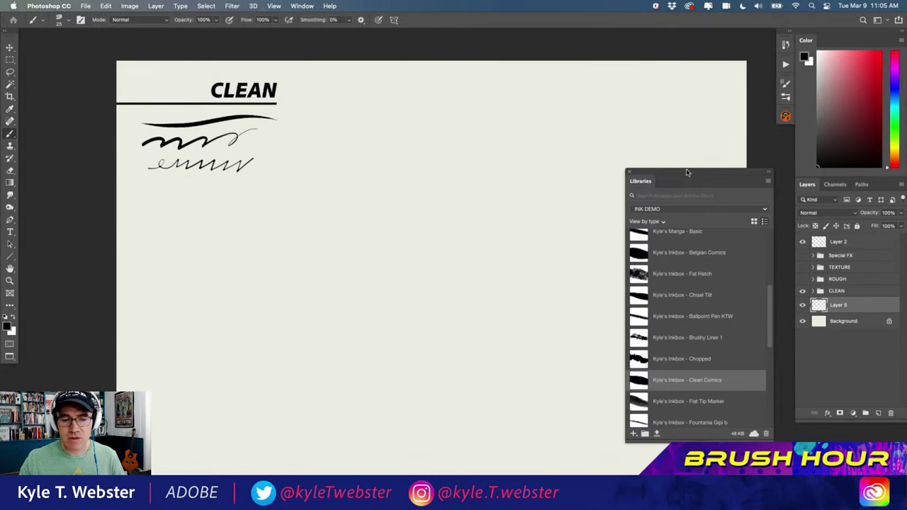
scroll(318, 265, up, 5)
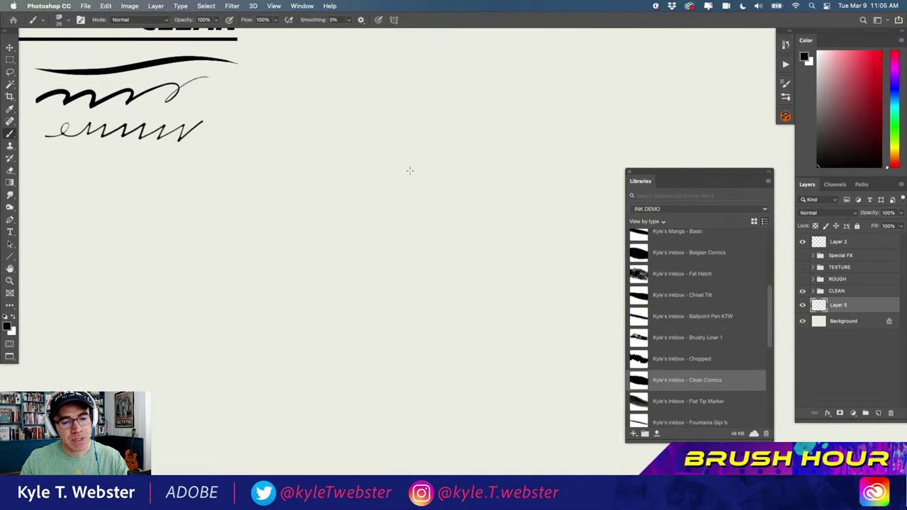
mouse_move(409, 170)
mouse_down()
mouse_move(356, 270)
mouse_move(306, 327)
mouse_move(263, 392)
mouse_up()
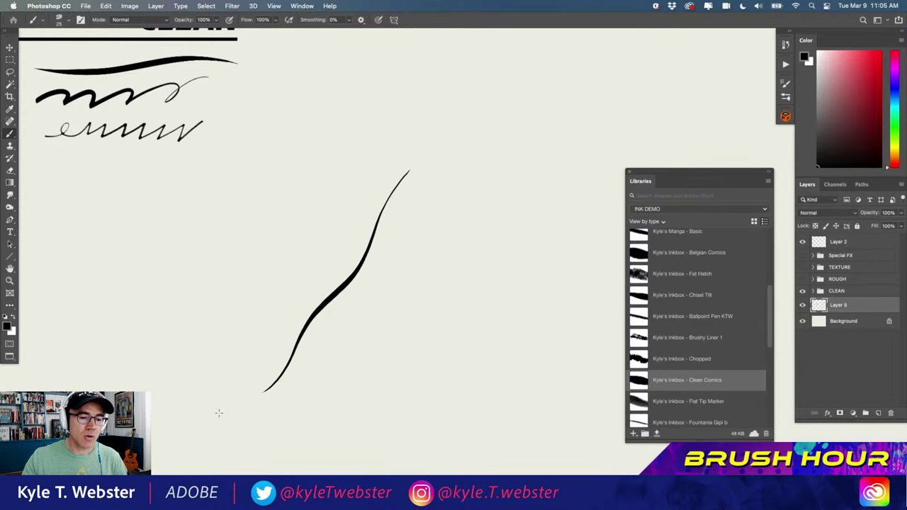
mouse_move(338, 170)
mouse_down()
mouse_move(278, 165)
mouse_move(293, 211)
mouse_move(274, 251)
mouse_move(220, 222)
mouse_move(243, 204)
mouse_move(267, 245)
mouse_move(222, 281)
mouse_up()
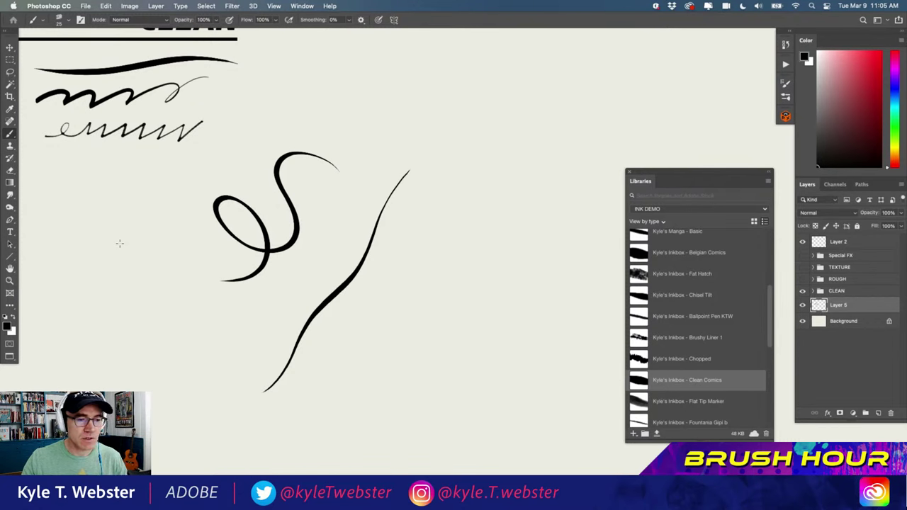
Set brush smoothing to 20% and ink a tall looping flourish ending in stacked figure-eights
click(333, 19)
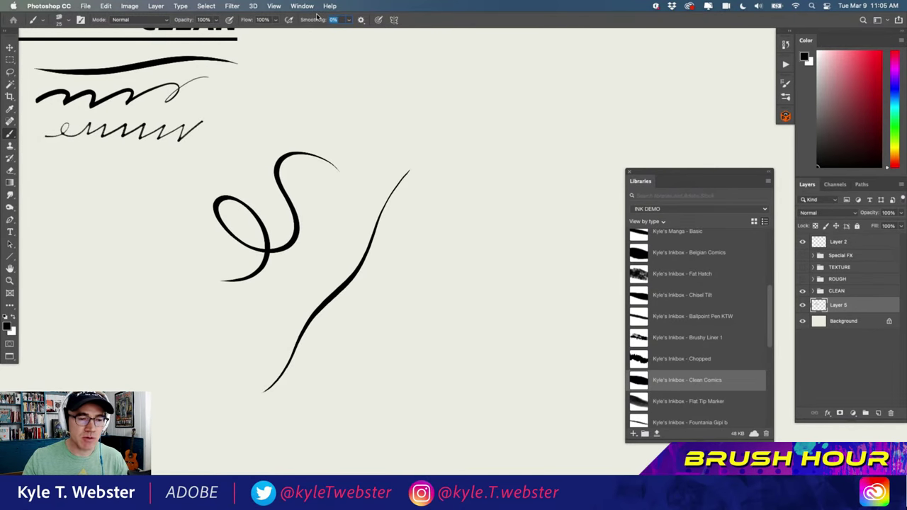
text(10)
key(Return)
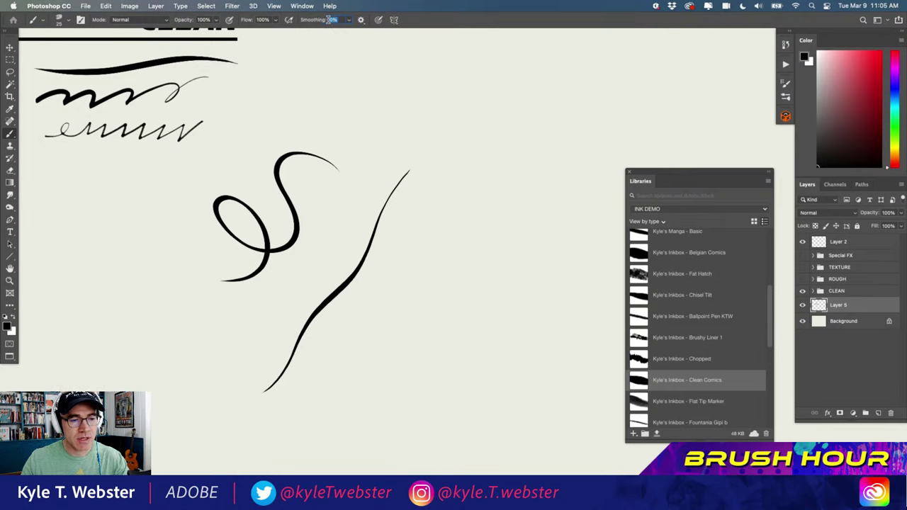
text(0)
key(Return)
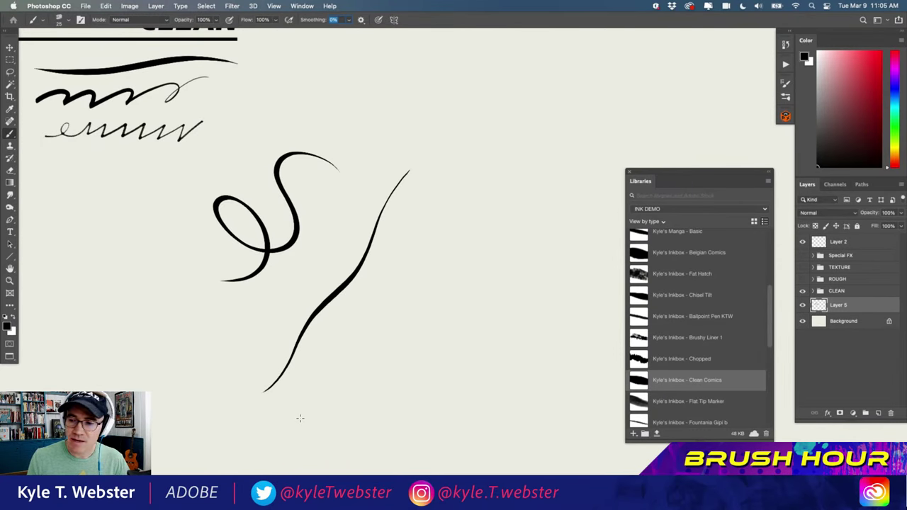
text(20)
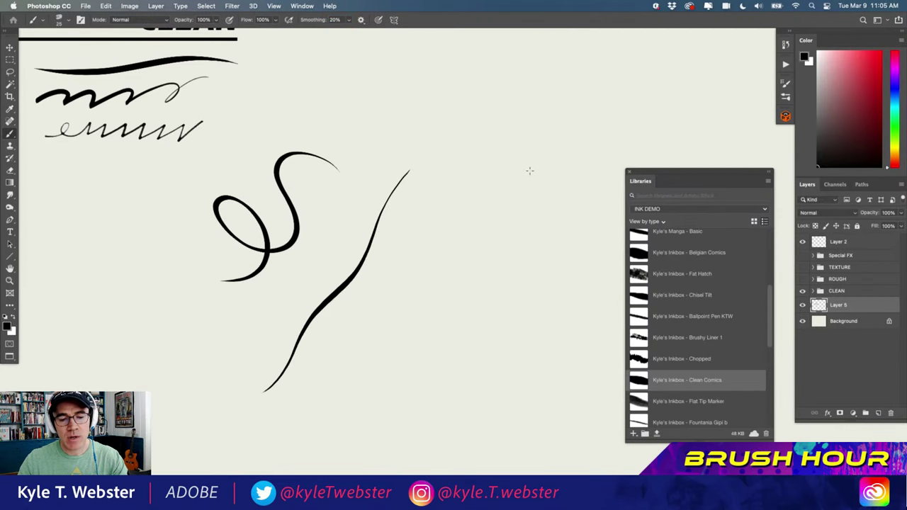
mouse_move(528, 166)
mouse_down()
mouse_move(481, 146)
mouse_move(453, 160)
mouse_move(470, 256)
mouse_move(461, 295)
mouse_move(429, 309)
mouse_move(397, 270)
mouse_move(401, 245)
mouse_move(432, 251)
mouse_move(441, 286)
mouse_move(420, 333)
mouse_move(417, 379)
mouse_move(460, 390)
mouse_move(463, 358)
mouse_move(400, 359)
mouse_move(342, 386)
mouse_move(338, 373)
mouse_move(395, 396)
mouse_move(344, 413)
mouse_move(352, 406)
mouse_move(395, 424)
mouse_move(348, 428)
mouse_move(389, 441)
mouse_move(335, 450)
mouse_up()
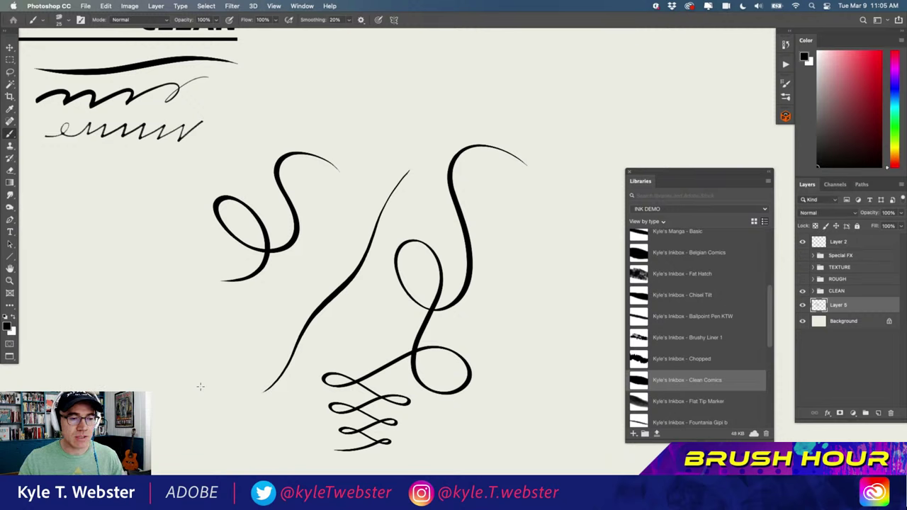
click(361, 19)
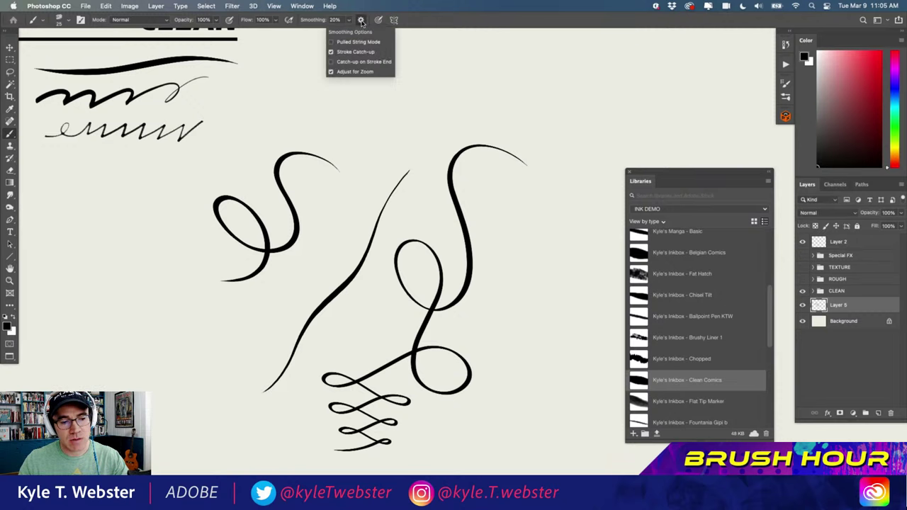
Enable Pulled String Mode, test it with sweeping strokes, then delete everything on Layer 5
click(331, 42)
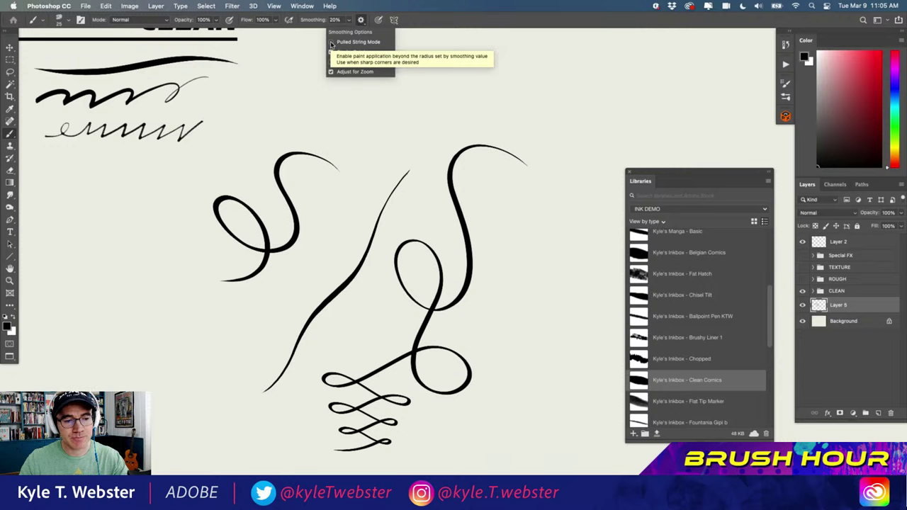
click(393, 120)
mouse_move(390, 116)
mouse_down()
mouse_move(311, 90)
mouse_move(247, 143)
mouse_move(152, 180)
mouse_move(147, 202)
mouse_move(191, 307)
mouse_move(187, 338)
mouse_move(163, 360)
mouse_move(138, 361)
mouse_move(106, 302)
mouse_move(114, 263)
mouse_move(132, 242)
mouse_move(158, 234)
mouse_move(182, 244)
mouse_move(201, 269)
mouse_move(212, 367)
mouse_move(226, 391)
mouse_move(247, 380)
mouse_move(271, 284)
mouse_move(293, 275)
mouse_move(300, 304)
mouse_move(273, 317)
mouse_move(207, 321)
mouse_move(187, 354)
mouse_move(201, 404)
mouse_move(172, 430)
mouse_move(152, 418)
mouse_move(190, 400)
mouse_move(186, 371)
mouse_move(142, 315)
mouse_move(138, 287)
mouse_move(162, 262)
mouse_move(113, 265)
mouse_move(92, 283)
mouse_move(85, 321)
mouse_move(100, 292)
mouse_move(97, 319)
mouse_move(124, 390)
mouse_move(144, 390)
mouse_move(162, 369)
mouse_move(163, 335)
mouse_move(115, 268)
mouse_move(117, 224)
mouse_move(196, 199)
mouse_up()
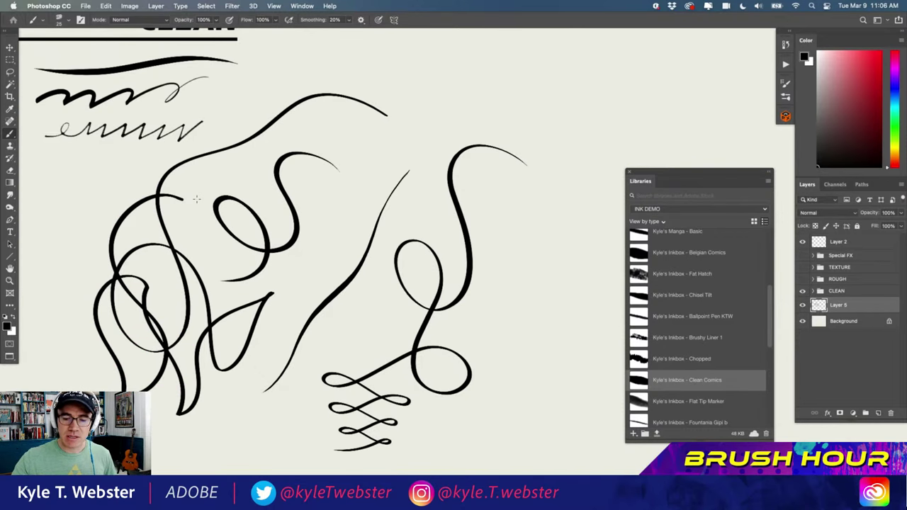
key(super+a)
key(BackSpace)
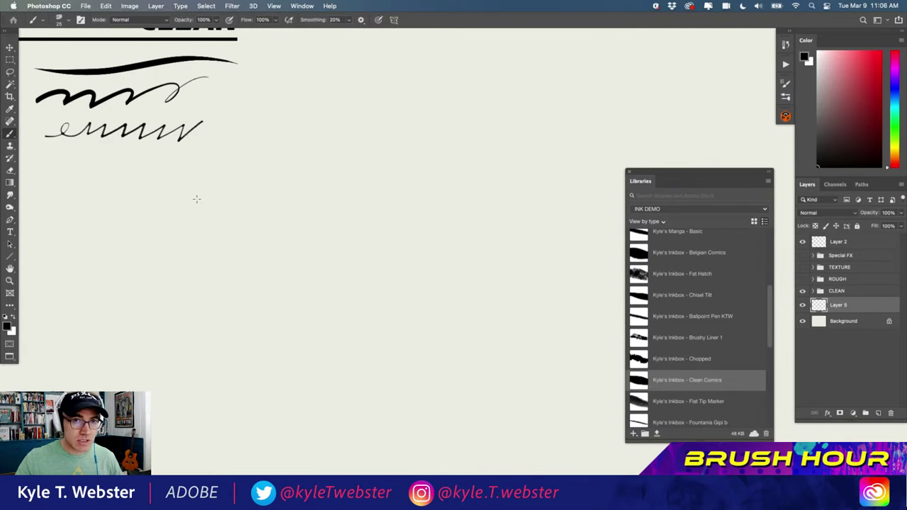
click(361, 20)
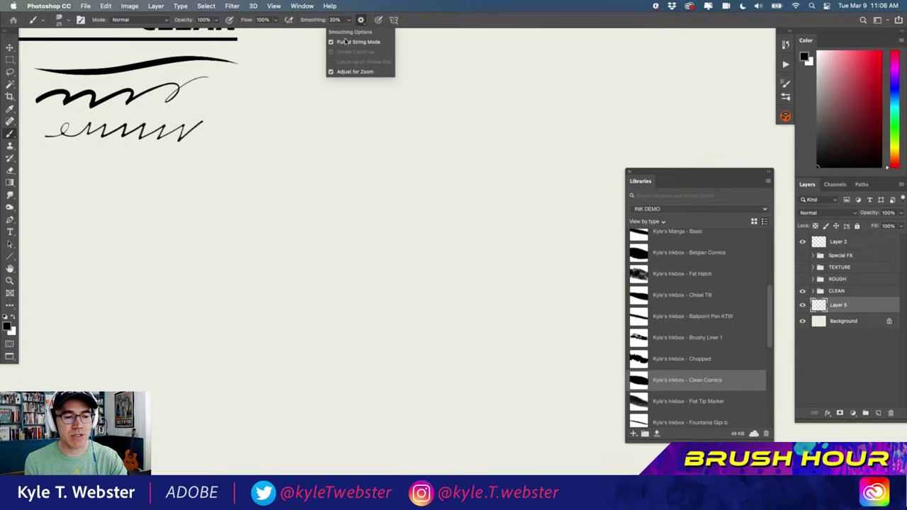
click(331, 42)
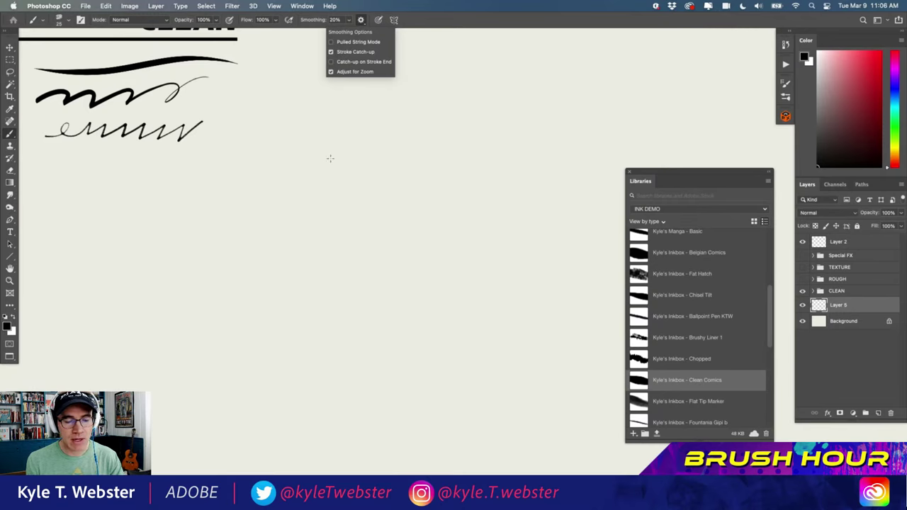
click(489, 150)
mouse_move(484, 150)
mouse_down()
mouse_move(307, 307)
mouse_move(348, 146)
mouse_move(391, 301)
mouse_move(468, 298)
mouse_move(254, 348)
mouse_move(319, 381)
mouse_move(386, 393)
mouse_move(248, 375)
mouse_up()
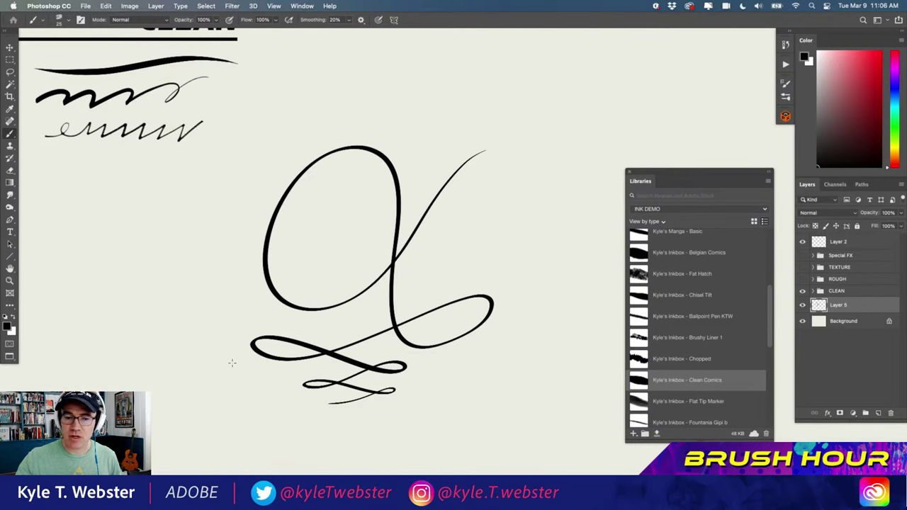
key(super+a)
key(Delete)
key(super+d)
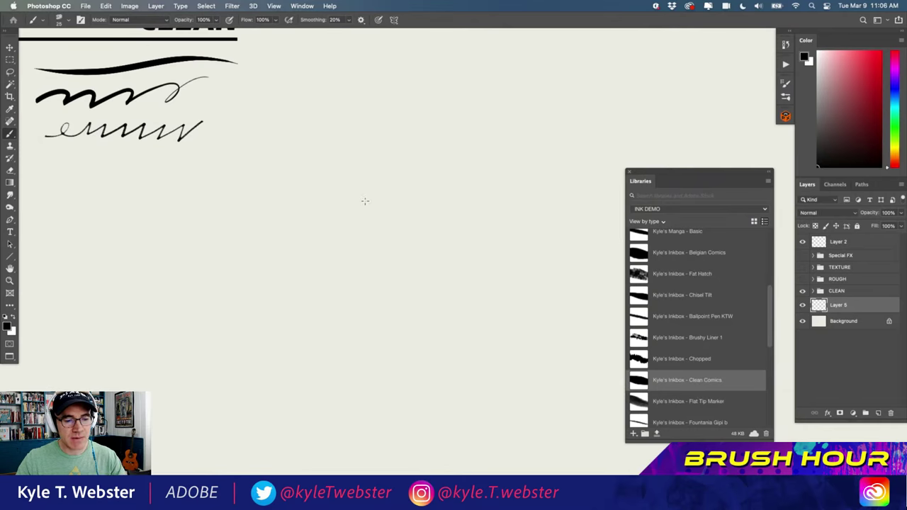
mouse_move(371, 182)
mouse_down()
mouse_move(349, 250)
mouse_move(374, 301)
mouse_move(397, 301)
mouse_move(400, 322)
mouse_up()
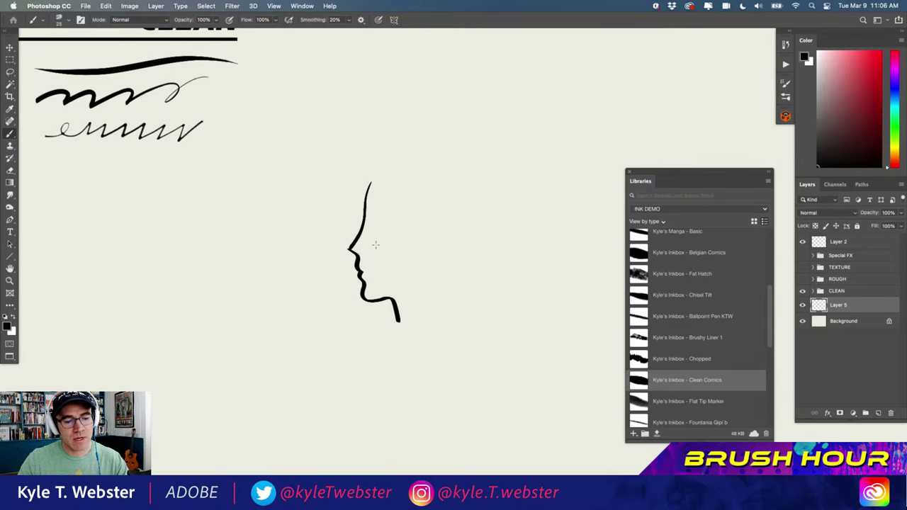
drag(379, 230, 369, 219)
mouse_move(375, 175)
mouse_down()
mouse_move(361, 205)
mouse_move(345, 192)
mouse_up()
drag(346, 177, 435, 153)
mouse_move(458, 166)
mouse_down()
mouse_move(480, 178)
mouse_move(467, 177)
mouse_move(477, 199)
mouse_move(451, 270)
mouse_move(449, 299)
mouse_up()
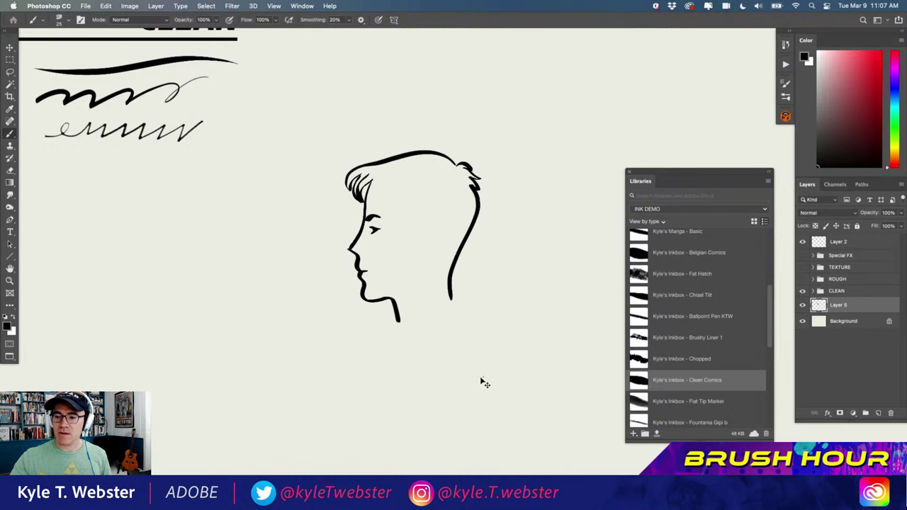
key(super+a)
key(BackSpace)
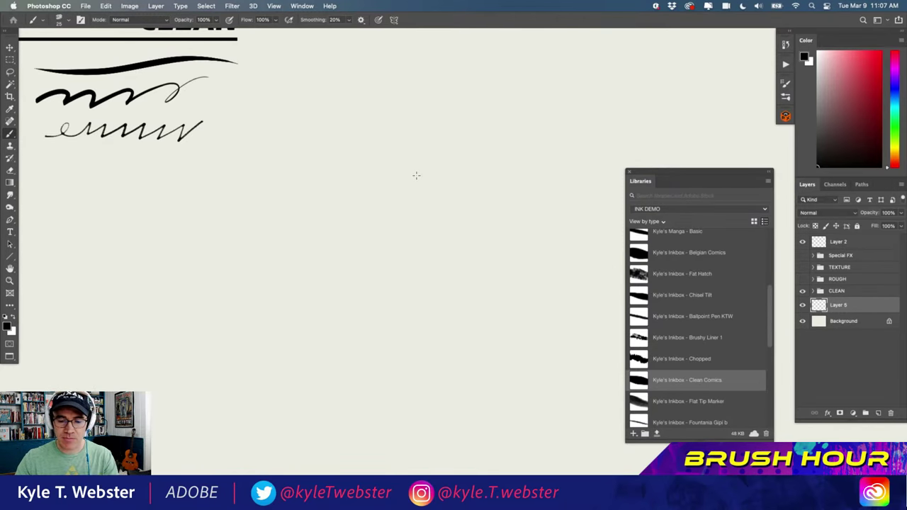
Move the brush library up and left and show the Brushes presets panel
scroll(770, 306, down, 10)
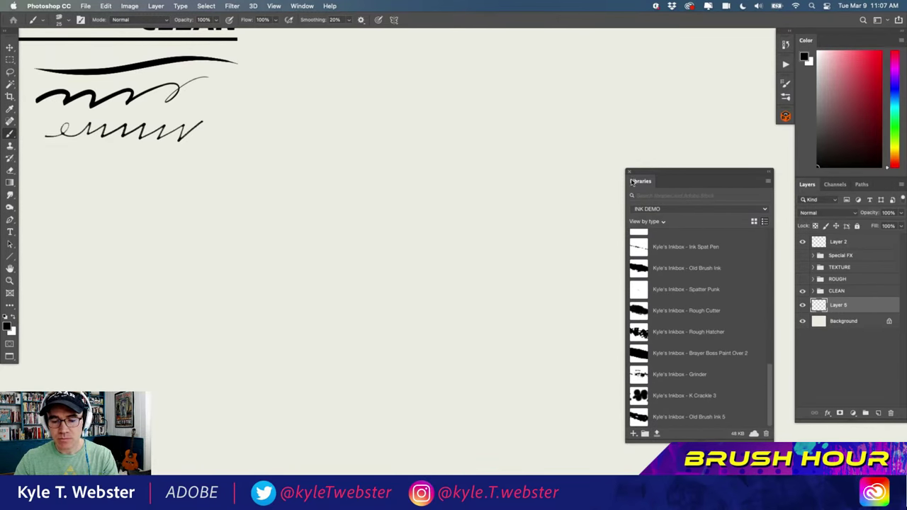
scroll(709, 326, up, 10)
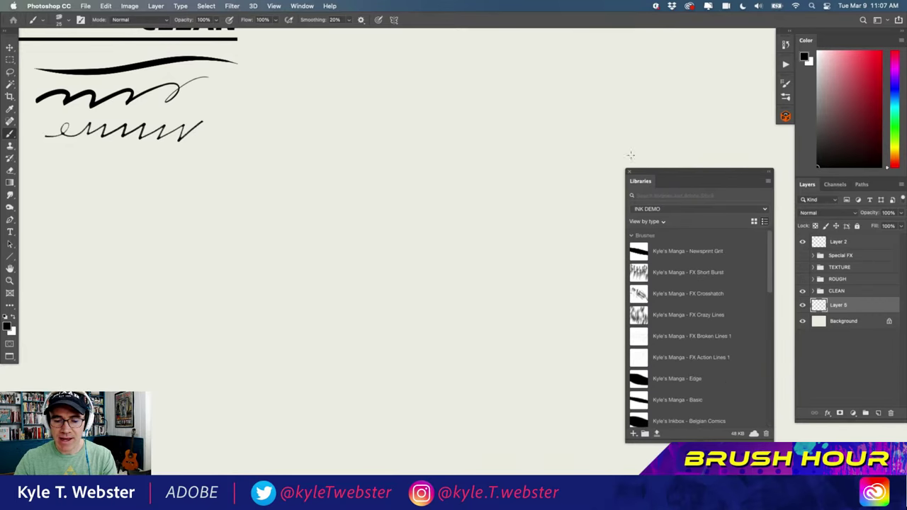
drag(673, 178, 587, 103)
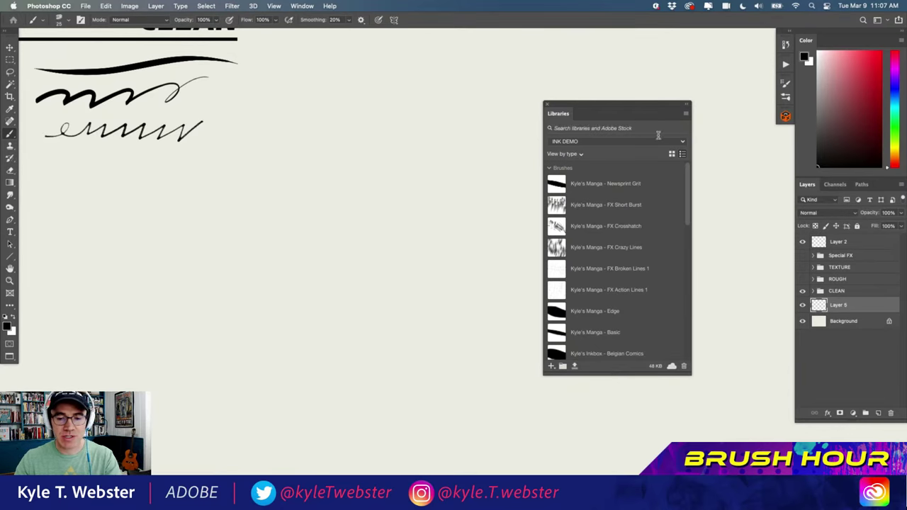
click(784, 99)
Collapse the megapack folder, expand Kyle_Manga_Brushes, and scroll to Kyle's Manga - Tech Pen Super
scroll(768, 225, up, 10)
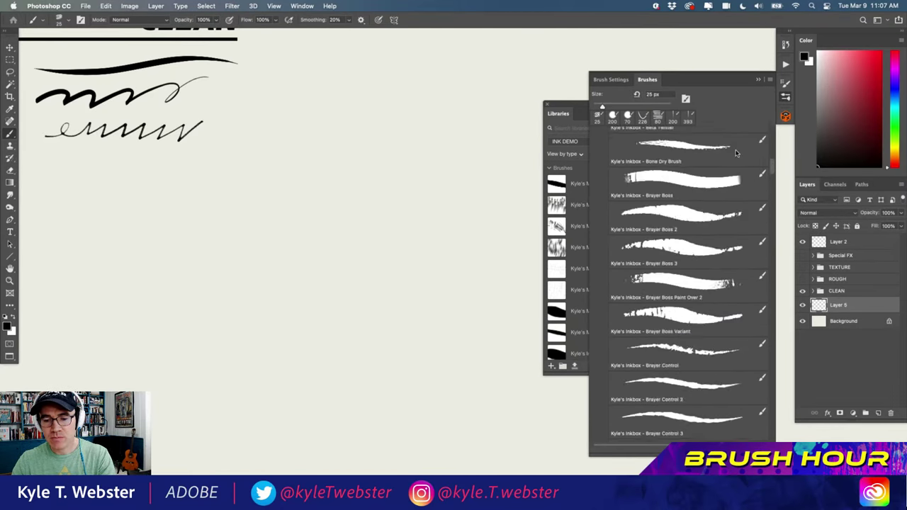
click(596, 216)
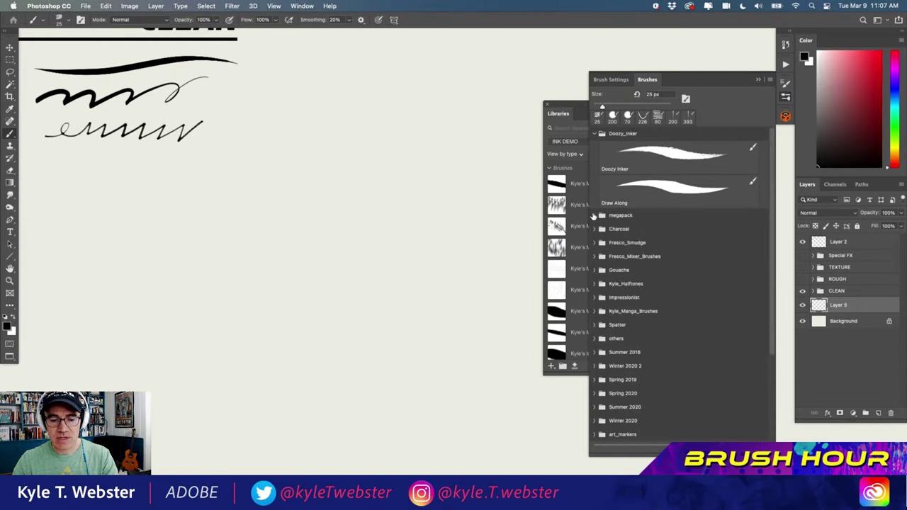
click(594, 311)
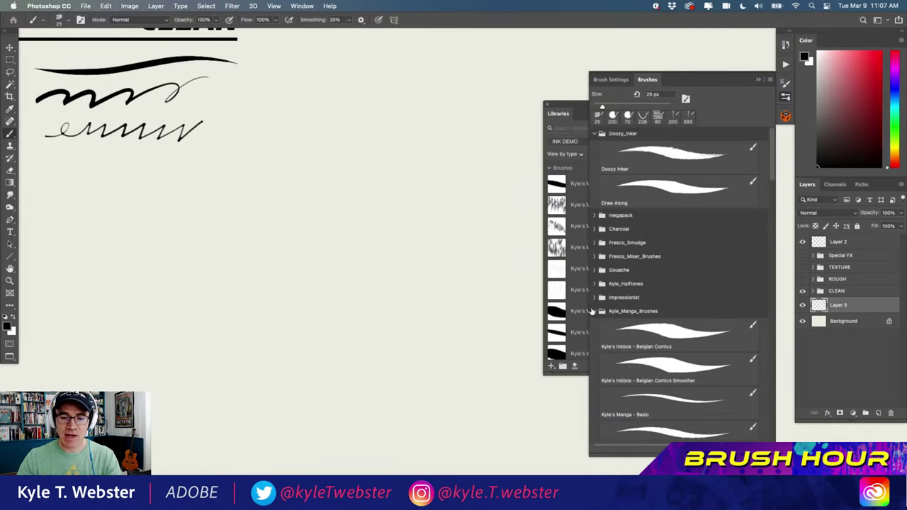
scroll(751, 213, down, 5)
scroll(754, 138, up, 5)
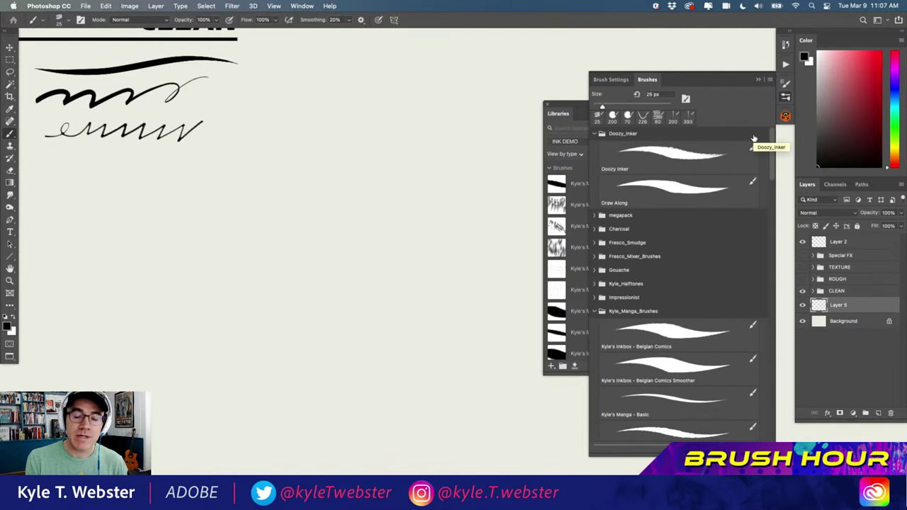
click(770, 82)
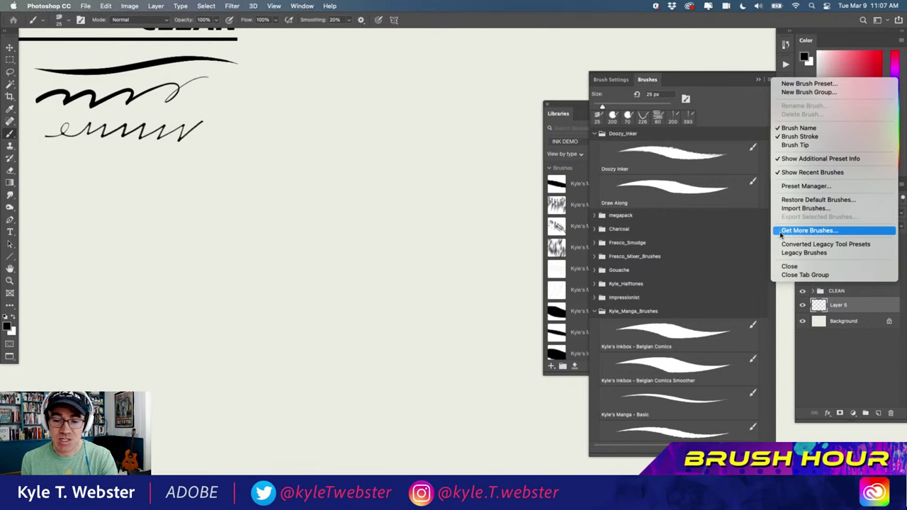
click(742, 80)
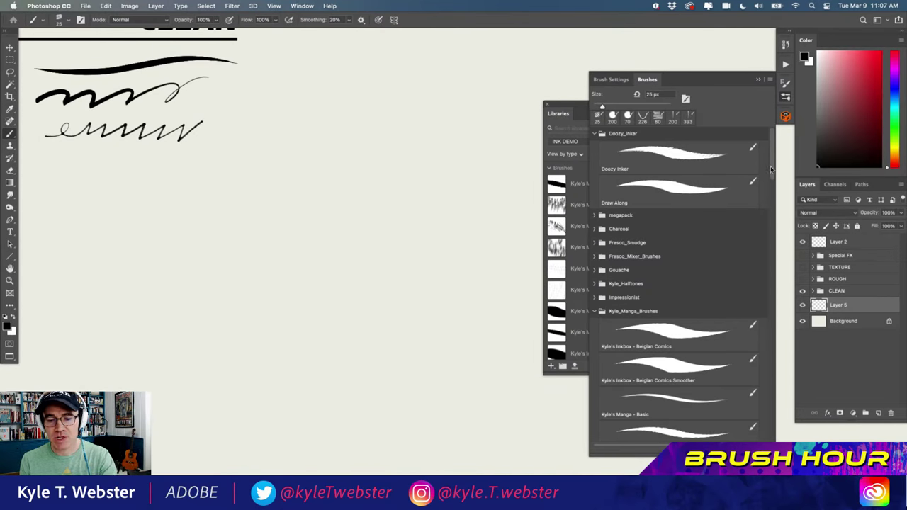
drag(774, 170, 735, 234)
scroll(735, 233, down, 10)
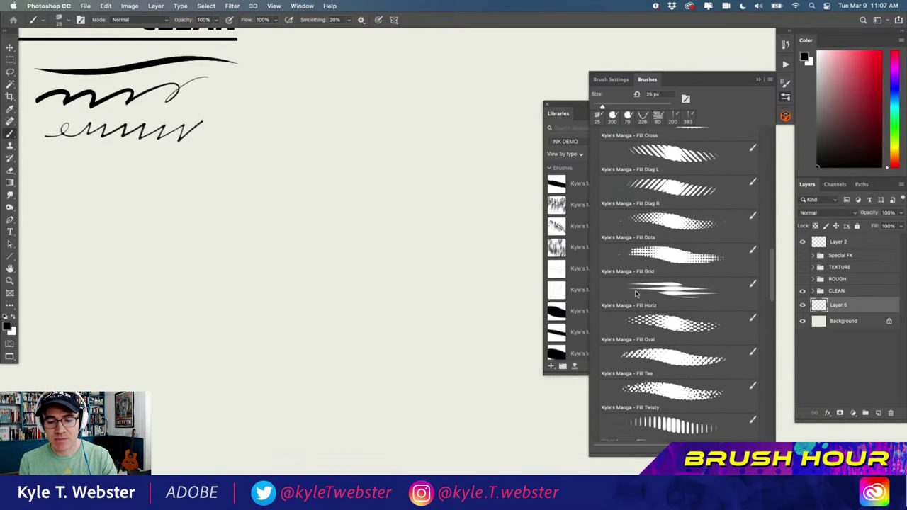
scroll(620, 321, down, 10)
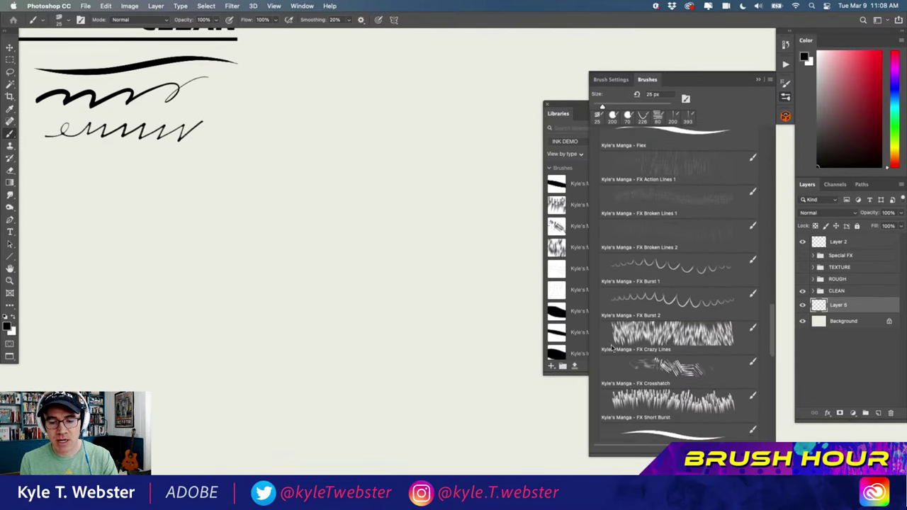
scroll(608, 373, down, 8)
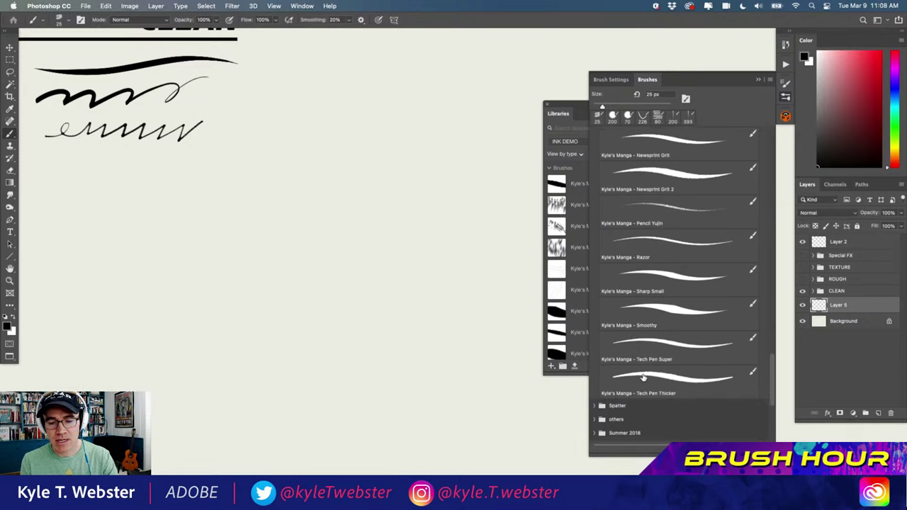
click(648, 344)
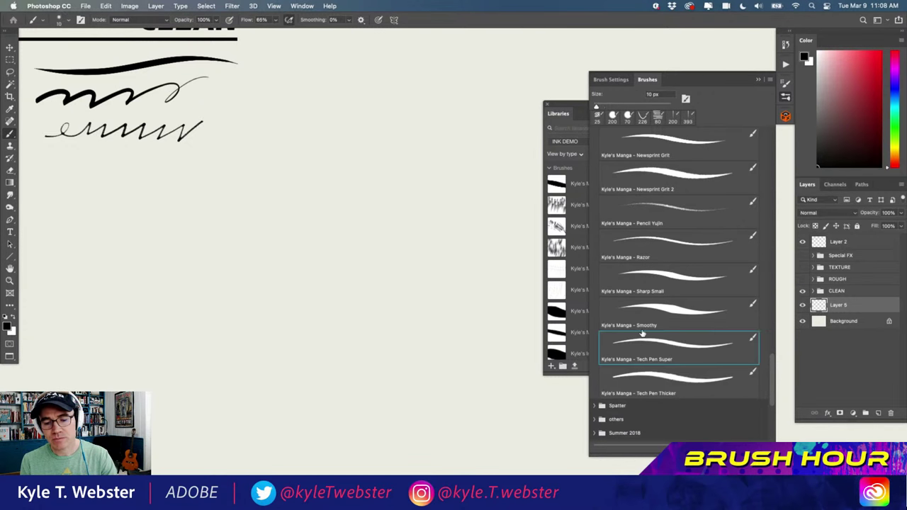
mouse_move(316, 166)
mouse_down()
mouse_move(288, 239)
mouse_move(296, 259)
mouse_move(337, 217)
mouse_move(326, 249)
mouse_move(344, 270)
mouse_move(367, 250)
mouse_up()
mouse_move(353, 290)
mouse_down()
mouse_move(384, 285)
mouse_move(373, 297)
mouse_move(384, 324)
mouse_move(407, 333)
mouse_move(415, 352)
mouse_move(394, 377)
mouse_up()
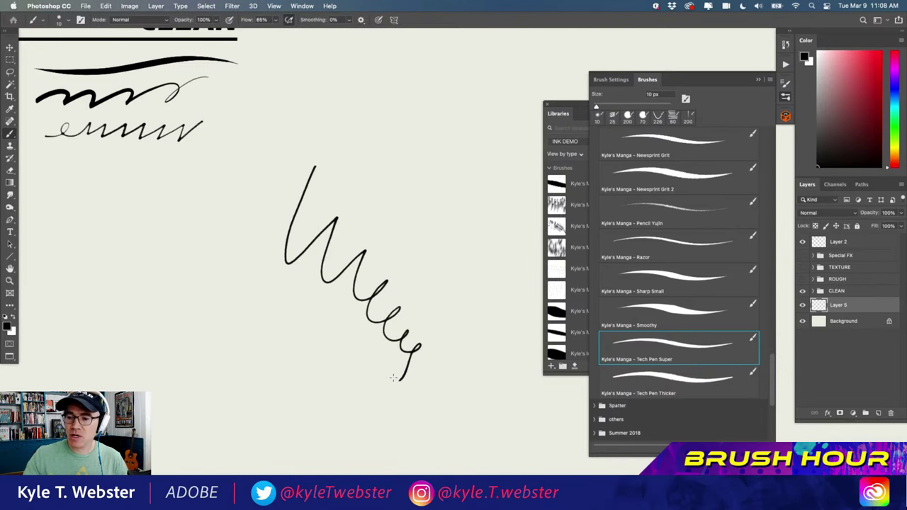
key(super+z)
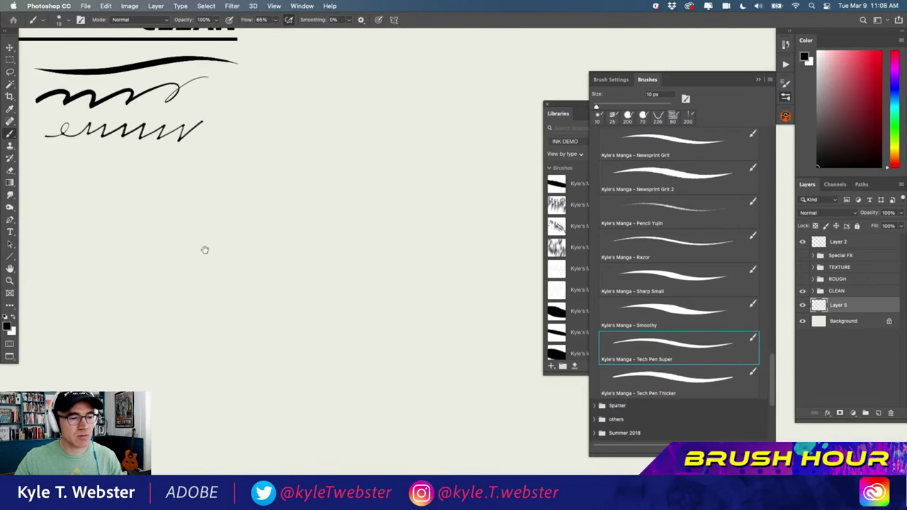
drag(205, 249, 217, 271)
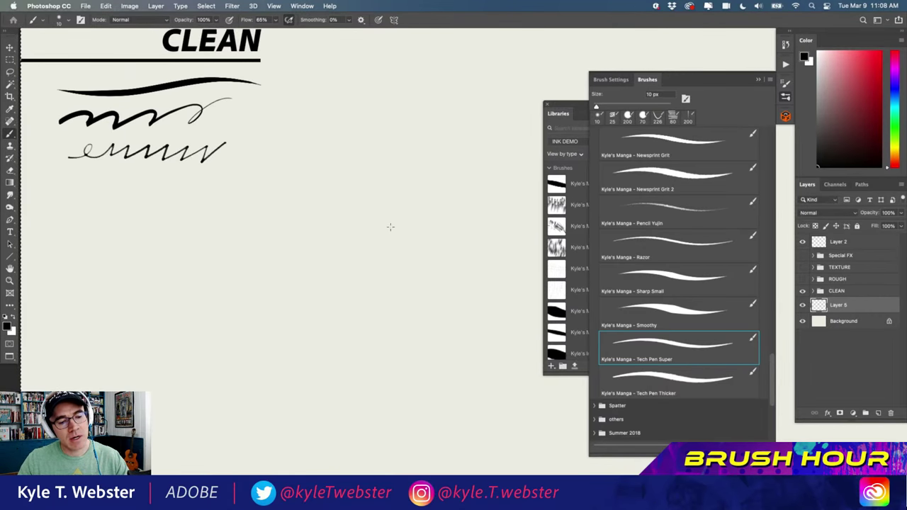
mouse_move(386, 228)
mouse_down()
mouse_move(370, 253)
mouse_move(383, 268)
mouse_move(367, 236)
mouse_move(352, 246)
mouse_up()
mouse_move(363, 213)
mouse_down()
mouse_move(348, 238)
mouse_move(345, 230)
mouse_up()
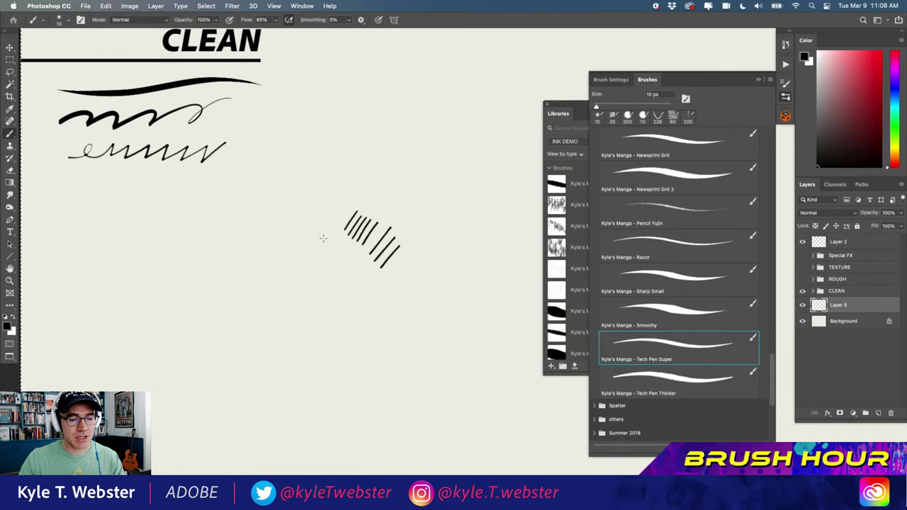
mouse_move(323, 238)
mouse_down()
mouse_move(322, 266)
mouse_move(283, 264)
mouse_up()
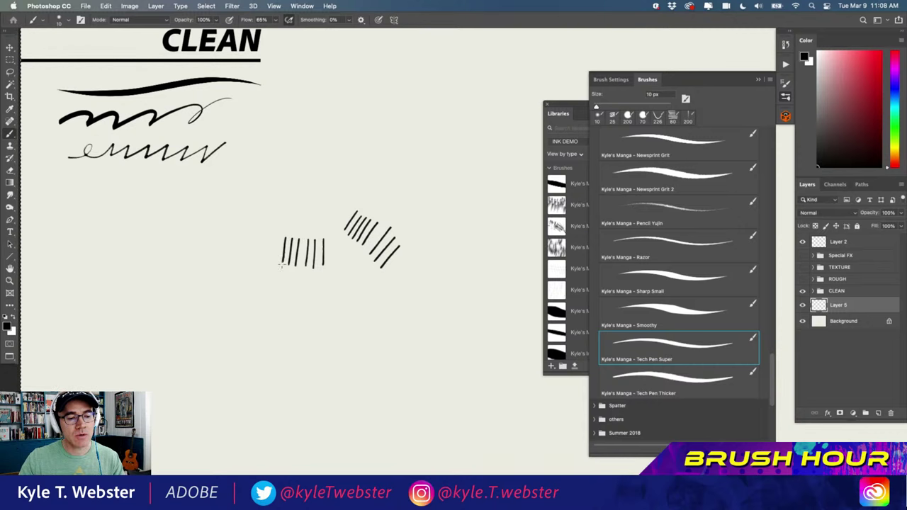
mouse_move(334, 165)
mouse_down()
mouse_move(311, 181)
mouse_move(322, 154)
mouse_move(304, 176)
mouse_move(311, 149)
mouse_move(297, 168)
mouse_move(306, 146)
mouse_move(290, 182)
mouse_move(294, 209)
mouse_up()
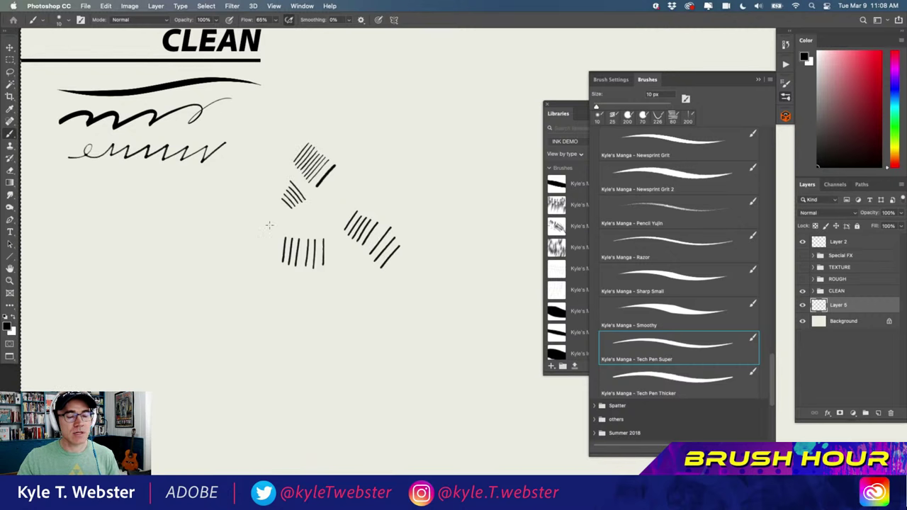
key(BackSpace)
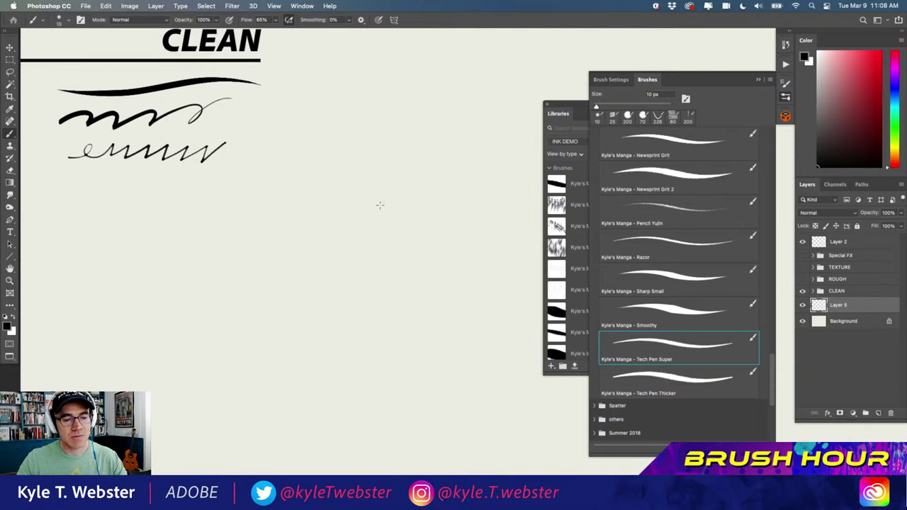
mouse_move(409, 228)
mouse_down()
mouse_move(390, 240)
mouse_move(396, 248)
mouse_move(410, 241)
mouse_move(399, 243)
mouse_move(402, 232)
mouse_move(364, 250)
mouse_move(357, 243)
mouse_move(402, 233)
mouse_up()
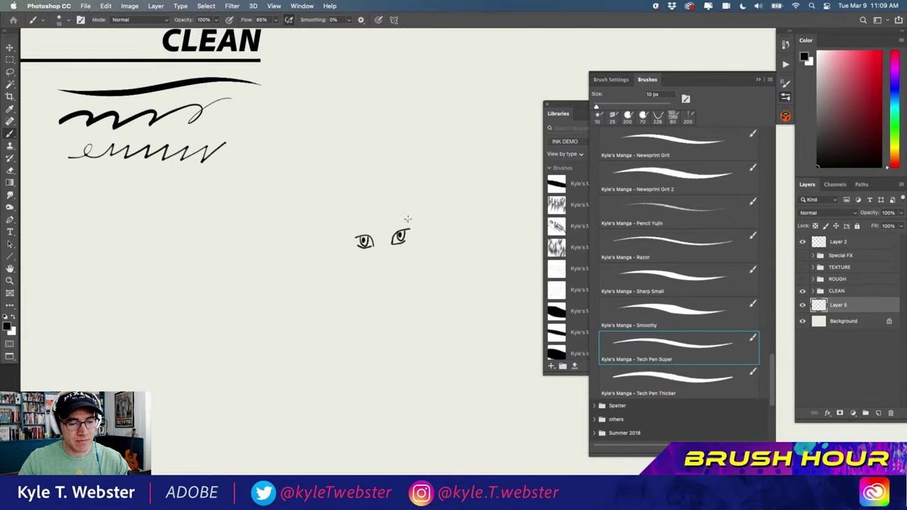
mouse_move(396, 227)
mouse_down()
mouse_move(412, 217)
mouse_move(394, 227)
mouse_move(353, 225)
mouse_move(373, 232)
mouse_move(351, 227)
mouse_move(388, 246)
mouse_move(371, 269)
mouse_move(392, 279)
mouse_move(394, 261)
mouse_move(415, 257)
mouse_move(383, 291)
mouse_move(359, 275)
mouse_move(344, 243)
mouse_up()
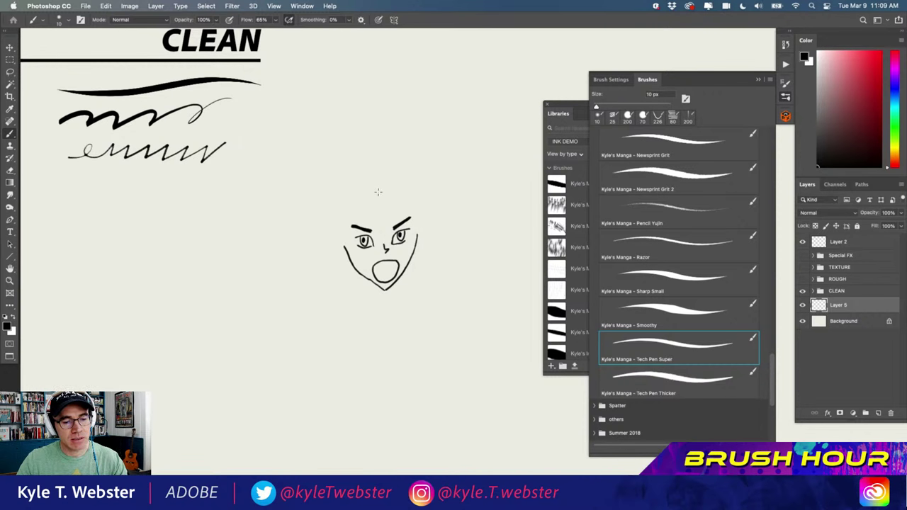
mouse_move(378, 192)
mouse_down()
mouse_move(387, 222)
mouse_move(390, 199)
mouse_move(414, 211)
mouse_move(405, 196)
mouse_move(434, 209)
mouse_move(418, 234)
mouse_move(458, 201)
mouse_move(423, 189)
mouse_move(441, 167)
mouse_move(425, 135)
mouse_move(399, 147)
mouse_move(383, 131)
mouse_move(368, 155)
mouse_move(371, 125)
mouse_move(354, 124)
mouse_move(322, 170)
mouse_move(325, 185)
mouse_move(284, 191)
mouse_move(280, 256)
mouse_move(305, 239)
mouse_move(318, 260)
mouse_move(343, 249)
mouse_up()
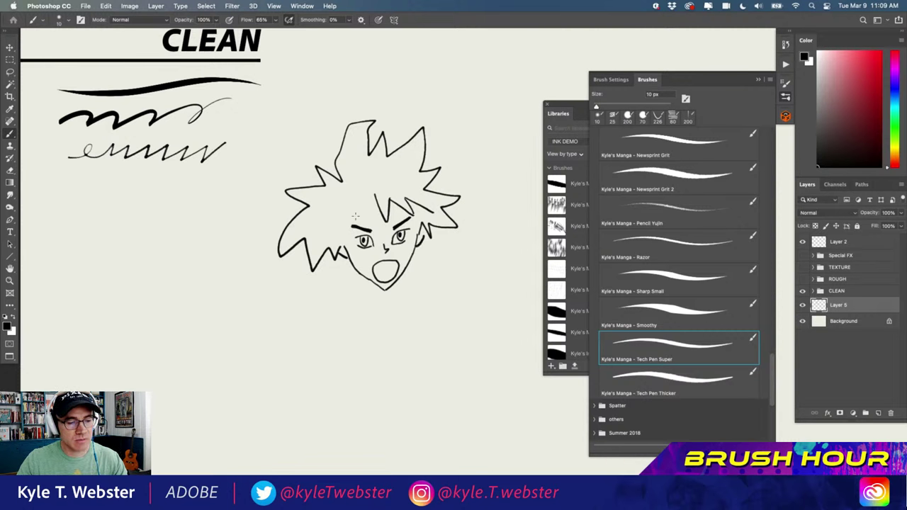
drag(371, 199, 339, 221)
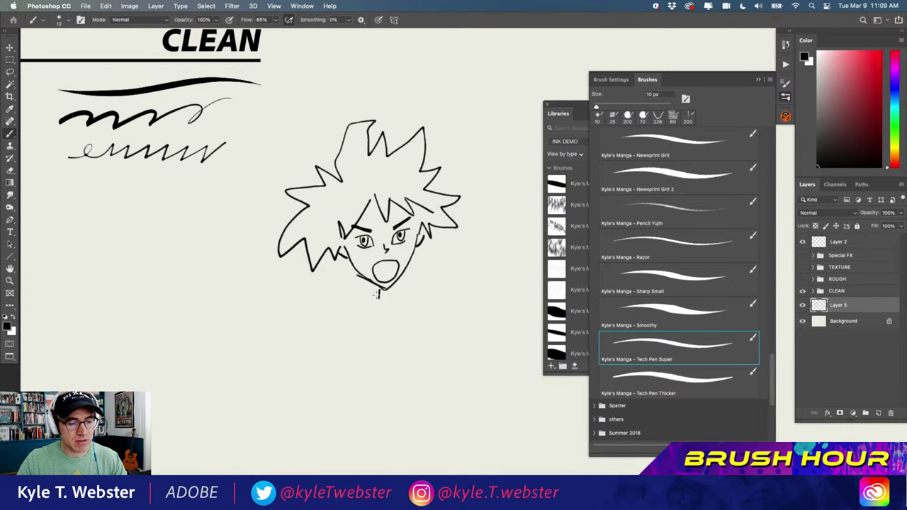
drag(360, 279, 340, 296)
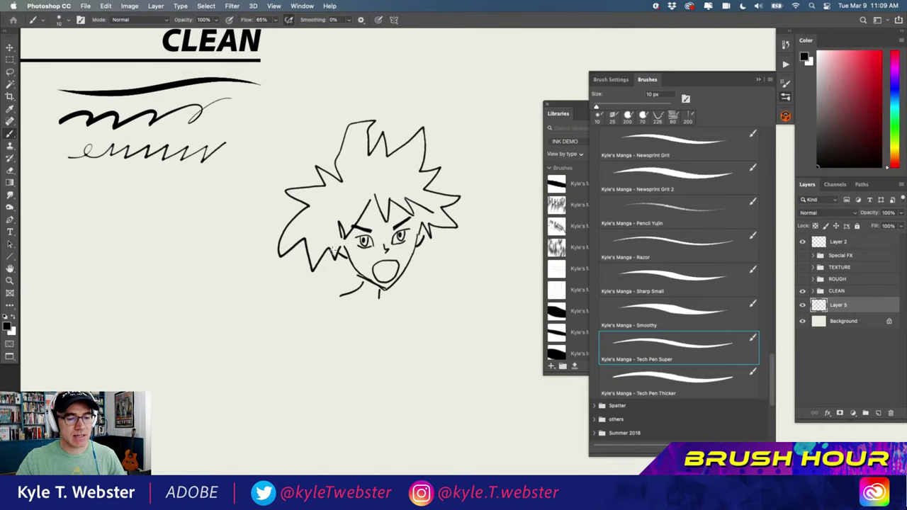
key(super+a)
key(BackSpace)
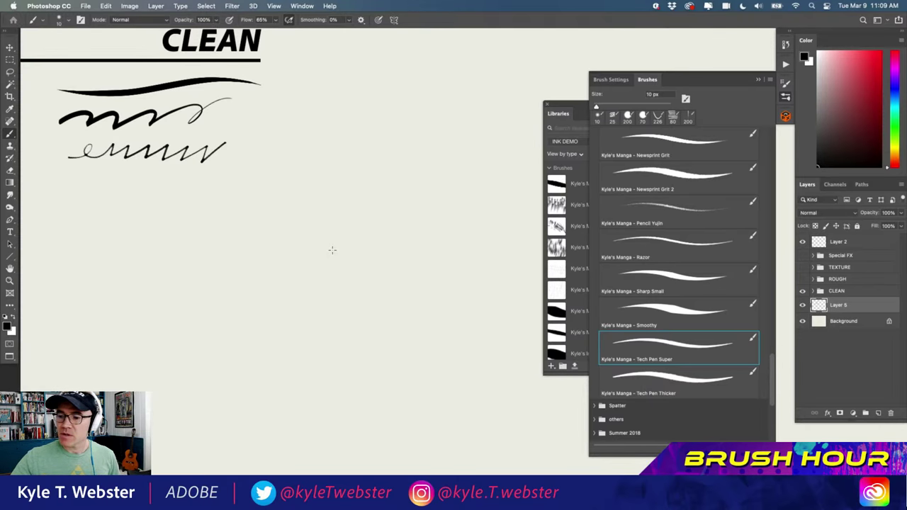
scroll(287, 192, right, 3)
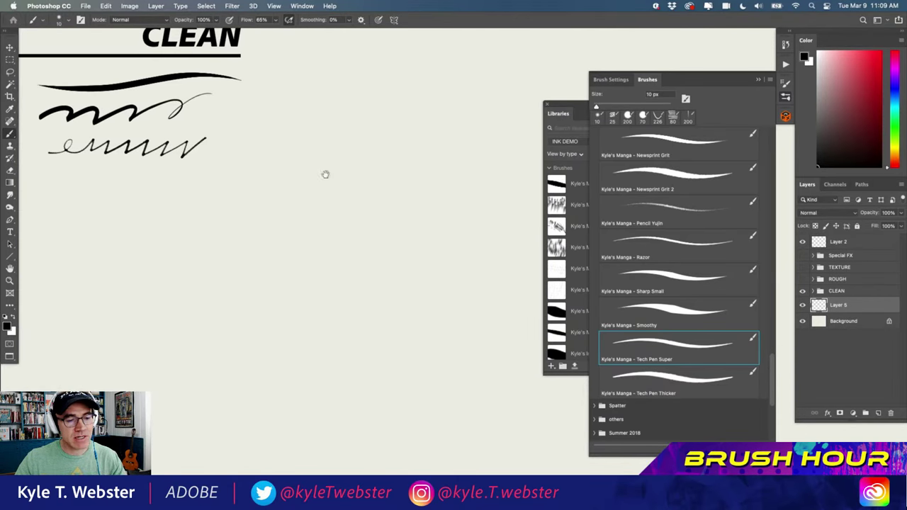
mouse_move(388, 183)
mouse_down()
mouse_move(365, 226)
mouse_move(376, 250)
mouse_up()
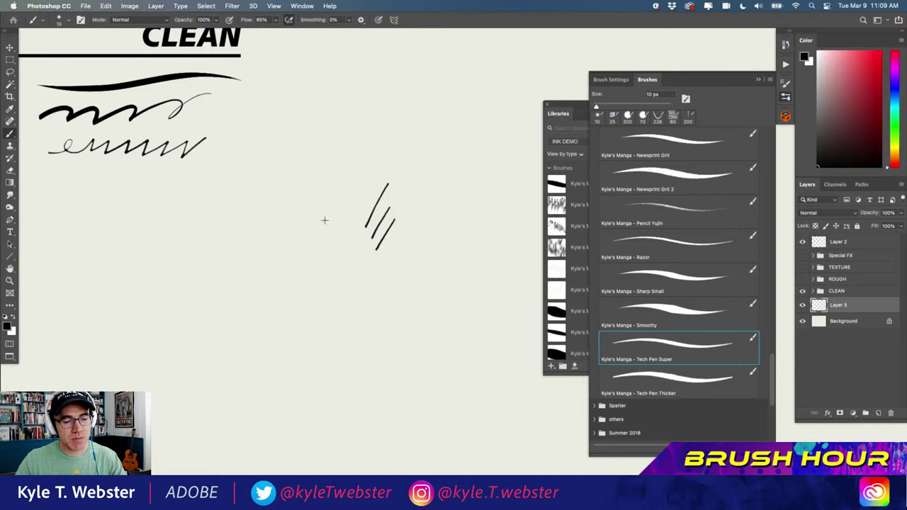
scroll(317, 236, up, 5)
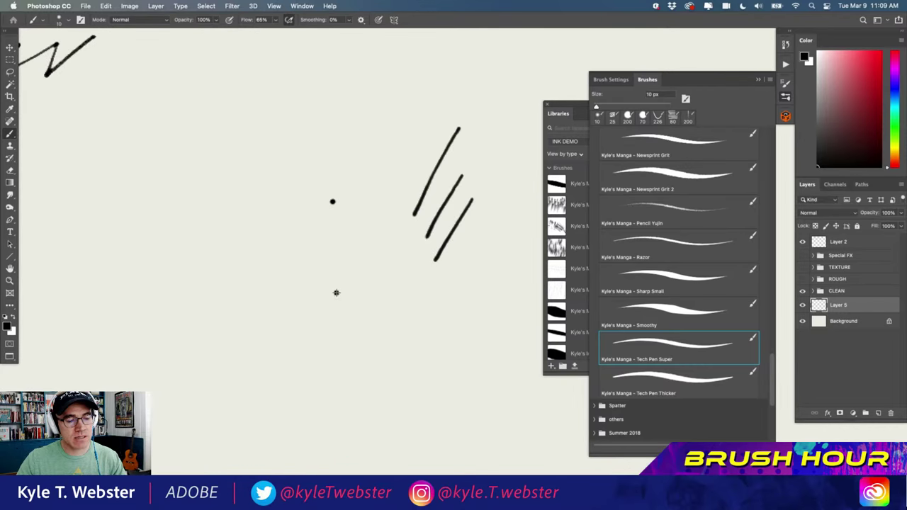
mouse_move(336, 292)
mouse_down()
mouse_move(234, 237)
mouse_move(242, 335)
mouse_move(166, 257)
mouse_move(161, 335)
mouse_up()
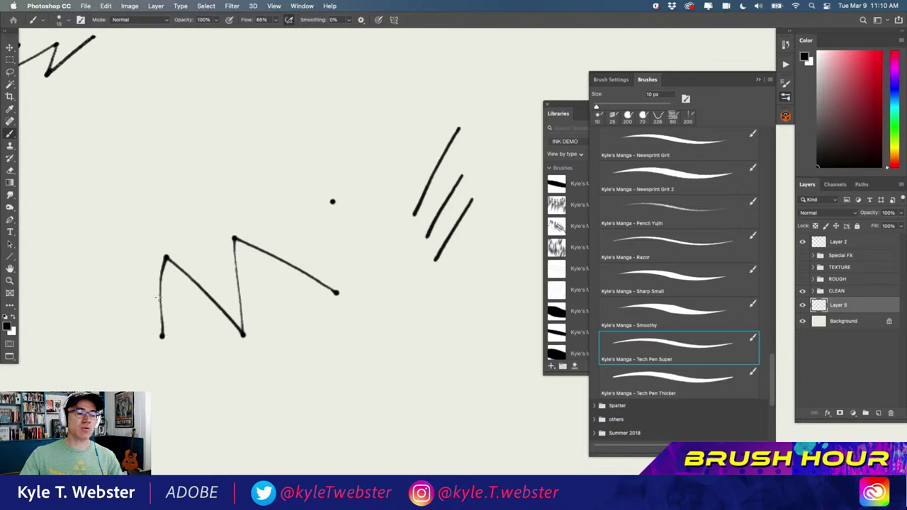
alt+click(199, 307)
scroll(213, 294, left, 5)
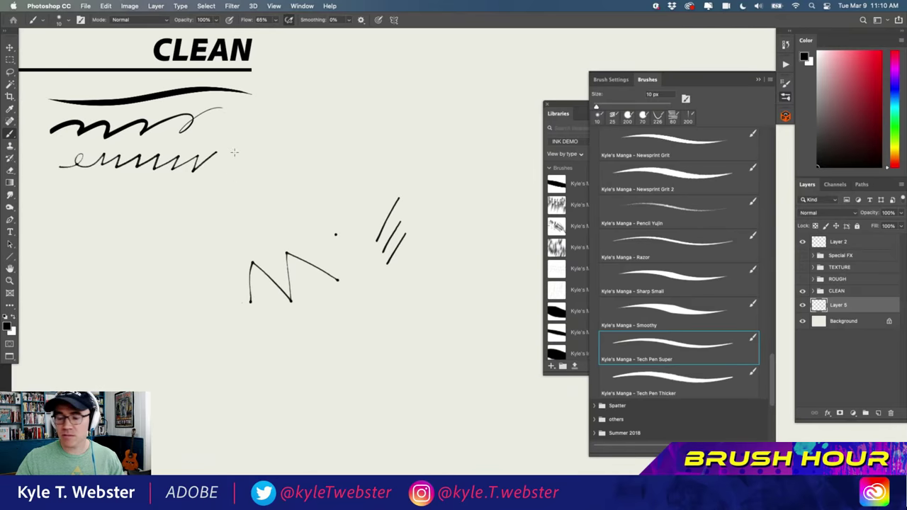
key(l)
mouse_move(278, 200)
mouse_down()
mouse_move(312, 338)
mouse_move(322, 186)
mouse_move(309, 202)
mouse_up()
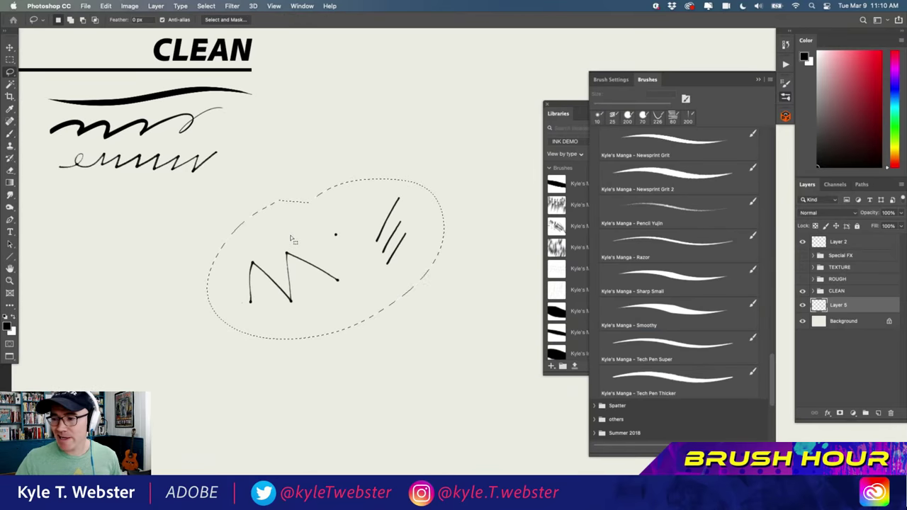
key(Delete)
key(ctrl+d)
key(b)
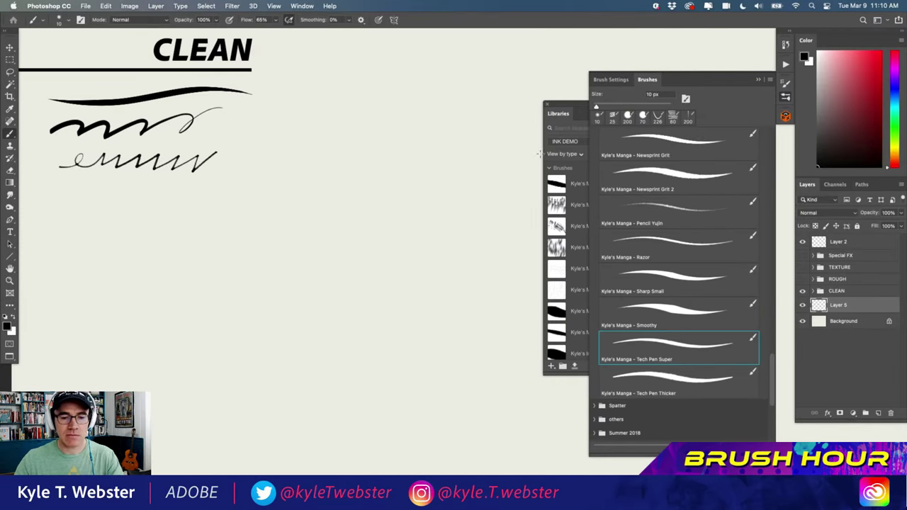
In Brush Settings, draw thin test strokes on Layer 5 and undo them
click(609, 80)
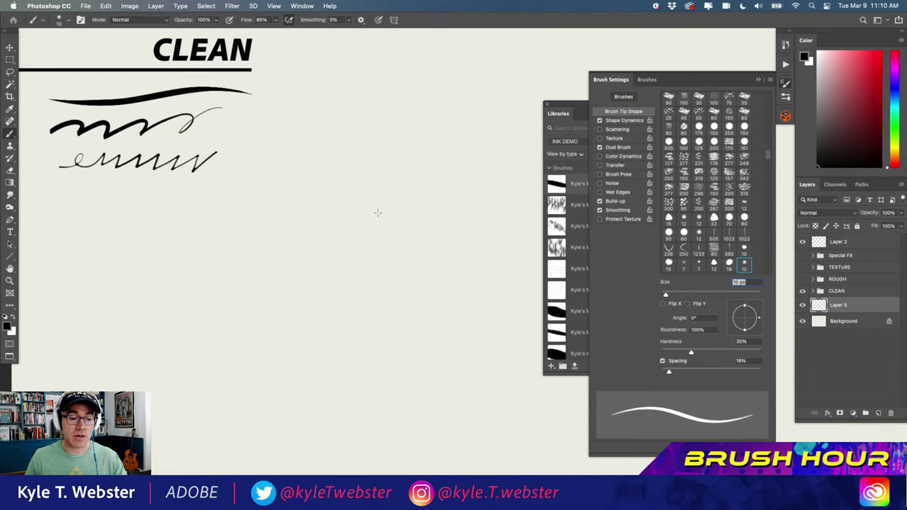
mouse_move(374, 208)
mouse_down()
mouse_move(341, 292)
mouse_move(280, 234)
mouse_move(286, 281)
mouse_up()
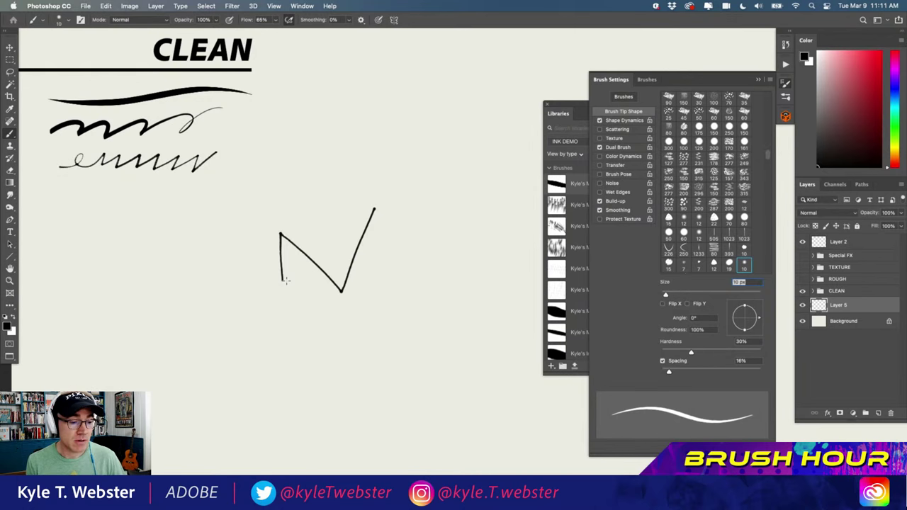
mouse_move(283, 277)
mouse_down()
mouse_move(268, 298)
mouse_move(319, 345)
mouse_move(303, 351)
mouse_move(295, 388)
mouse_move(195, 282)
mouse_move(234, 292)
mouse_move(222, 272)
mouse_move(246, 269)
mouse_move(255, 210)
mouse_up()
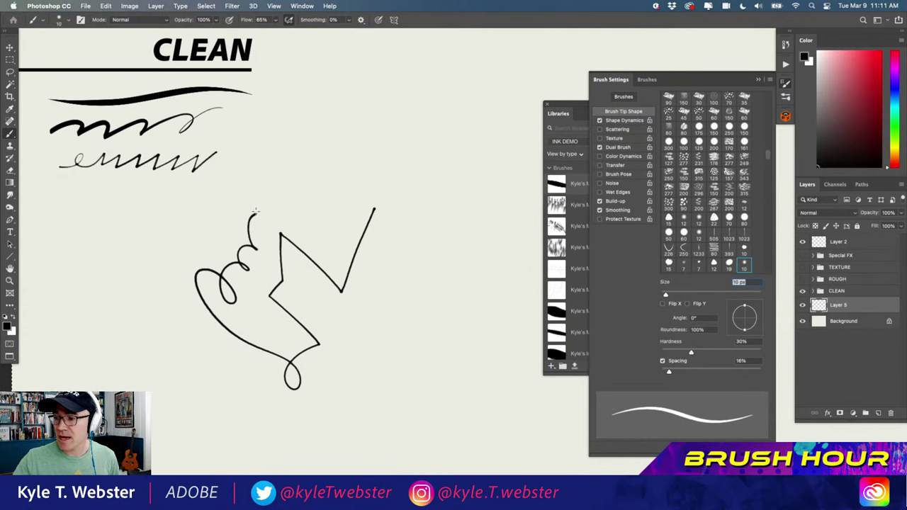
key(super+z)
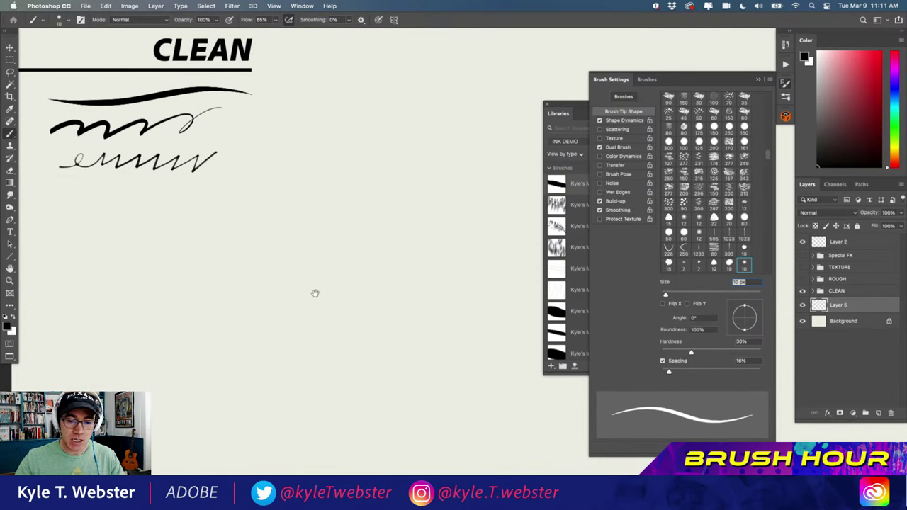
scroll(330, 282, left, 2)
Close Brush Settings and choose Kyle's Manga - Edge from the library after trying Basic
click(757, 81)
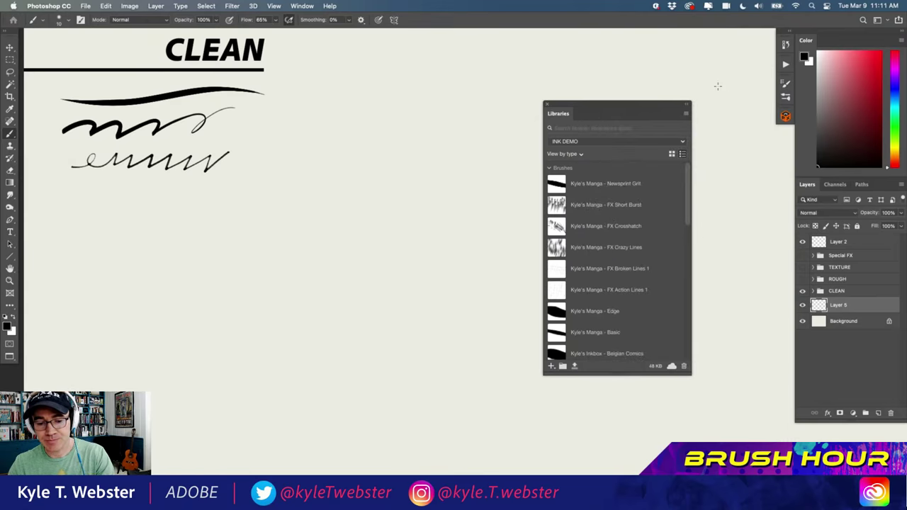
scroll(684, 190, down, 2)
scroll(684, 190, down, 2)
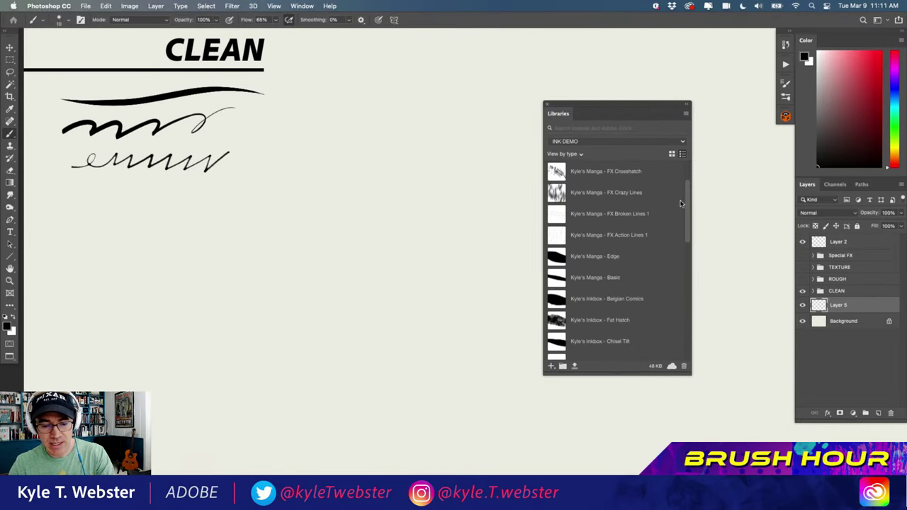
click(557, 277)
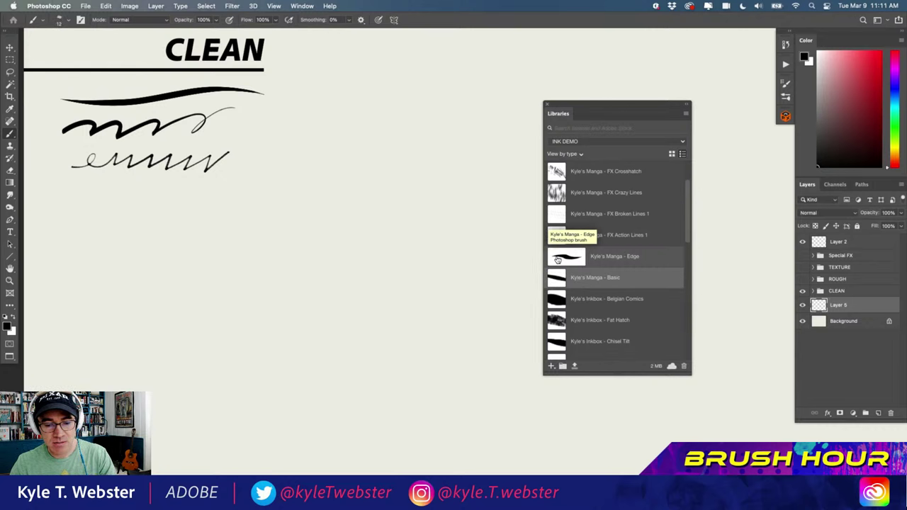
click(558, 256)
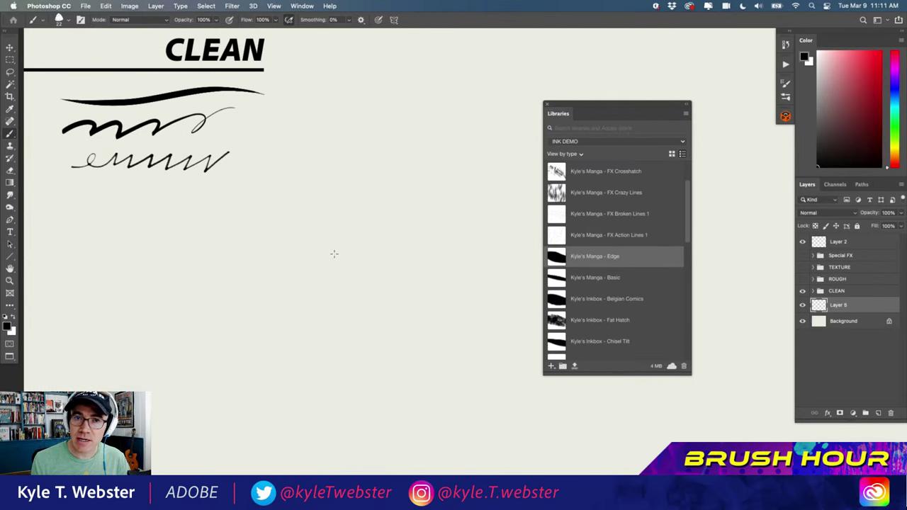
Scribble Edge test strokes and ink dots, then clear them with Select All, Delete and undo
mouse_move(360, 169)
mouse_down()
mouse_move(332, 243)
mouse_move(292, 229)
mouse_move(287, 271)
mouse_move(339, 284)
mouse_move(331, 324)
mouse_move(274, 355)
mouse_move(294, 365)
mouse_move(204, 284)
mouse_move(257, 225)
mouse_move(268, 197)
mouse_move(312, 184)
mouse_up()
click(326, 204)
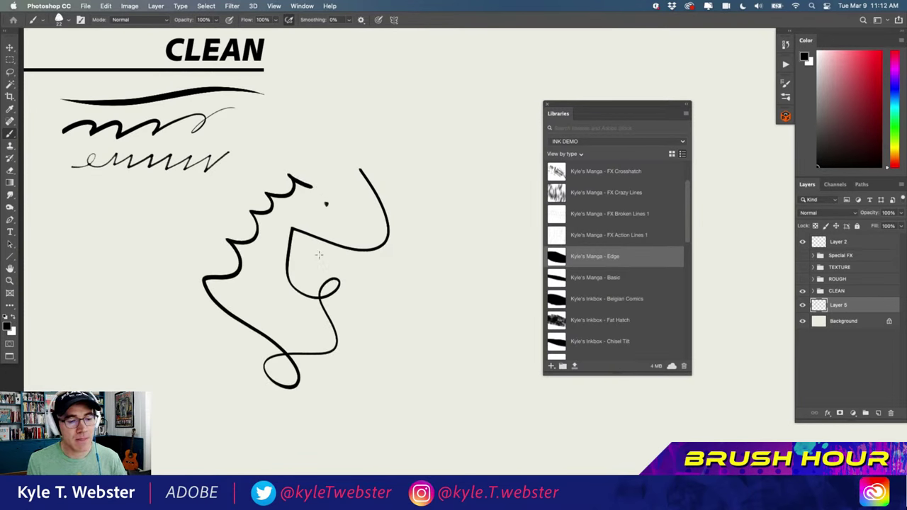
click(387, 304)
click(386, 314)
click(383, 328)
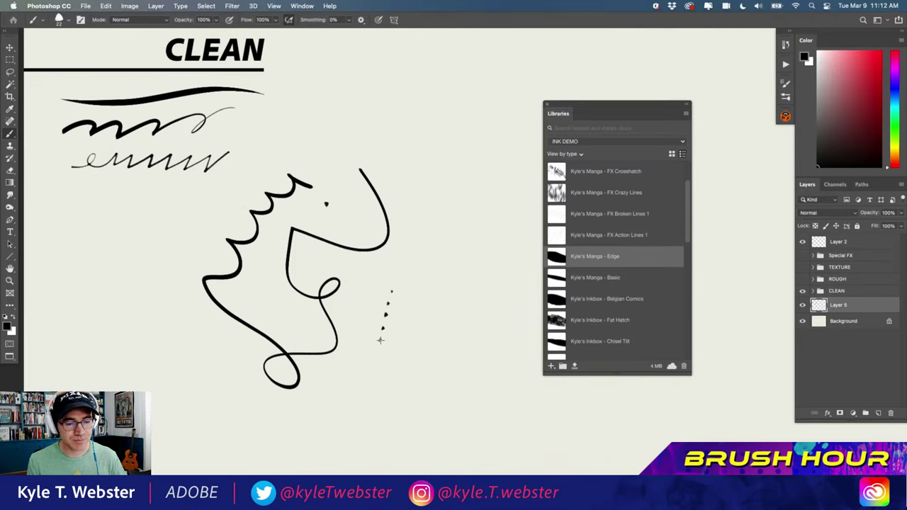
key(super+a)
key(BackSpace)
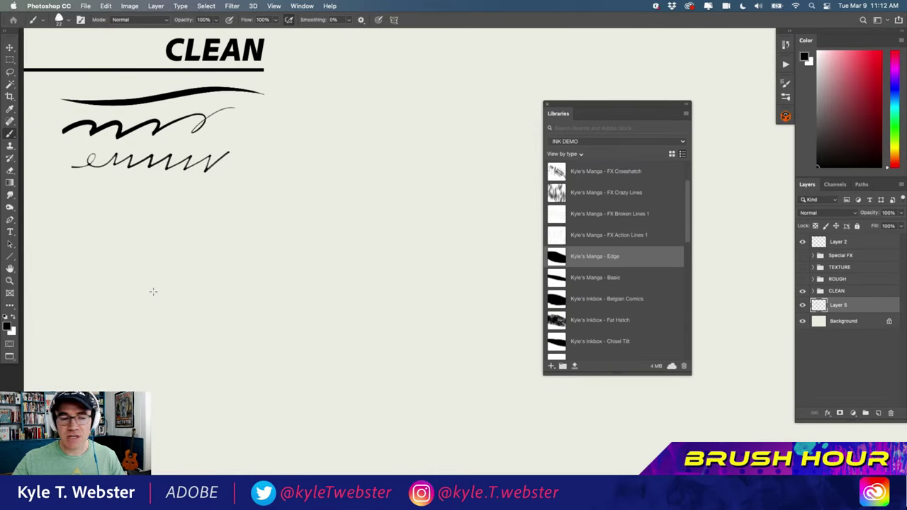
mouse_move(314, 188)
mouse_down()
mouse_move(302, 273)
mouse_move(349, 232)
mouse_move(370, 274)
mouse_move(385, 254)
mouse_move(394, 284)
mouse_move(419, 261)
mouse_move(471, 271)
mouse_move(437, 351)
mouse_move(381, 314)
mouse_move(369, 359)
mouse_move(342, 368)
mouse_move(343, 385)
mouse_move(244, 337)
mouse_move(290, 400)
mouse_move(229, 389)
mouse_move(250, 416)
mouse_move(165, 386)
mouse_move(158, 392)
mouse_move(188, 446)
mouse_move(152, 328)
mouse_move(138, 319)
mouse_move(185, 268)
mouse_move(181, 297)
mouse_move(231, 252)
mouse_up()
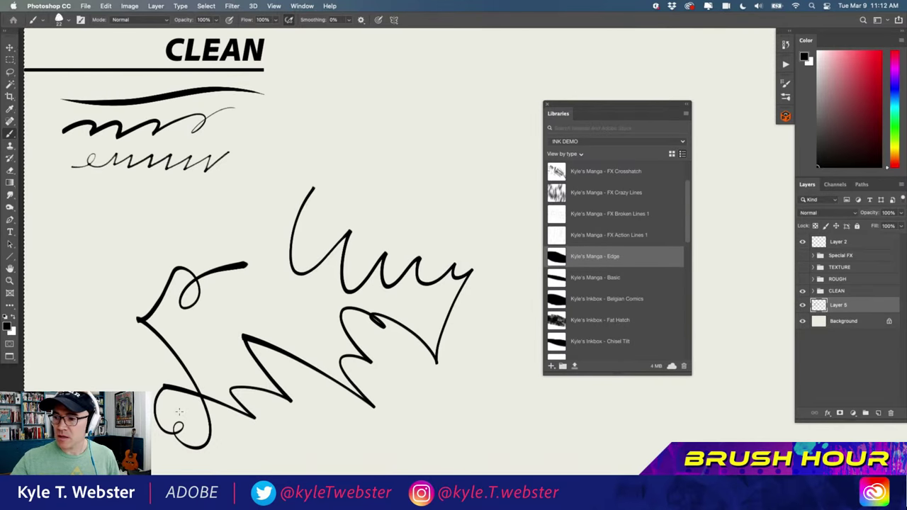
key(super+z)
Set smoothing to 15% and ink the face's nose, eyes, mouth and eyebrow
click(311, 22)
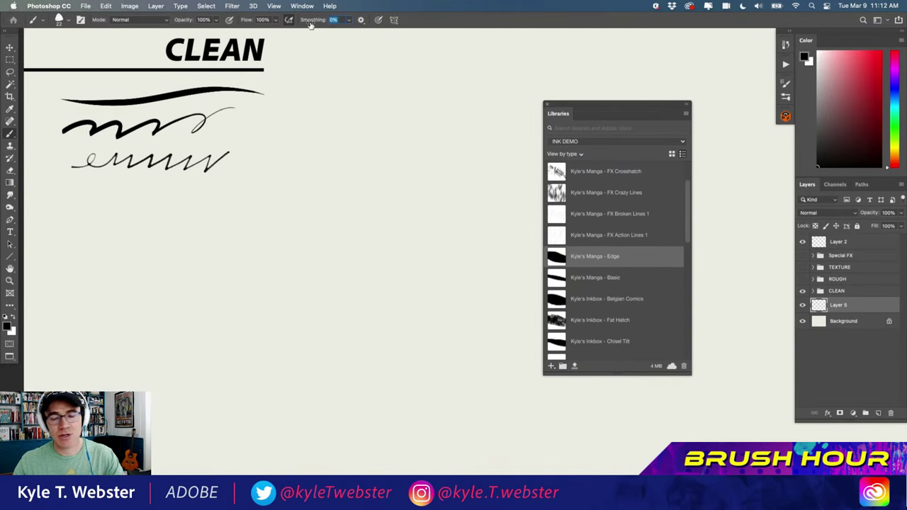
text(15)
key(Return)
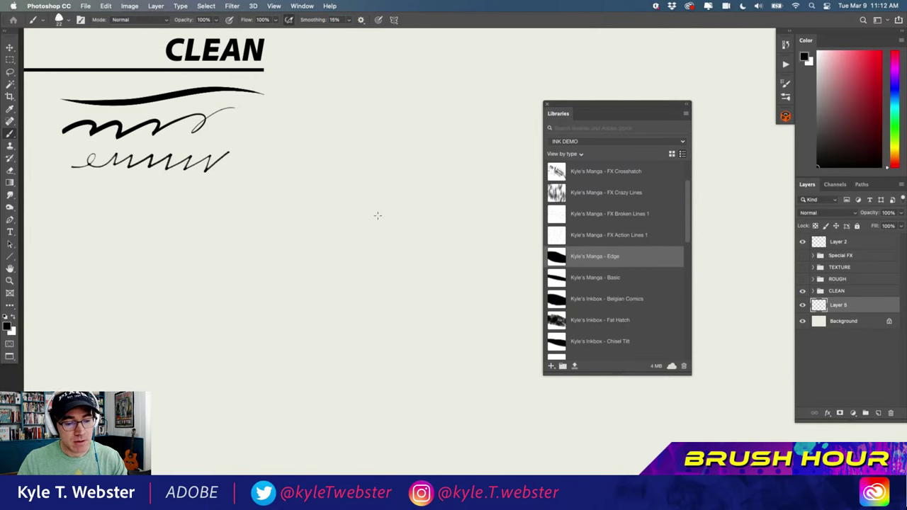
mouse_move(401, 219)
mouse_down()
mouse_move(411, 250)
mouse_move(382, 255)
mouse_up()
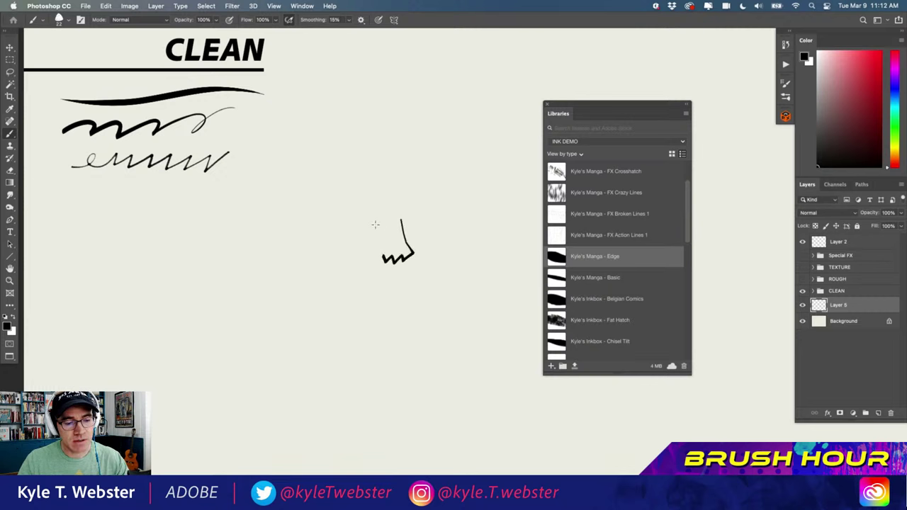
drag(376, 224, 350, 226)
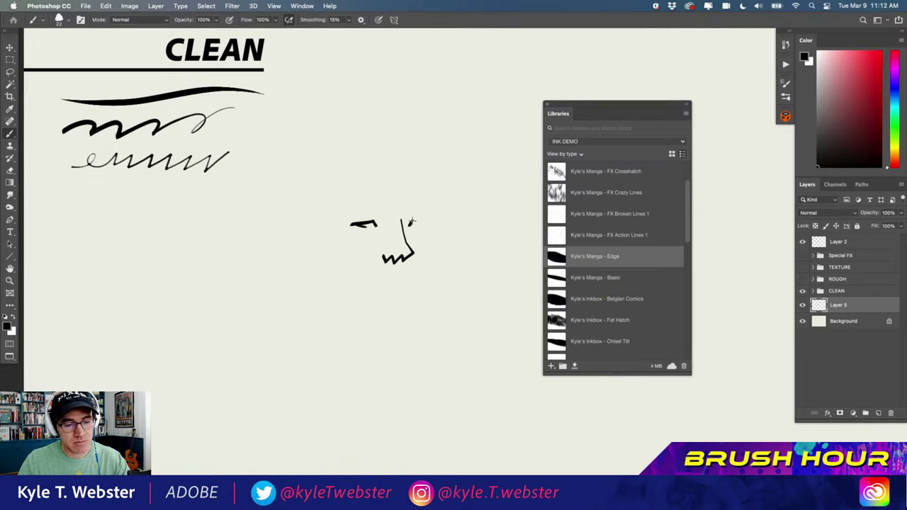
drag(412, 222, 429, 222)
click(412, 276)
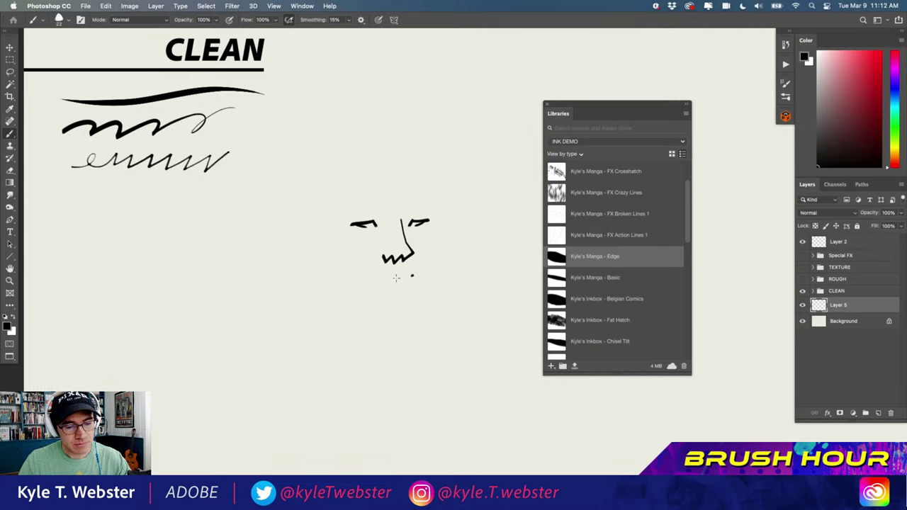
drag(395, 278, 369, 276)
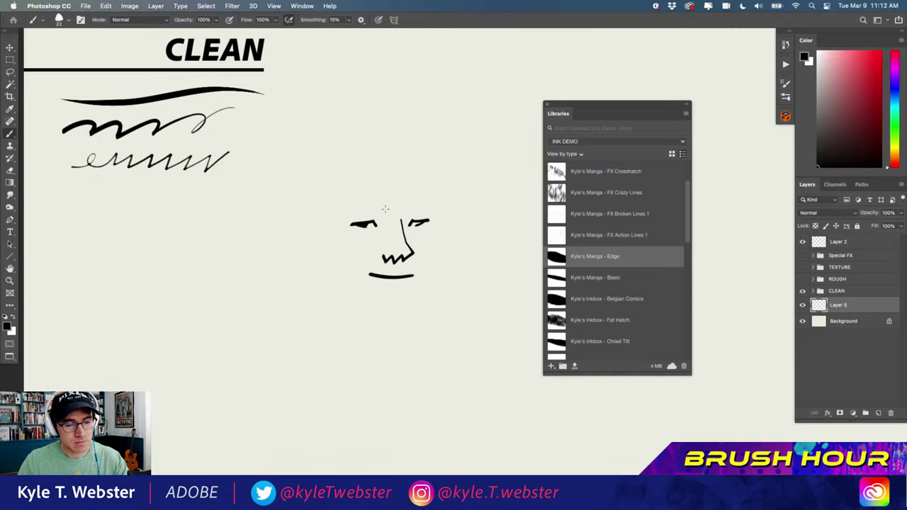
mouse_move(411, 224)
mouse_down()
mouse_move(421, 221)
mouse_move(419, 207)
mouse_move(345, 211)
mouse_up()
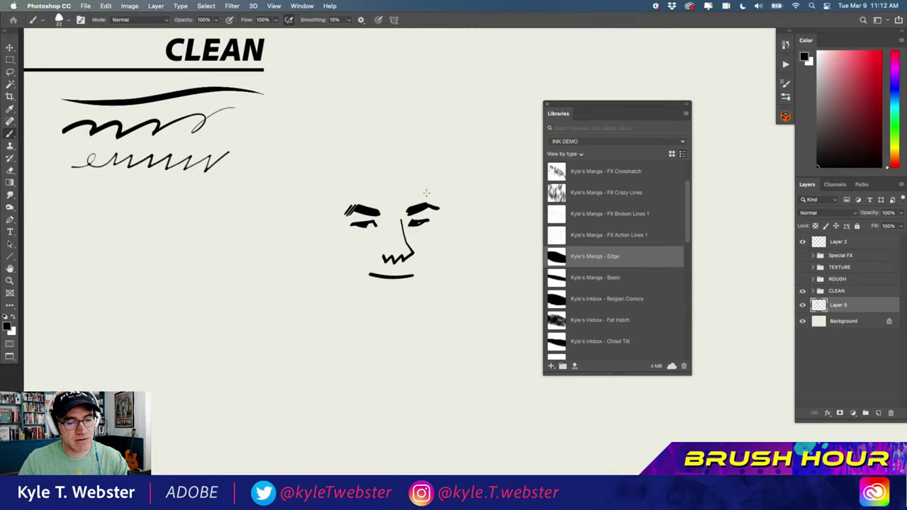
mouse_move(440, 204)
mouse_down()
mouse_move(437, 266)
mouse_move(411, 307)
mouse_move(382, 316)
mouse_move(337, 270)
mouse_move(325, 225)
mouse_move(304, 227)
mouse_move(333, 257)
mouse_up()
Draw the ear, head outline and hair strands across the forehead
drag(316, 226, 320, 245)
mouse_move(441, 218)
mouse_down()
mouse_move(462, 212)
mouse_move(444, 245)
mouse_move(440, 176)
mouse_move(425, 154)
mouse_up()
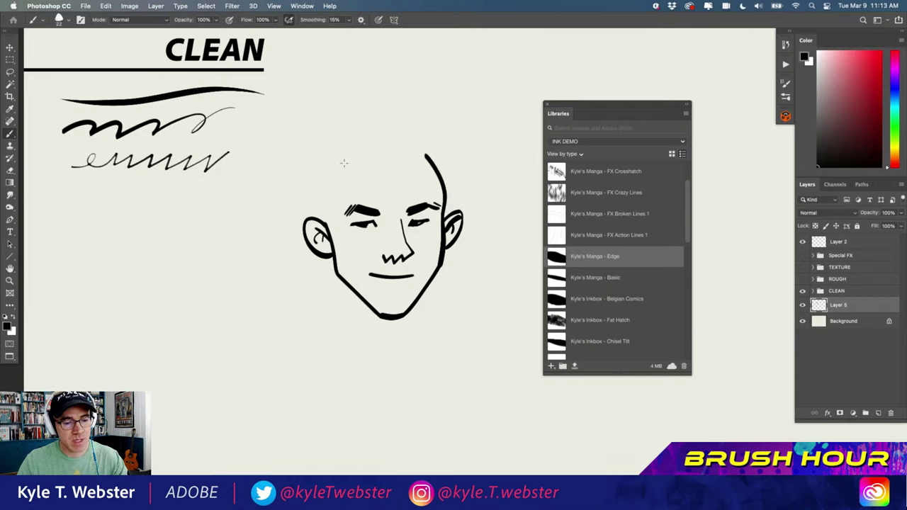
mouse_move(443, 221)
mouse_down()
mouse_move(420, 133)
mouse_move(448, 149)
mouse_move(368, 107)
mouse_move(356, 124)
mouse_move(325, 124)
mouse_move(328, 113)
mouse_move(340, 146)
mouse_move(292, 157)
mouse_move(310, 163)
mouse_move(301, 185)
mouse_move(311, 167)
mouse_move(299, 194)
mouse_move(313, 171)
mouse_move(305, 207)
mouse_up()
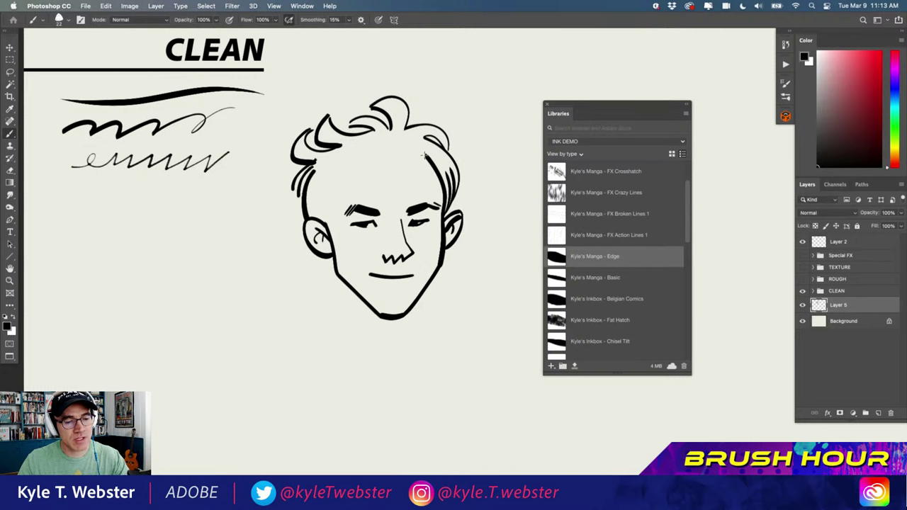
drag(425, 157, 385, 204)
drag(407, 162, 353, 200)
mouse_move(377, 168)
mouse_down()
mouse_move(335, 205)
mouse_move(327, 227)
mouse_up()
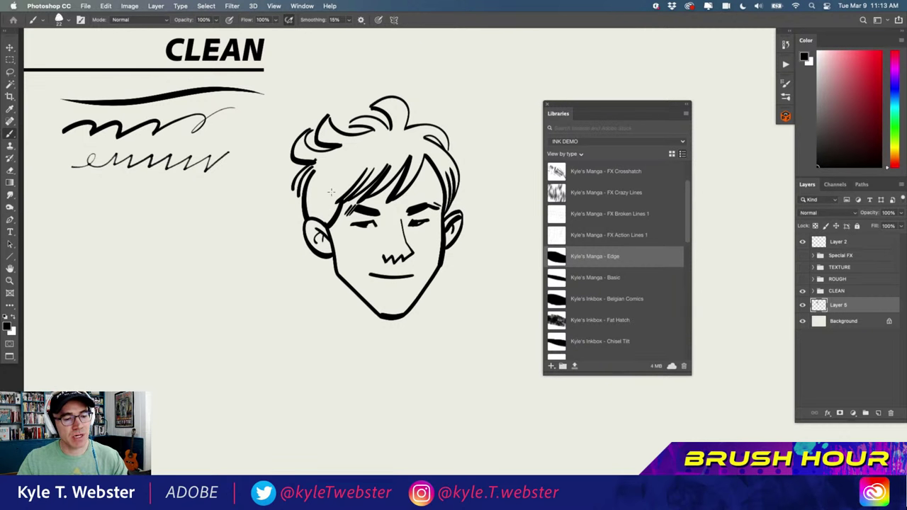
mouse_move(334, 190)
mouse_down()
mouse_move(324, 224)
mouse_move(310, 221)
mouse_move(310, 202)
mouse_up()
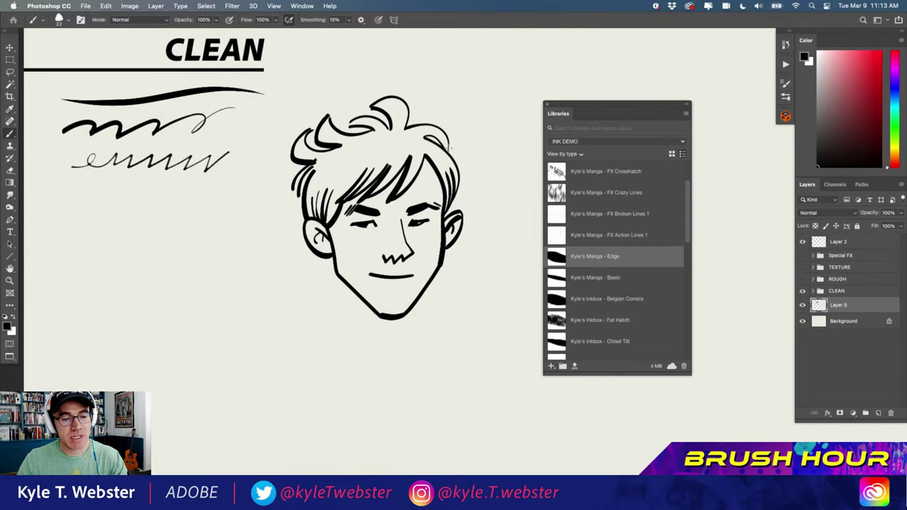
Ink the neck and shoulders, a solid chin shadow, and extra lines around the eyes
drag(349, 282, 351, 330)
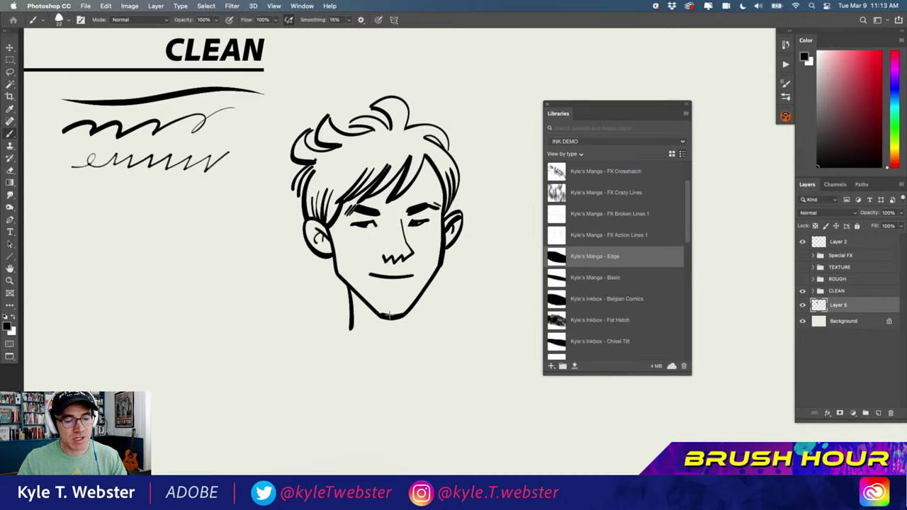
drag(412, 304, 440, 358)
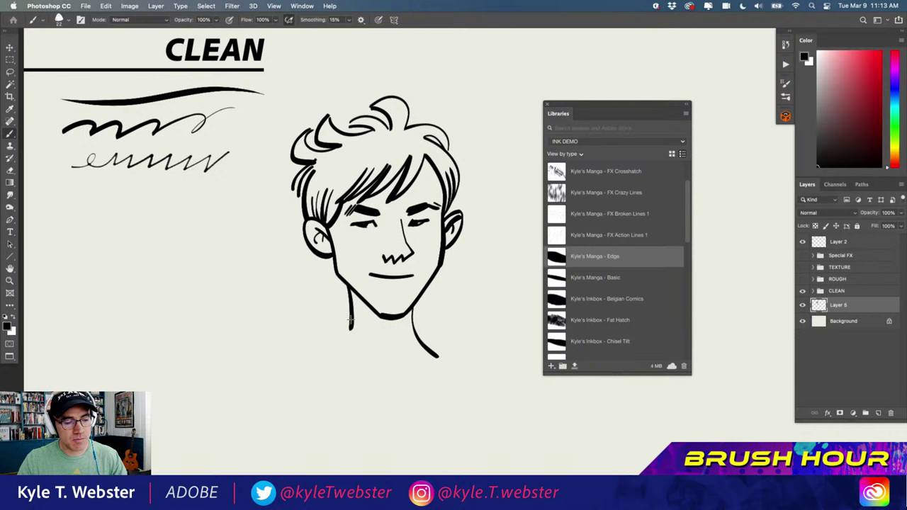
mouse_move(353, 324)
mouse_down()
mouse_move(327, 362)
mouse_move(408, 355)
mouse_up()
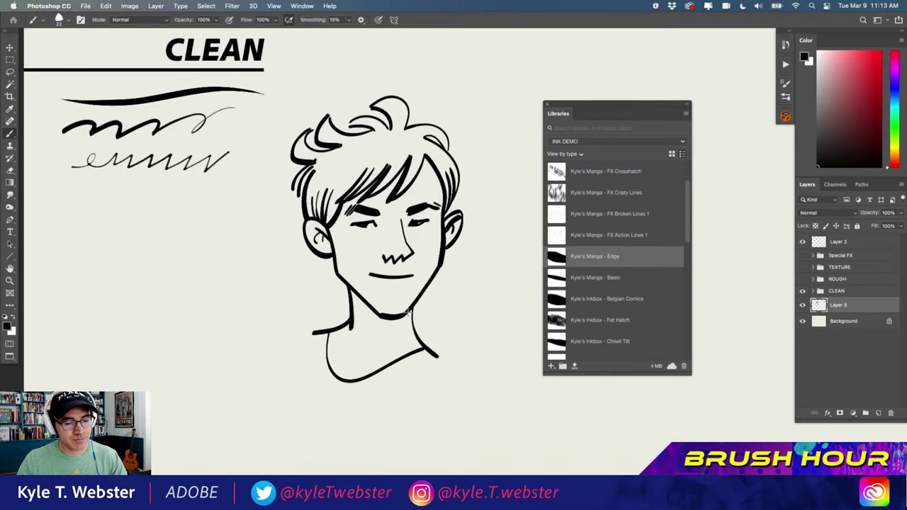
mouse_move(413, 308)
mouse_down()
mouse_move(358, 322)
mouse_move(383, 325)
mouse_move(393, 320)
mouse_move(372, 319)
mouse_move(367, 307)
mouse_move(358, 323)
mouse_move(363, 307)
mouse_up()
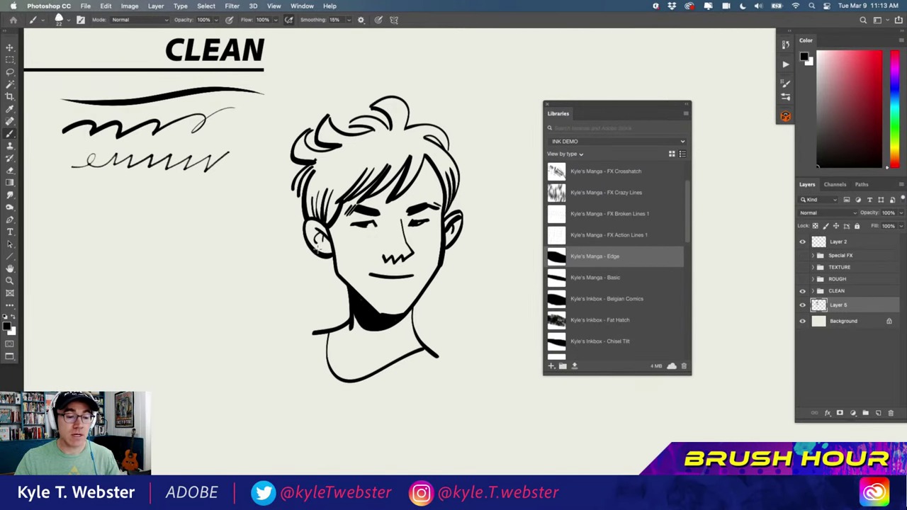
drag(371, 224, 404, 233)
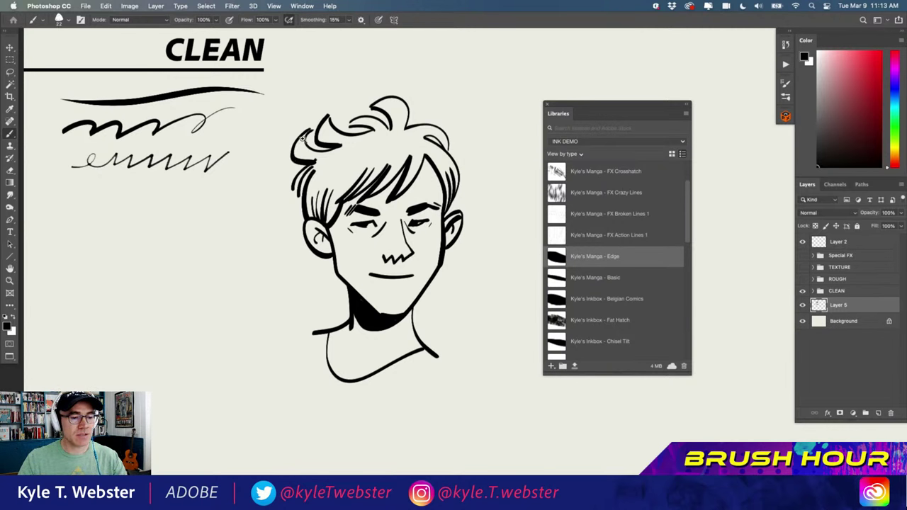
Sketch a small swirling hair curl study to the left of the face
scroll(303, 138, up, 3)
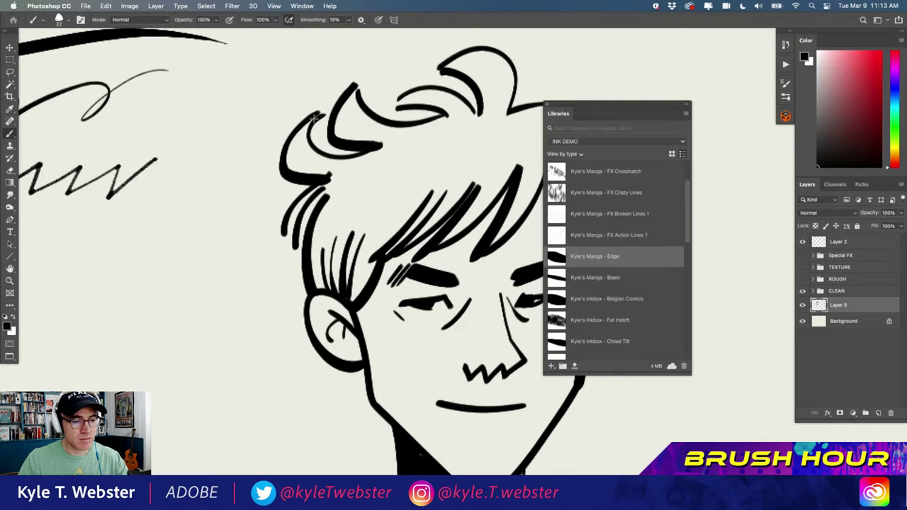
scroll(298, 134, left, 5)
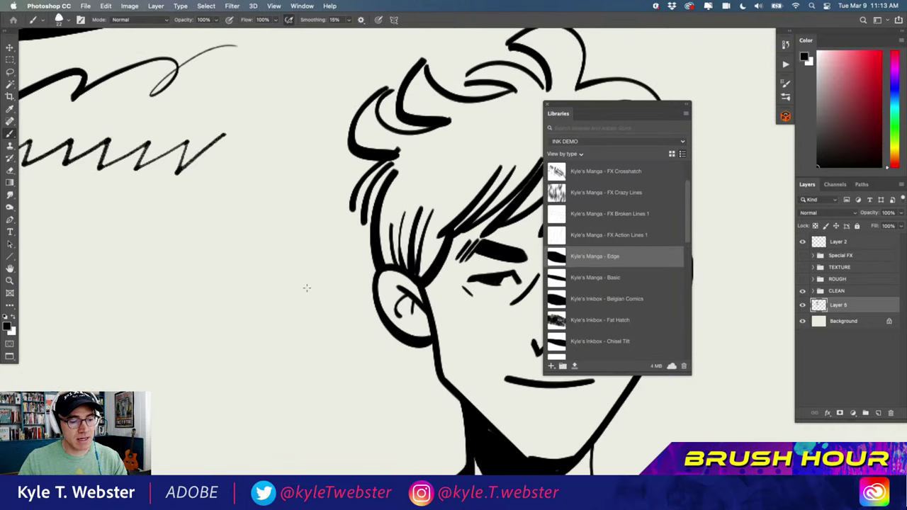
drag(306, 289, 258, 261)
mouse_move(299, 299)
mouse_down()
mouse_move(235, 325)
mouse_move(247, 248)
mouse_up()
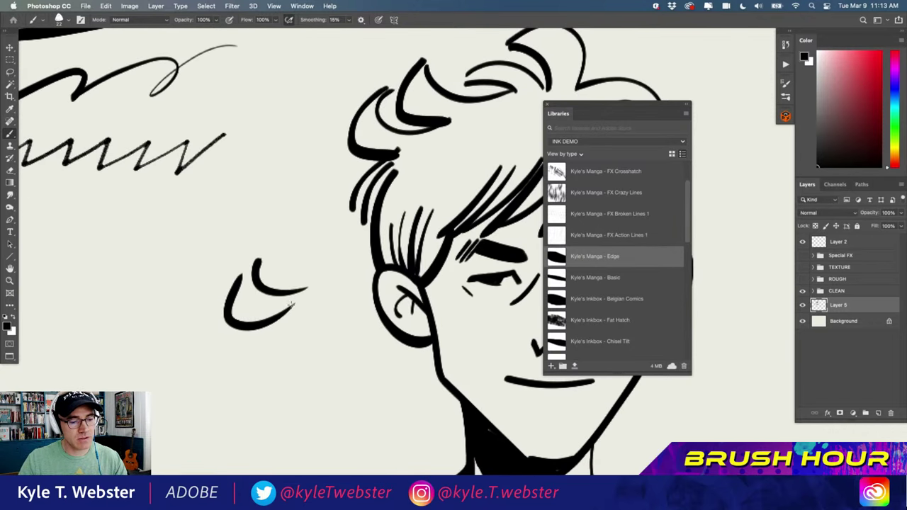
mouse_move(292, 304)
mouse_down()
mouse_move(273, 329)
mouse_move(235, 338)
mouse_up()
drag(299, 313, 236, 368)
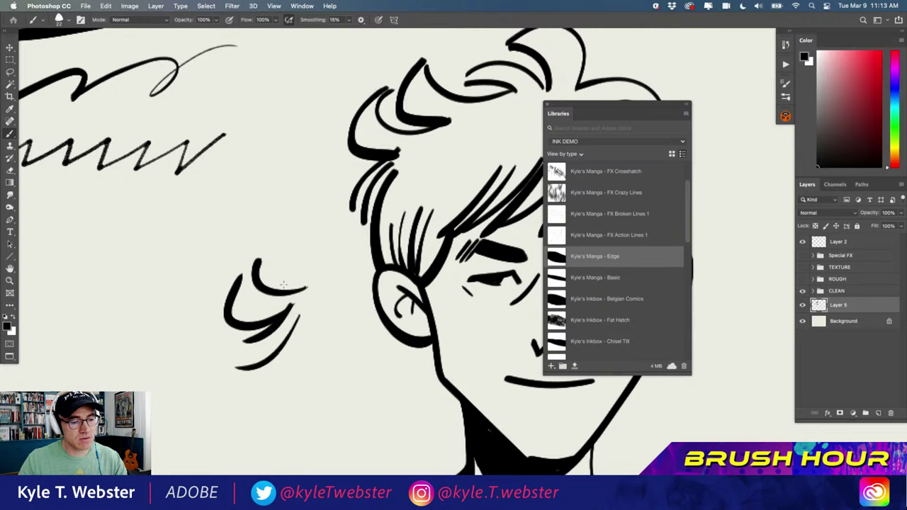
drag(287, 285, 286, 240)
scroll(240, 343, down, 3)
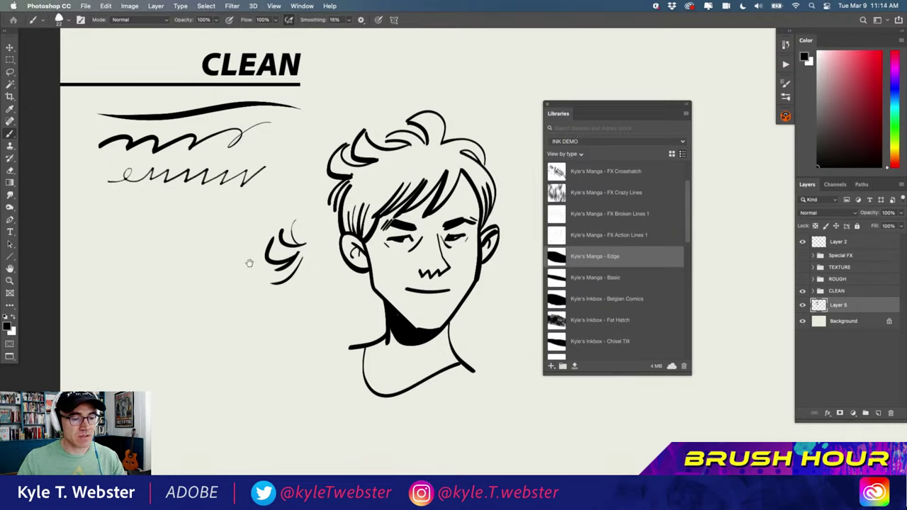
drag(249, 263, 233, 257)
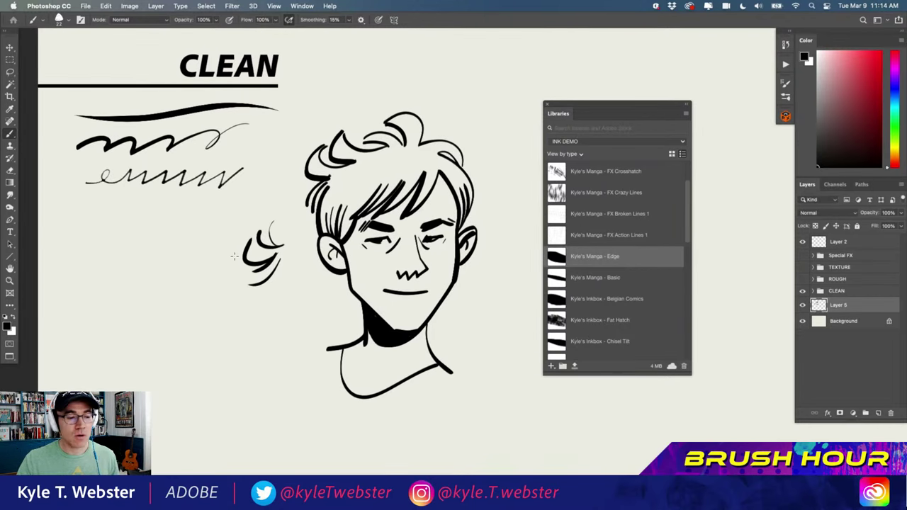
Hand-letter two cartoonists' surnames below the hair curl, each with a swooping underline
mouse_move(157, 335)
mouse_down()
mouse_move(150, 358)
mouse_move(181, 339)
mouse_move(234, 336)
mouse_move(231, 350)
mouse_move(284, 312)
mouse_move(249, 344)
mouse_move(132, 374)
mouse_up()
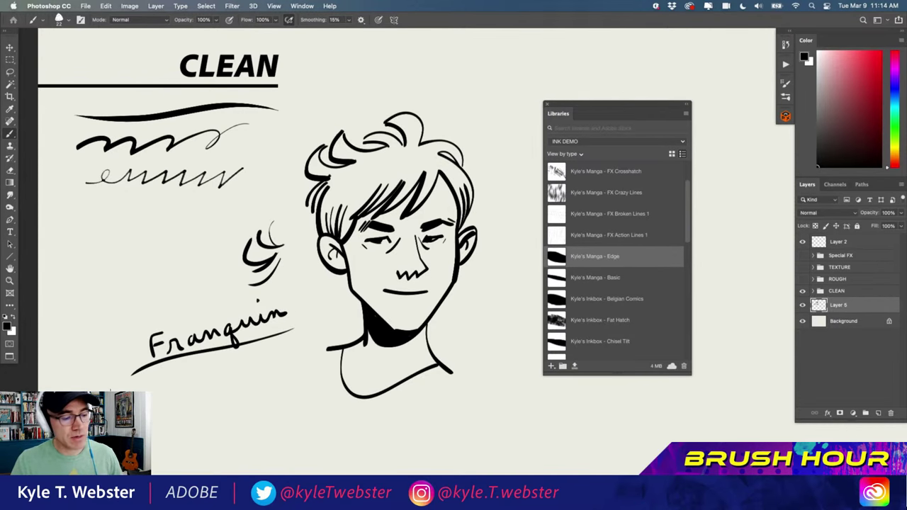
mouse_move(175, 398)
mouse_down()
mouse_move(188, 411)
mouse_move(193, 394)
mouse_up()
mouse_move(211, 401)
mouse_down()
mouse_move(204, 411)
mouse_move(211, 383)
mouse_move(257, 394)
mouse_move(268, 419)
mouse_move(282, 374)
mouse_move(170, 437)
mouse_up()
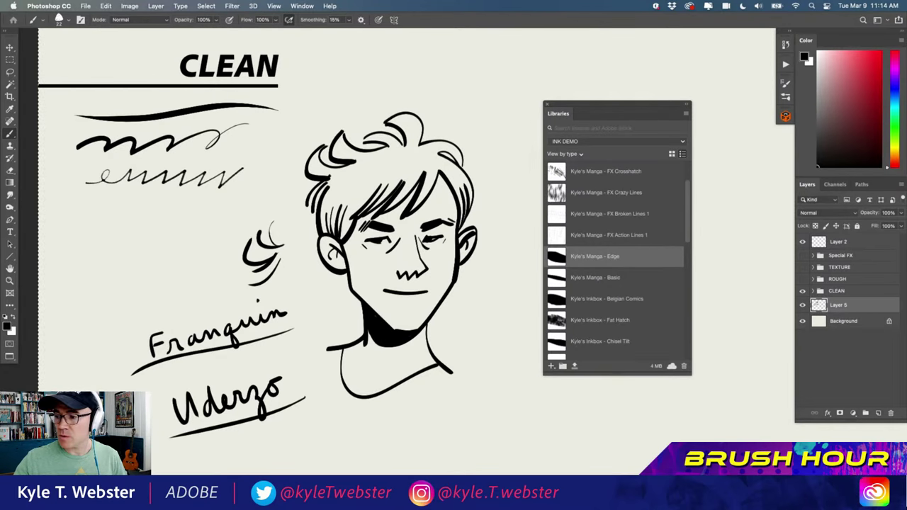
Select all, delete and deselect to wipe the face and lettering off Layer 5
key(ctrl+a)
key(Delete)
key(ctrl+d)
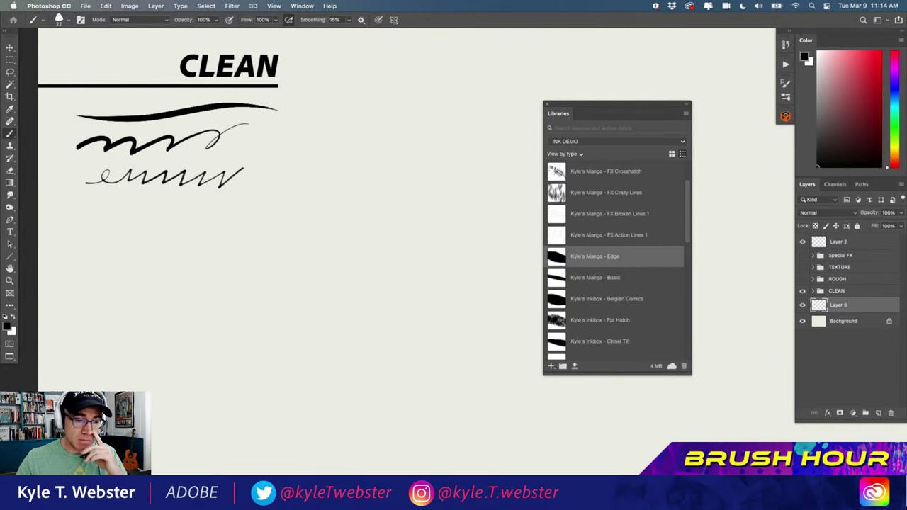
Draw two hooked zigzag test strokes mid-canvas, then erase them so Layer 5 is blank
drag(295, 311, 279, 316)
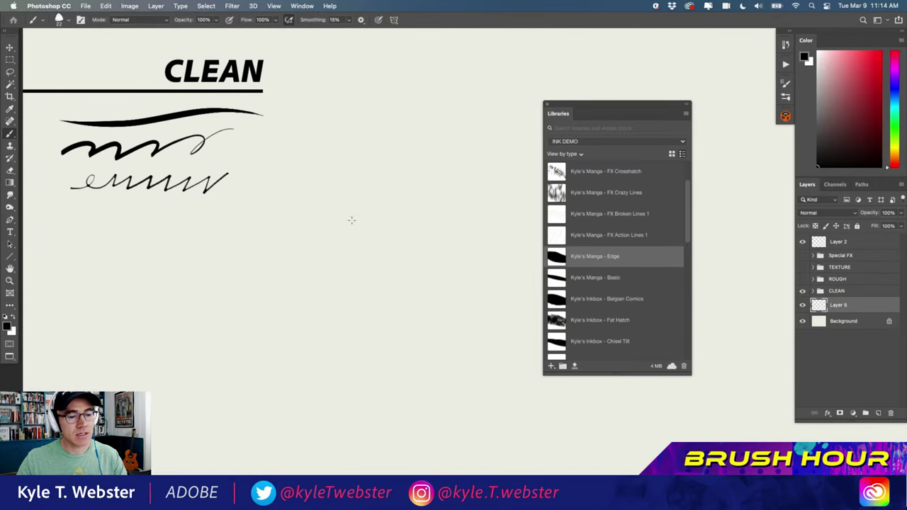
mouse_move(362, 201)
mouse_down()
mouse_move(343, 249)
mouse_move(368, 289)
mouse_move(403, 314)
mouse_move(434, 287)
mouse_up()
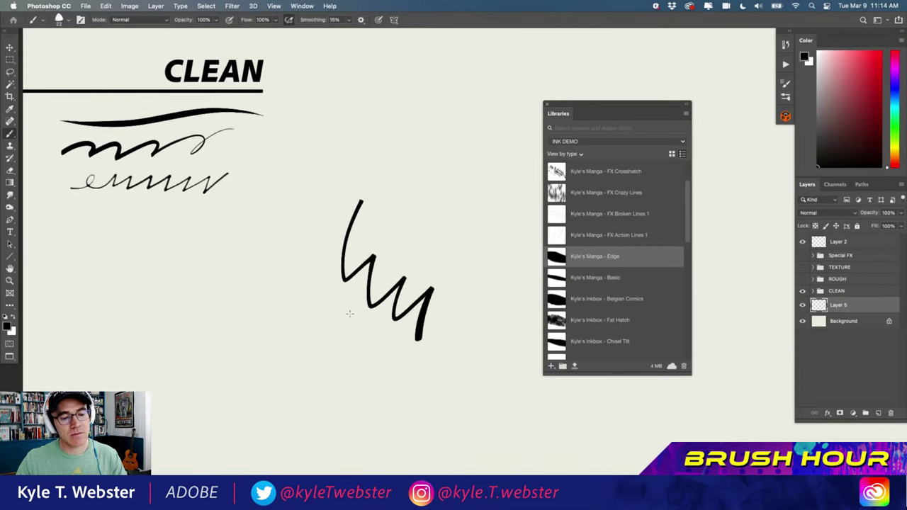
mouse_move(345, 335)
mouse_down()
mouse_move(300, 294)
mouse_move(281, 310)
mouse_move(282, 350)
mouse_move(251, 363)
mouse_move(217, 357)
mouse_up()
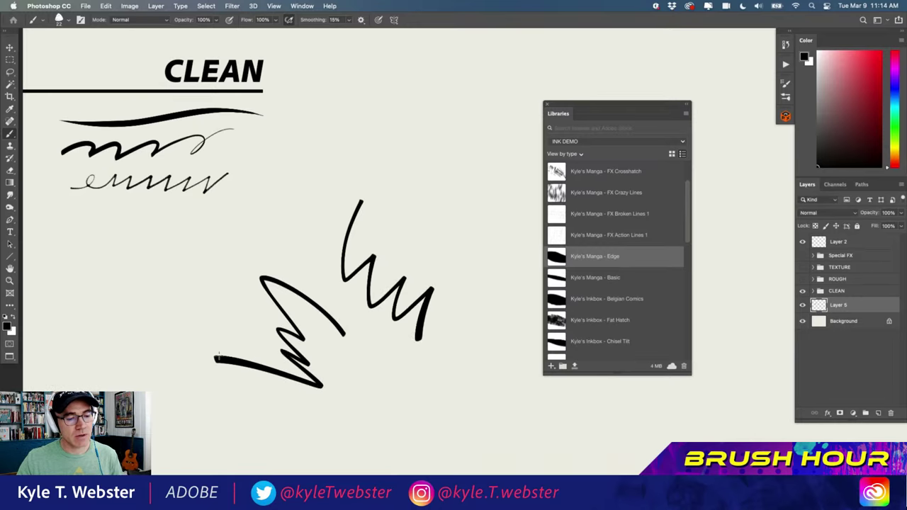
key(BackSpace)
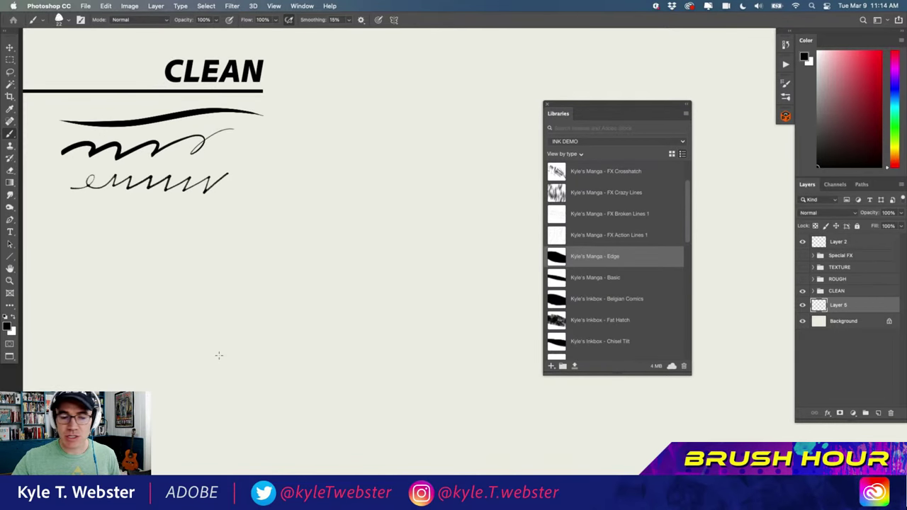
scroll(562, 287, down, 1)
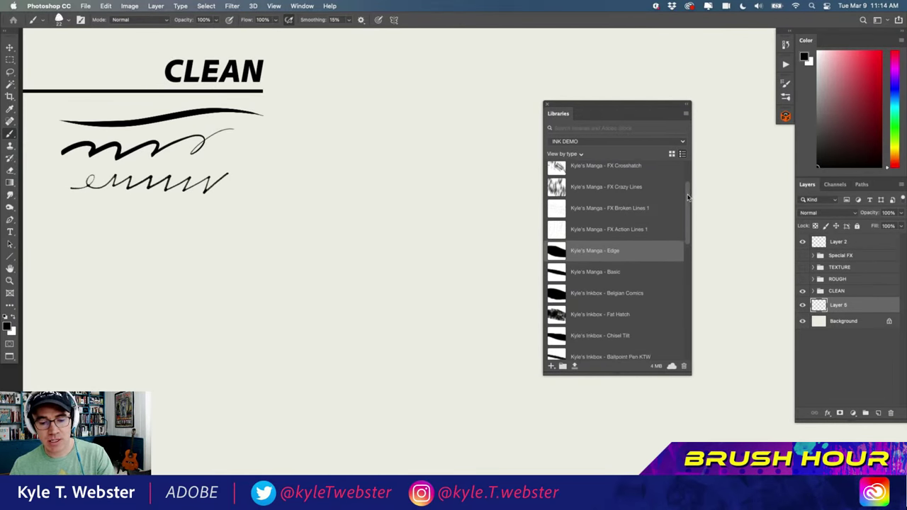
Choose the Belgian Comics brush and paint a vertical stroke, large zigzag and diagonal hatching
click(562, 293)
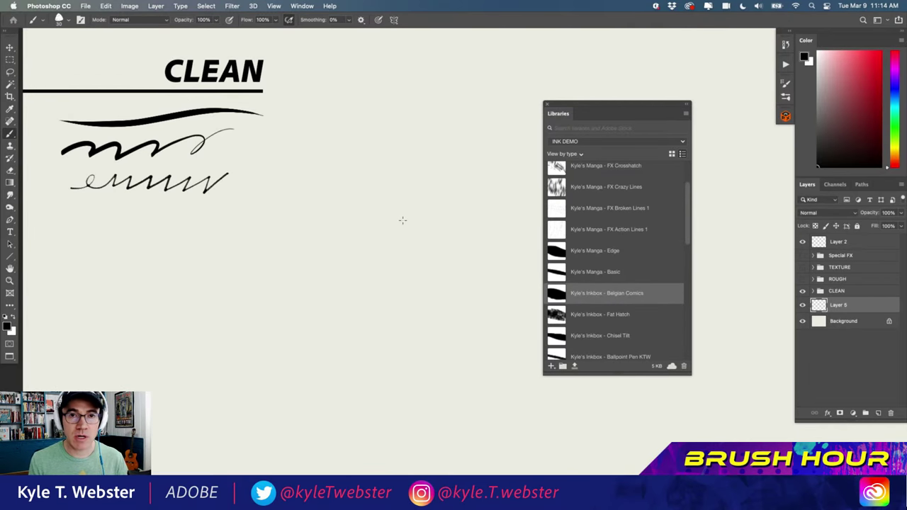
drag(390, 175, 406, 300)
mouse_move(388, 336)
mouse_down()
mouse_move(381, 323)
mouse_move(315, 322)
mouse_move(306, 382)
mouse_move(232, 368)
mouse_up()
mouse_move(338, 171)
mouse_down()
mouse_move(335, 235)
mouse_move(347, 253)
mouse_move(435, 198)
mouse_up()
drag(454, 264, 465, 235)
mouse_move(440, 267)
mouse_down()
mouse_move(461, 238)
mouse_move(454, 232)
mouse_up()
mouse_move(448, 289)
mouse_down()
mouse_move(469, 329)
mouse_move(455, 327)
mouse_up()
Add a thick M-shaped zigzag, three thick diagonal strokes and a lower zigzag
mouse_move(447, 383)
mouse_down()
mouse_move(412, 327)
mouse_move(397, 387)
mouse_up()
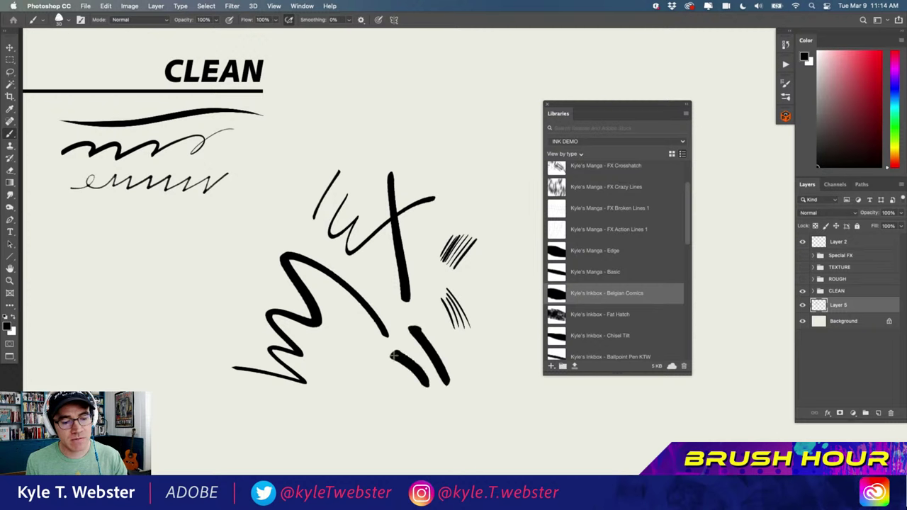
mouse_move(397, 354)
mouse_down()
mouse_move(368, 373)
mouse_move(363, 394)
mouse_up()
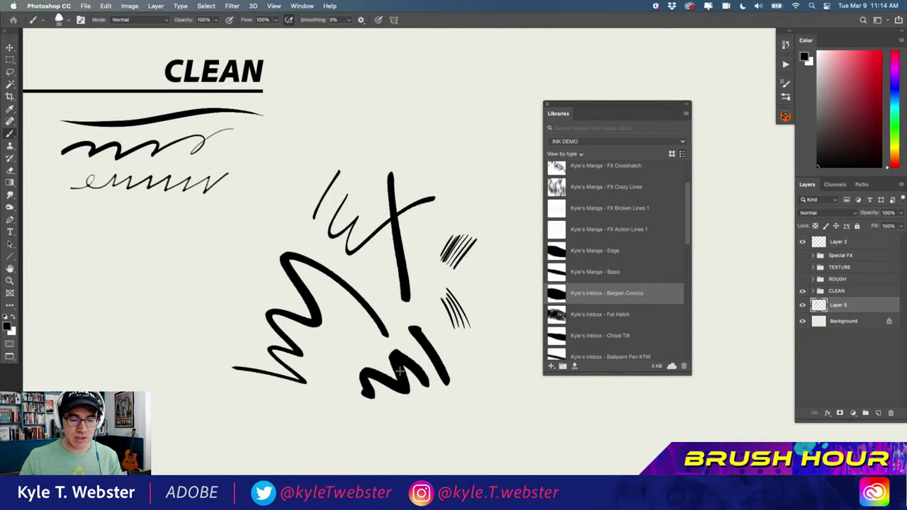
scroll(400, 370, up, 3)
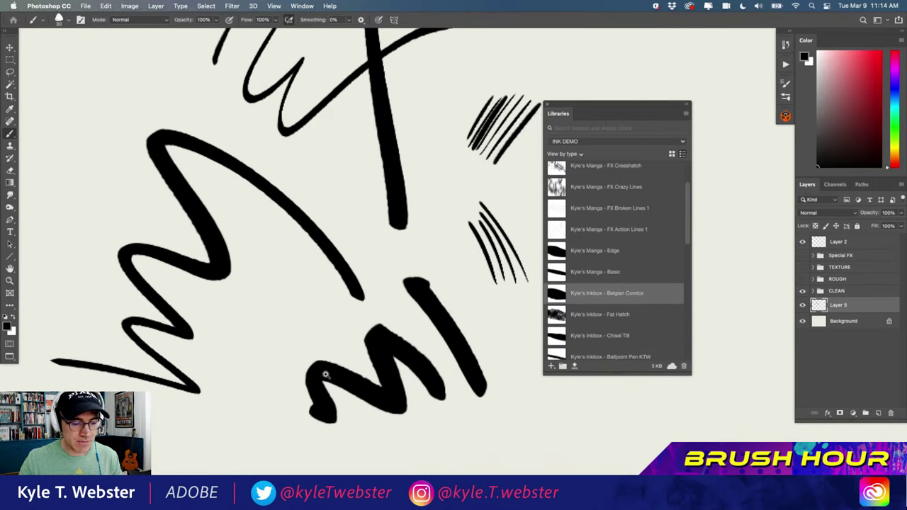
scroll(308, 378, down, 4)
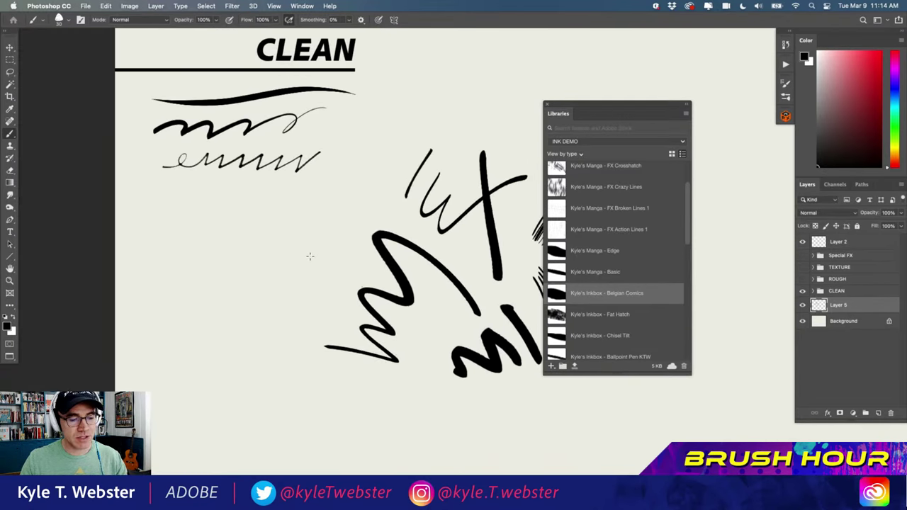
mouse_move(318, 241)
mouse_down()
mouse_move(268, 328)
mouse_move(251, 307)
mouse_up()
drag(272, 232, 236, 305)
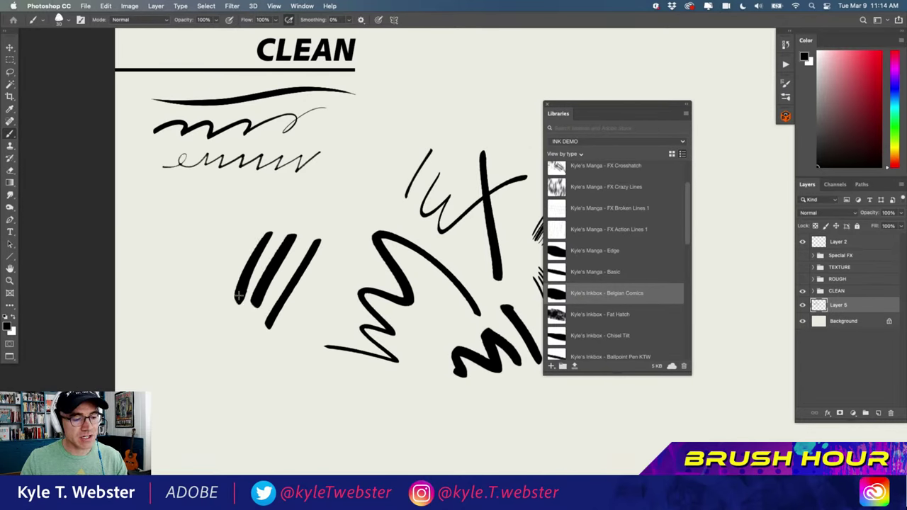
drag(244, 232, 214, 302)
mouse_move(341, 398)
mouse_down()
mouse_move(259, 388)
mouse_move(269, 417)
mouse_move(215, 405)
mouse_up()
drag(193, 360, 80, 362)
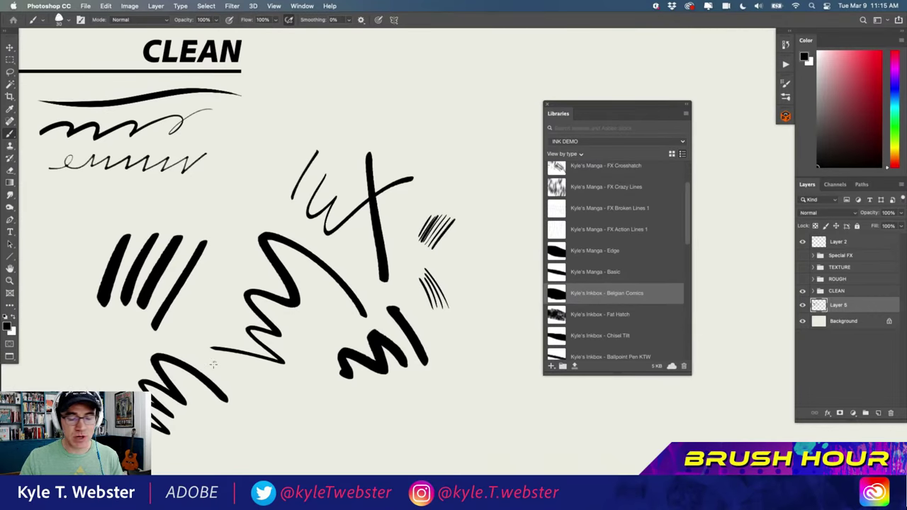
Select all, delete and deselect to clear the Belgian Comics test strokes
key(super+a)
key(Delete)
key(super+d)
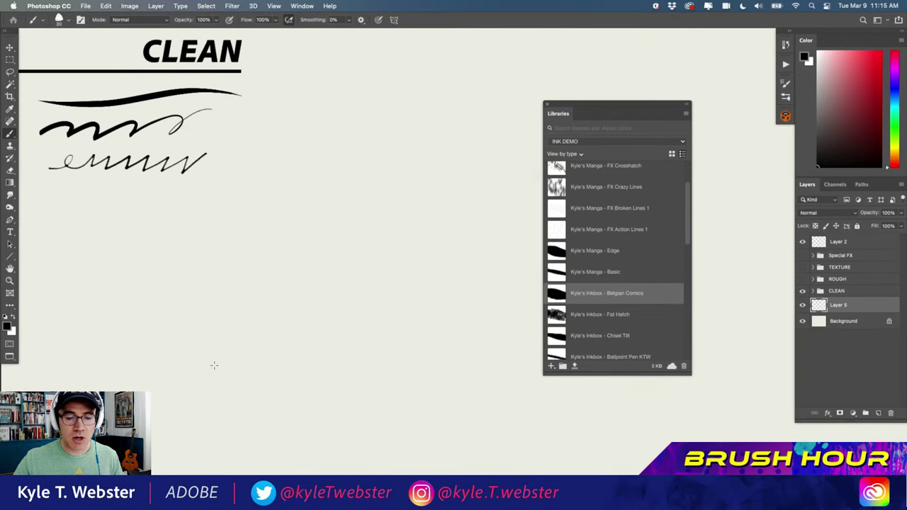
Switch to the Chisel Tilt brush and draw thick horizontal test lines and an M zigzag
drag(272, 280, 318, 270)
key(period)
key(period)
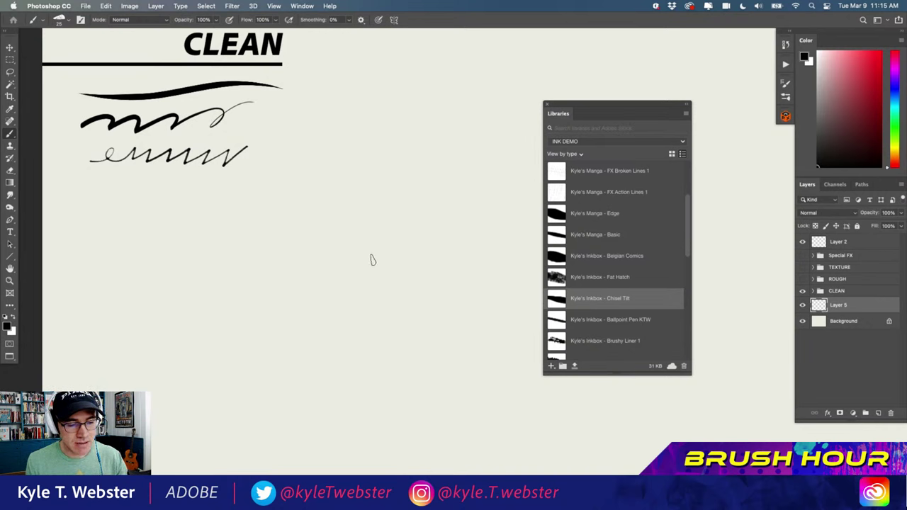
drag(370, 272, 255, 273)
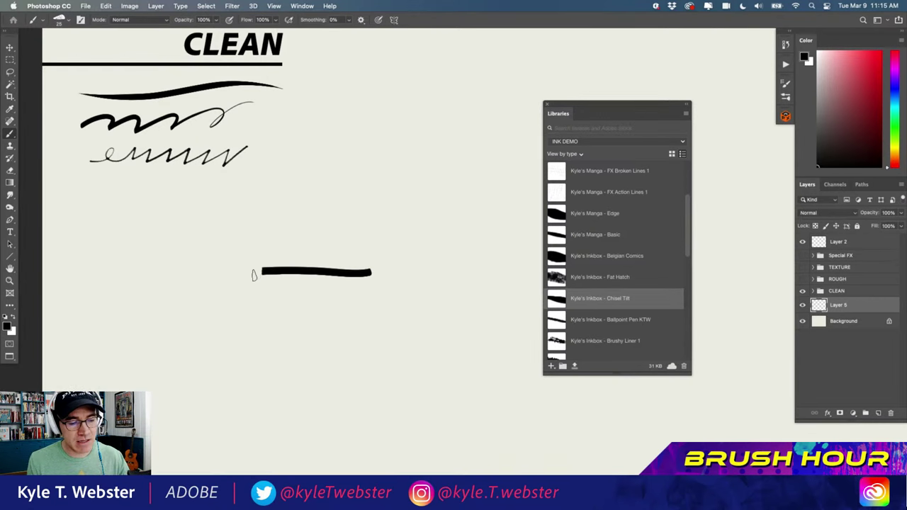
drag(376, 239, 282, 238)
mouse_move(378, 211)
mouse_down()
mouse_move(365, 177)
mouse_move(345, 199)
mouse_move(292, 177)
mouse_move(232, 212)
mouse_move(233, 190)
mouse_move(212, 228)
mouse_move(193, 228)
mouse_up()
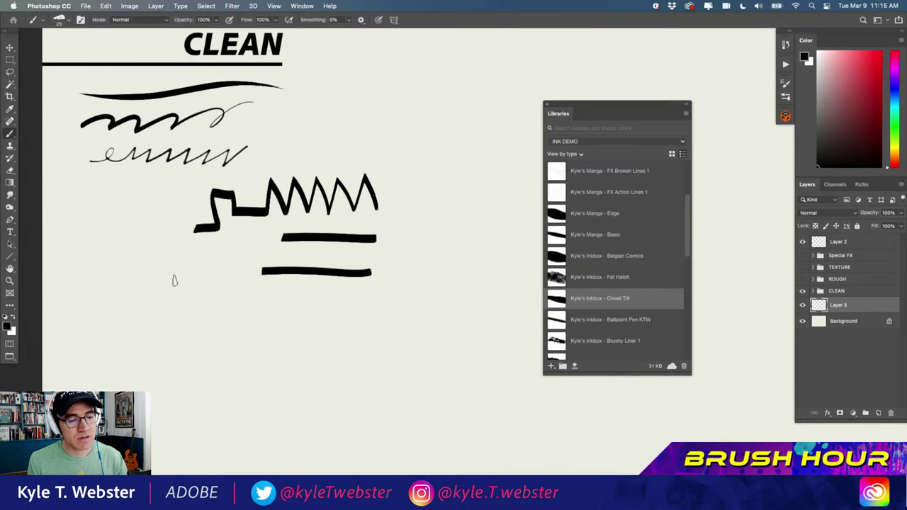
Add a stepped shape, thin lines, a curve, slanted strokes, a curl and a zigzag
mouse_move(361, 352)
mouse_down()
mouse_move(326, 350)
mouse_move(330, 388)
mouse_move(299, 387)
mouse_up()
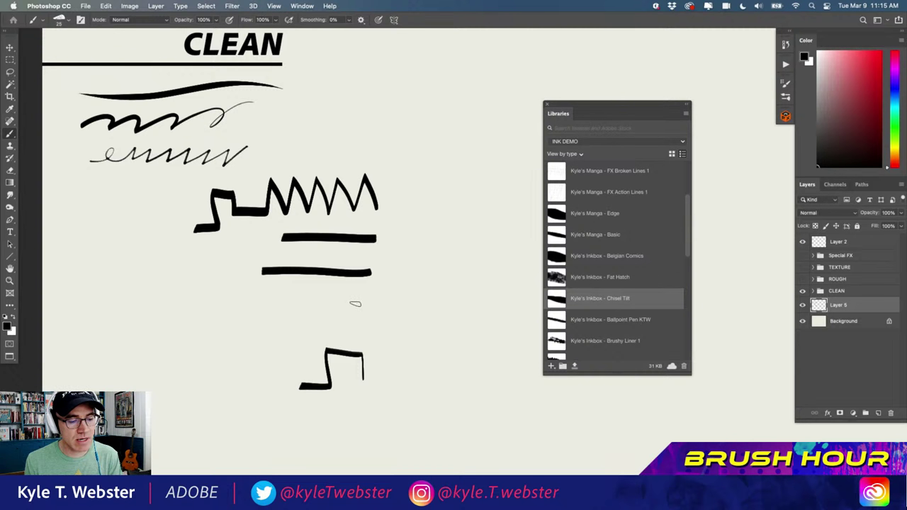
mouse_move(357, 302)
mouse_down()
mouse_move(229, 302)
mouse_move(300, 316)
mouse_move(250, 317)
mouse_move(275, 365)
mouse_move(243, 365)
mouse_move(249, 387)
mouse_move(214, 389)
mouse_up()
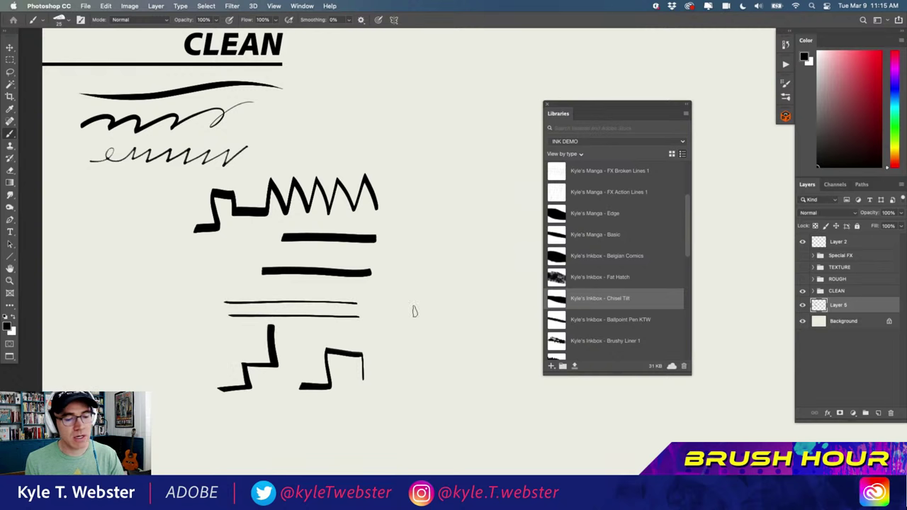
mouse_move(401, 245)
mouse_down()
mouse_move(423, 319)
mouse_move(451, 354)
mouse_move(443, 379)
mouse_up()
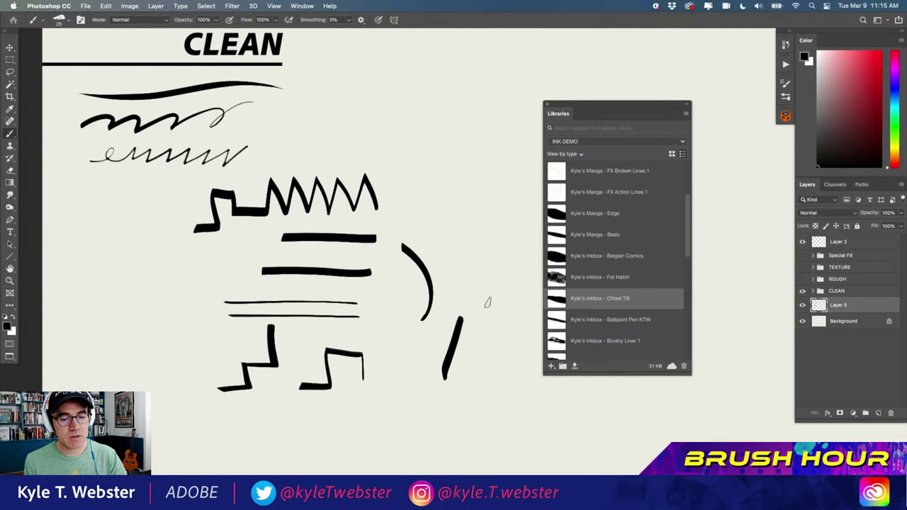
drag(489, 305, 441, 237)
mouse_move(477, 407)
mouse_down()
mouse_move(395, 443)
mouse_move(399, 359)
mouse_move(376, 339)
mouse_up()
drag(299, 459, 336, 428)
drag(281, 454, 314, 428)
Add bottom hatches, dashes, a wavy stroke, an X and a curve, then delete all tests
mouse_move(265, 454)
mouse_down()
mouse_move(302, 423)
mouse_move(290, 419)
mouse_up()
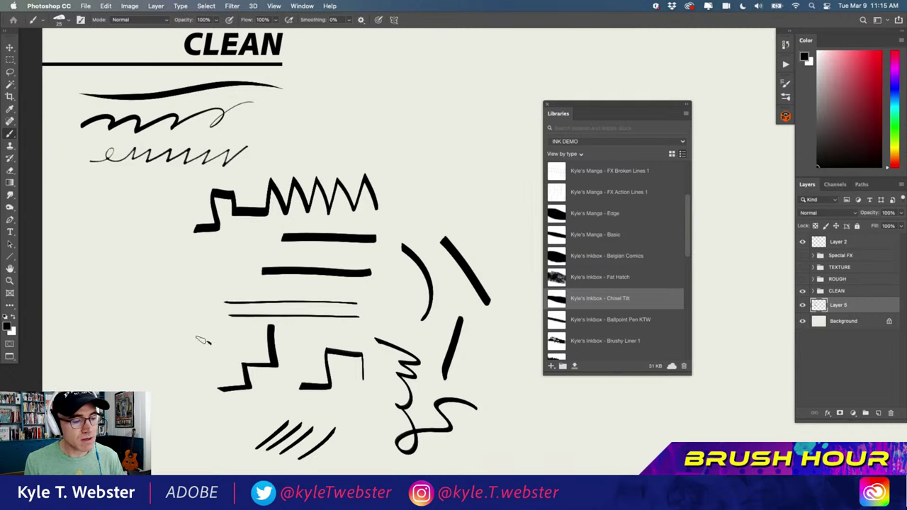
drag(211, 346, 140, 329)
mouse_move(200, 354)
mouse_down()
mouse_move(159, 343)
mouse_move(167, 348)
mouse_up()
mouse_move(198, 367)
mouse_down()
mouse_move(178, 382)
mouse_move(170, 435)
mouse_up()
drag(159, 238, 157, 290)
mouse_move(141, 237)
mouse_down()
mouse_move(138, 286)
mouse_move(118, 287)
mouse_up()
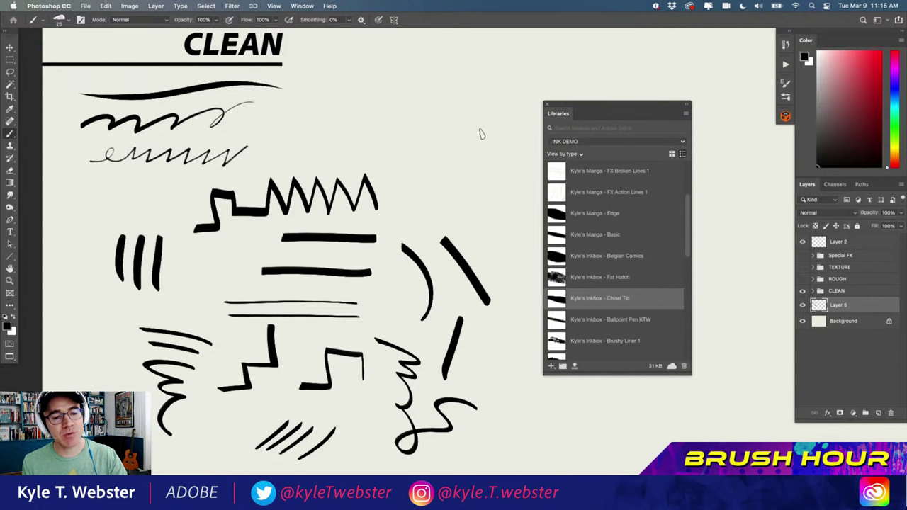
mouse_move(483, 133)
mouse_down()
mouse_move(429, 183)
mouse_move(474, 183)
mouse_move(414, 134)
mouse_up()
mouse_move(500, 201)
mouse_down()
mouse_move(482, 234)
mouse_move(494, 270)
mouse_up()
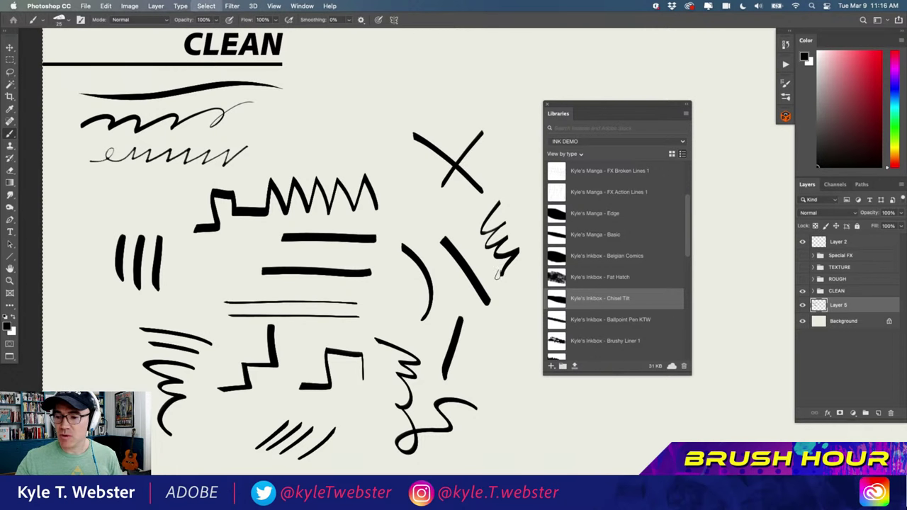
key(Delete)
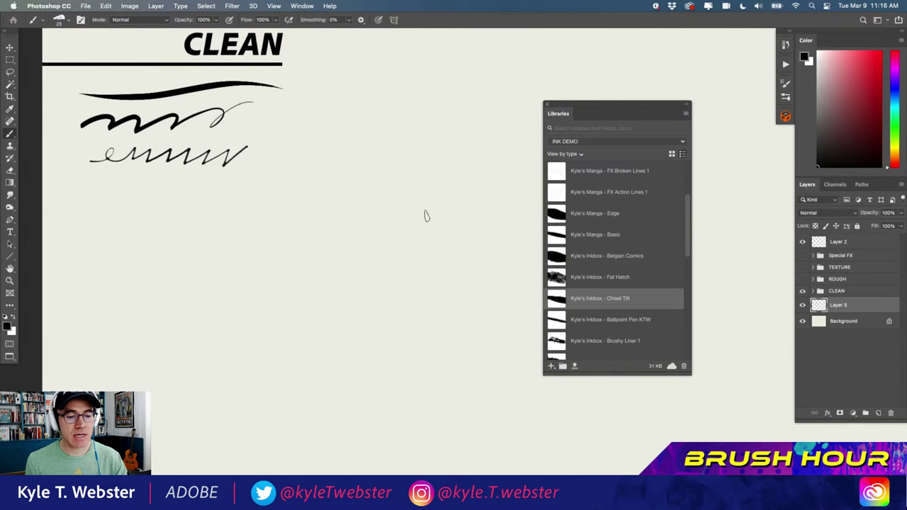
mouse_move(450, 253)
mouse_down()
mouse_move(390, 278)
mouse_move(326, 229)
mouse_move(364, 285)
mouse_move(305, 290)
mouse_move(305, 309)
mouse_move(319, 331)
mouse_move(362, 358)
mouse_move(360, 396)
mouse_move(423, 356)
mouse_move(460, 348)
mouse_move(489, 363)
mouse_up()
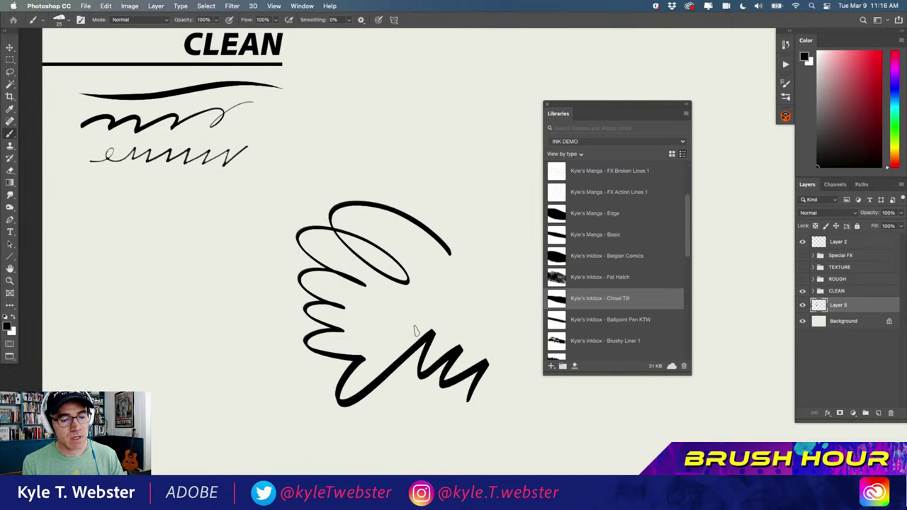
mouse_move(239, 235)
mouse_down()
mouse_move(245, 299)
mouse_move(230, 344)
mouse_move(192, 335)
mouse_up()
mouse_move(387, 116)
mouse_down()
mouse_move(421, 181)
mouse_move(468, 188)
mouse_move(465, 214)
mouse_up()
drag(499, 287, 460, 312)
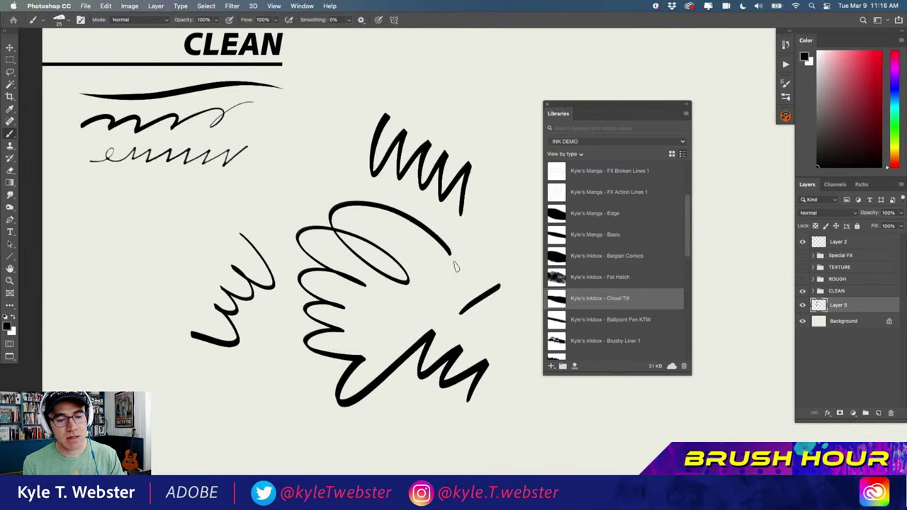
drag(466, 279, 438, 294)
mouse_move(309, 174)
mouse_down()
mouse_move(307, 201)
mouse_move(282, 206)
mouse_up()
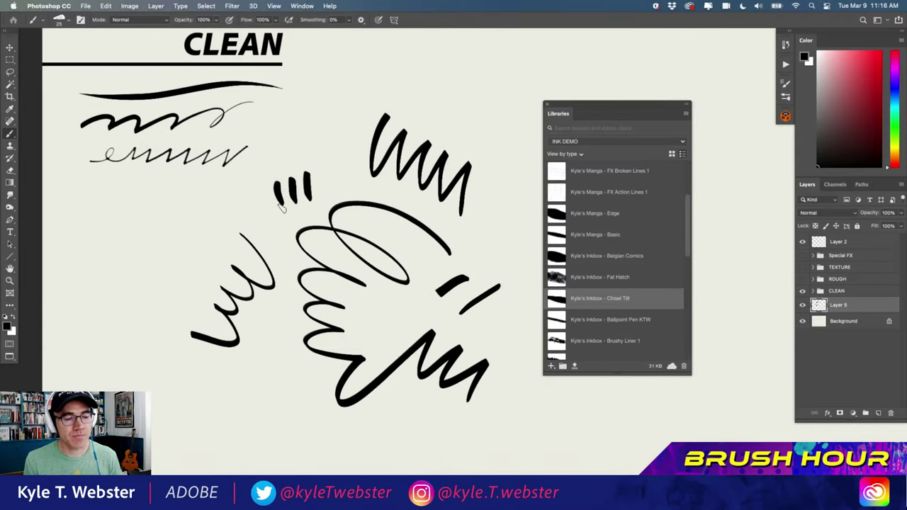
key(Delete)
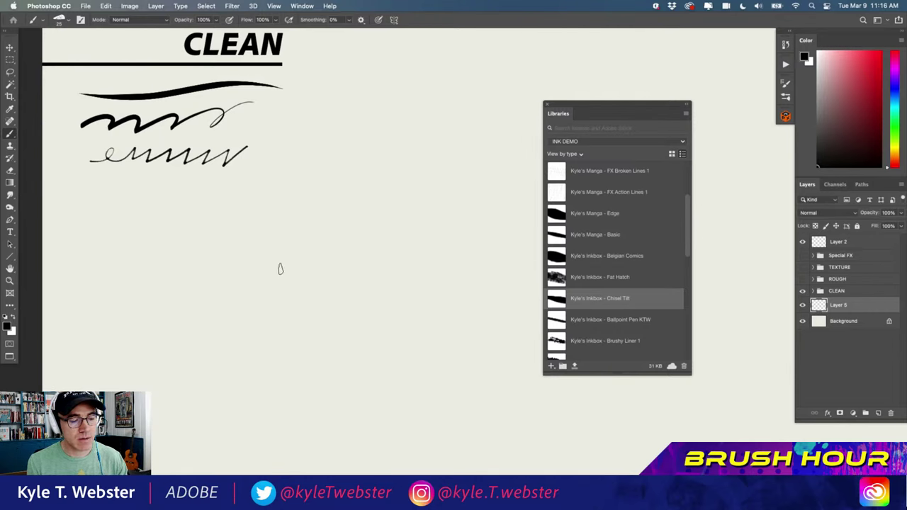
drag(280, 265, 282, 307)
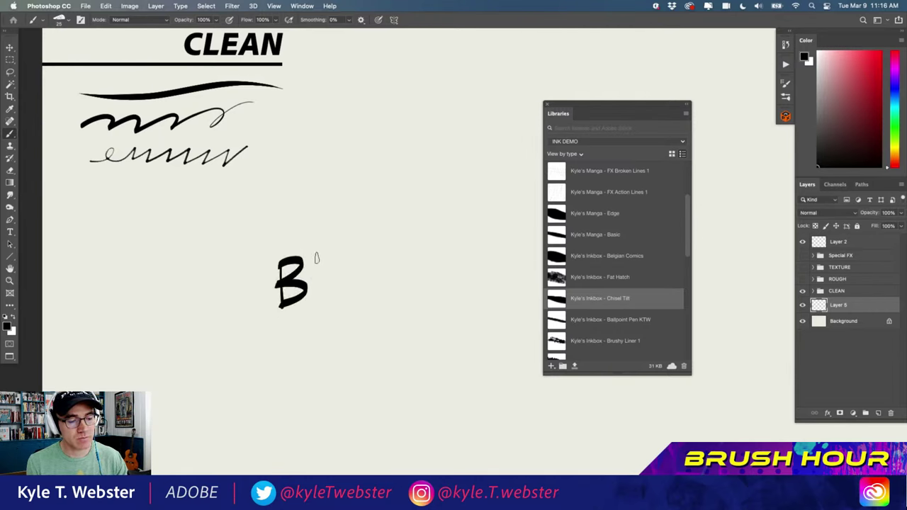
mouse_move(318, 253)
mouse_down()
mouse_move(309, 303)
mouse_move(336, 289)
mouse_move(330, 278)
mouse_up()
mouse_move(339, 246)
mouse_down()
mouse_move(348, 263)
mouse_move(359, 239)
mouse_move(392, 240)
mouse_move(397, 268)
mouse_up()
drag(396, 262, 384, 259)
drag(404, 211, 401, 270)
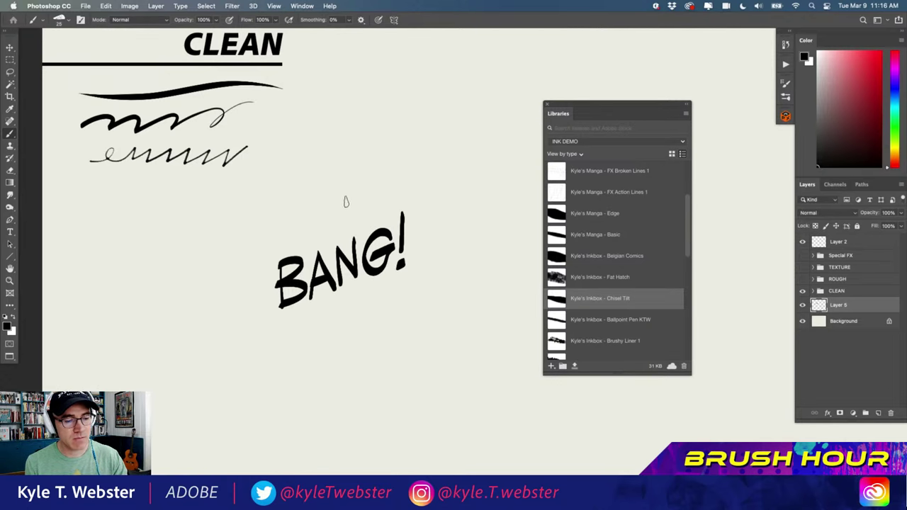
mouse_move(346, 199)
mouse_down()
mouse_move(309, 197)
mouse_move(245, 241)
mouse_move(247, 275)
mouse_move(278, 326)
mouse_move(326, 347)
mouse_move(360, 311)
mouse_move(425, 283)
mouse_move(443, 241)
mouse_move(428, 201)
mouse_move(374, 188)
mouse_move(348, 213)
mouse_up()
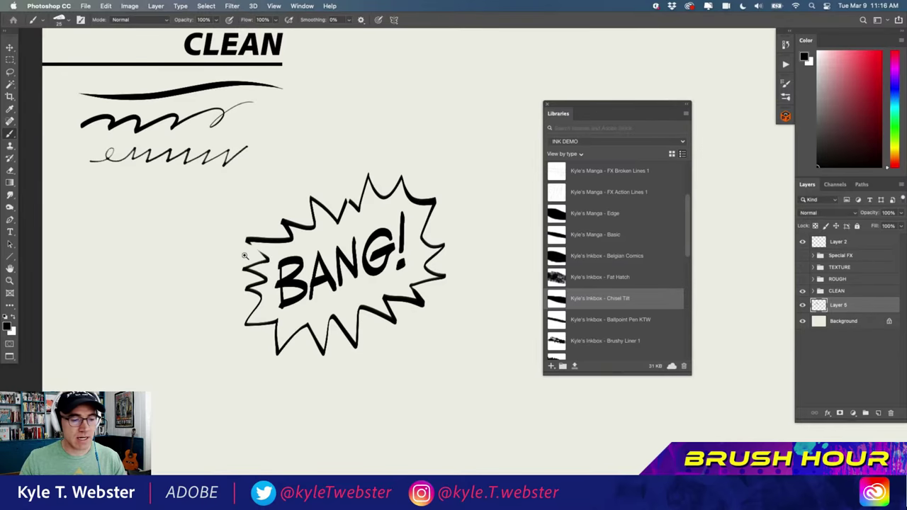
scroll(245, 255, up, 2)
key(l)
mouse_move(276, 188)
mouse_down()
mouse_move(209, 227)
mouse_move(321, 212)
mouse_move(283, 190)
mouse_up()
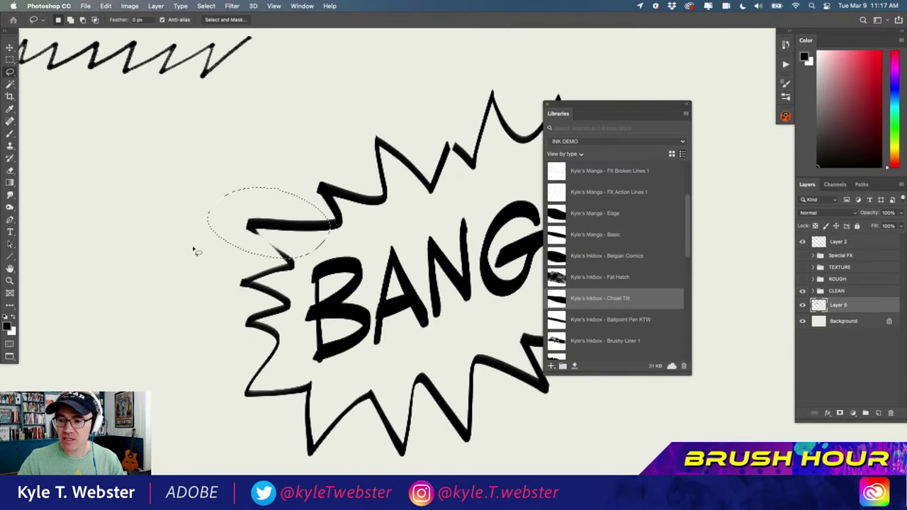
key(ctrl+d)
key(b)
mouse_move(243, 166)
mouse_down()
mouse_move(158, 132)
mouse_move(173, 158)
mouse_move(166, 229)
mouse_move(196, 276)
mouse_up()
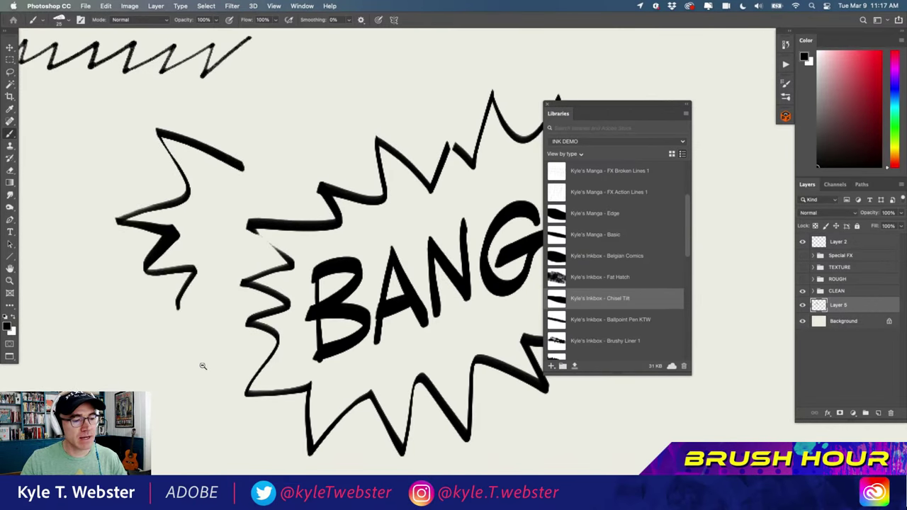
scroll(203, 365, down, 5)
Clear the BANG! burst and ink a cartoon head outline with eye and brow details
key(Delete)
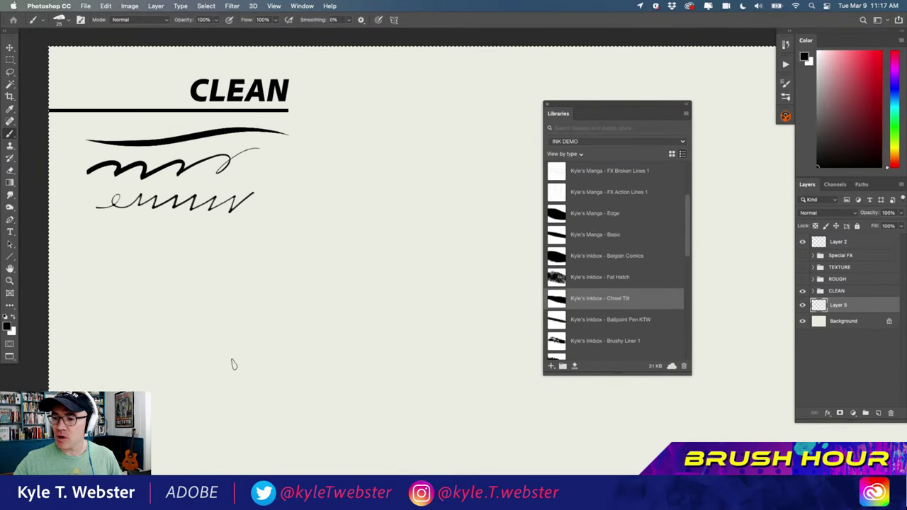
mouse_move(340, 232)
mouse_down()
mouse_move(328, 284)
mouse_move(366, 292)
mouse_move(407, 239)
mouse_move(390, 213)
mouse_move(330, 231)
mouse_up()
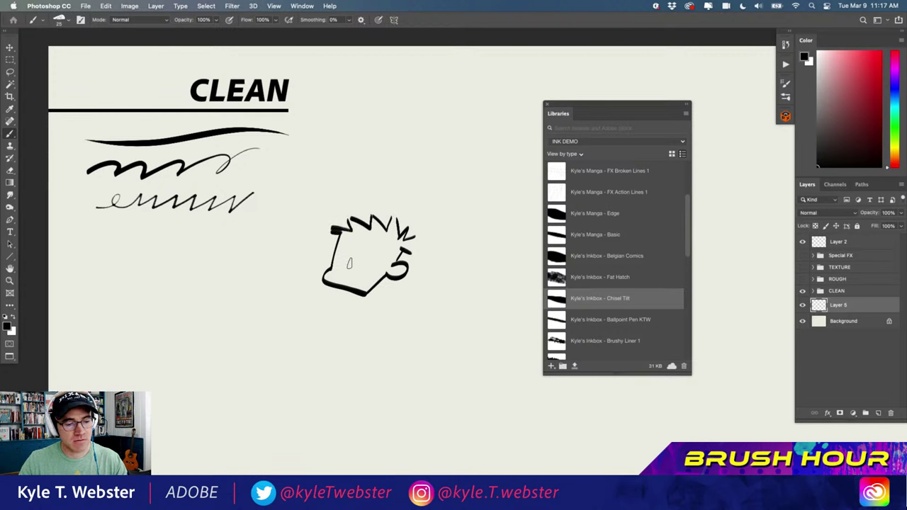
mouse_move(348, 264)
mouse_down()
mouse_move(378, 263)
mouse_move(373, 250)
mouse_move(385, 242)
mouse_move(357, 233)
mouse_move(394, 242)
mouse_up()
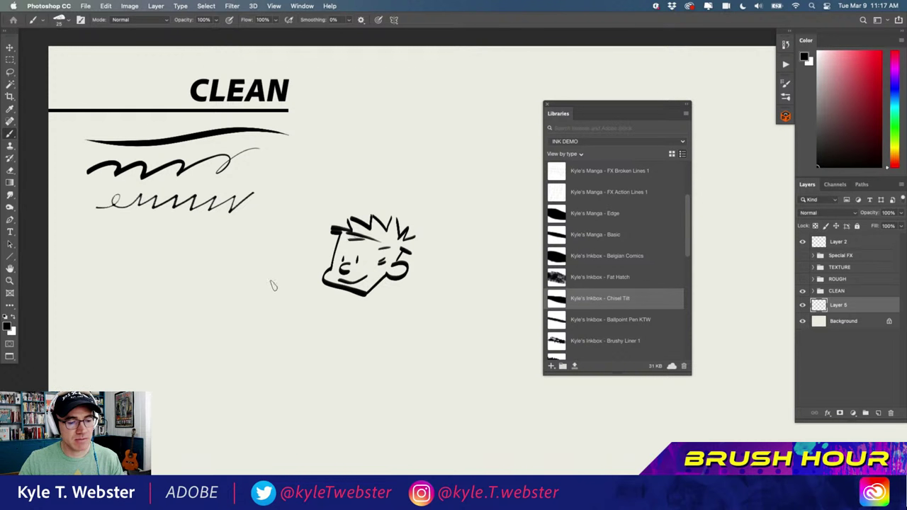
mouse_move(357, 246)
mouse_down()
mouse_move(365, 257)
mouse_move(337, 258)
mouse_up()
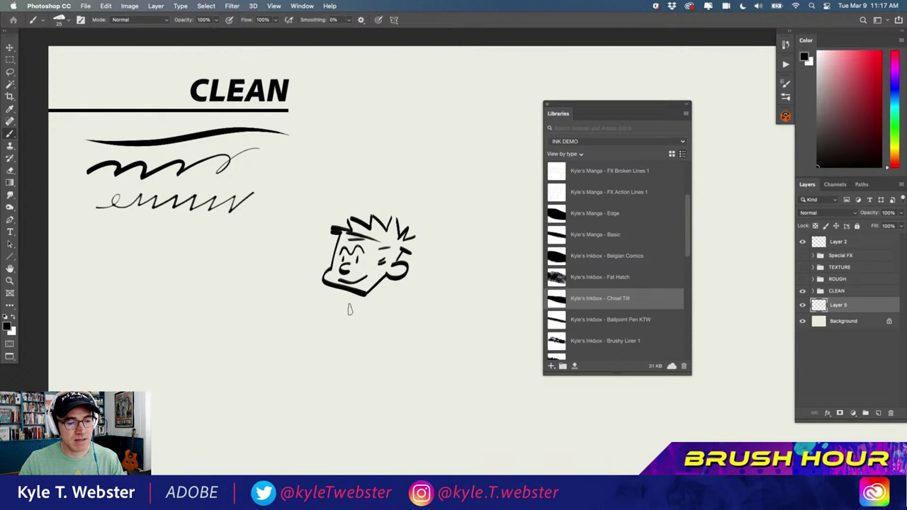
Delete the cartoon head, move the Libraries panel left and scroll through the INK DEMO brushes
key(Delete)
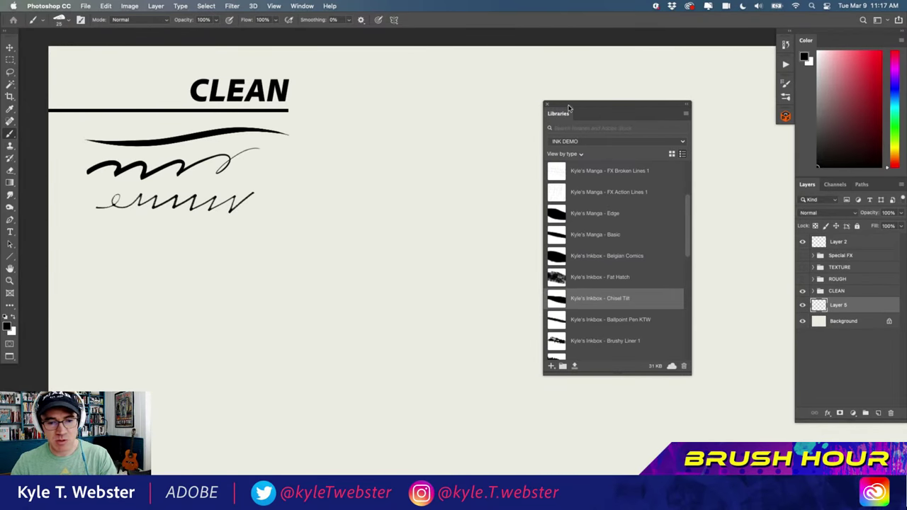
drag(567, 103, 512, 113)
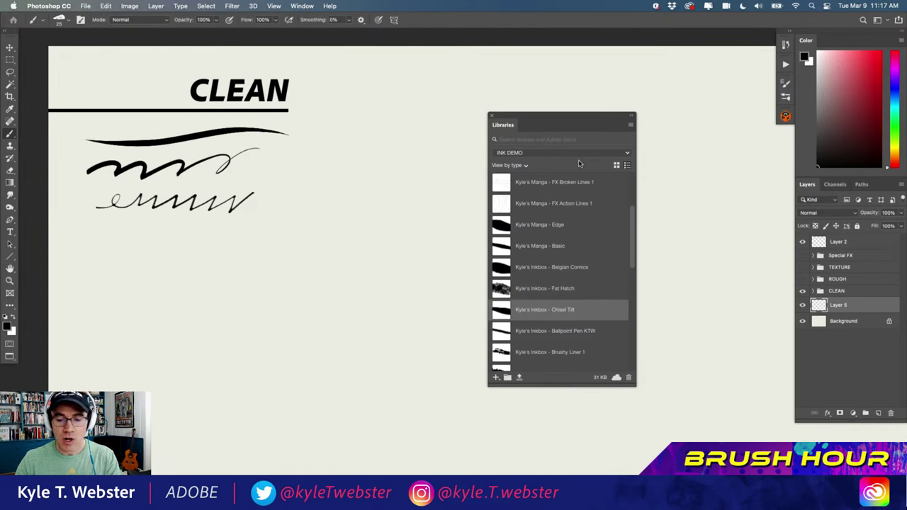
scroll(624, 241, down, 2)
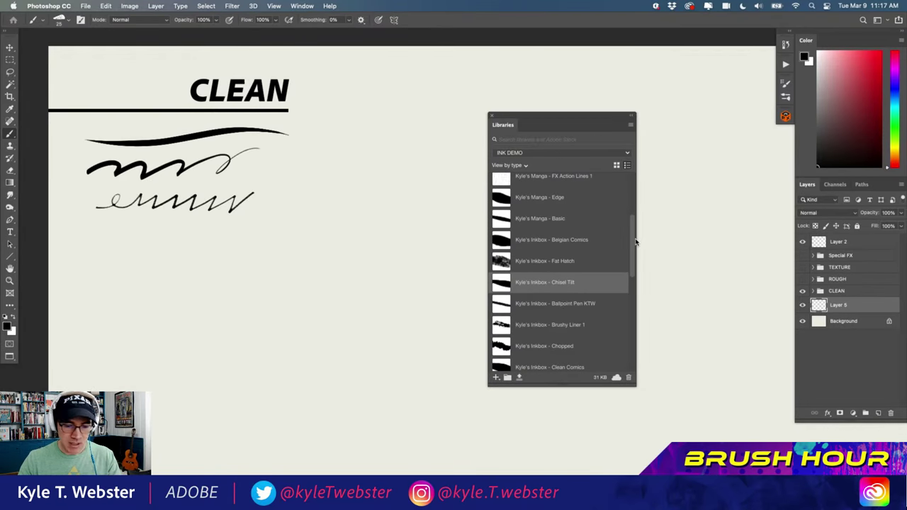
scroll(519, 278, down, 5)
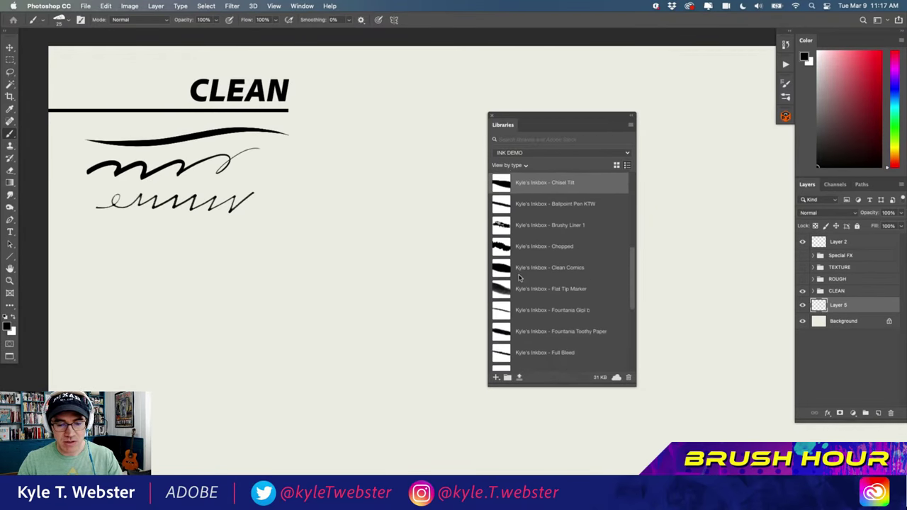
scroll(519, 278, down, 2)
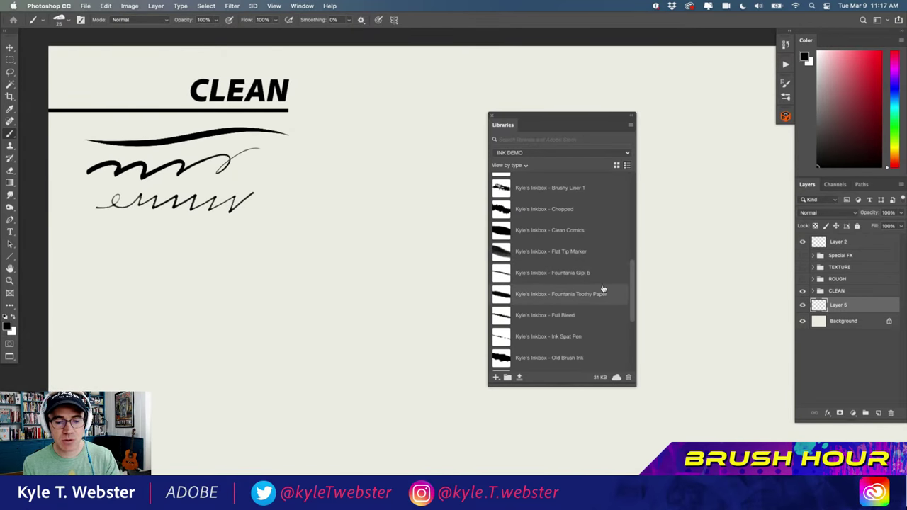
scroll(632, 275, down, 6)
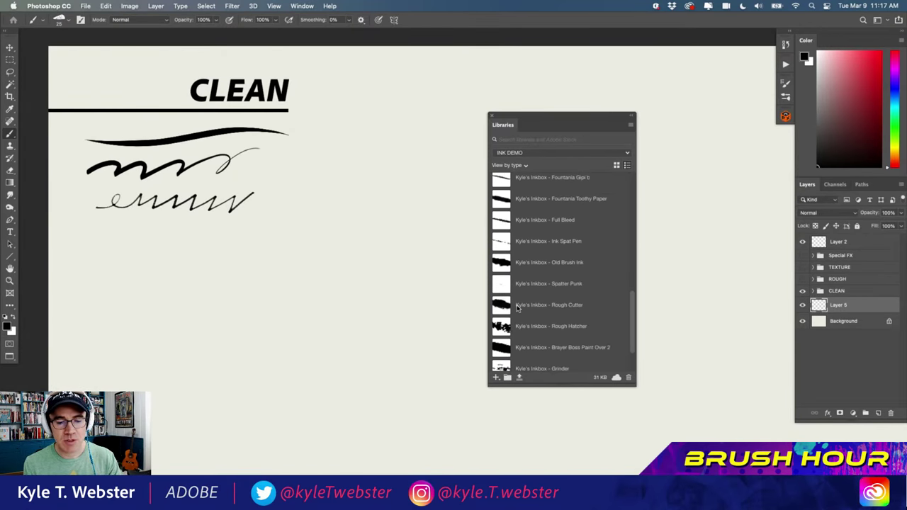
scroll(497, 241, up, 12)
scroll(490, 236, up, 6)
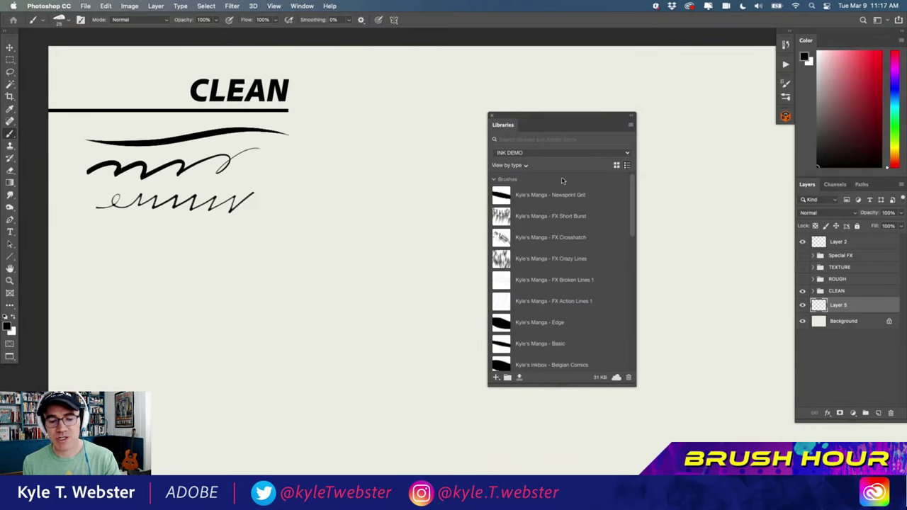
drag(631, 198, 630, 242)
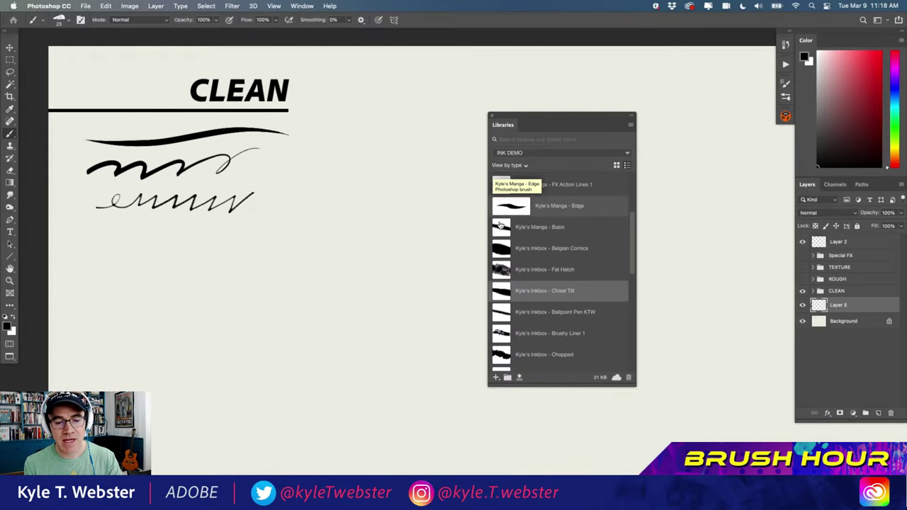
Switch to Kyle's Manga - Basic brush and paint a loop and a group of diagonal hatches
click(500, 230)
mouse_move(375, 214)
mouse_down()
mouse_move(380, 290)
mouse_move(357, 292)
mouse_move(405, 309)
mouse_move(382, 391)
mouse_move(318, 367)
mouse_move(272, 279)
mouse_move(341, 184)
mouse_move(381, 173)
mouse_up()
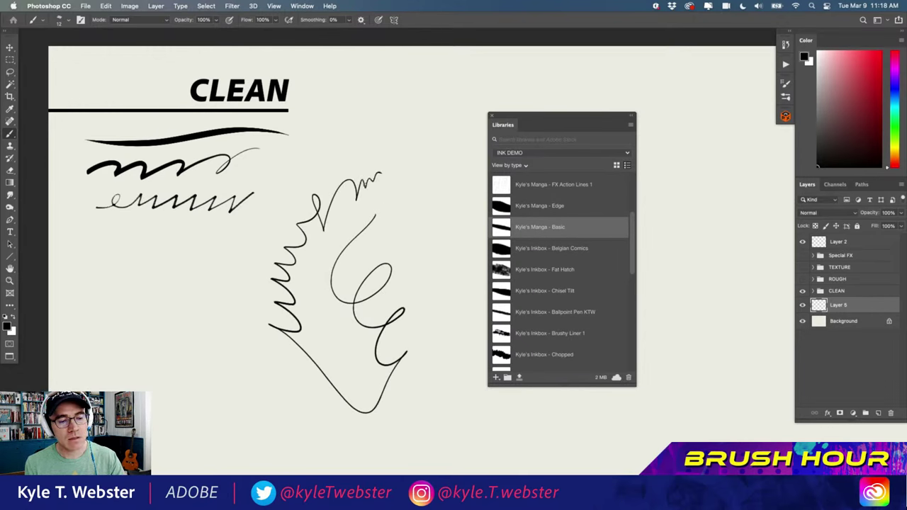
drag(277, 362, 252, 394)
drag(266, 353, 248, 391)
drag(262, 348, 241, 386)
drag(252, 347, 240, 380)
Add curved hatches and a small squiggle, then select all and delete the strokes
drag(250, 310, 220, 285)
drag(243, 312, 207, 294)
drag(235, 316, 198, 300)
mouse_move(228, 321)
mouse_down()
mouse_move(206, 309)
mouse_move(184, 317)
mouse_up()
mouse_move(210, 352)
mouse_down()
mouse_move(193, 369)
mouse_move(201, 396)
mouse_up()
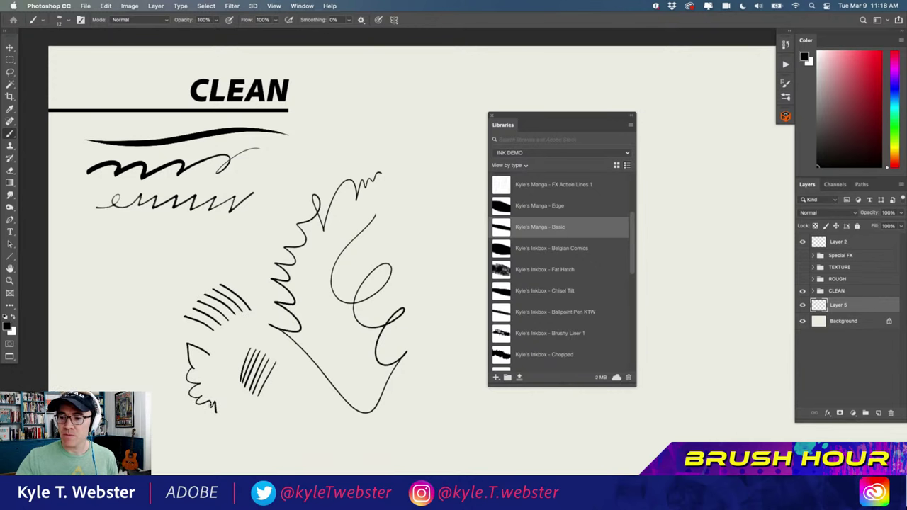
key(super+a)
key(BackSpace)
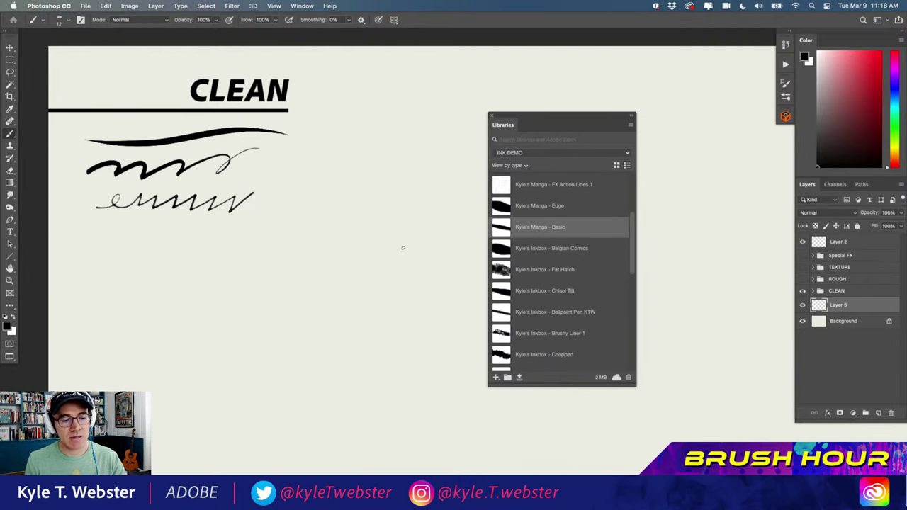
Paint another loop with a tail and hatch marks, then clear the layer and deselect
mouse_move(403, 248)
mouse_down()
mouse_move(342, 264)
mouse_move(347, 309)
mouse_move(387, 346)
mouse_move(376, 370)
mouse_up()
mouse_move(425, 271)
mouse_down()
mouse_move(421, 295)
mouse_move(435, 288)
mouse_move(441, 316)
mouse_up()
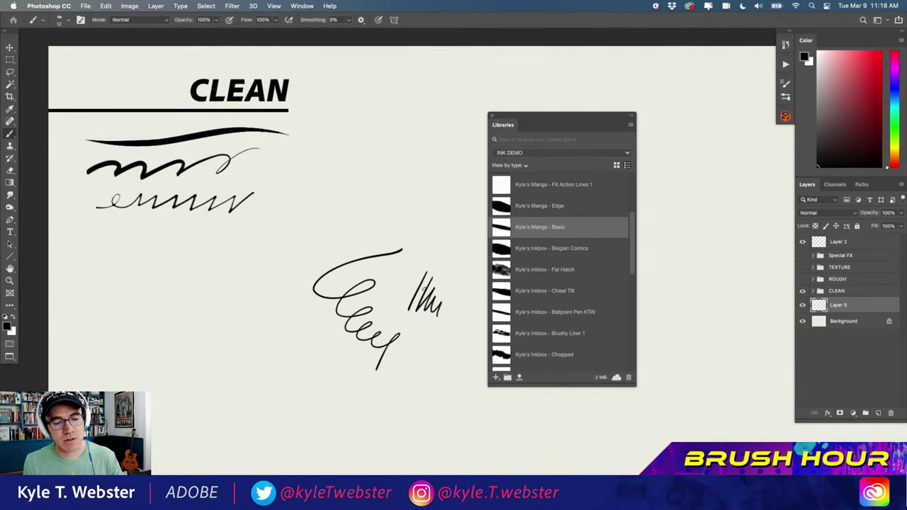
key(super+a)
key(BackSpace)
key(super+d)
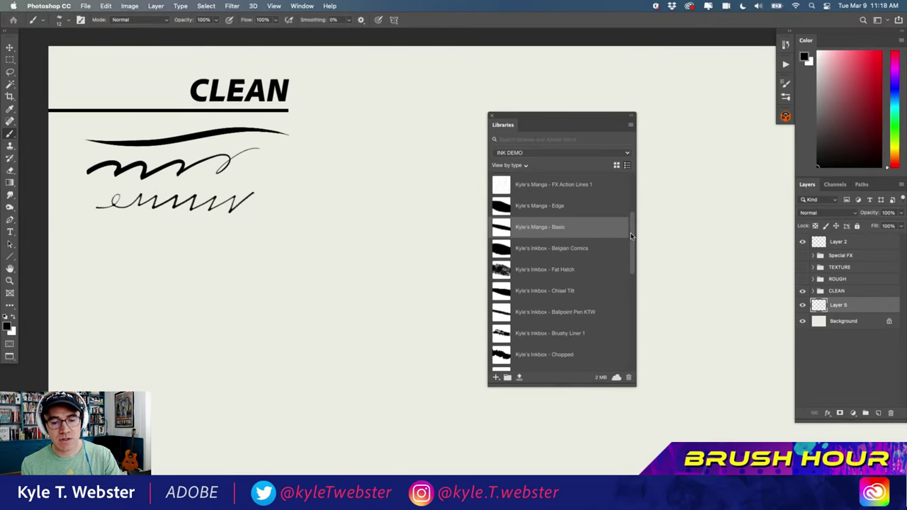
Scroll the Libraries brush list and load the Fountania Gipi b brush
scroll(630, 243, down, 1)
scroll(629, 243, down, 6)
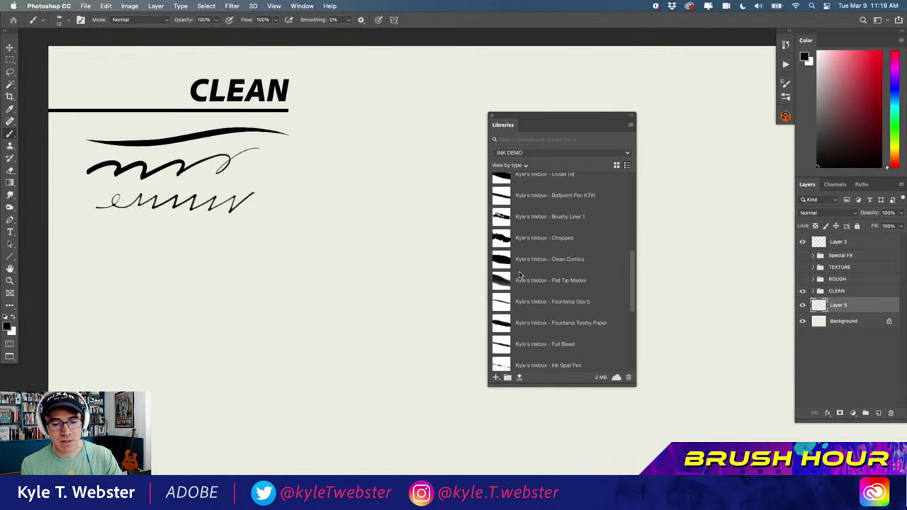
scroll(514, 287, down, 3)
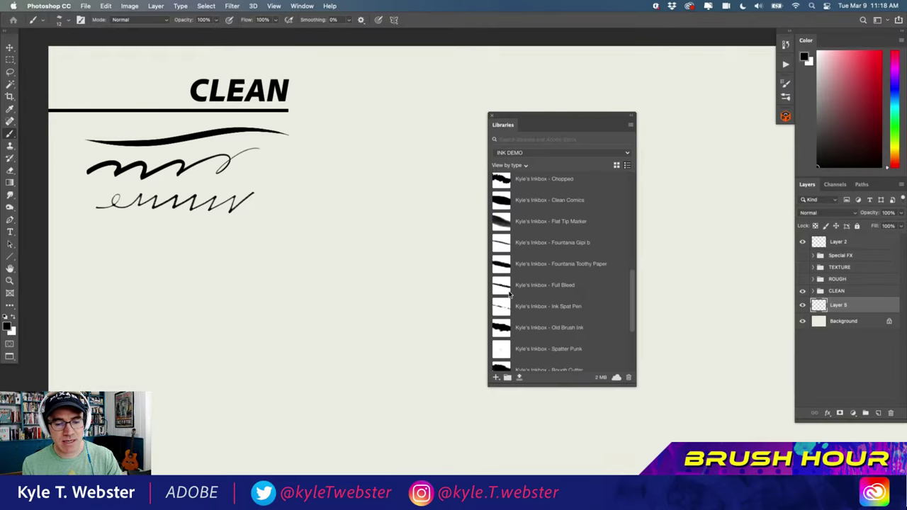
scroll(506, 298, down, 5)
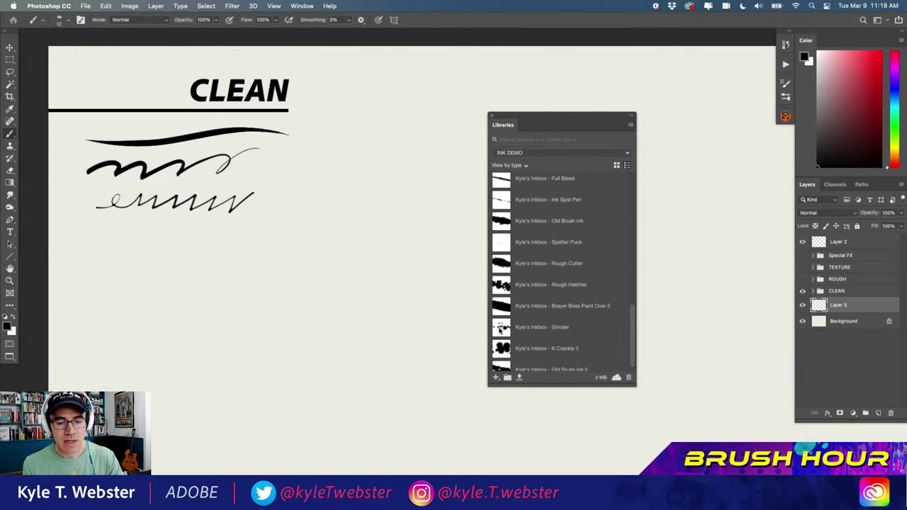
scroll(499, 336, up, 6)
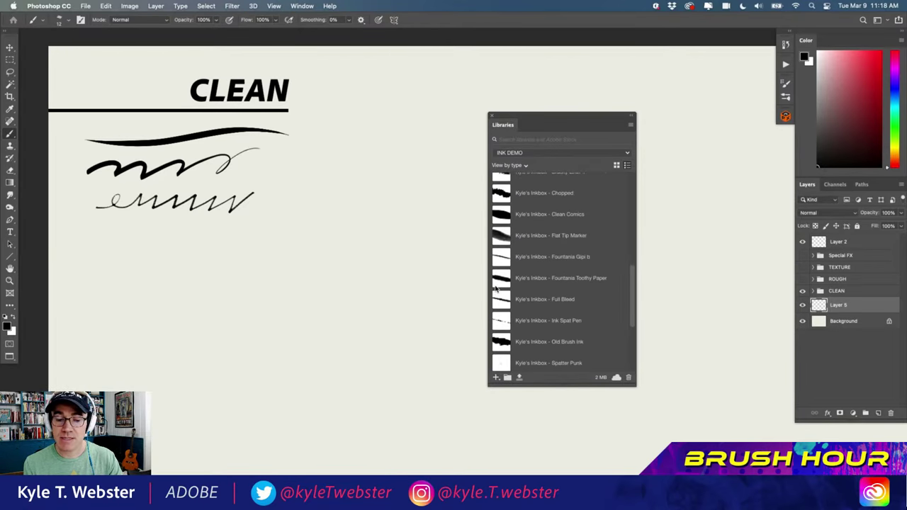
mouse_move(503, 266)
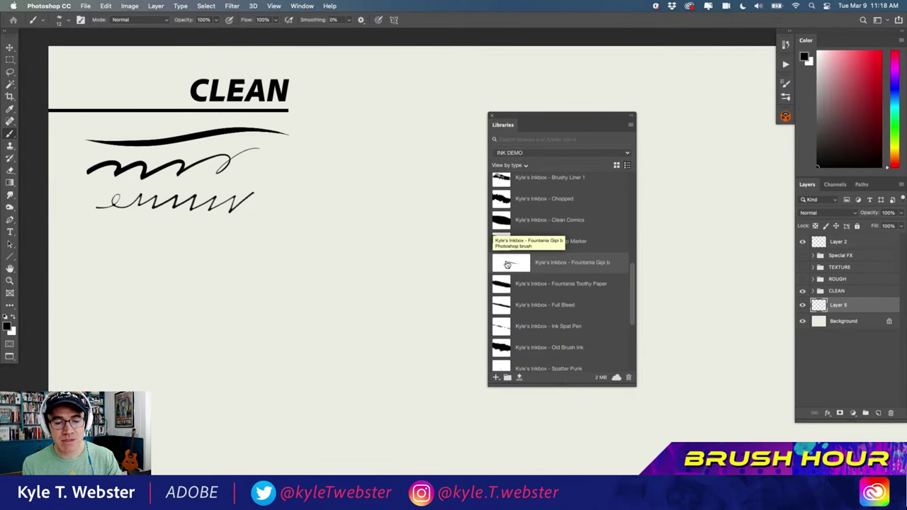
click(508, 265)
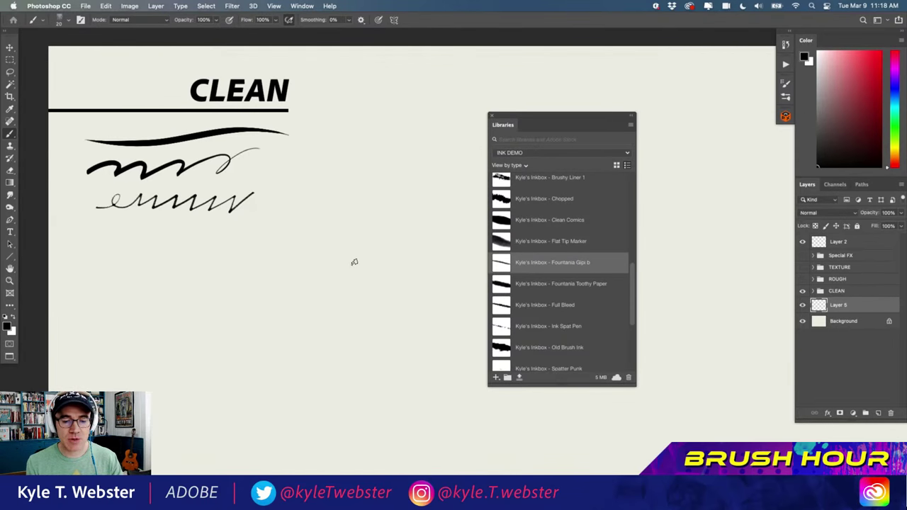
Letter an underlined 'GIPI B' test, then select all and delete it
mouse_move(496, 215)
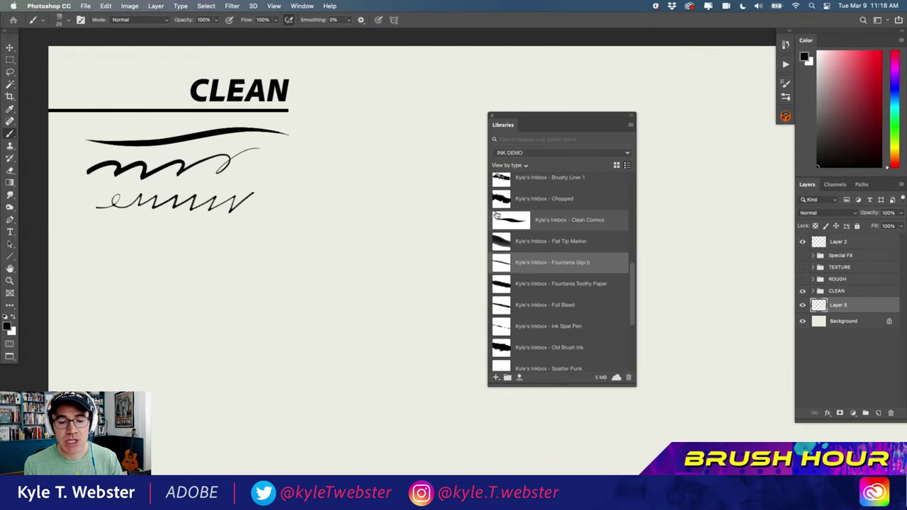
mouse_move(327, 258)
mouse_down()
mouse_move(318, 258)
mouse_move(336, 277)
mouse_move(350, 262)
mouse_move(363, 273)
mouse_move(304, 290)
mouse_up()
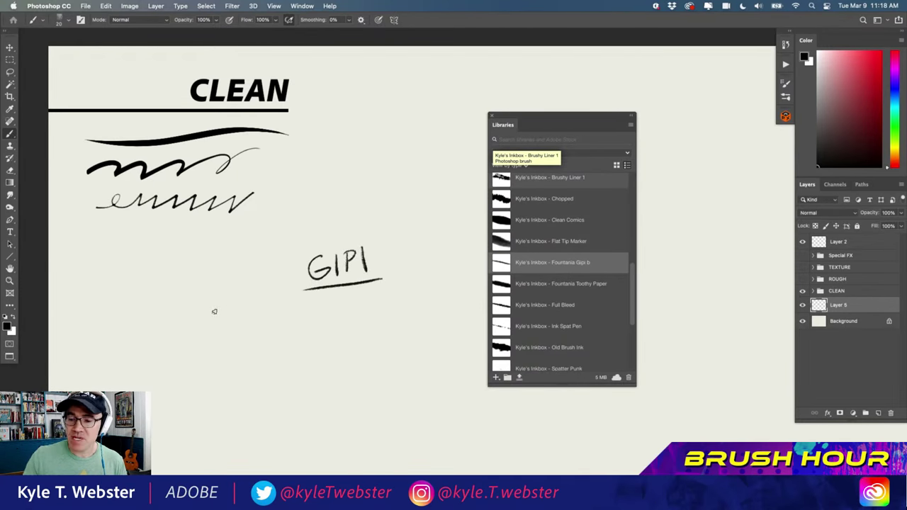
drag(383, 247, 384, 267)
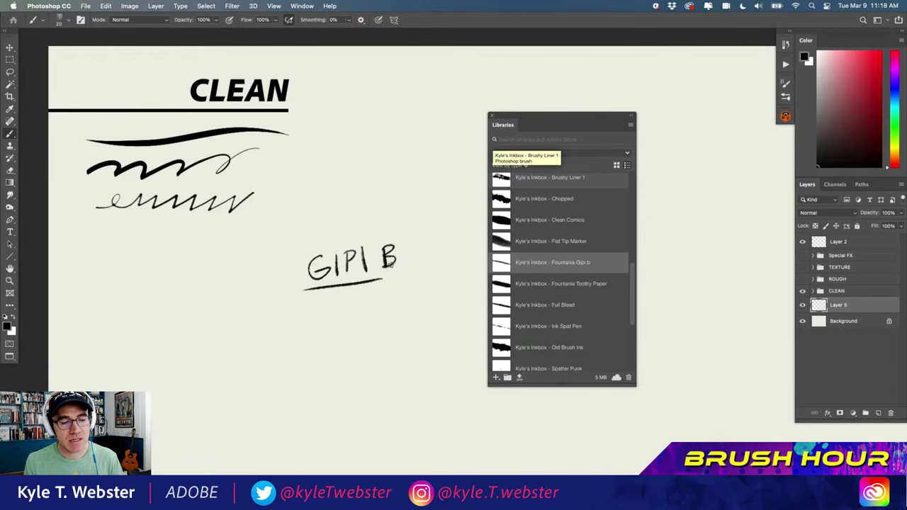
key(super+a)
key(BackSpace)
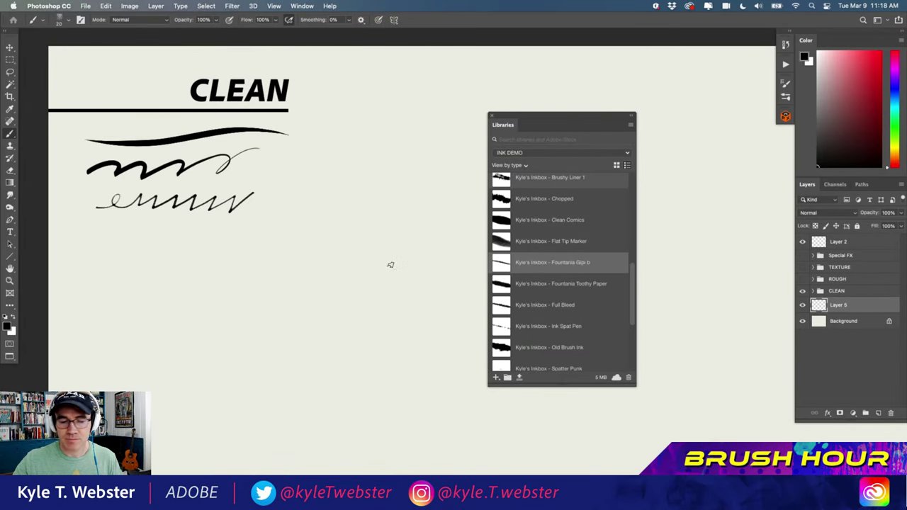
Draw long looping strokes, diagonal hatch marks and a wavy-tailed loop, zooming to inspect them
mouse_move(397, 216)
mouse_down()
mouse_move(376, 236)
mouse_move(338, 319)
mouse_move(408, 271)
mouse_move(354, 326)
mouse_move(411, 333)
mouse_move(360, 374)
mouse_move(399, 371)
mouse_move(344, 409)
mouse_up()
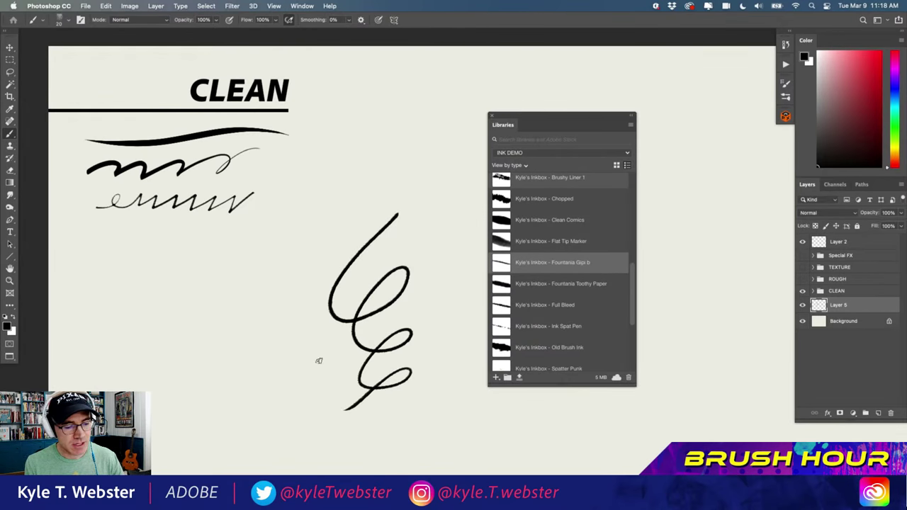
mouse_move(319, 360)
mouse_down()
mouse_move(260, 342)
mouse_move(223, 402)
mouse_up()
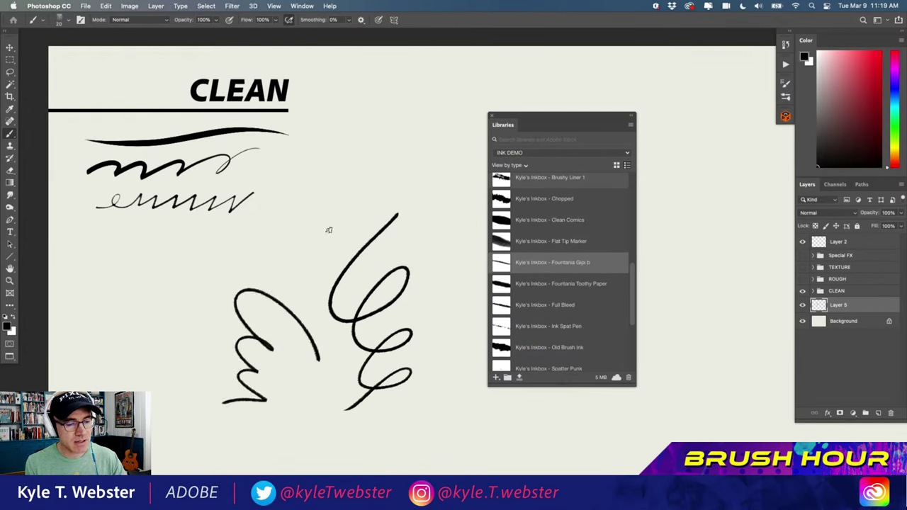
mouse_move(329, 229)
mouse_down()
mouse_move(295, 264)
mouse_move(316, 221)
mouse_move(262, 260)
mouse_move(248, 256)
mouse_move(181, 305)
mouse_up()
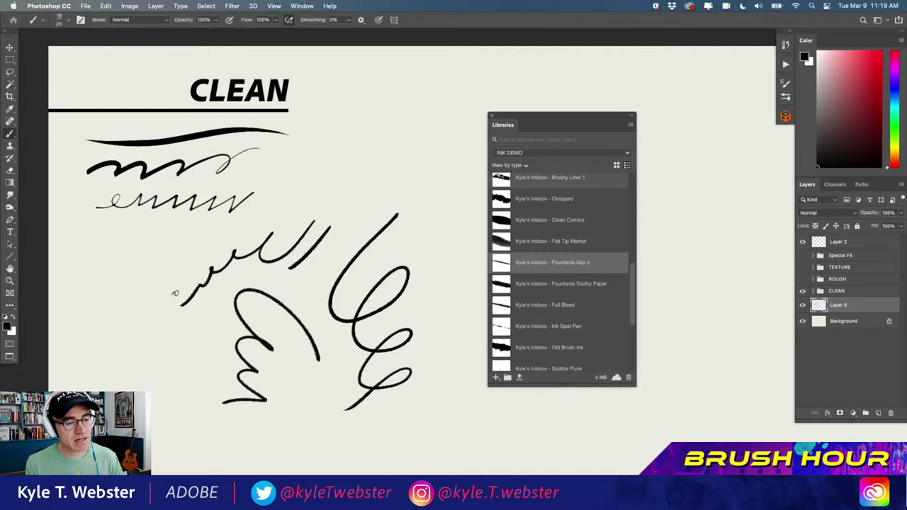
mouse_move(208, 361)
mouse_down()
mouse_move(152, 340)
mouse_move(148, 394)
mouse_move(178, 425)
mouse_move(278, 458)
mouse_move(353, 435)
mouse_up()
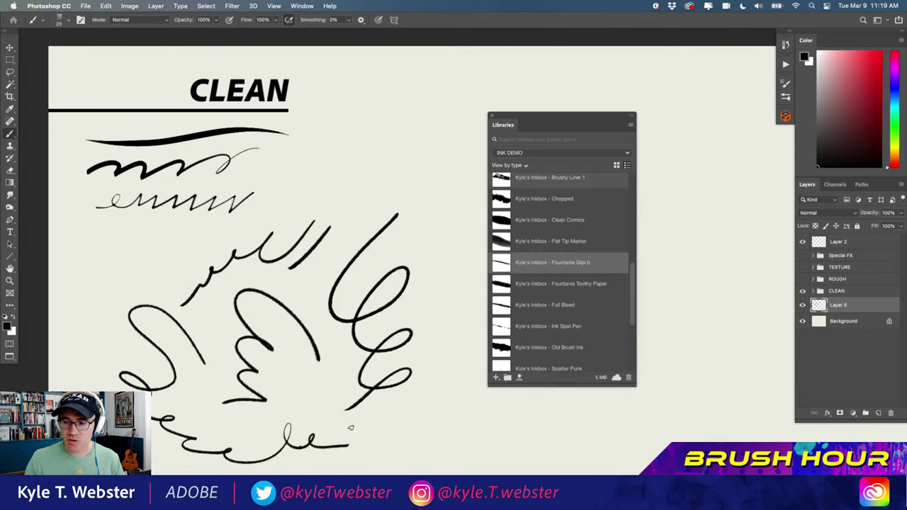
mouse_move(181, 316)
mouse_down()
mouse_move(175, 340)
mouse_move(194, 247)
mouse_move(214, 259)
mouse_up()
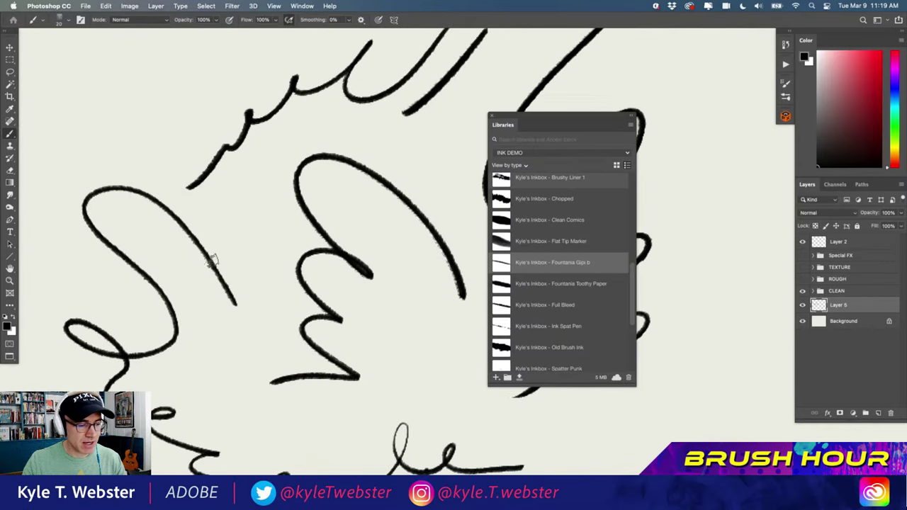
mouse_move(233, 311)
mouse_down()
mouse_move(251, 318)
mouse_move(207, 320)
mouse_up()
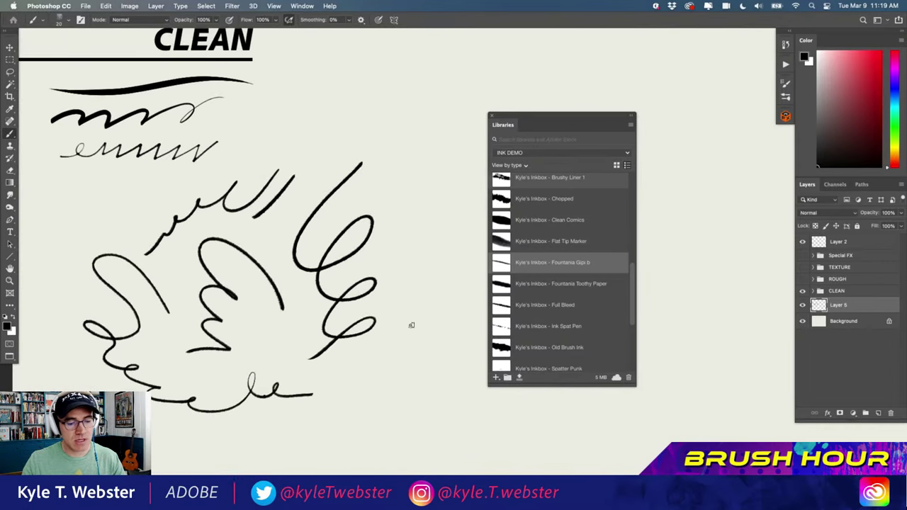
Add a loopy stroke at right, a thin diagonal line and parallel diagonal hatching
mouse_move(411, 325)
mouse_down()
mouse_move(373, 380)
mouse_move(402, 380)
mouse_move(398, 446)
mouse_up()
mouse_move(459, 337)
mouse_down()
mouse_move(420, 264)
mouse_move(397, 279)
mouse_up()
drag(455, 376, 418, 340)
drag(453, 401, 417, 365)
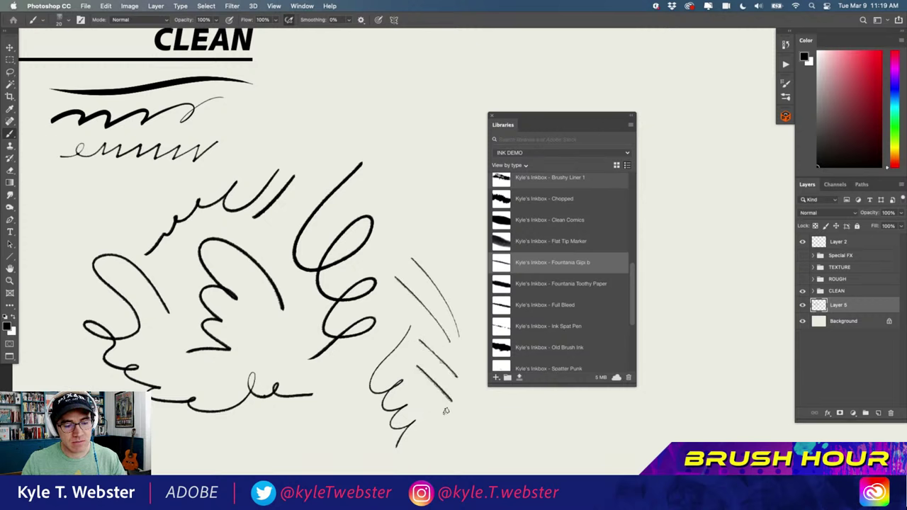
scroll(445, 411, up, 3)
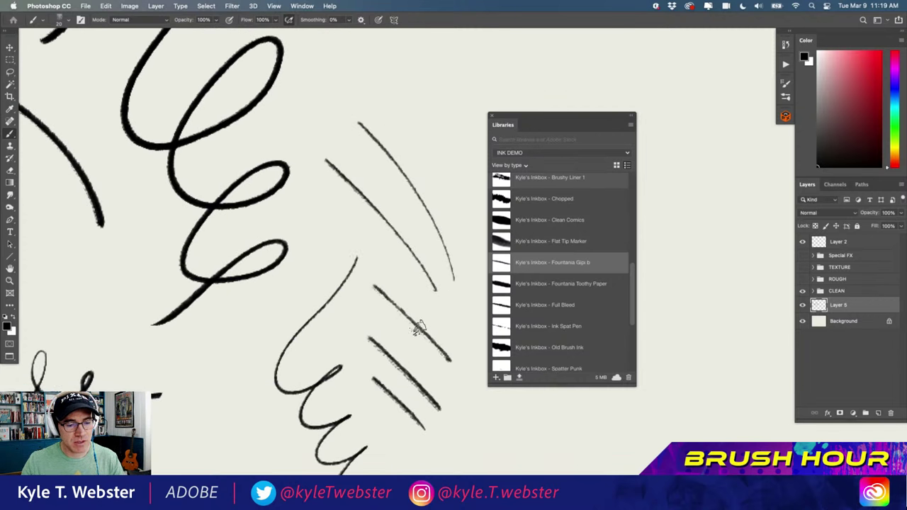
scroll(394, 344, down, 3)
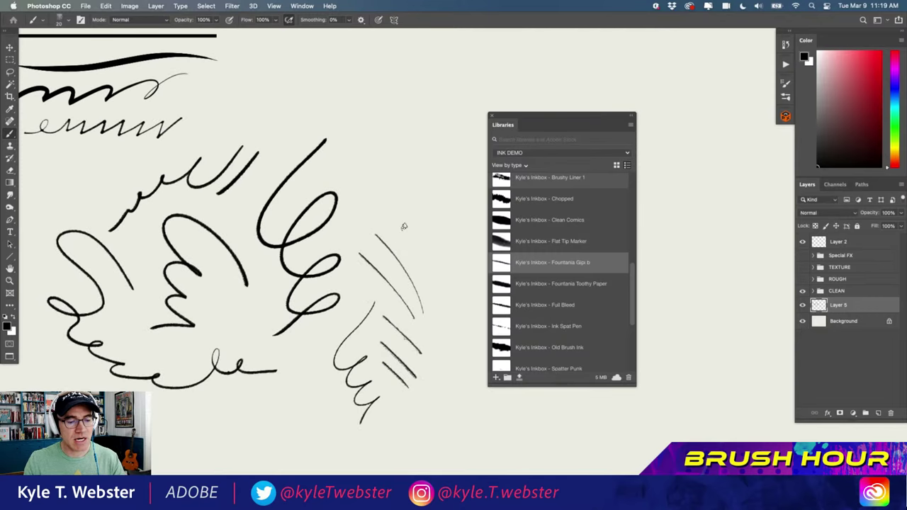
Add thin strokes, crossing hatches and a thin zigzag, then delete all test strokes
drag(446, 236, 368, 185)
mouse_move(427, 188)
mouse_down()
mouse_move(417, 260)
mouse_move(433, 285)
mouse_move(396, 220)
mouse_move(404, 226)
mouse_up()
mouse_move(405, 171)
mouse_down()
mouse_move(397, 221)
mouse_move(373, 172)
mouse_up()
mouse_move(383, 174)
mouse_down()
mouse_move(368, 142)
mouse_move(377, 133)
mouse_move(357, 116)
mouse_move(411, 143)
mouse_move(363, 230)
mouse_up()
mouse_move(459, 268)
mouse_down()
mouse_move(447, 321)
mouse_move(460, 327)
mouse_move(460, 342)
mouse_move(434, 419)
mouse_move(411, 434)
mouse_up()
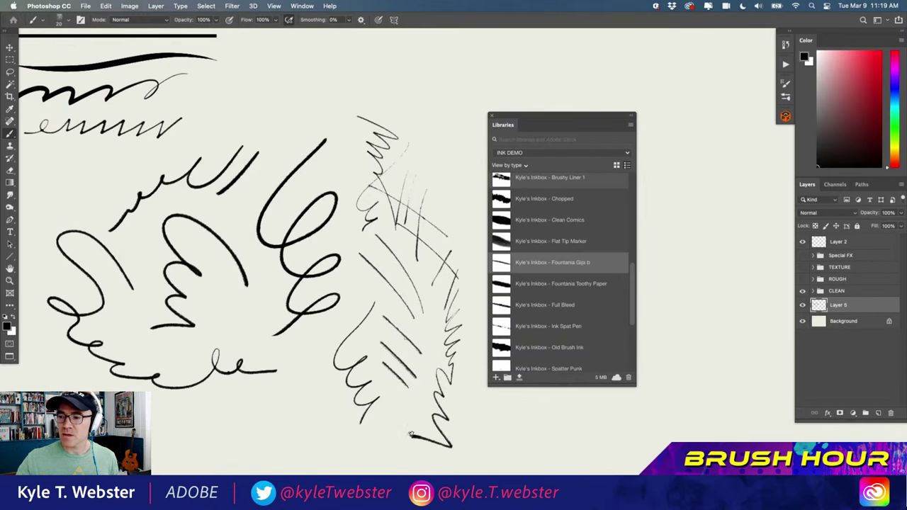
key(BackSpace)
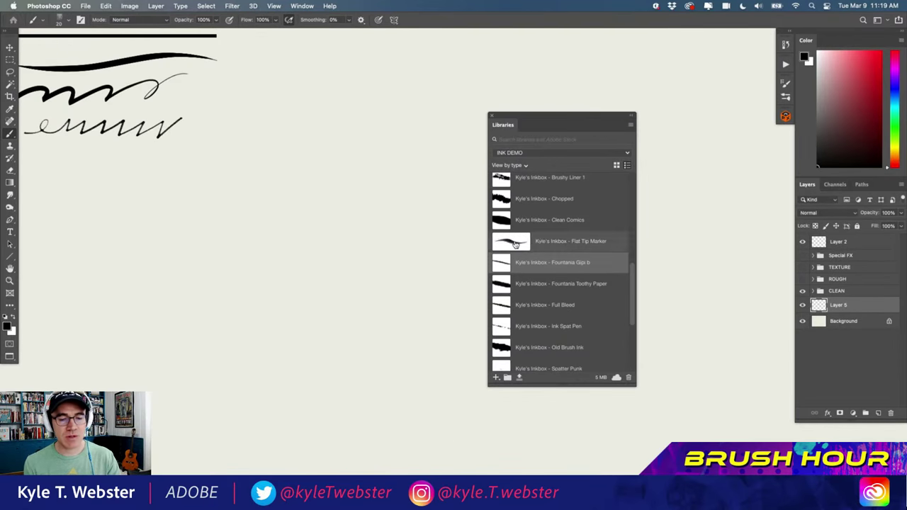
Hide the CLEAN group, show the ROUGH group, and zoom out to frame the rough samples
mouse_move(501, 264)
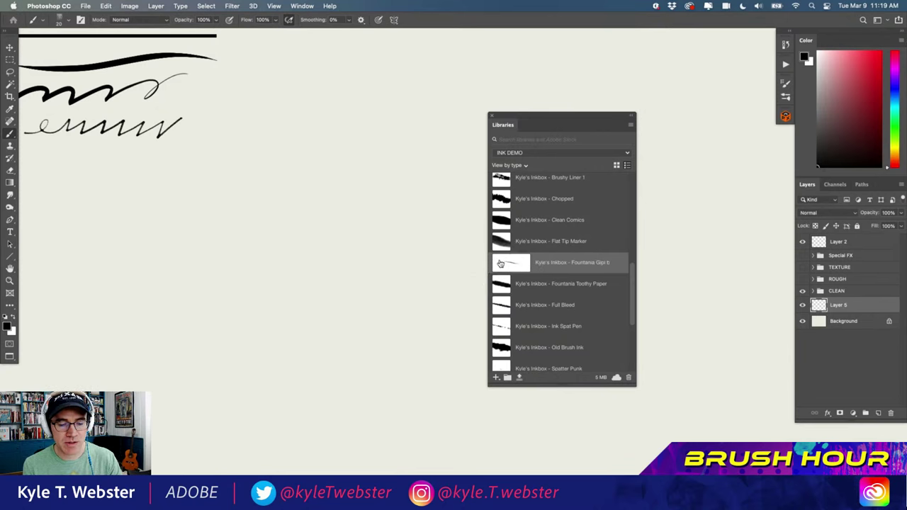
drag(512, 116, 516, 116)
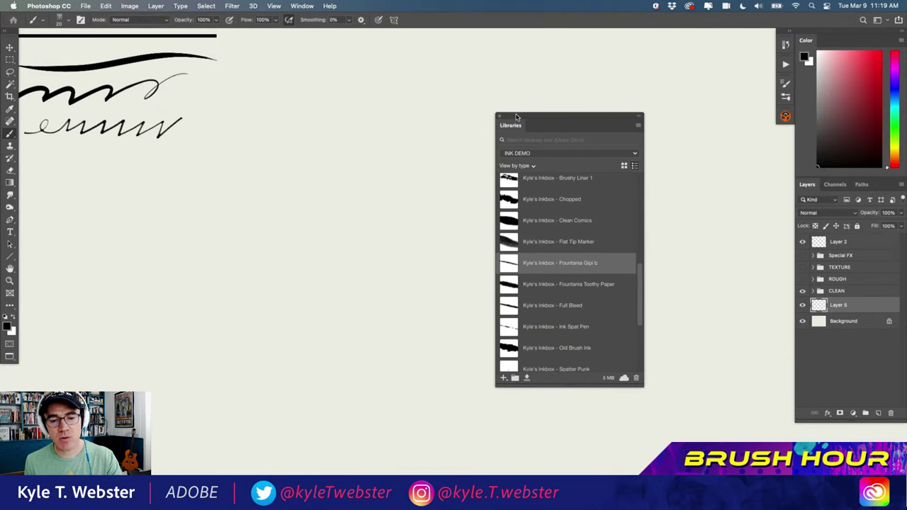
click(803, 291)
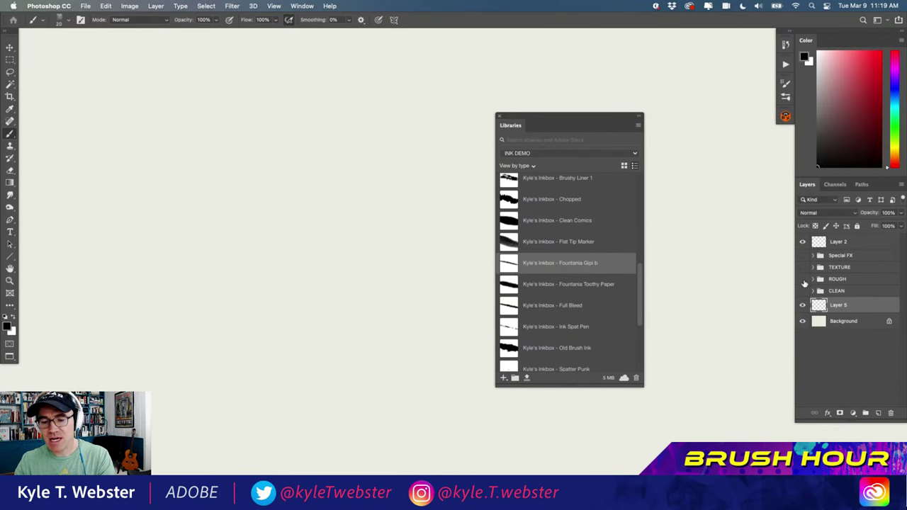
click(803, 279)
key(super+minus)
drag(243, 324, 258, 288)
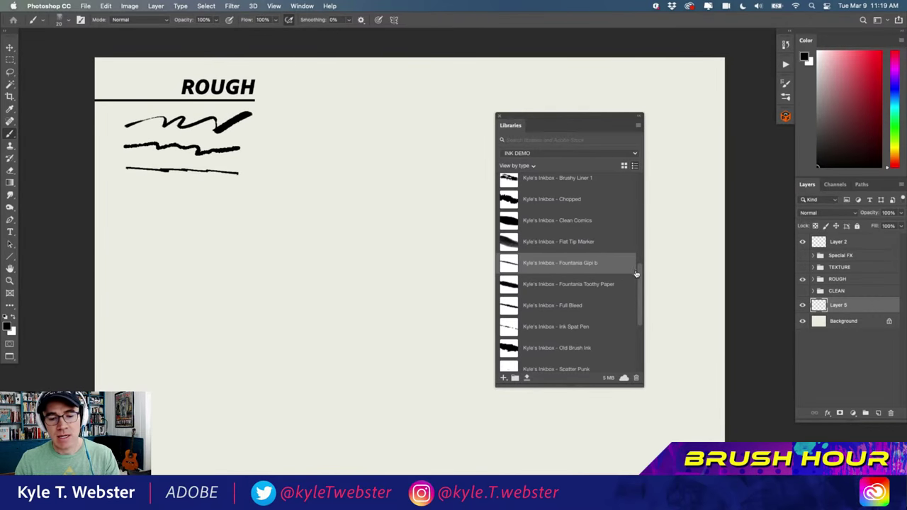
click(786, 98)
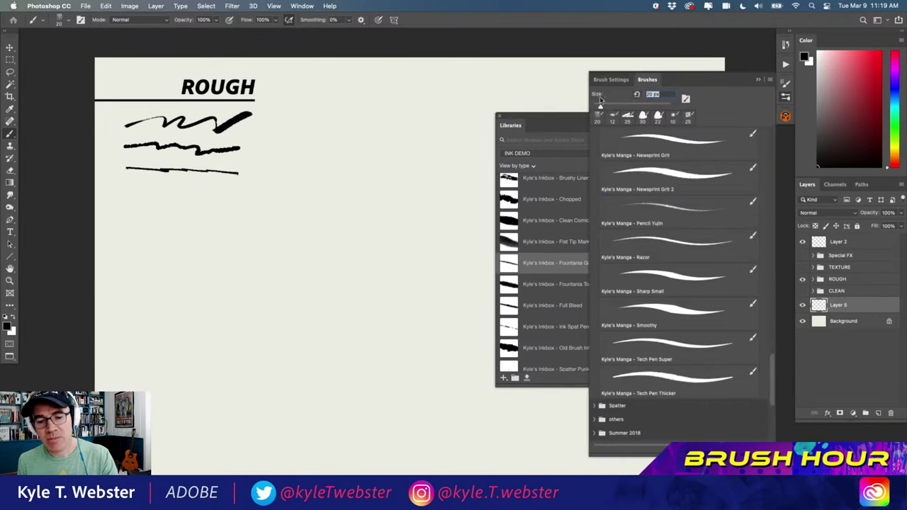
scroll(774, 361, up, 15)
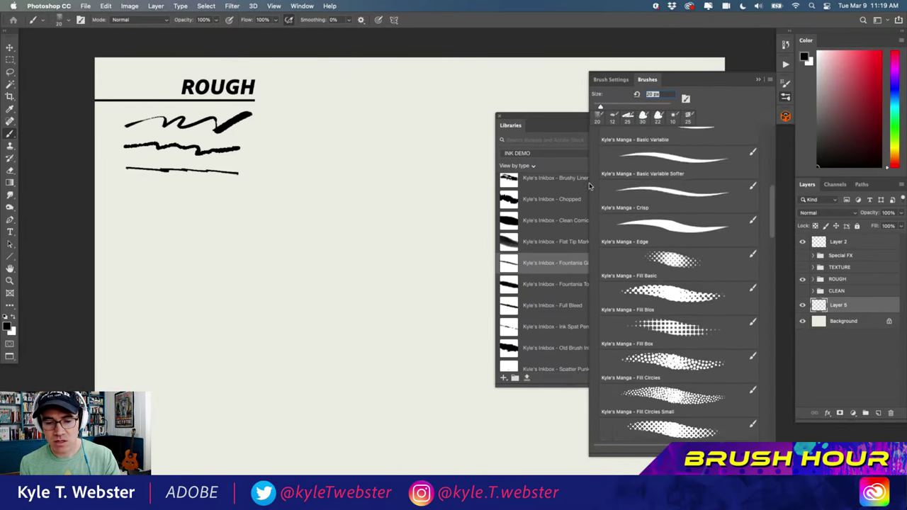
click(595, 276)
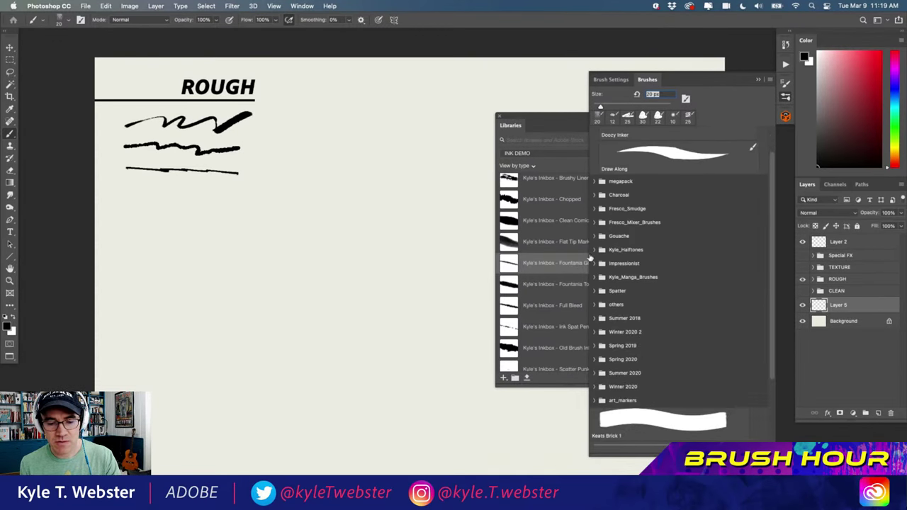
click(596, 183)
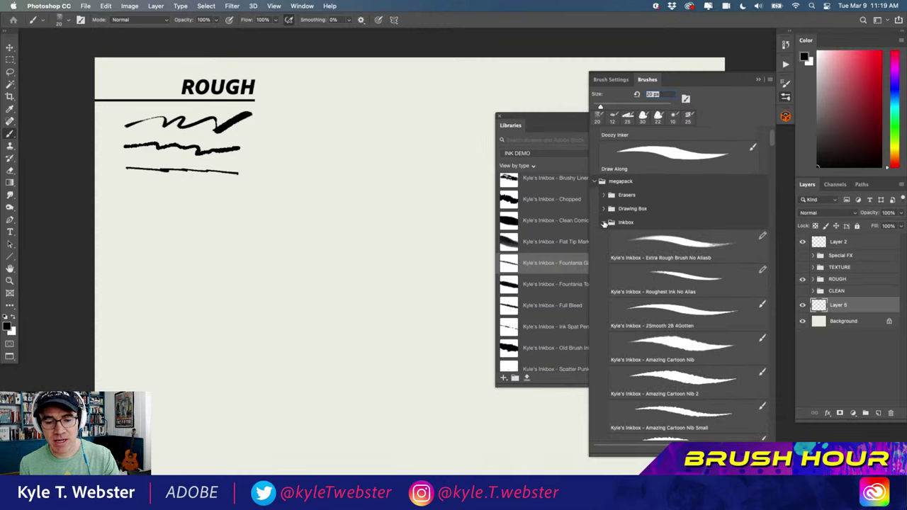
scroll(765, 147, down, 2)
drag(765, 147, 610, 315)
scroll(611, 315, down, 10)
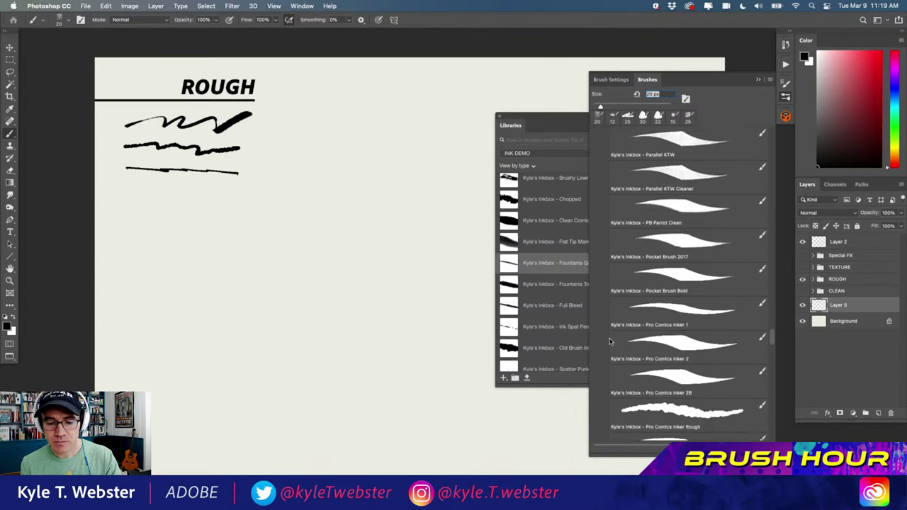
scroll(609, 361, down, 3)
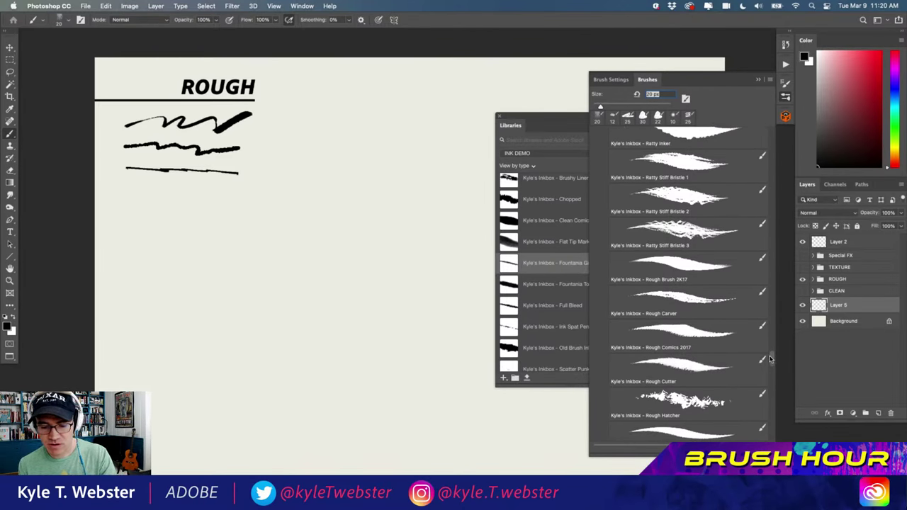
drag(771, 359, 770, 378)
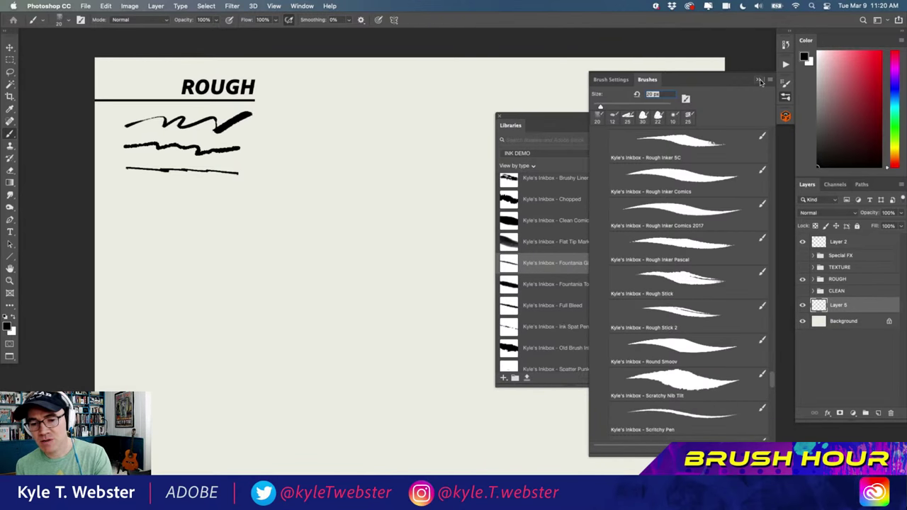
click(758, 80)
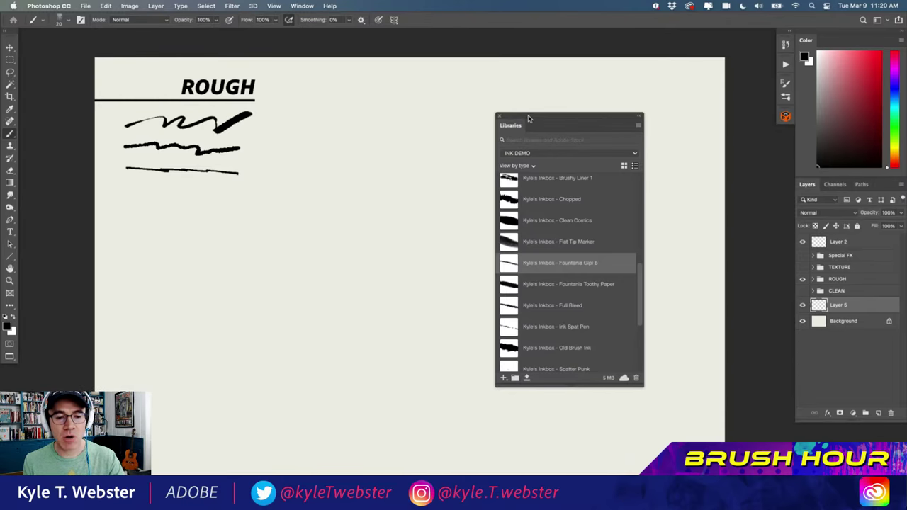
Shift the Libraries panel right and load Kyle's Manga - Newsprint Grit from the INK DEMO library
drag(529, 119, 549, 117)
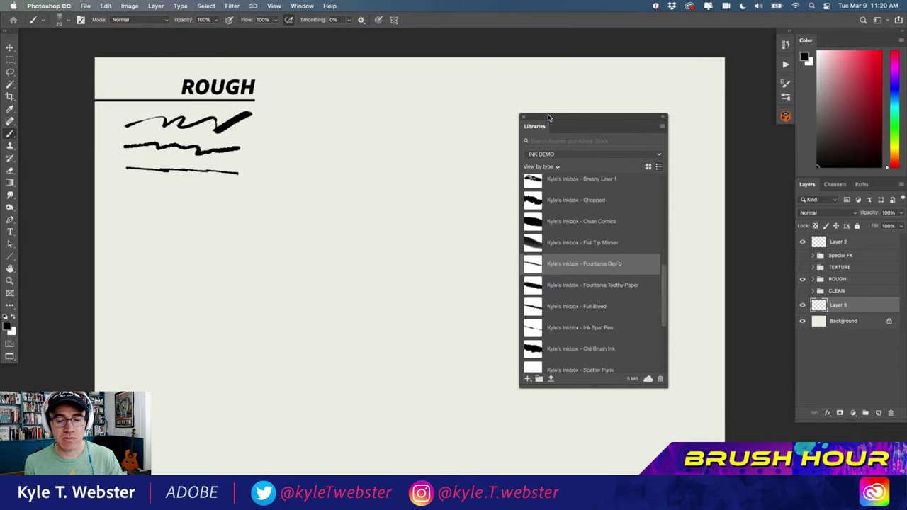
mouse_move(663, 273)
mouse_down()
mouse_move(588, 259)
mouse_move(514, 221)
mouse_move(573, 118)
mouse_up()
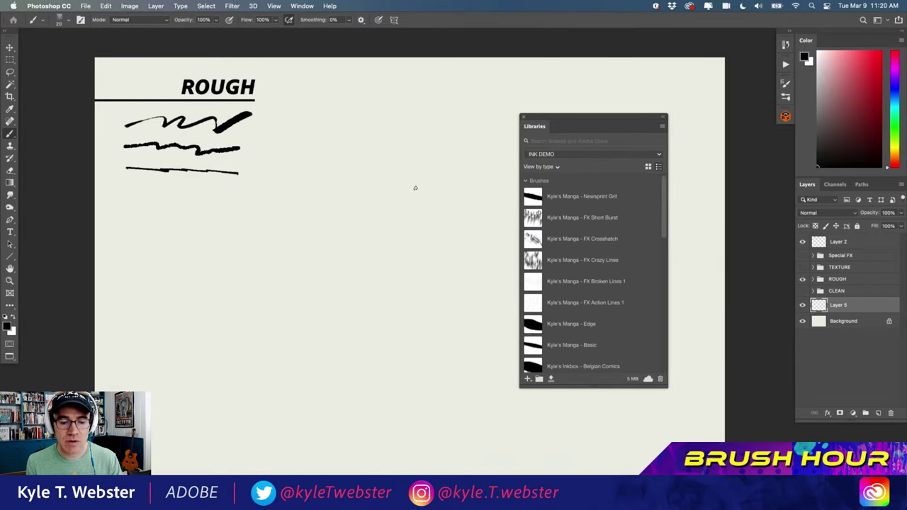
click(543, 201)
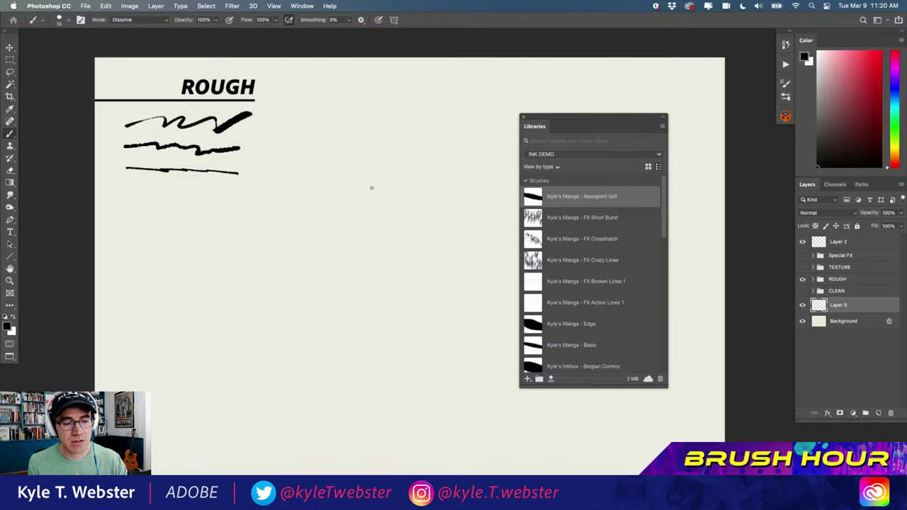
Hand-letter 'Newsprint Grit' with a swooping underline, then zoom in on the lettering
mouse_move(367, 195)
mouse_down()
mouse_move(411, 186)
mouse_move(432, 162)
mouse_move(451, 170)
mouse_move(471, 156)
mouse_move(471, 169)
mouse_move(355, 208)
mouse_up()
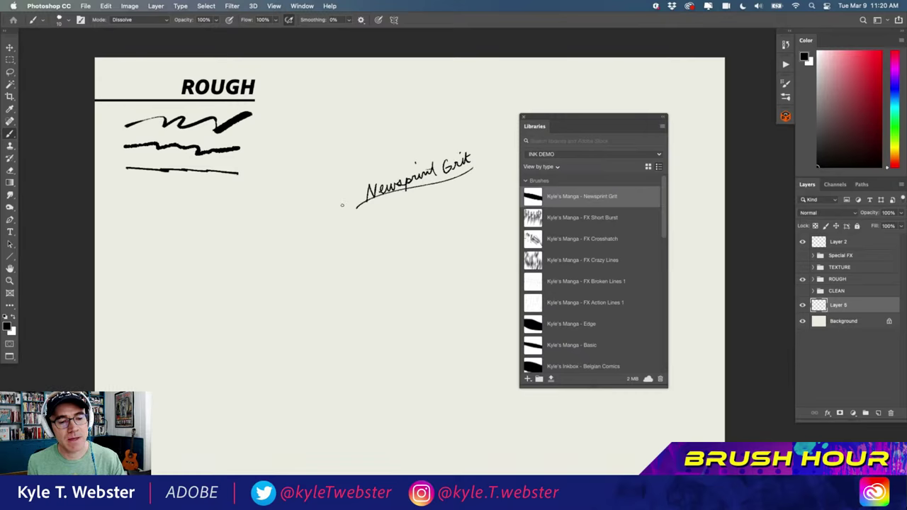
click(257, 283)
click(338, 200)
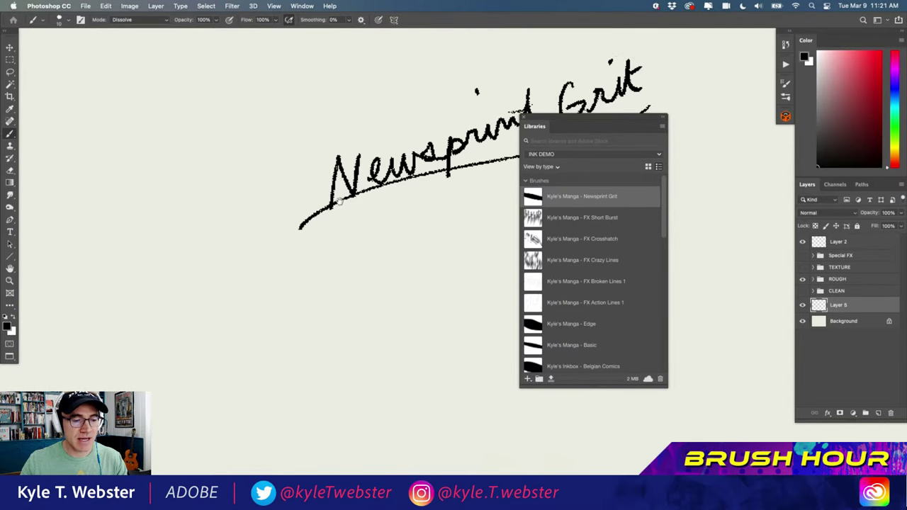
drag(339, 200, 213, 241)
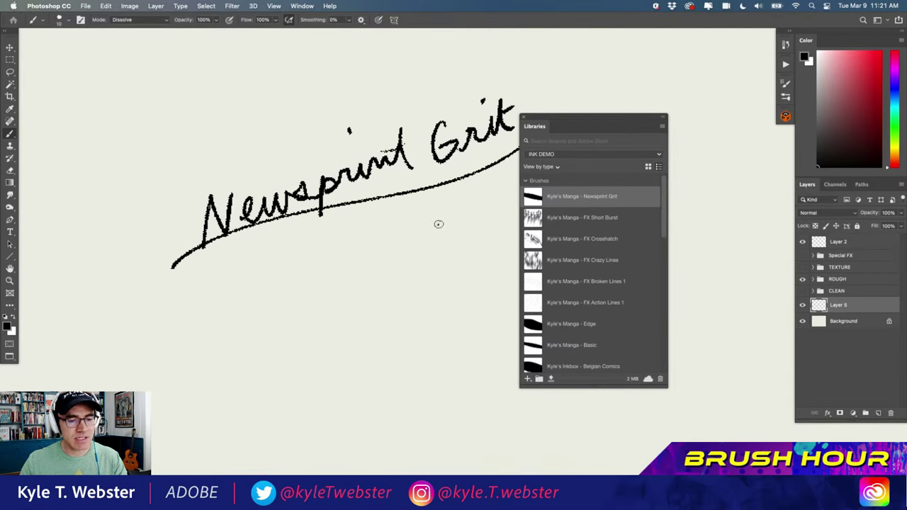
Draw a large looping stroke below the lettering and zoom in to its pixels
mouse_move(439, 224)
mouse_down()
mouse_move(342, 297)
mouse_move(369, 379)
mouse_move(313, 253)
mouse_move(262, 340)
mouse_move(219, 359)
mouse_move(201, 387)
mouse_up()
click(208, 306)
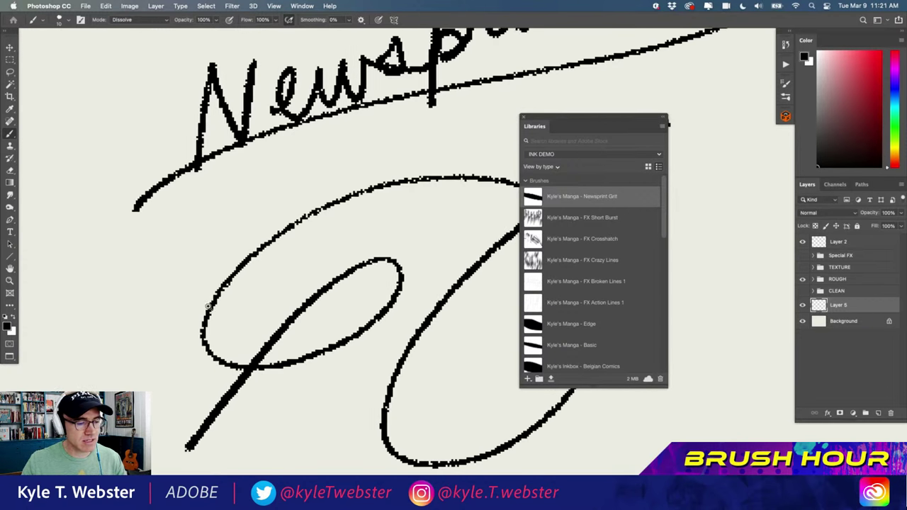
mouse_move(208, 306)
mouse_down()
mouse_move(200, 331)
mouse_move(196, 324)
mouse_up()
scroll(253, 303, left, 3)
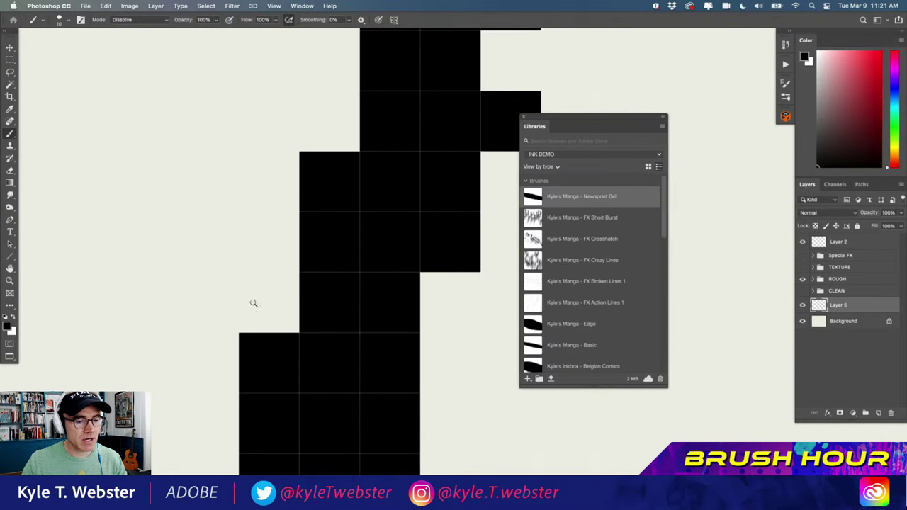
alt+click(253, 303)
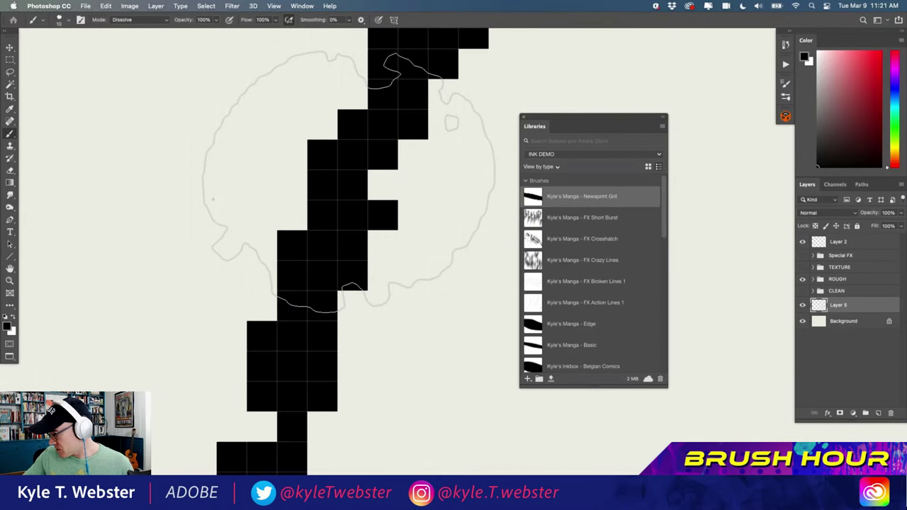
drag(213, 199, 88, 194)
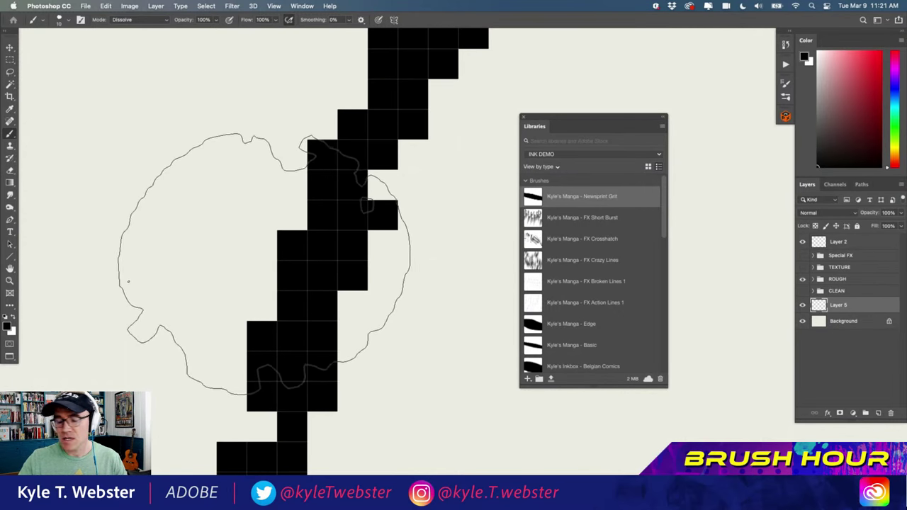
scroll(249, 302, down, 5)
scroll(244, 305, down, 6)
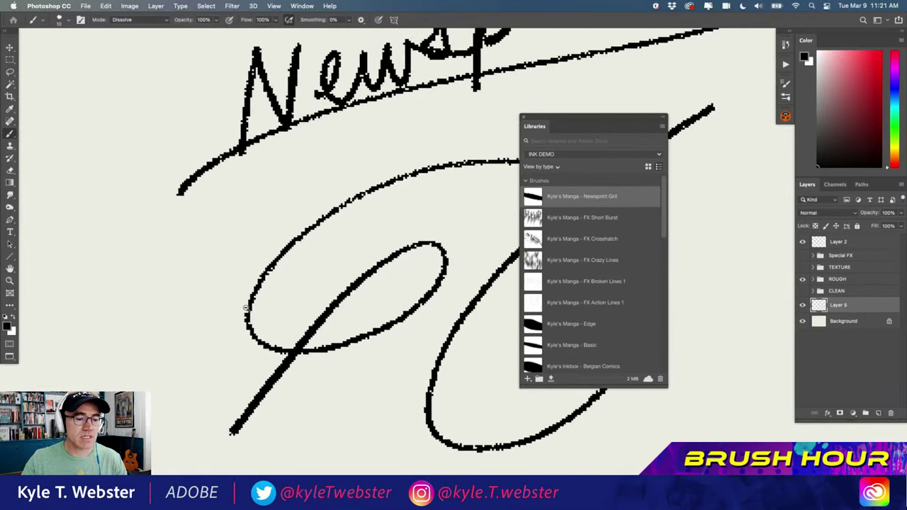
Draw loopy squiggle strokes beside the Newsprint Grit lettering
drag(225, 316, 383, 244)
scroll(324, 269, up, 2)
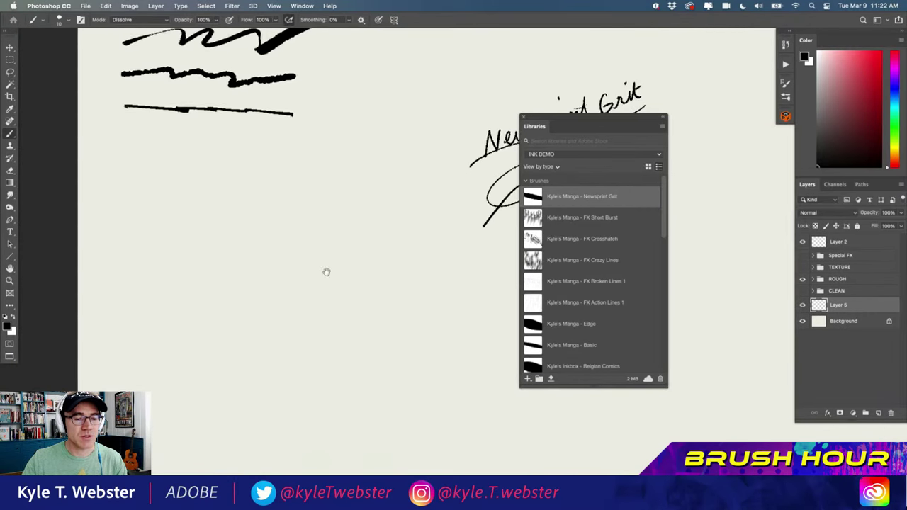
drag(324, 269, 286, 282)
mouse_move(328, 194)
mouse_down()
mouse_move(308, 285)
mouse_move(326, 263)
mouse_move(345, 308)
mouse_move(315, 341)
mouse_move(380, 351)
mouse_move(341, 404)
mouse_up()
mouse_move(213, 214)
mouse_down()
mouse_move(225, 296)
mouse_move(256, 311)
mouse_move(265, 394)
mouse_move(242, 417)
mouse_up()
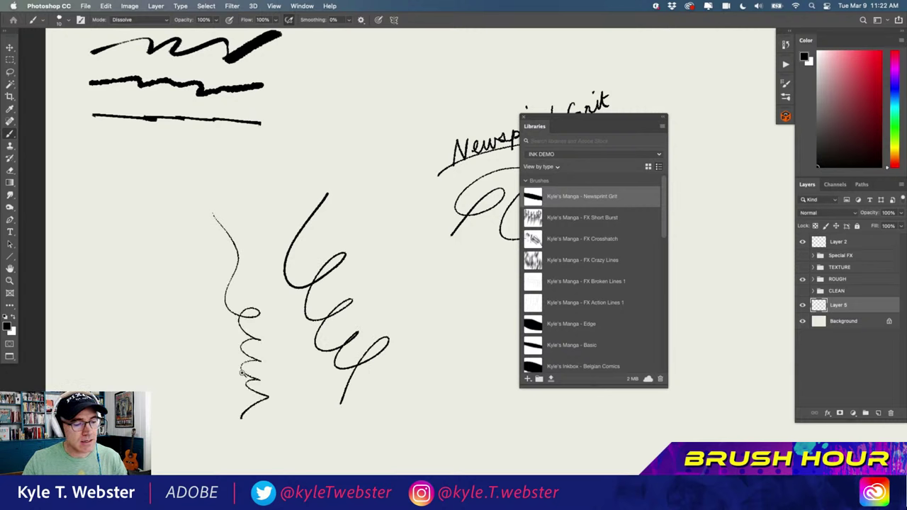
Add vertical, diagonal and short hatch lines around the squiggles
scroll(239, 388, up, 5)
scroll(240, 388, down, 5)
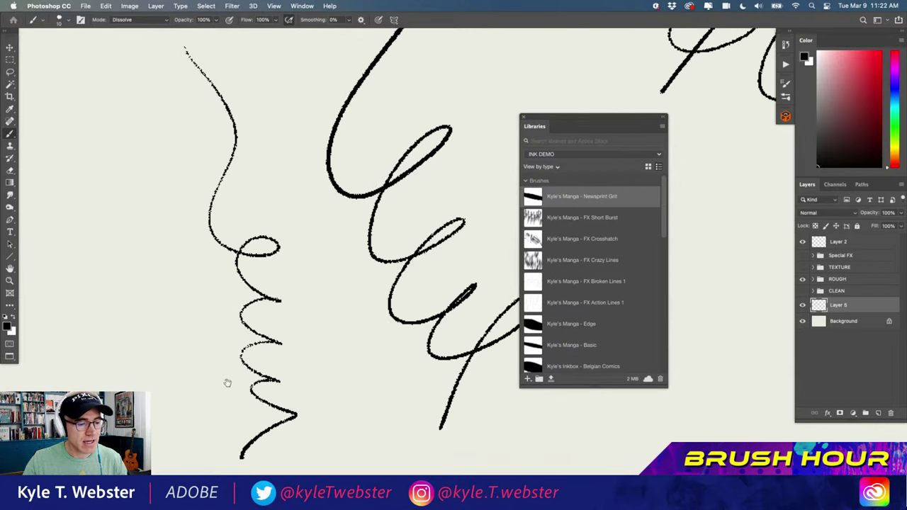
mouse_move(394, 202)
mouse_down()
mouse_move(379, 255)
mouse_move(402, 300)
mouse_up()
drag(416, 271, 409, 309)
drag(392, 155, 353, 123)
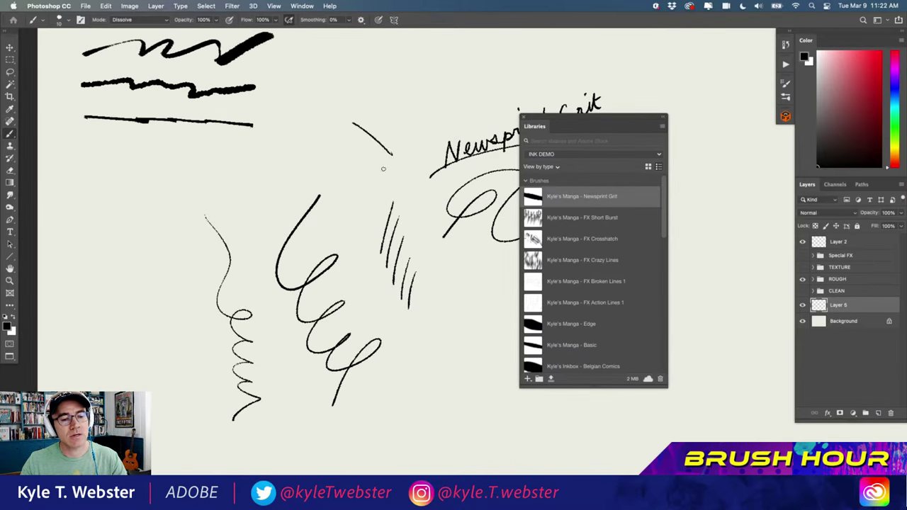
mouse_move(386, 172)
mouse_down()
mouse_move(339, 133)
mouse_move(332, 148)
mouse_up()
mouse_move(365, 192)
mouse_down()
mouse_move(342, 170)
mouse_move(309, 162)
mouse_move(293, 197)
mouse_up()
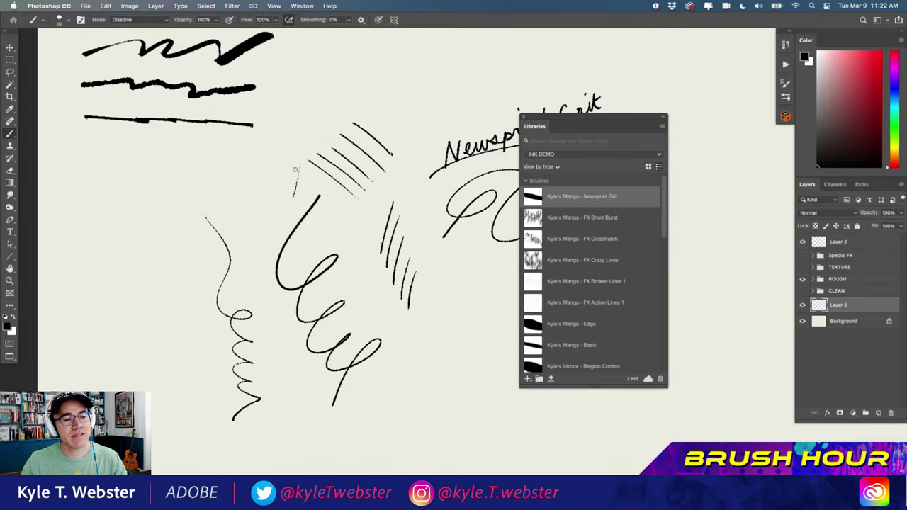
drag(296, 160, 288, 200)
drag(287, 161, 274, 203)
Select all and delete everything on Layer 5
scroll(281, 275, down, 1)
scroll(282, 275, down, 2)
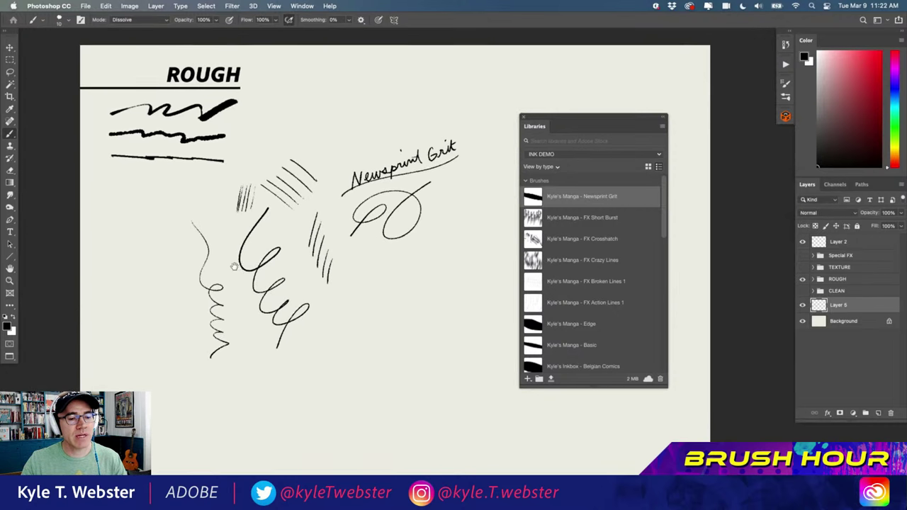
key(ctrl+a)
key(Delete)
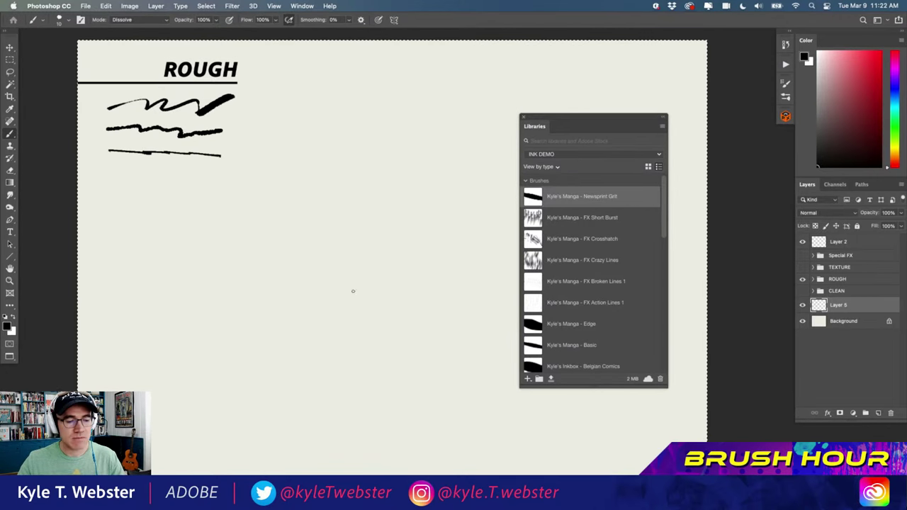
mouse_move(408, 308)
mouse_down()
mouse_move(277, 204)
mouse_move(309, 282)
mouse_move(272, 257)
mouse_move(334, 315)
mouse_move(342, 338)
mouse_move(274, 324)
mouse_up()
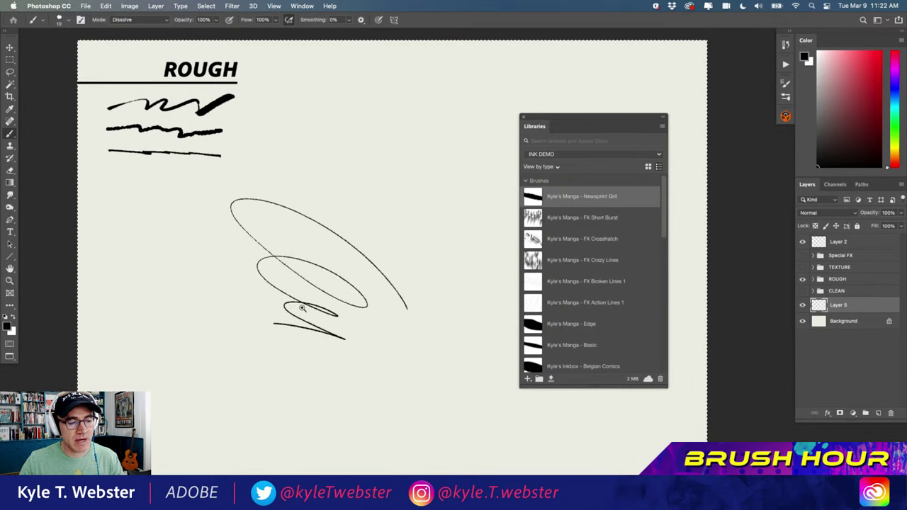
scroll(249, 289, up, 5)
scroll(212, 306, down, 3)
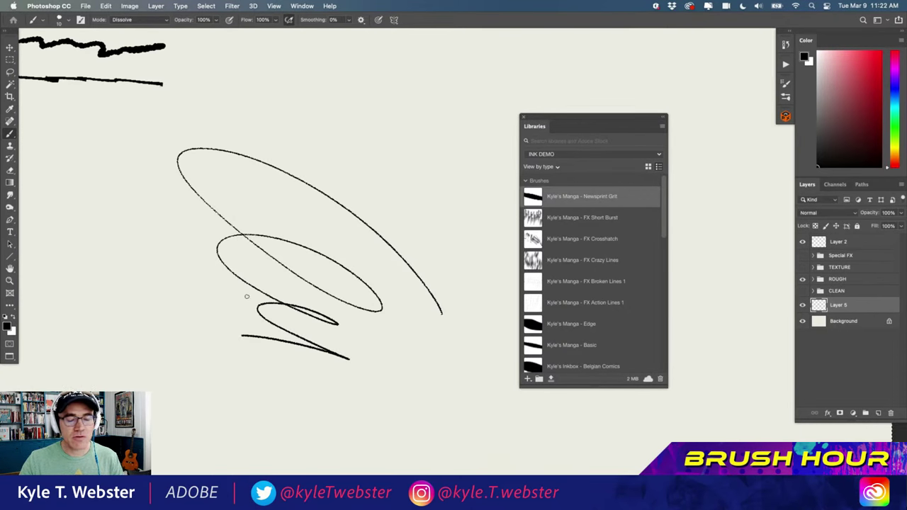
key(Delete)
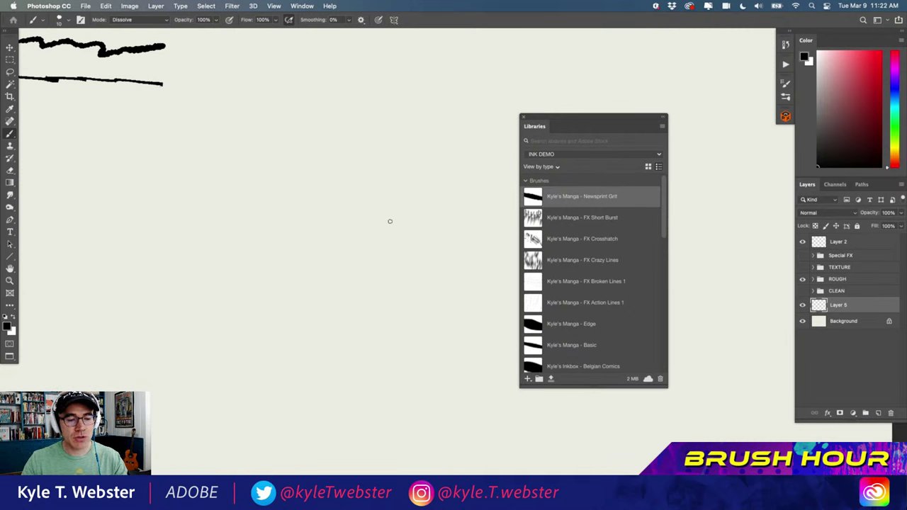
mouse_move(394, 217)
mouse_down()
mouse_move(359, 179)
mouse_move(289, 165)
mouse_move(236, 208)
mouse_move(232, 269)
mouse_move(288, 333)
mouse_move(362, 341)
mouse_move(401, 283)
mouse_move(389, 205)
mouse_move(367, 208)
mouse_move(318, 297)
mouse_up()
key(Delete)
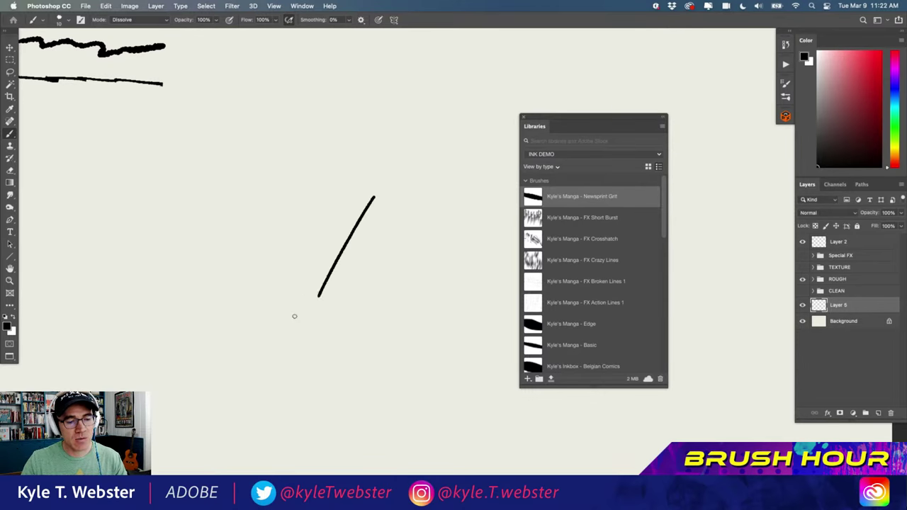
mouse_move(386, 271)
mouse_down()
mouse_move(267, 211)
mouse_move(286, 248)
mouse_move(281, 271)
mouse_up()
mouse_move(287, 198)
mouse_down()
mouse_move(269, 253)
mouse_move(261, 243)
mouse_up()
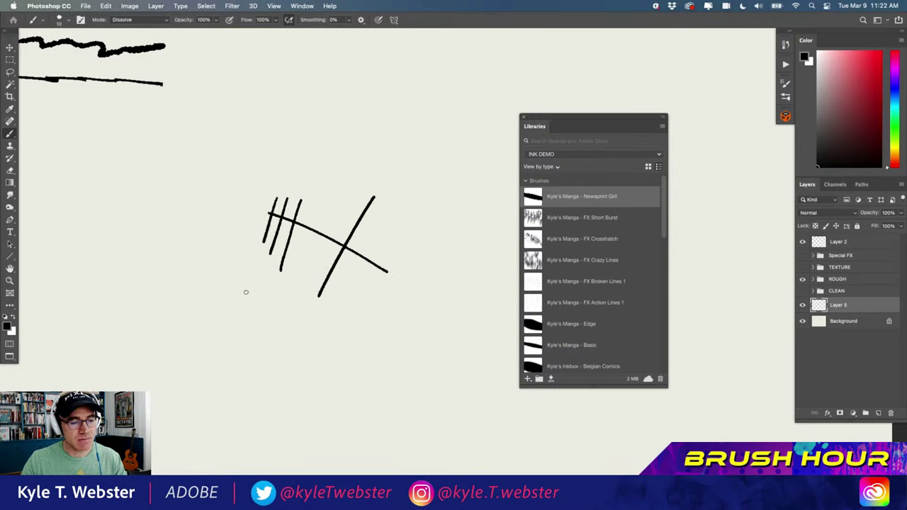
super+click(280, 255)
key(super+0)
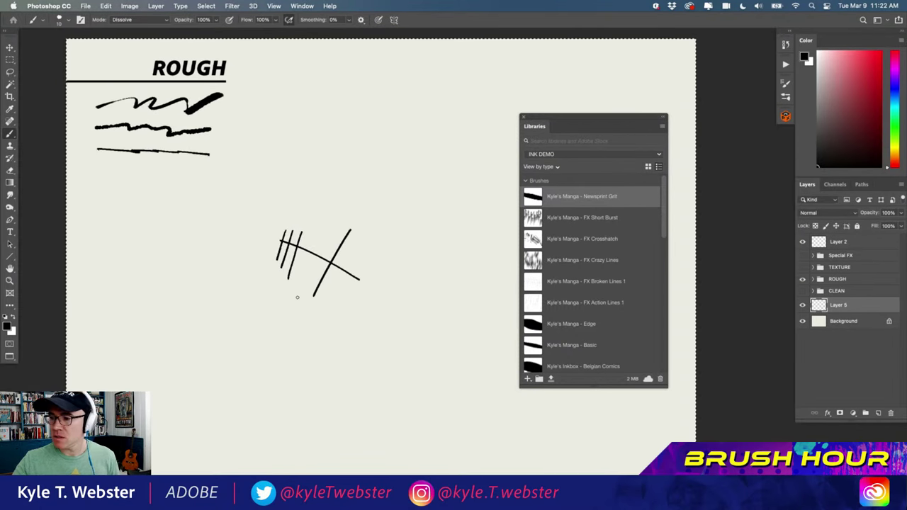
key(BackSpace)
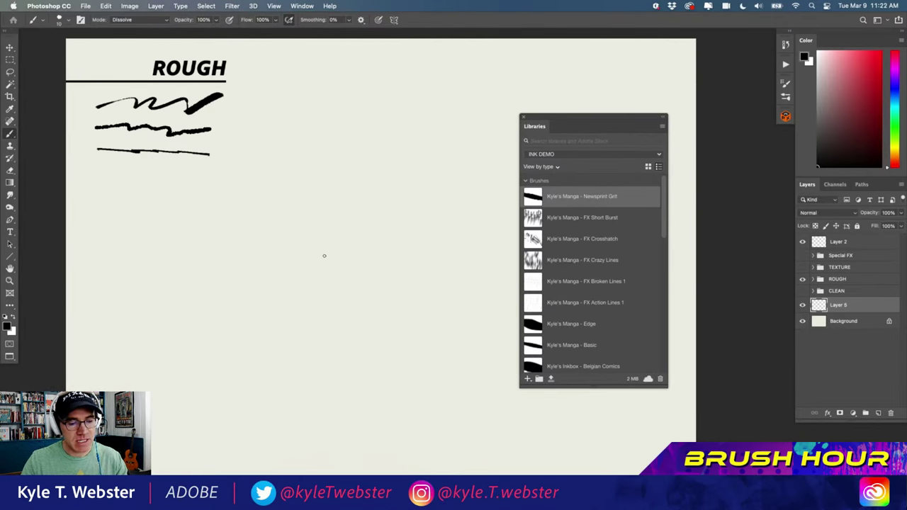
mouse_move(318, 324)
mouse_down()
mouse_move(351, 246)
mouse_move(311, 291)
mouse_move(321, 207)
mouse_move(296, 206)
mouse_move(297, 127)
mouse_up()
key(BackSpace)
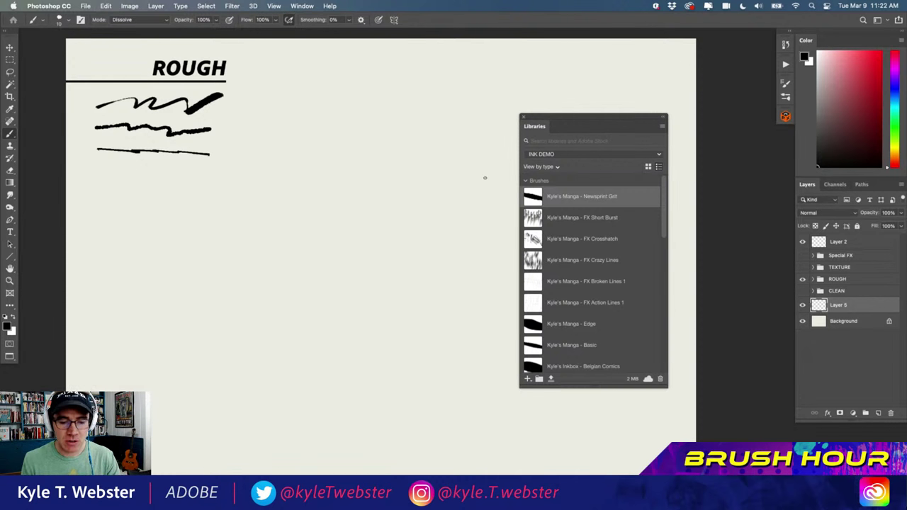
Load the Kyle's Inkbox - Chopped brush from the library list
scroll(579, 237, down, 5)
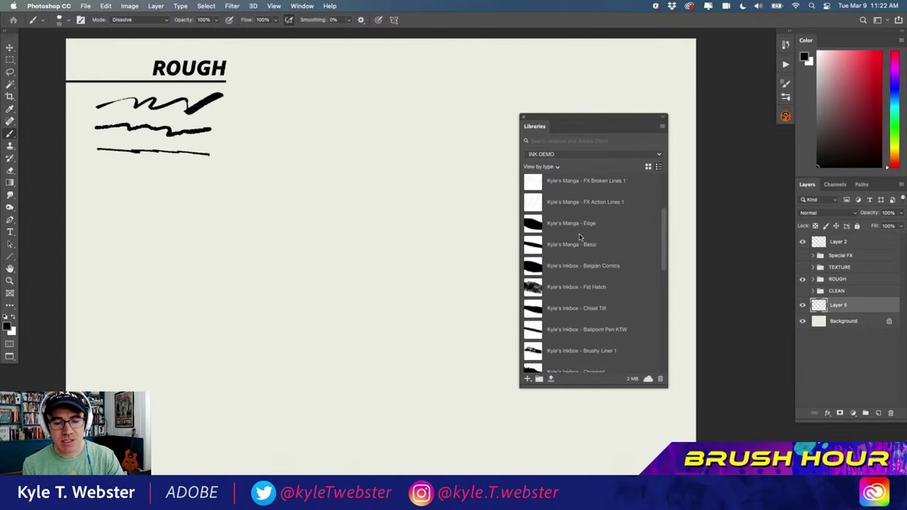
scroll(580, 237, down, 1)
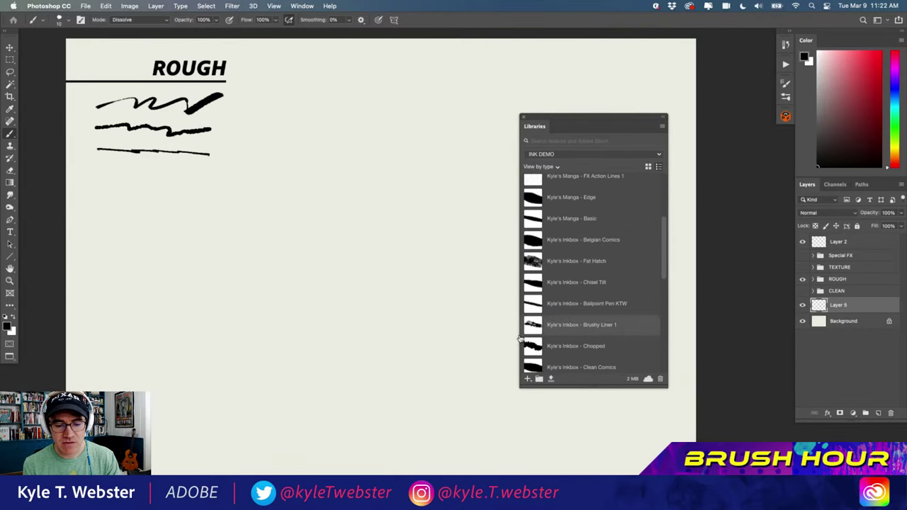
mouse_move(535, 348)
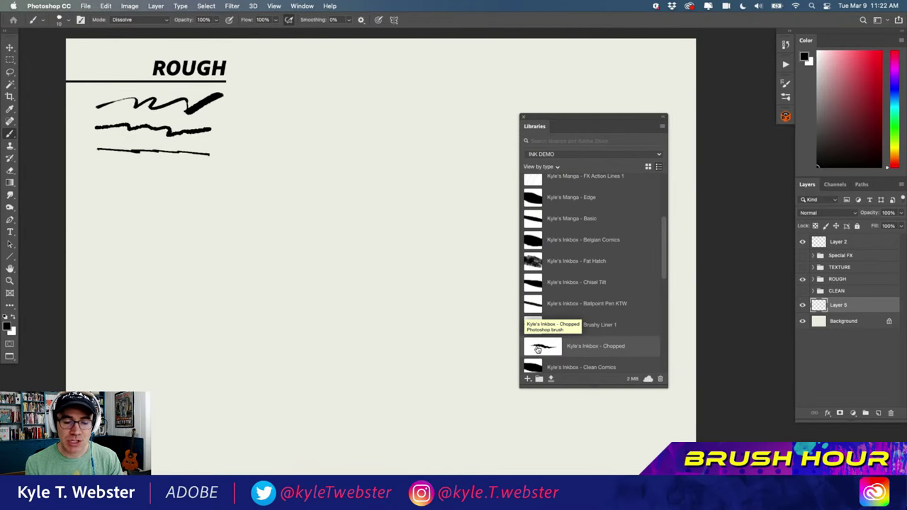
click(537, 348)
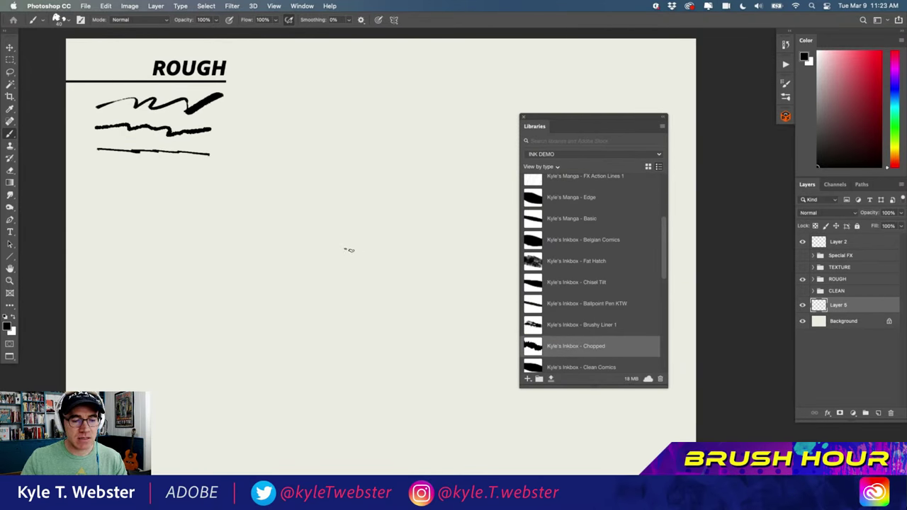
Test it with two diagonal strokes and a rough triangle, then delete them
mouse_move(344, 215)
mouse_down()
mouse_move(326, 268)
mouse_move(338, 305)
mouse_move(197, 229)
mouse_move(177, 265)
mouse_move(193, 347)
mouse_move(358, 335)
mouse_up()
click(323, 320)
drag(335, 377, 362, 374)
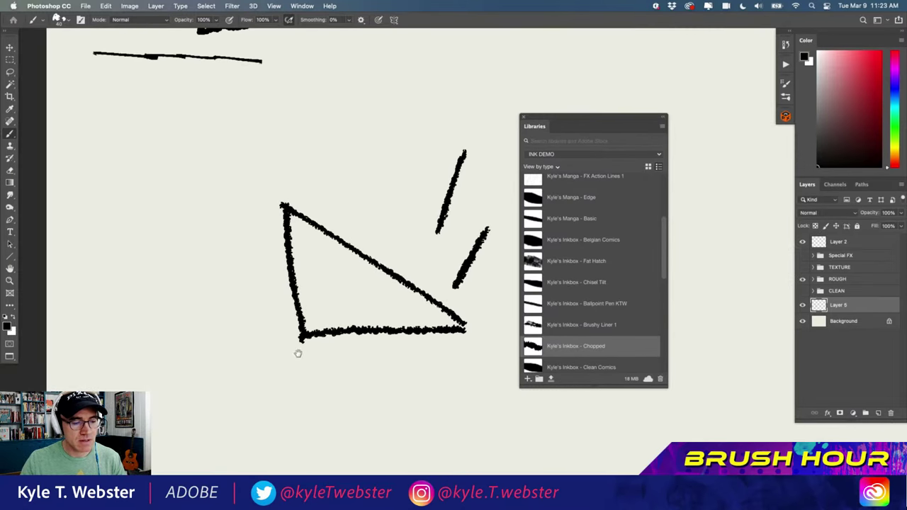
key(Delete)
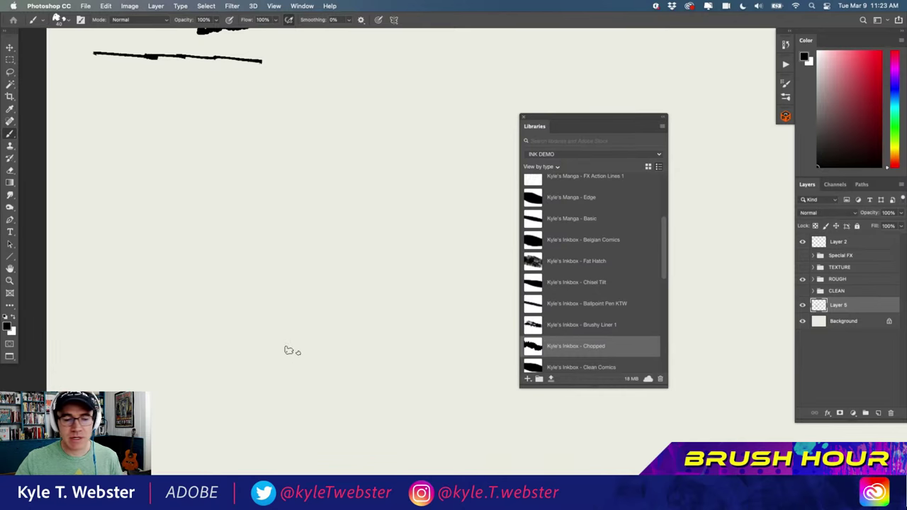
drag(366, 211, 338, 205)
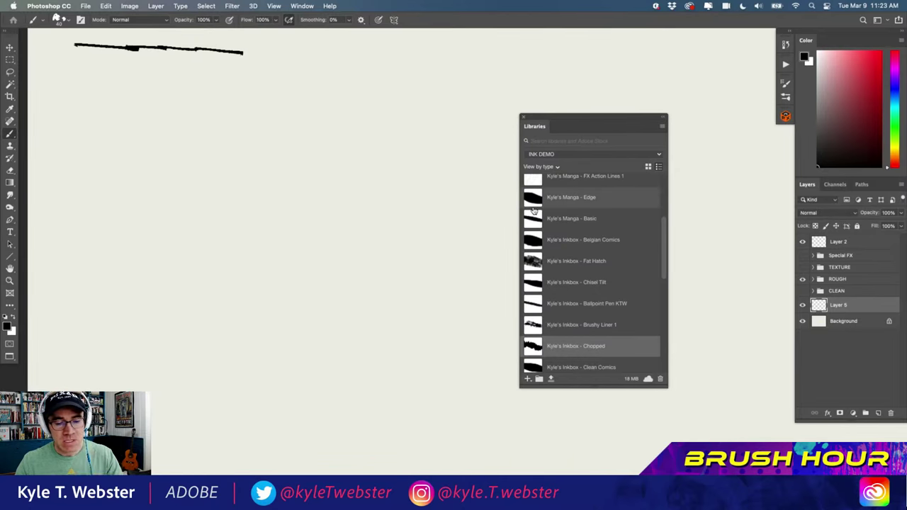
Load Ballpoint Pen KTW, draw a loopy test stroke, and undo it
click(535, 303)
mouse_move(173, 145)
mouse_down()
mouse_move(190, 214)
mouse_move(259, 303)
mouse_move(253, 335)
mouse_up()
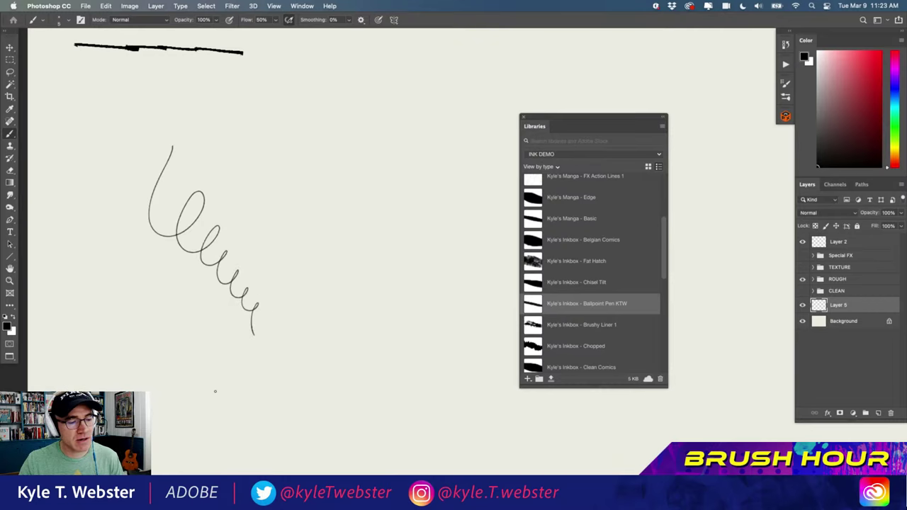
key(super+z)
Set the painting colour to dark teal in the Color panel
click(895, 108)
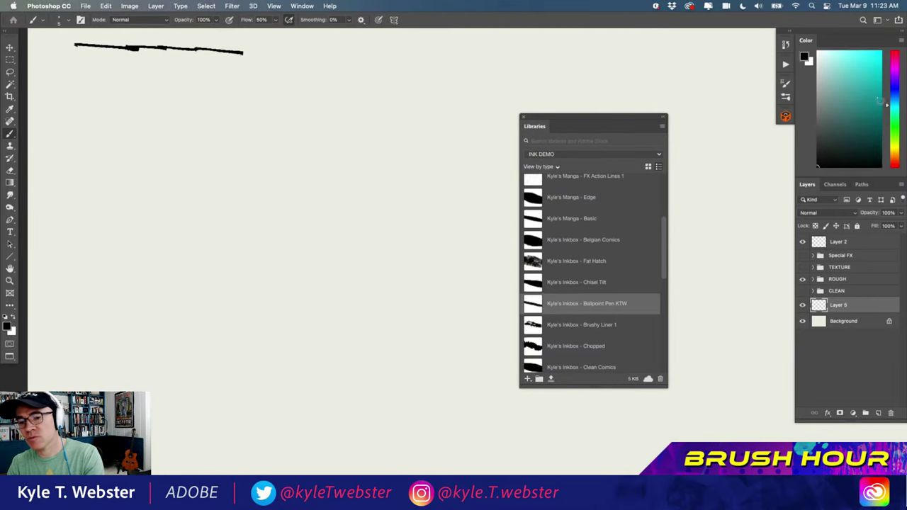
drag(862, 110, 863, 126)
click(888, 103)
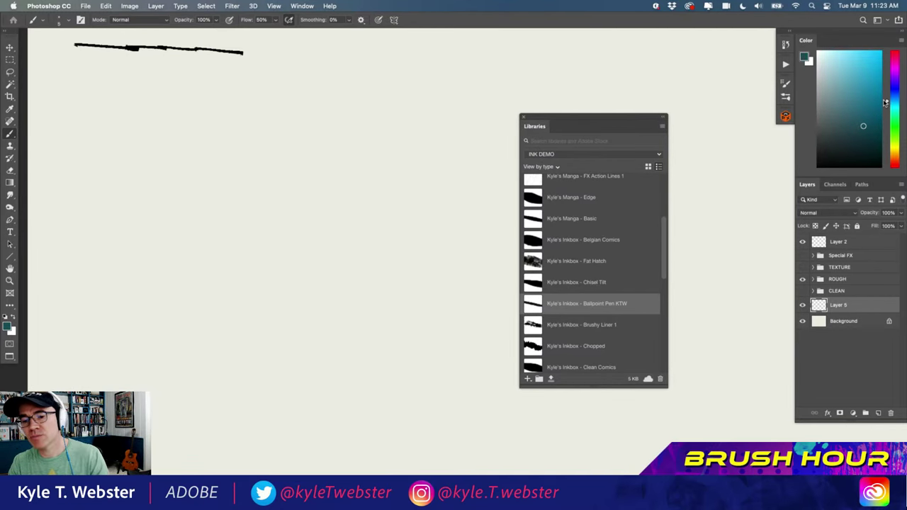
Ink a thin teal loop and diagonal hatching, then delete the test strokes
mouse_move(238, 170)
mouse_down()
mouse_move(221, 261)
mouse_move(258, 244)
mouse_move(303, 249)
mouse_move(262, 299)
mouse_move(241, 299)
mouse_up()
mouse_move(244, 273)
mouse_down()
mouse_move(224, 312)
mouse_move(238, 331)
mouse_move(211, 316)
mouse_move(226, 332)
mouse_move(204, 320)
mouse_move(222, 336)
mouse_move(197, 315)
mouse_move(196, 324)
mouse_move(208, 335)
mouse_move(238, 329)
mouse_up()
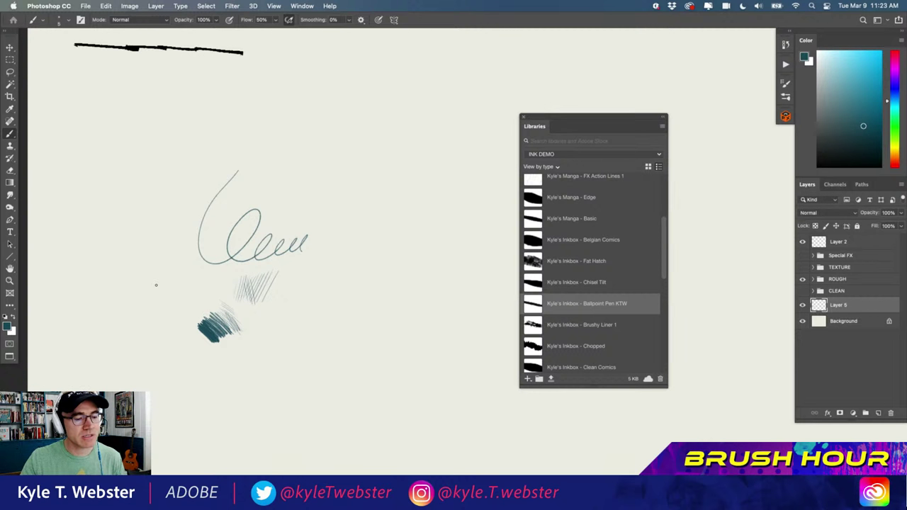
key(Delete)
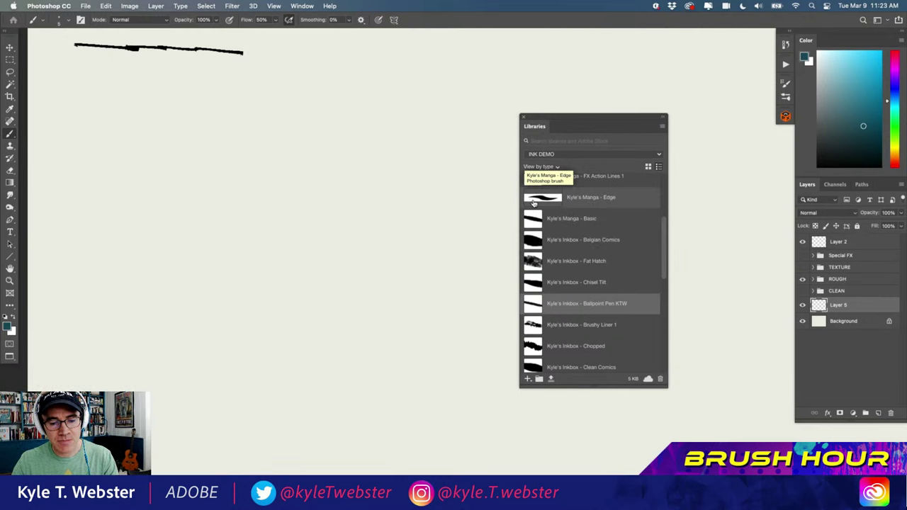
Load Kyle's Manga - Basic and reset the paint colour to default black
click(535, 219)
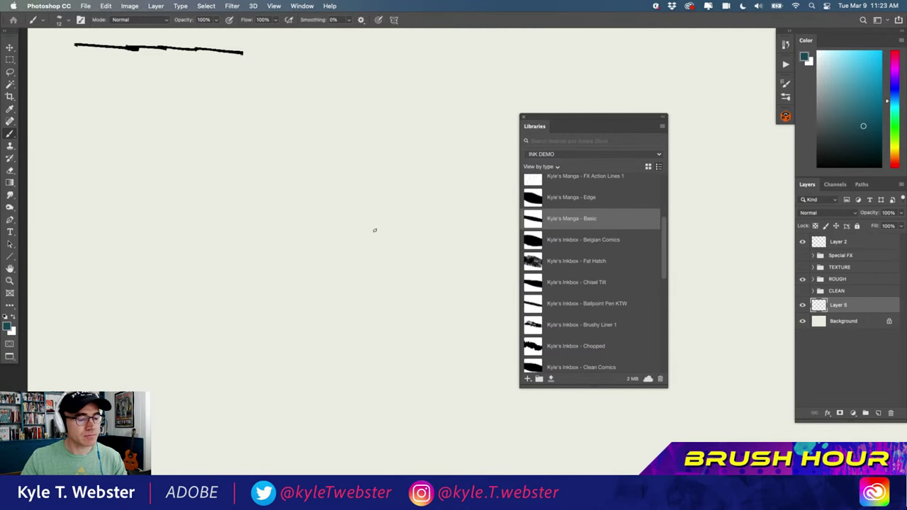
click(5, 316)
mouse_move(264, 263)
mouse_down()
mouse_move(355, 253)
mouse_move(307, 258)
mouse_move(297, 240)
mouse_up()
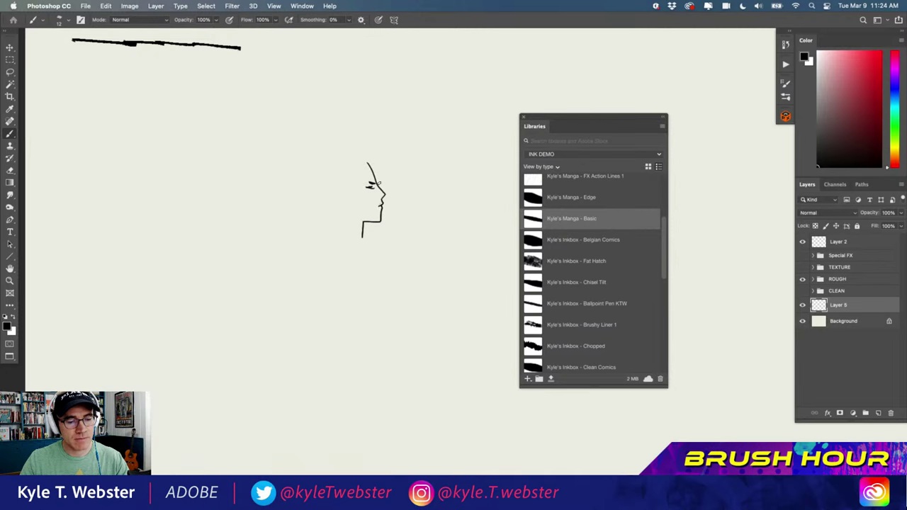
Draw a bob-haired profile head with hair strands and a long tapering body outline
mouse_move(366, 161)
mouse_down()
mouse_move(331, 161)
mouse_move(348, 239)
mouse_move(346, 232)
mouse_up()
drag(352, 170, 343, 236)
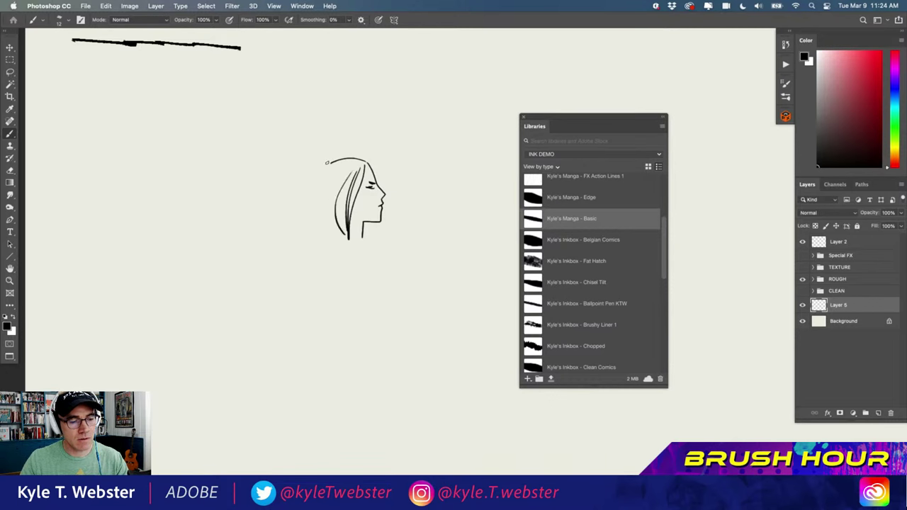
drag(329, 163, 321, 224)
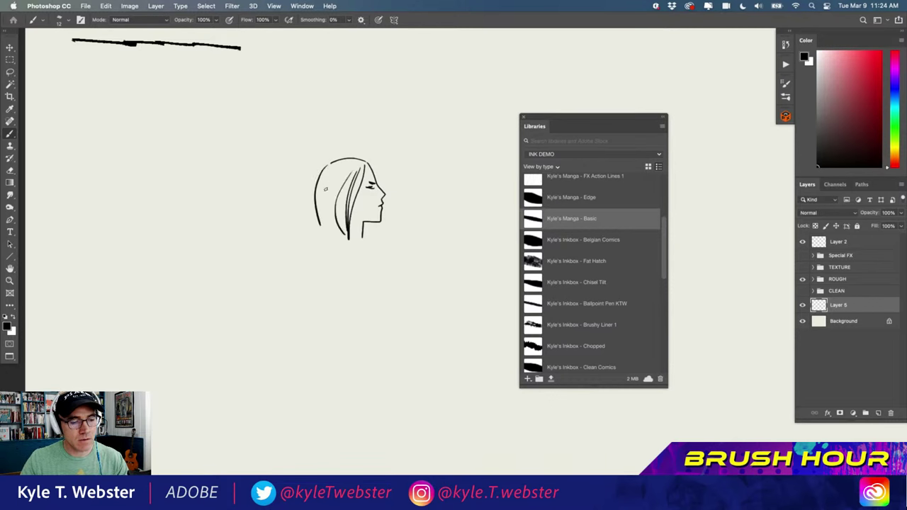
drag(325, 188, 324, 238)
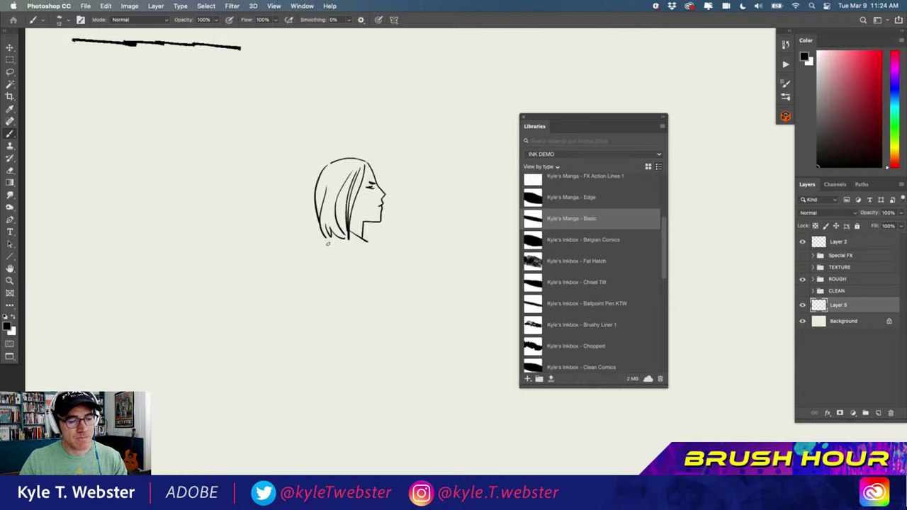
drag(327, 243, 300, 365)
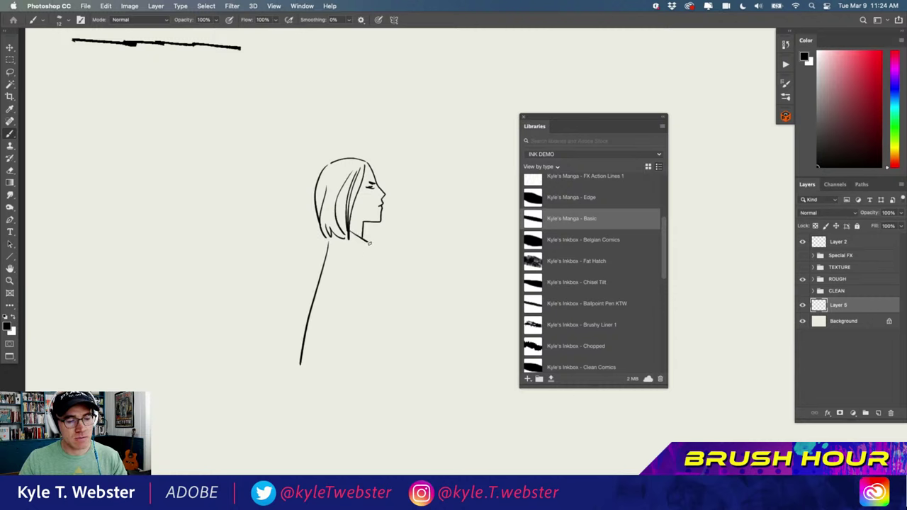
drag(369, 243, 394, 351)
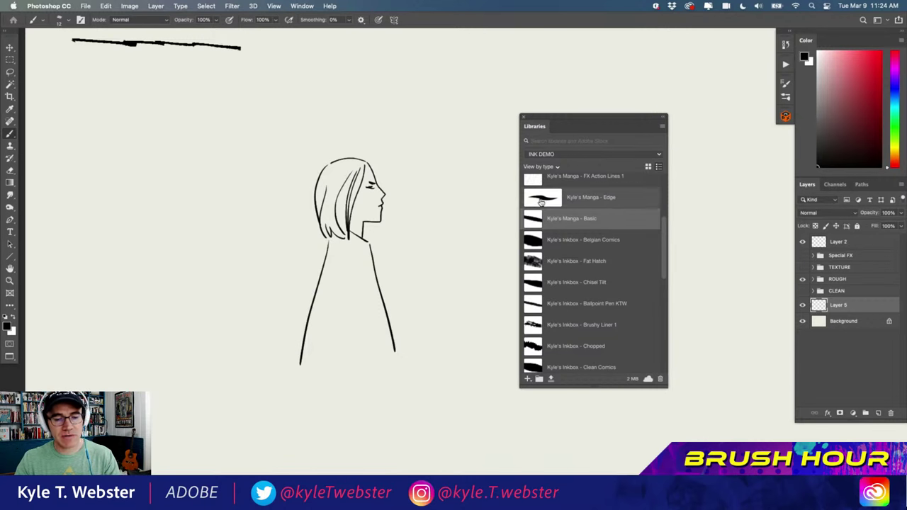
scroll(623, 269, down, 3)
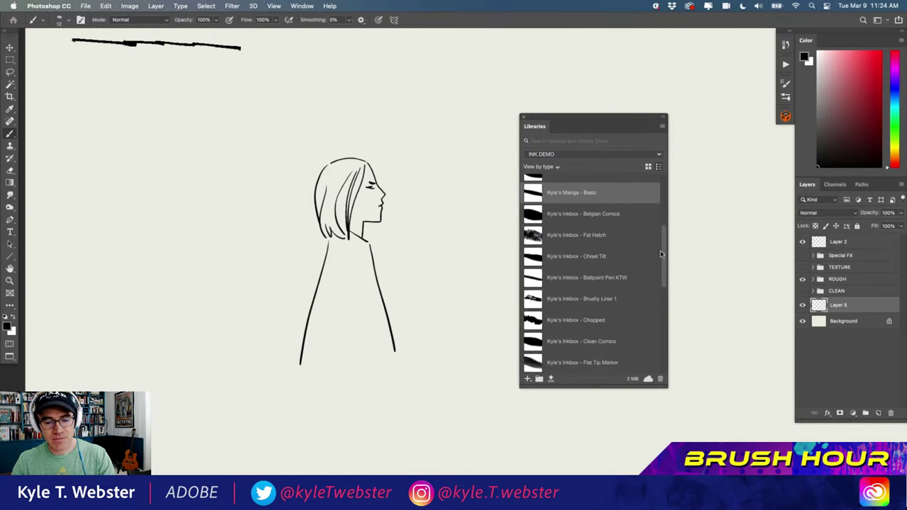
Load Kyle's Inkbox - Chopped and hatch the figure's chest, left side and hair
click(575, 302)
mouse_move(357, 274)
mouse_down()
mouse_move(363, 250)
mouse_move(350, 290)
mouse_move(365, 297)
mouse_move(367, 282)
mouse_up()
drag(373, 248, 369, 304)
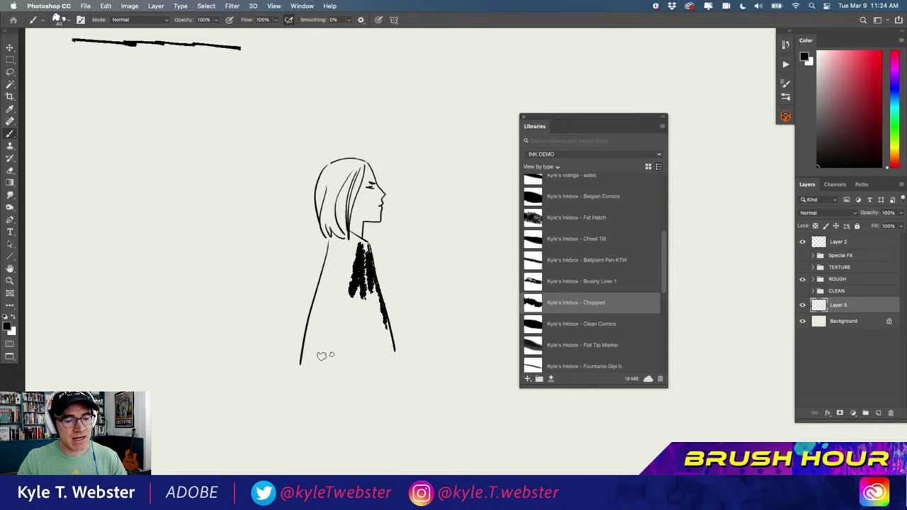
mouse_move(320, 356)
mouse_down()
mouse_move(335, 269)
mouse_move(312, 351)
mouse_move(329, 251)
mouse_move(319, 296)
mouse_up()
mouse_move(338, 242)
mouse_down()
mouse_move(340, 292)
mouse_move(361, 326)
mouse_move(348, 319)
mouse_move(350, 347)
mouse_move(327, 298)
mouse_move(371, 306)
mouse_move(362, 242)
mouse_up()
mouse_move(347, 177)
mouse_down()
mouse_move(341, 234)
mouse_move(349, 187)
mouse_move(344, 212)
mouse_move(365, 177)
mouse_move(331, 217)
mouse_move(336, 234)
mouse_move(333, 207)
mouse_move(340, 211)
mouse_move(326, 231)
mouse_move(323, 220)
mouse_move(317, 225)
mouse_move(325, 190)
mouse_move(312, 193)
mouse_up()
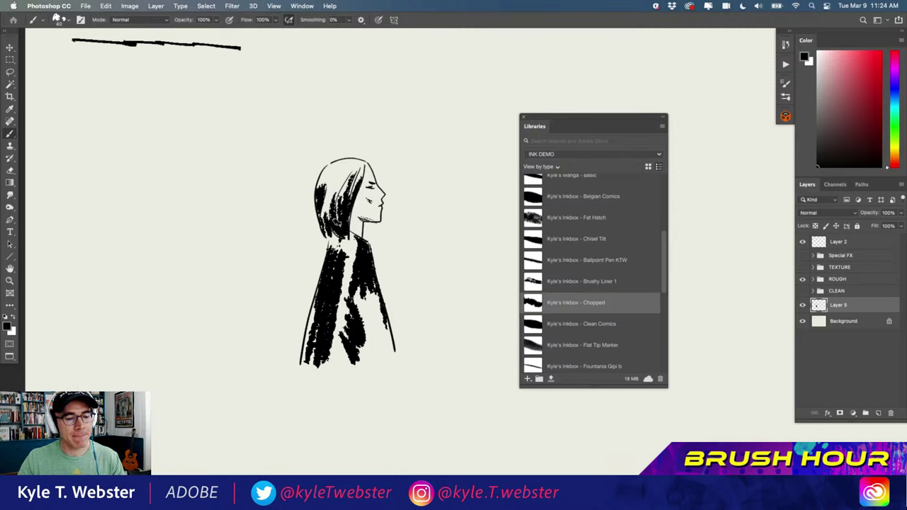
super+click(320, 293)
drag(277, 322, 217, 318)
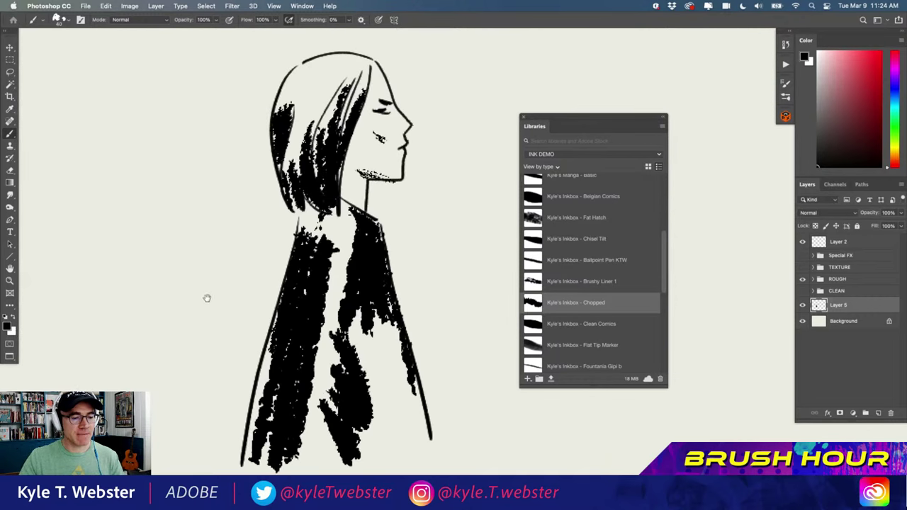
alt+super+click(272, 319)
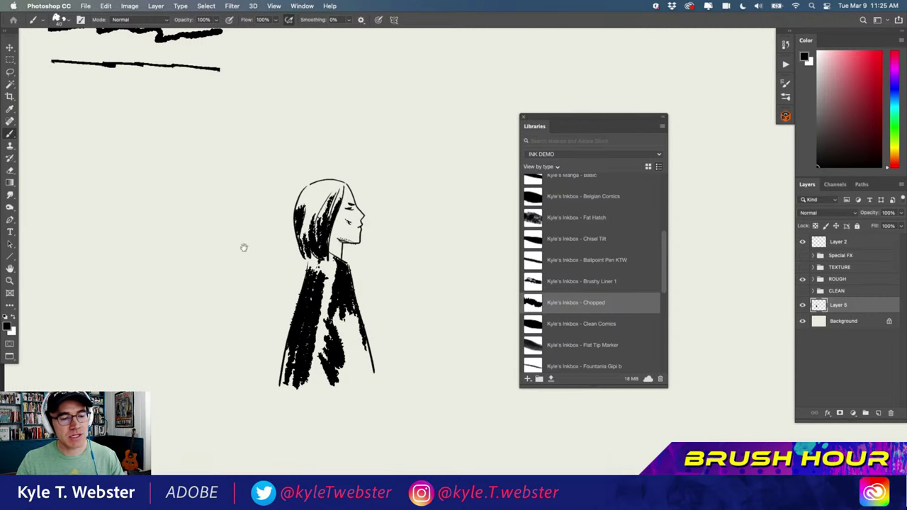
Sketch a second head with solid black hair, eyebrows, ears and jawline left of the figure
drag(244, 247, 352, 256)
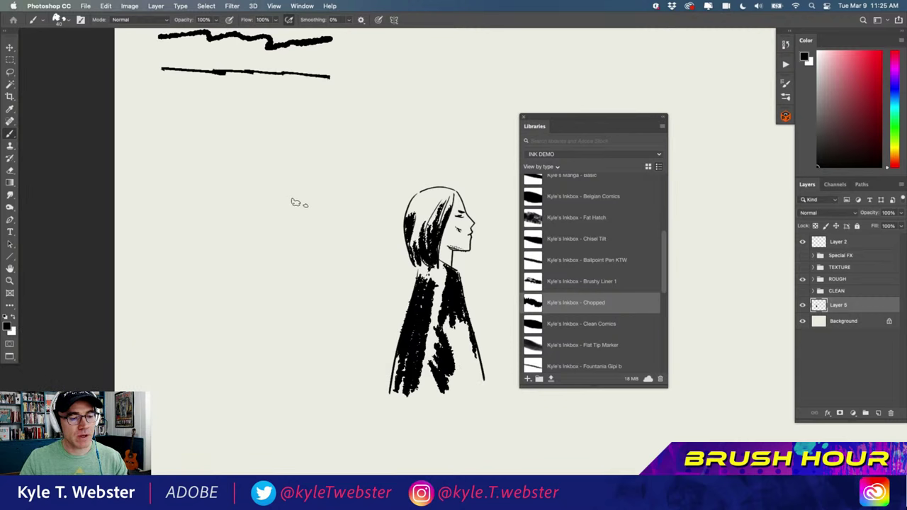
mouse_move(326, 200)
mouse_down()
mouse_move(319, 178)
mouse_move(251, 154)
mouse_move(249, 207)
mouse_up()
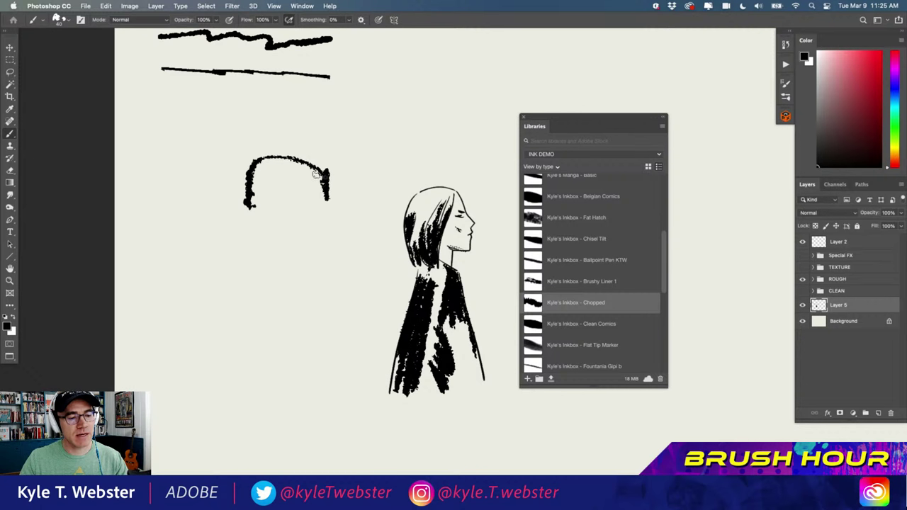
mouse_move(316, 173)
mouse_down()
mouse_move(283, 178)
mouse_move(269, 168)
mouse_move(280, 168)
mouse_move(255, 201)
mouse_move(306, 172)
mouse_move(329, 212)
mouse_move(328, 168)
mouse_move(260, 154)
mouse_move(269, 161)
mouse_move(252, 181)
mouse_move(321, 201)
mouse_move(317, 223)
mouse_up()
drag(250, 198, 251, 217)
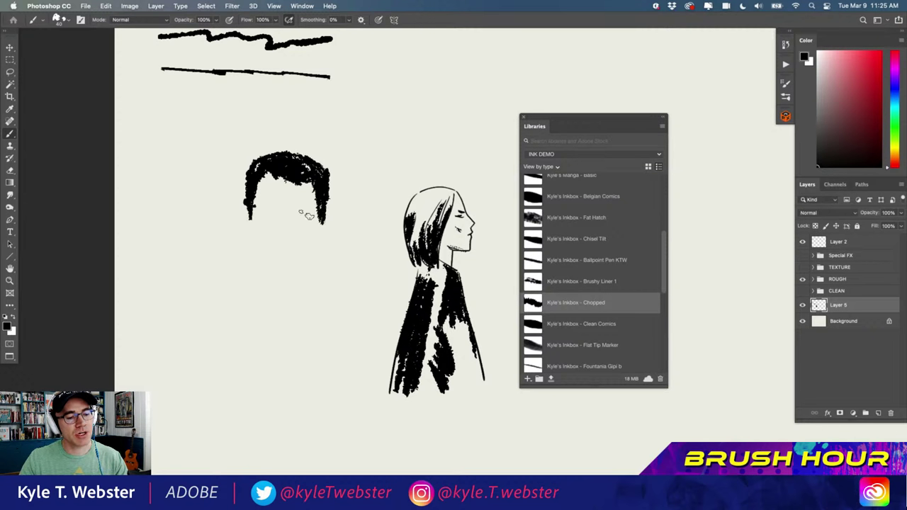
mouse_move(307, 216)
mouse_down()
mouse_move(268, 212)
mouse_move(278, 246)
mouse_move(297, 237)
mouse_move(269, 256)
mouse_move(316, 228)
mouse_move(288, 280)
mouse_move(253, 258)
mouse_move(242, 217)
mouse_move(247, 244)
mouse_move(327, 240)
mouse_move(319, 247)
mouse_up()
mouse_move(303, 276)
mouse_down()
mouse_move(316, 272)
mouse_move(270, 264)
mouse_move(328, 293)
mouse_move(305, 308)
mouse_move(248, 319)
mouse_move(291, 310)
mouse_move(241, 305)
mouse_up()
scroll(193, 315, down, 2)
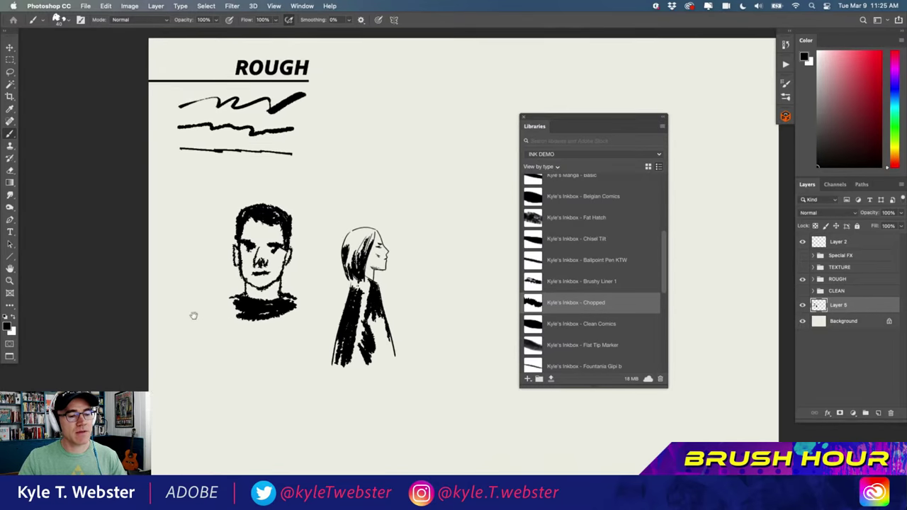
scroll(193, 315, right, 2)
scroll(314, 258, up, 2)
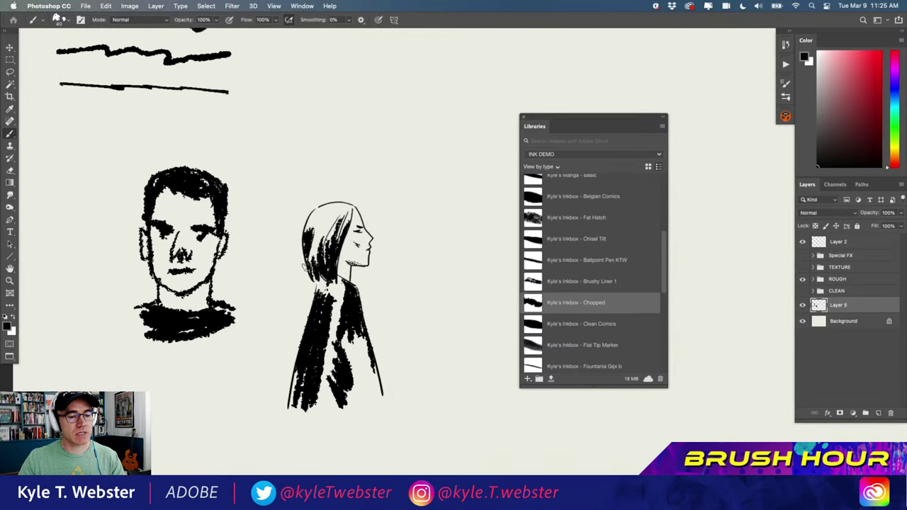
scroll(294, 333, down, 2)
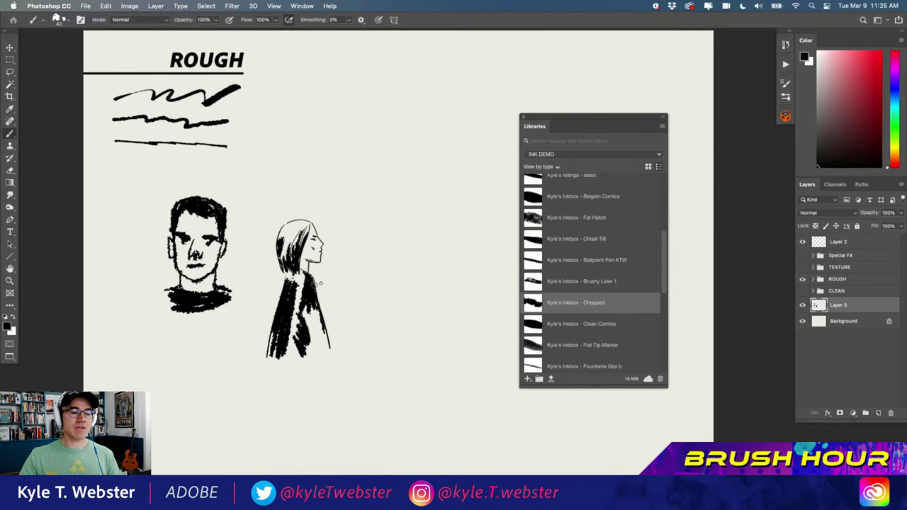
key(super+a)
key(Delete)
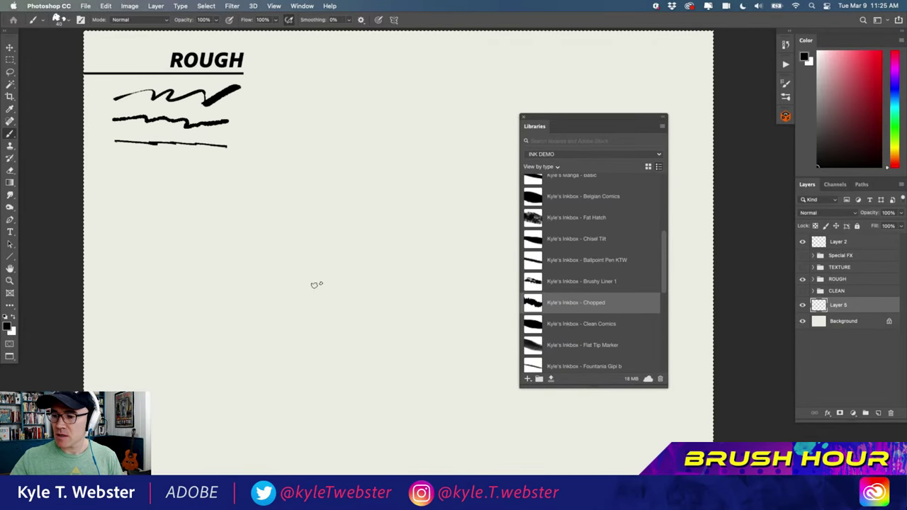
key(super+d)
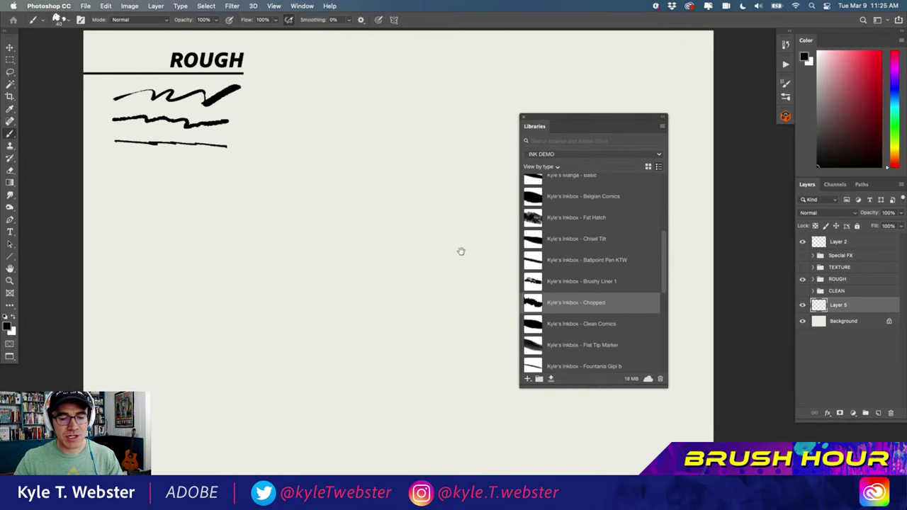
scroll(461, 250, right, 3)
scroll(418, 249, left, 2)
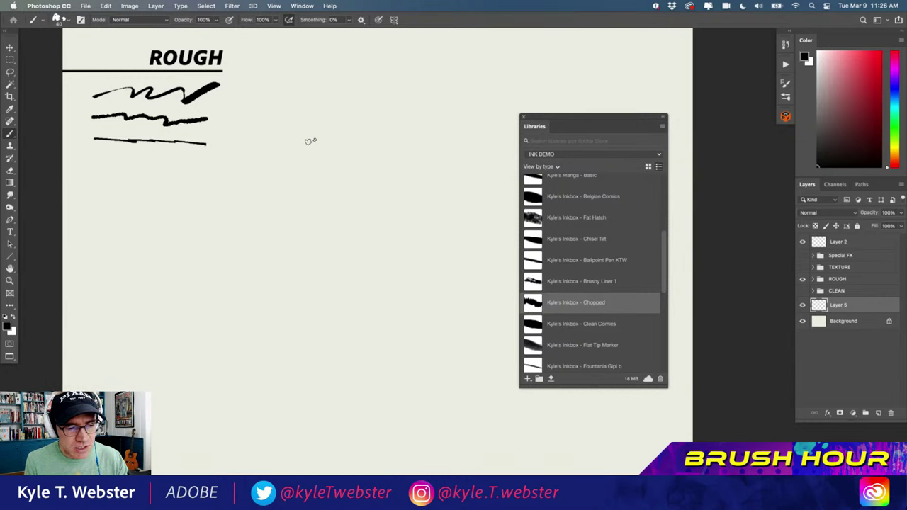
mouse_move(534, 241)
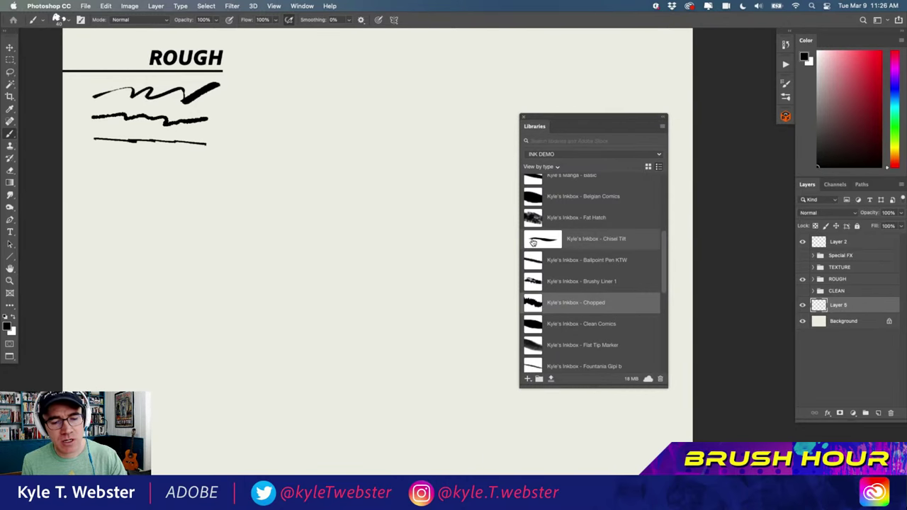
Load Kyle's Inkbox - Belgian Comics and letter underlined 'CRIMINAL', a first name beneath, and dots
click(533, 197)
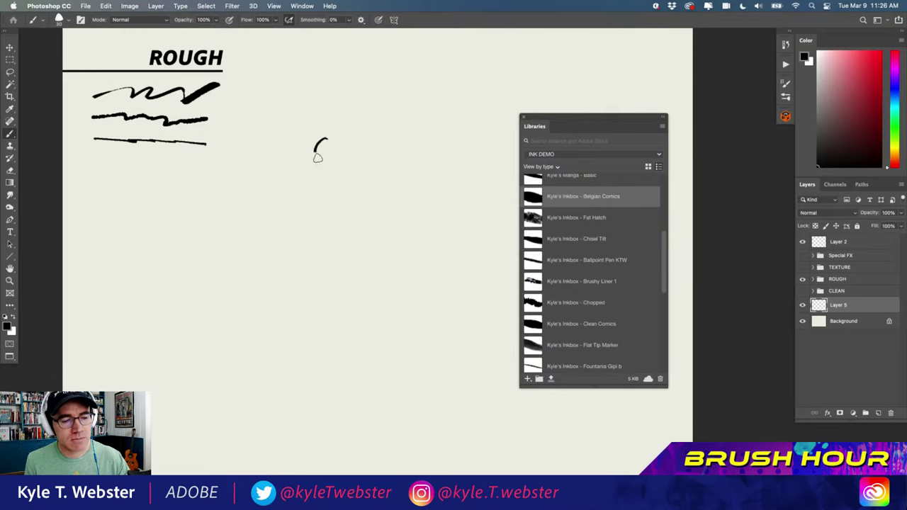
mouse_move(317, 157)
mouse_down()
mouse_move(340, 158)
mouse_move(371, 126)
mouse_move(433, 119)
mouse_move(448, 99)
mouse_move(465, 132)
mouse_move(316, 167)
mouse_up()
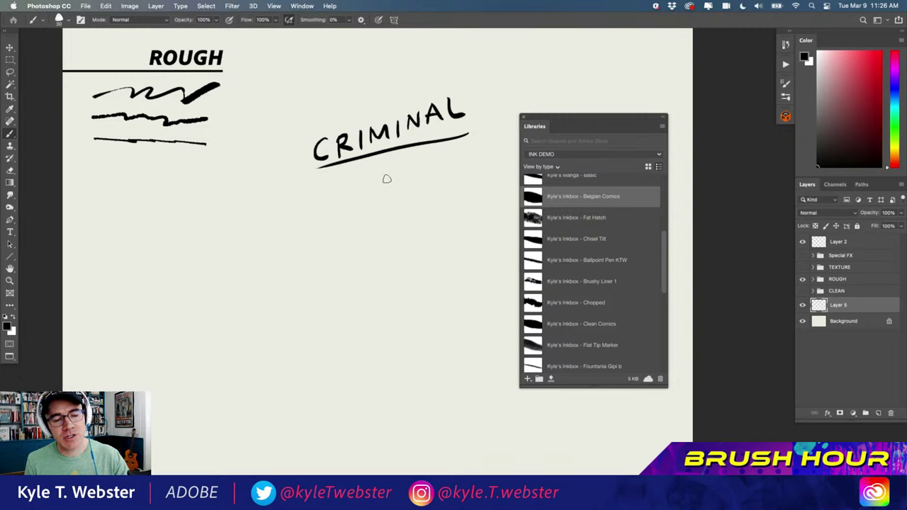
mouse_move(387, 179)
mouse_down()
mouse_move(394, 192)
mouse_move(447, 177)
mouse_move(422, 206)
mouse_up()
drag(433, 197, 432, 204)
drag(441, 191, 439, 200)
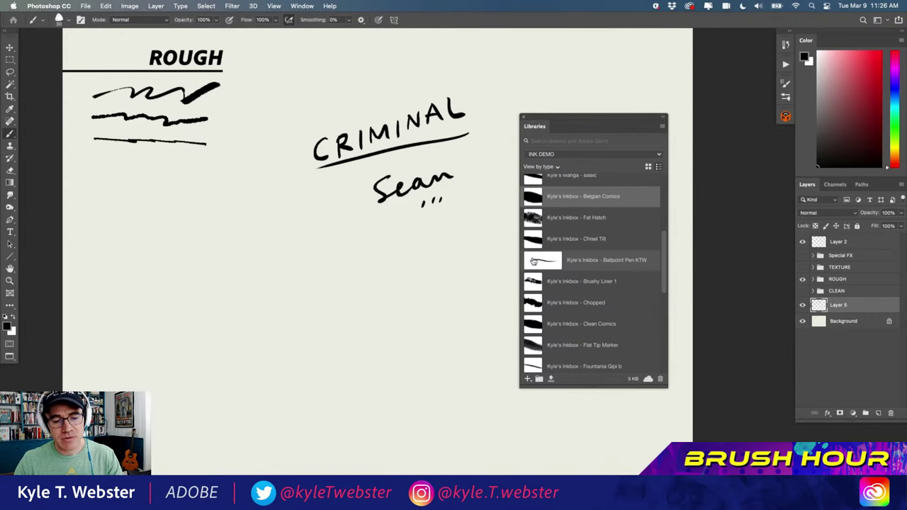
With Ballpoint Pen KTW, sketch a loose box with diagonal and curved lines below the lettering
click(533, 260)
drag(371, 266, 319, 246)
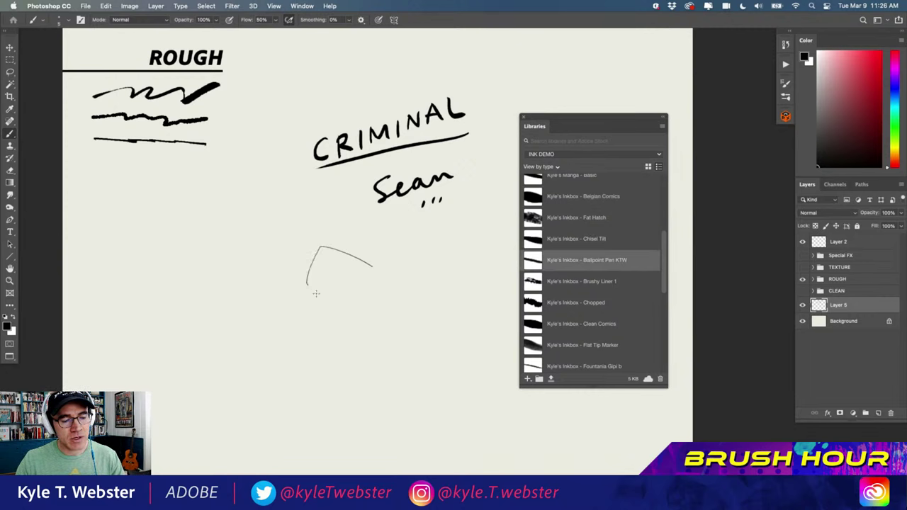
mouse_move(374, 268)
mouse_down()
mouse_move(358, 298)
mouse_move(336, 296)
mouse_up()
drag(339, 272, 344, 290)
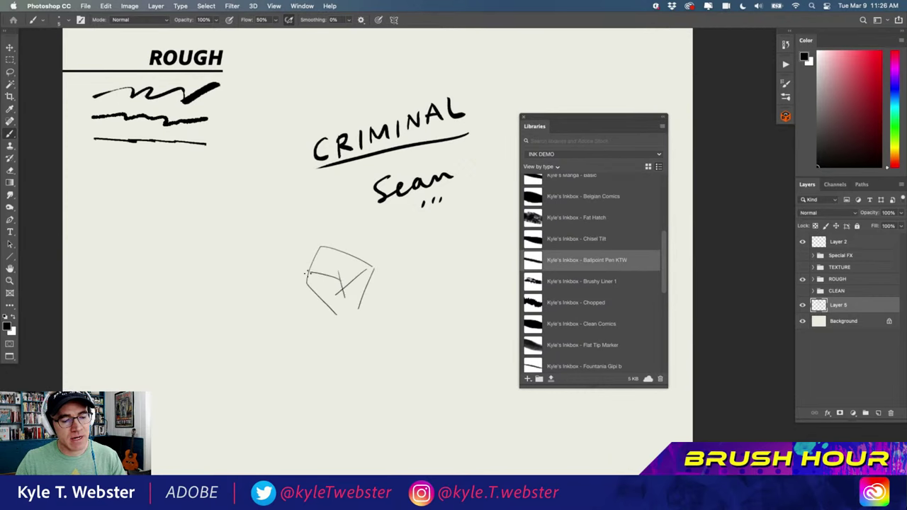
drag(293, 304, 316, 336)
mouse_move(328, 331)
mouse_down()
mouse_move(309, 347)
mouse_move(276, 270)
mouse_up()
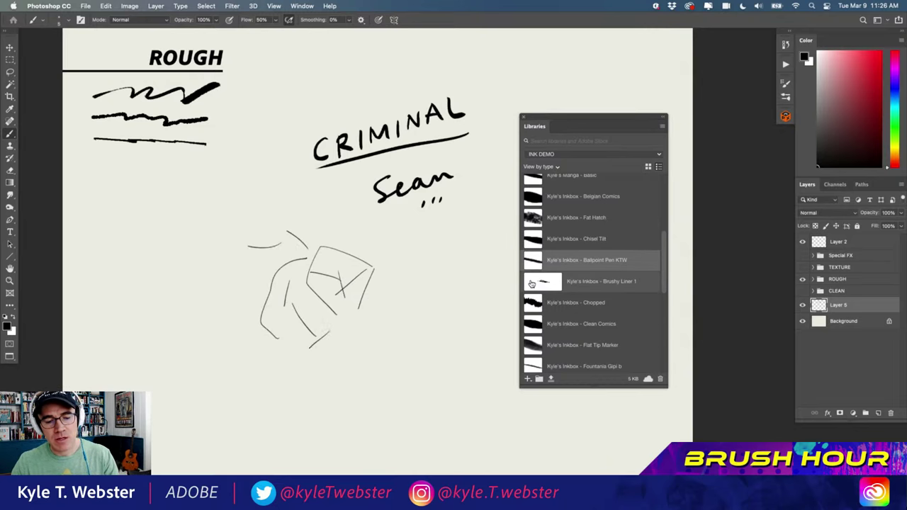
Load Kyle's Inkbox - Old Brush Ink from the INK DEMO brush list
scroll(536, 223, up, 5)
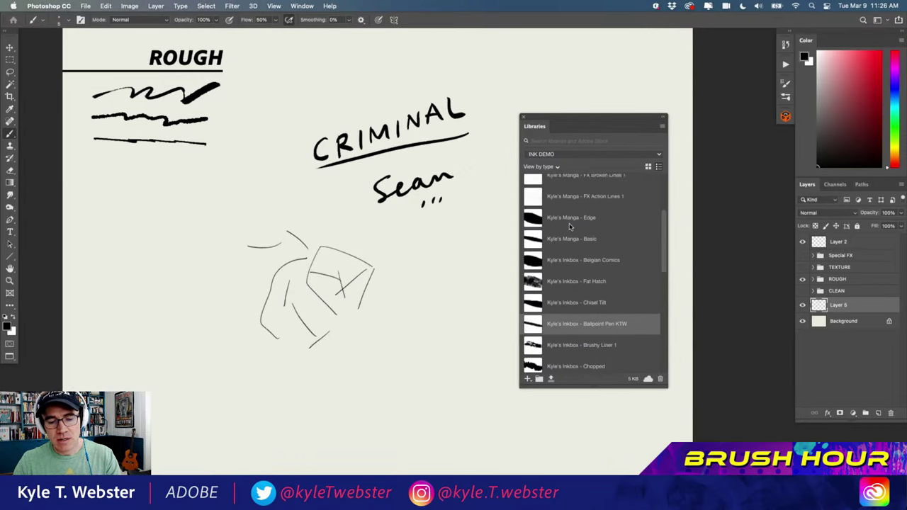
scroll(536, 220, up, 4)
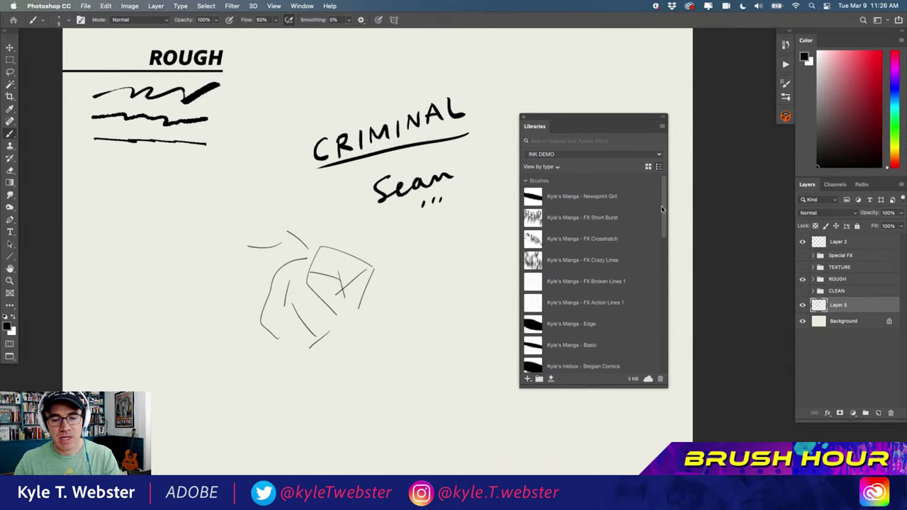
scroll(663, 212, down, 8)
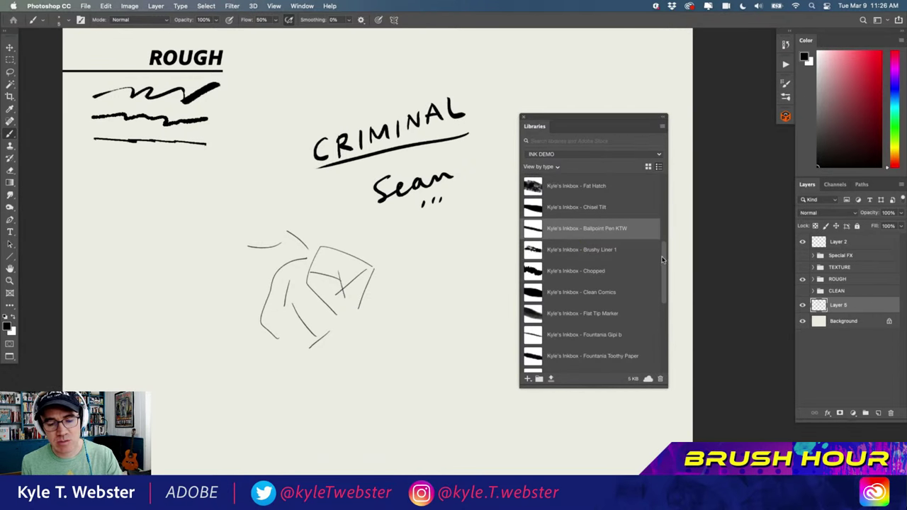
scroll(537, 276, down, 3)
scroll(537, 297, down, 1)
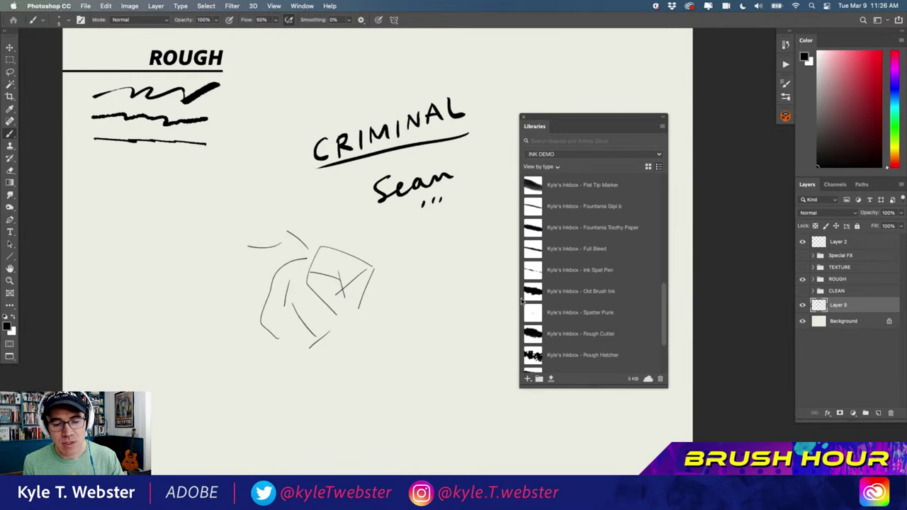
click(524, 294)
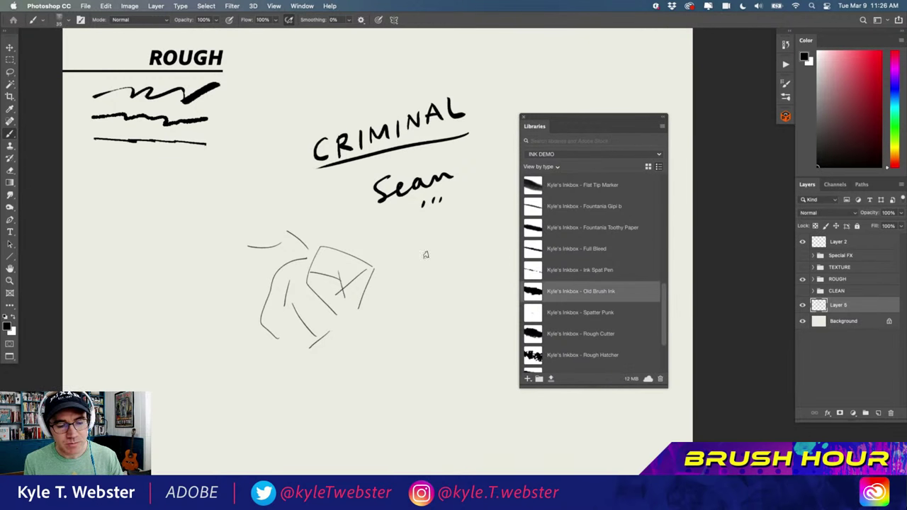
scroll(663, 306, down, 3)
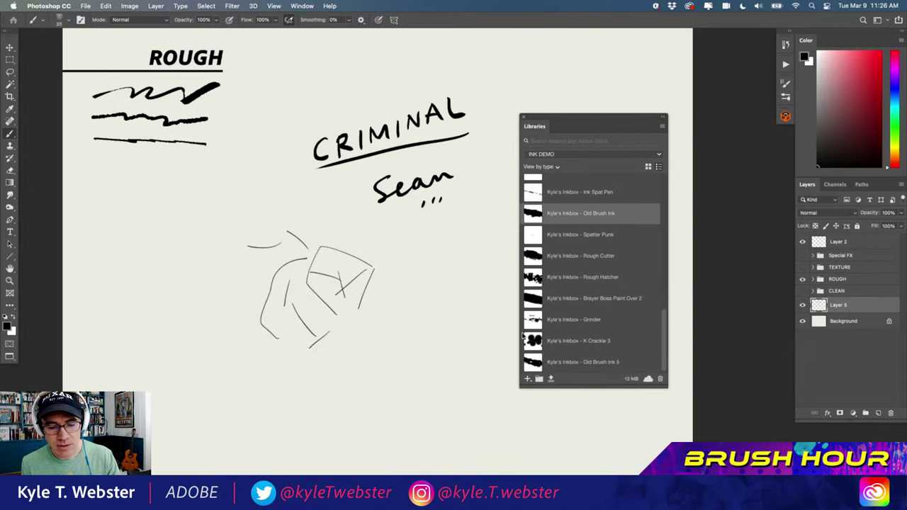
scroll(539, 312, up, 4)
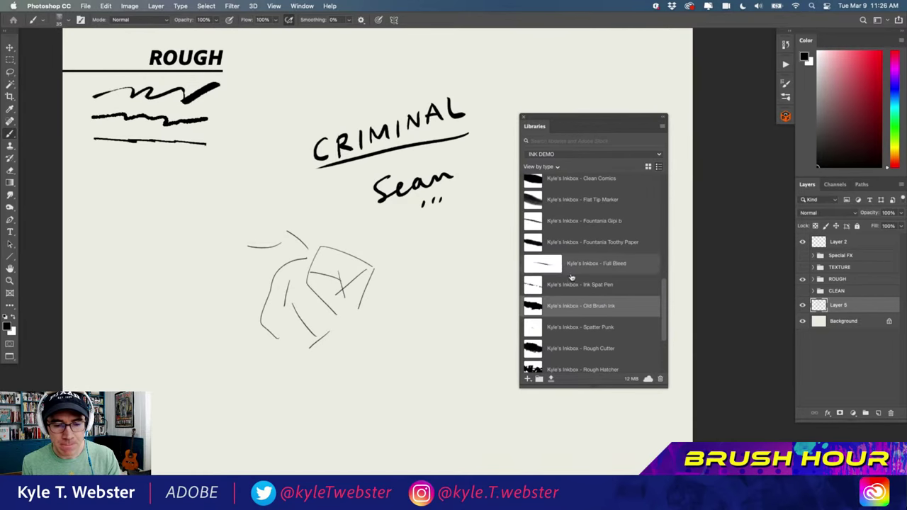
scroll(555, 233, up, 5)
scroll(552, 212, up, 3)
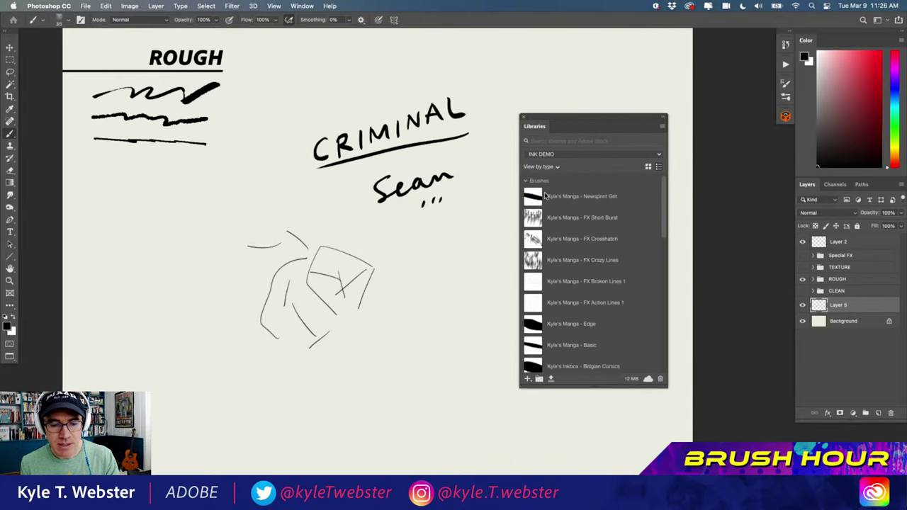
Choose the Brush Pen Dry Wow 2 preset from the full brush preset list
click(784, 97)
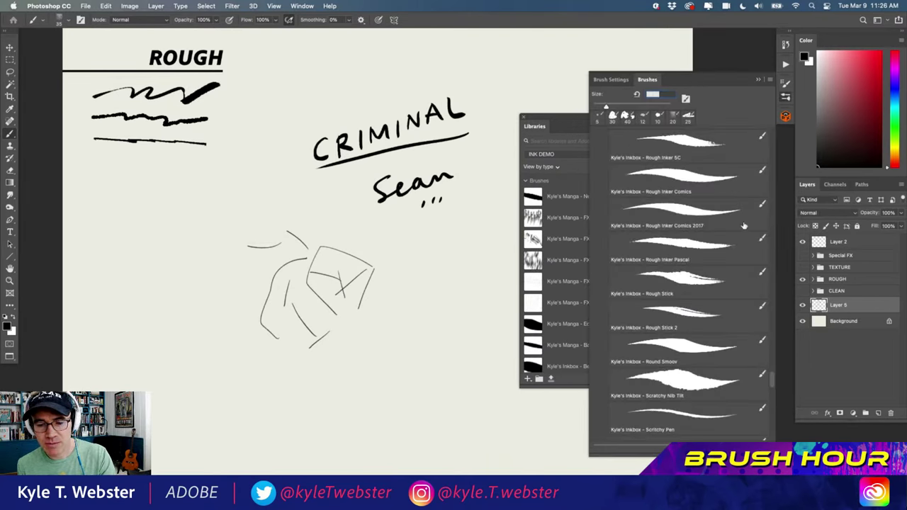
mouse_move(772, 376)
mouse_down()
mouse_move(751, 340)
mouse_move(604, 238)
mouse_move(608, 202)
mouse_up()
scroll(610, 202, up, 3)
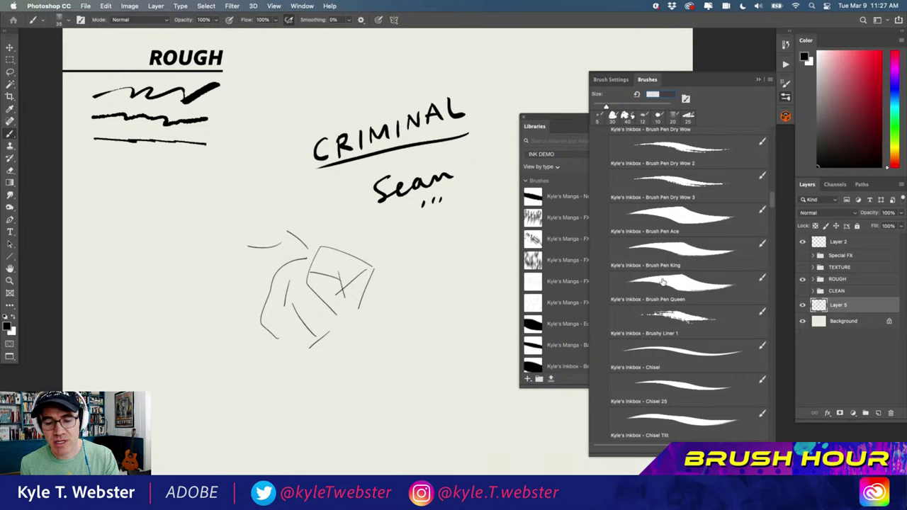
drag(771, 196, 771, 187)
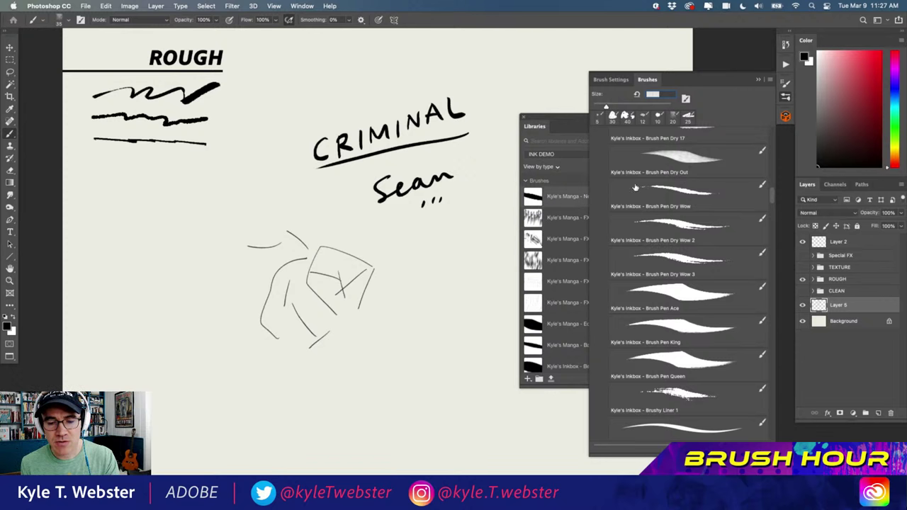
click(662, 223)
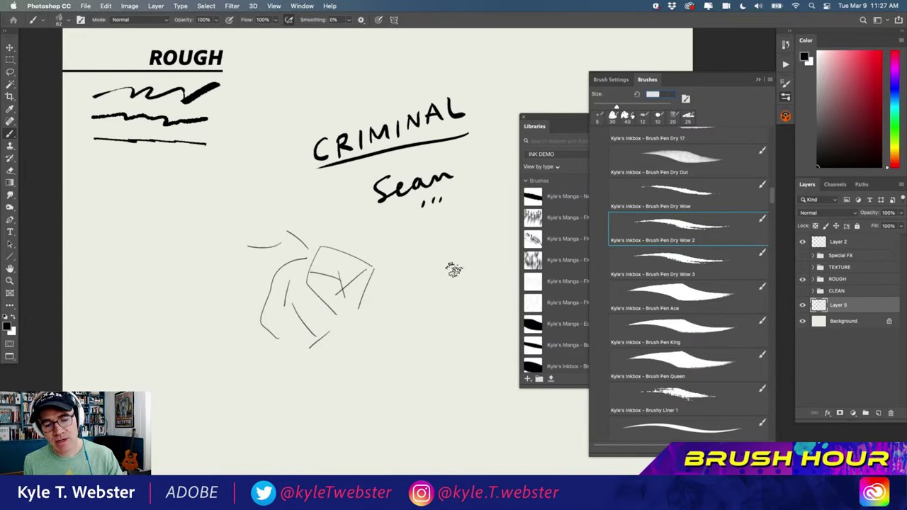
Try diagonal, long curving and horizontal test strokes, then undo them
mouse_move(453, 269)
mouse_down()
mouse_move(436, 298)
mouse_move(438, 373)
mouse_move(385, 371)
mouse_move(306, 415)
mouse_move(215, 351)
mouse_move(190, 274)
mouse_up()
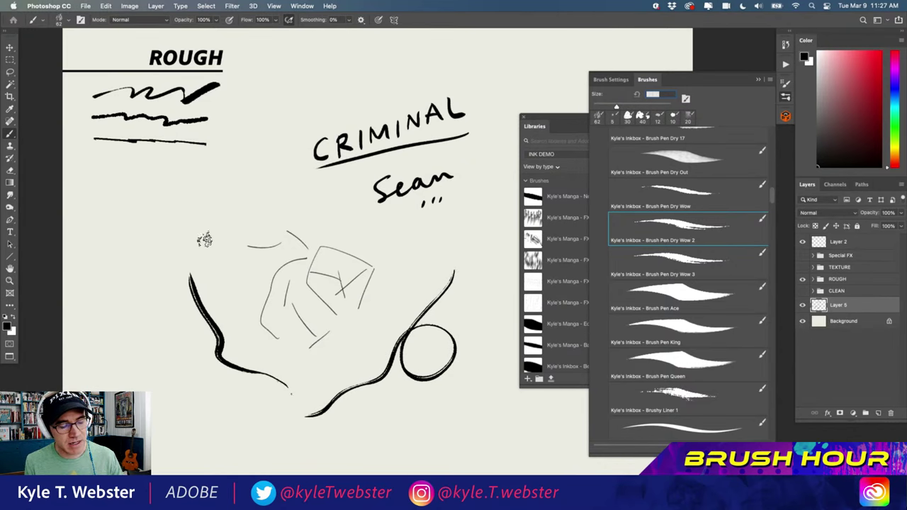
mouse_move(209, 235)
mouse_down()
mouse_move(140, 252)
mouse_move(145, 322)
mouse_move(188, 399)
mouse_move(219, 417)
mouse_up()
drag(477, 445, 289, 455)
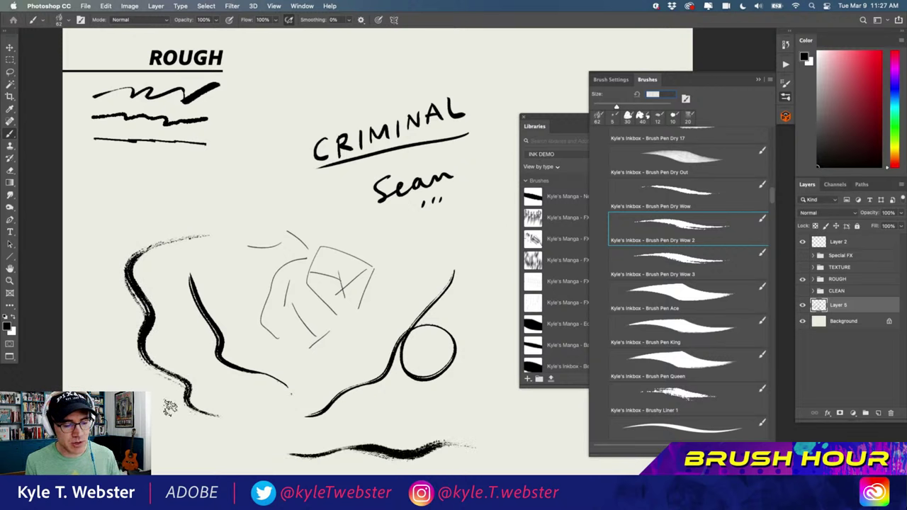
key(super+z)
key(super+z)
key(super+z)
key(super+z)
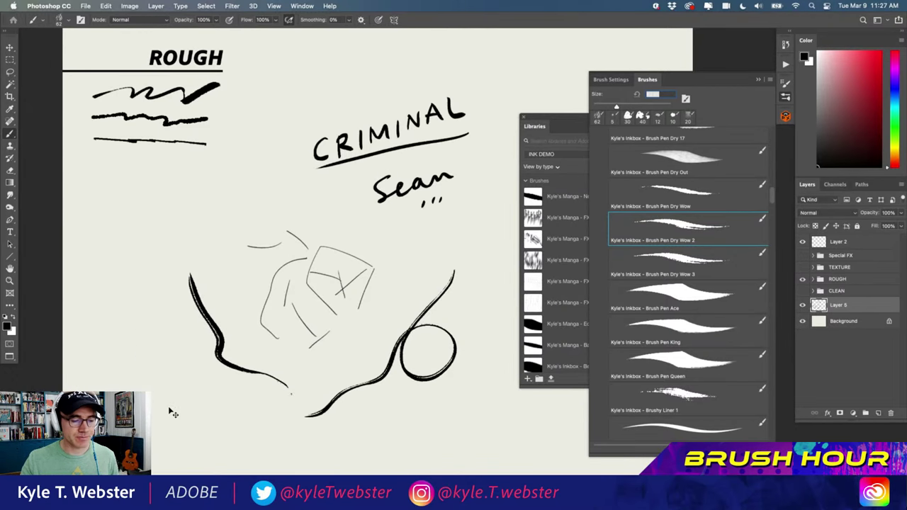
With the Brush Pen Dry Wow brush, ink a U-shaped loop, a long curve, and two wavy lines
key(comma)
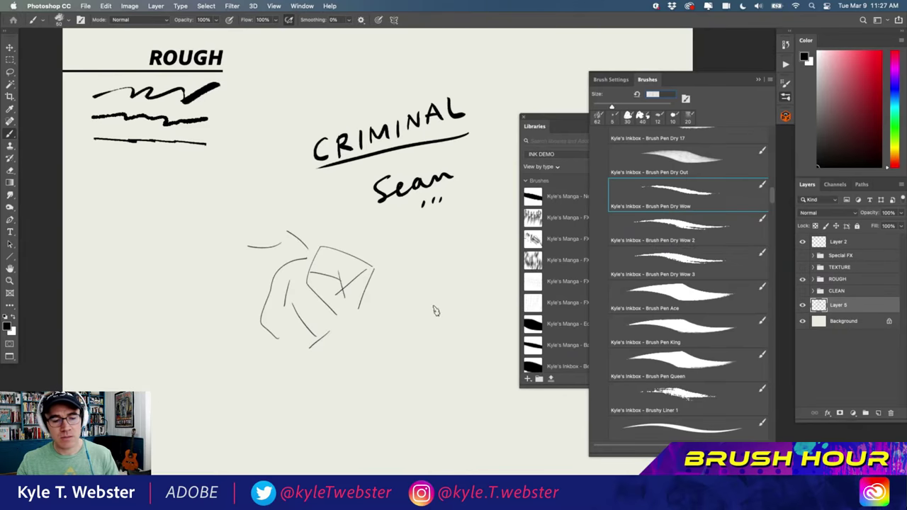
mouse_move(402, 360)
mouse_down()
mouse_move(376, 416)
mouse_move(347, 393)
mouse_move(392, 342)
mouse_up()
mouse_move(409, 287)
mouse_down()
mouse_move(426, 318)
mouse_move(440, 410)
mouse_move(409, 431)
mouse_up()
click(312, 409)
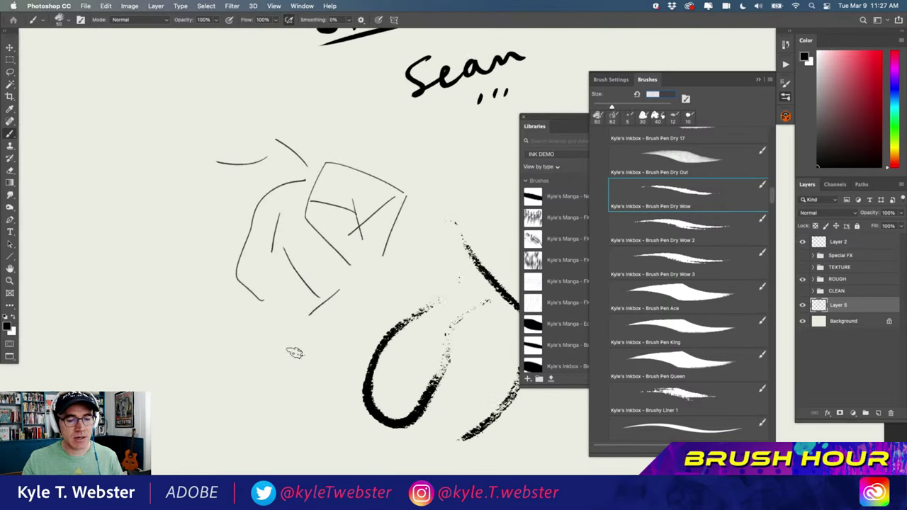
mouse_move(302, 384)
mouse_down()
mouse_move(257, 380)
mouse_move(163, 246)
mouse_up()
mouse_move(132, 272)
mouse_down()
mouse_move(147, 310)
mouse_move(222, 397)
mouse_move(272, 409)
mouse_move(217, 423)
mouse_move(133, 356)
mouse_up()
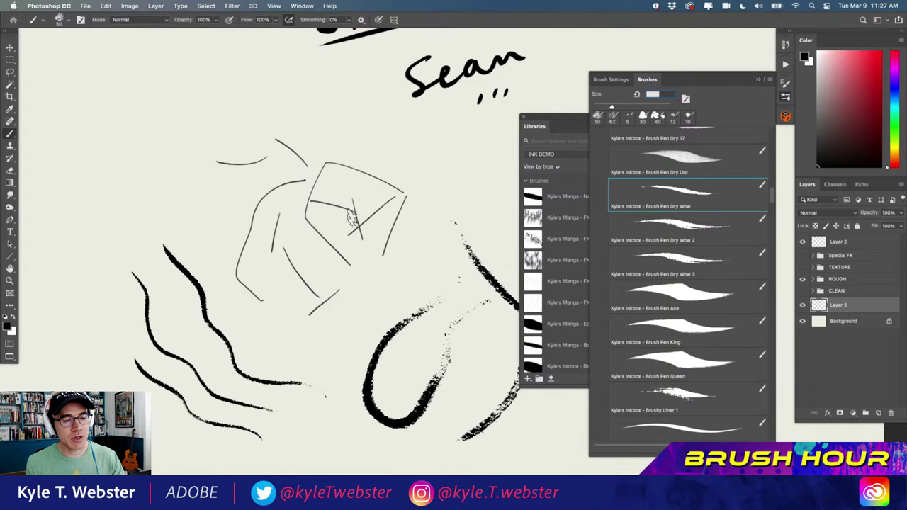
Fill the box with heavy black dry-brush shading, then select and delete all artwork on the layer
mouse_move(354, 214)
mouse_down()
mouse_move(304, 204)
mouse_move(353, 225)
mouse_move(333, 236)
mouse_move(312, 206)
mouse_move(316, 225)
mouse_move(347, 248)
mouse_up()
mouse_move(319, 222)
mouse_down()
mouse_move(351, 264)
mouse_move(306, 212)
mouse_move(316, 225)
mouse_move(347, 227)
mouse_move(337, 250)
mouse_move(363, 252)
mouse_move(365, 264)
mouse_up()
mouse_move(346, 234)
mouse_down()
mouse_move(362, 262)
mouse_move(351, 245)
mouse_move(394, 193)
mouse_move(370, 201)
mouse_move(379, 213)
mouse_move(349, 190)
mouse_move(383, 186)
mouse_move(357, 173)
mouse_move(396, 204)
mouse_move(379, 251)
mouse_move(393, 202)
mouse_move(379, 177)
mouse_up()
drag(309, 319, 261, 340)
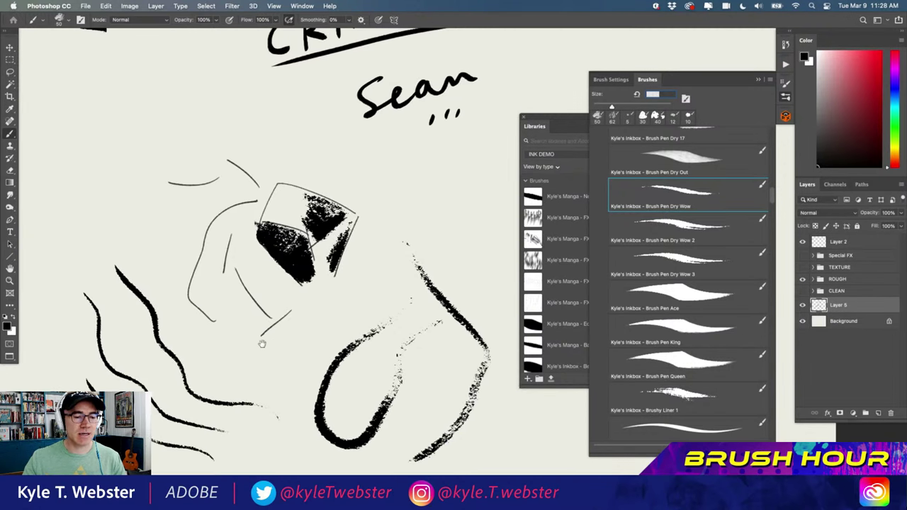
key(super+a)
key(BackSpace)
Drop the selection, choose the Inkbox - Chisel brush, and ink a thin curved eyebrow
key(super+d)
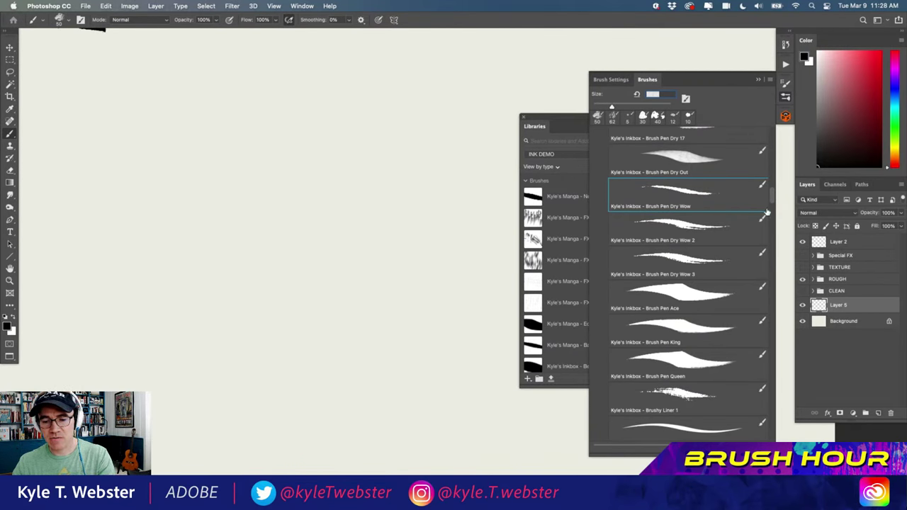
scroll(769, 202, up, 5)
click(675, 217)
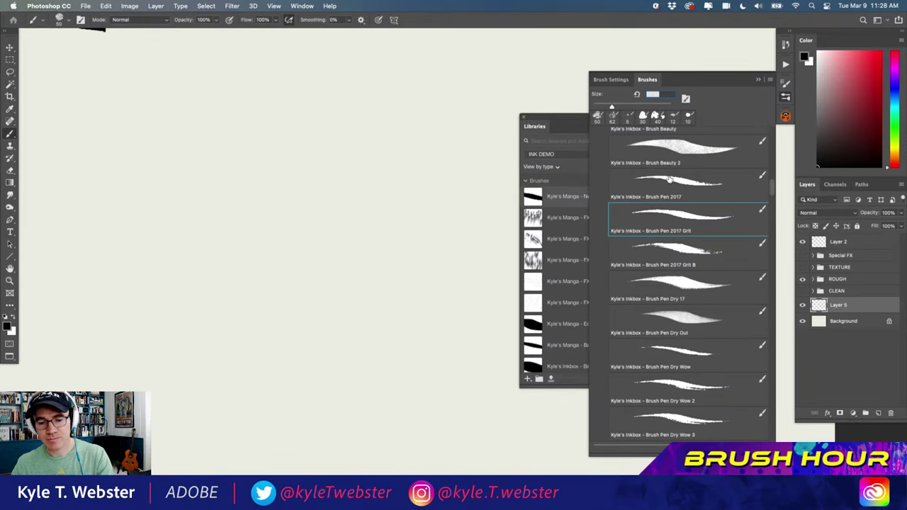
scroll(766, 195, down, 7)
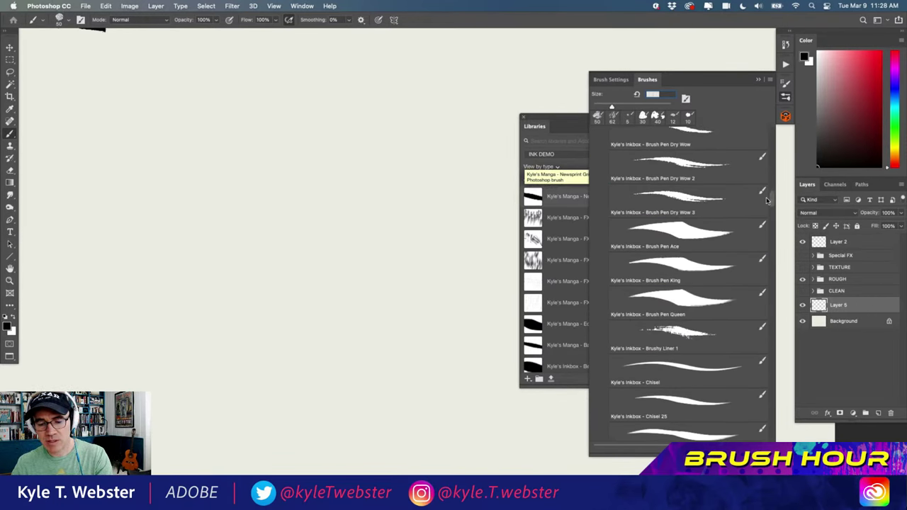
click(673, 358)
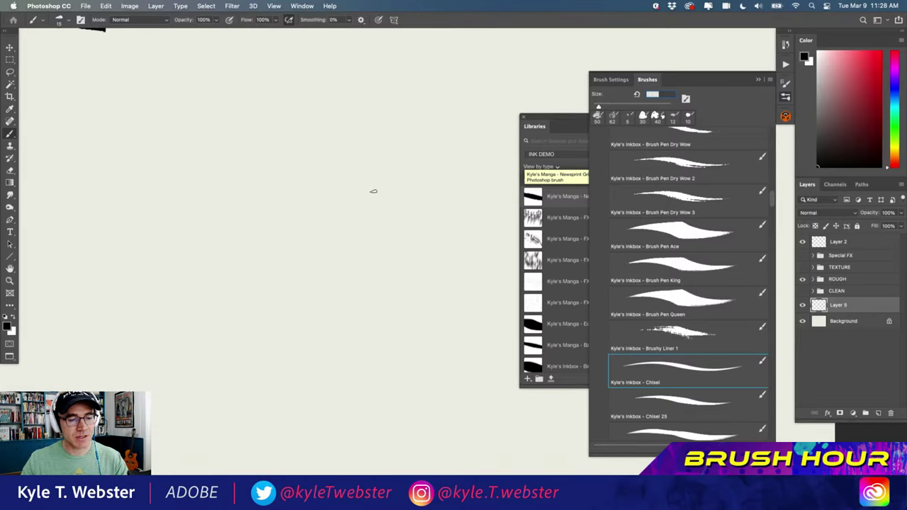
drag(374, 190, 297, 190)
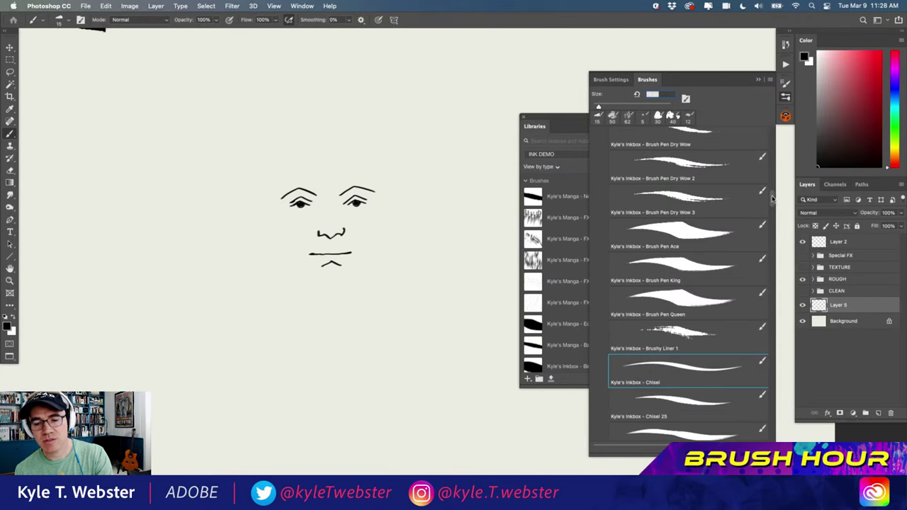
Switch back to Brush Pen Dry Wow and thicken both eyebrows with dense rough scribbles
drag(773, 199, 773, 186)
click(666, 259)
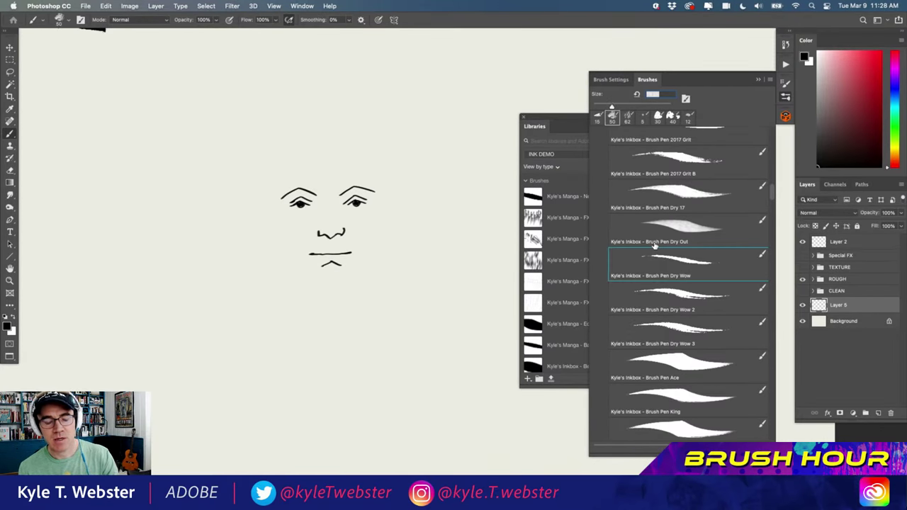
mouse_move(342, 202)
mouse_down()
mouse_move(349, 194)
mouse_move(339, 193)
mouse_move(342, 206)
mouse_move(364, 194)
mouse_up()
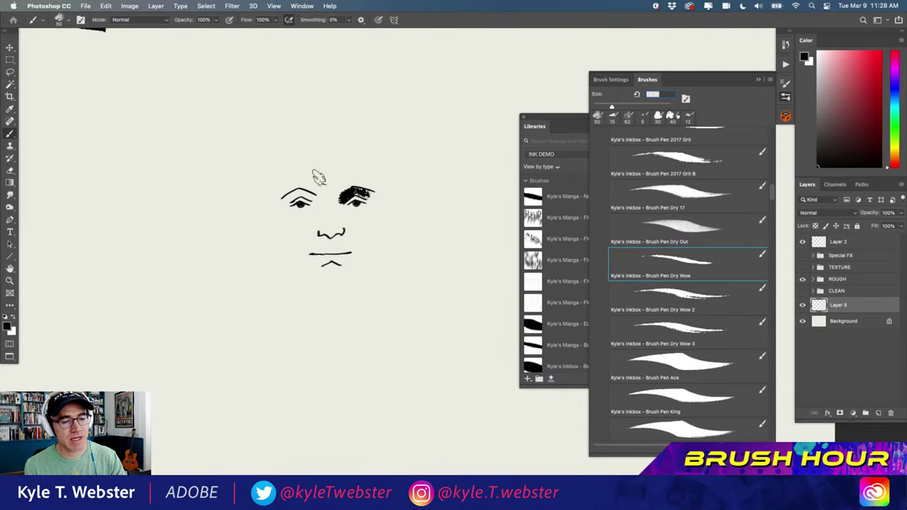
mouse_move(304, 197)
mouse_down()
mouse_move(315, 200)
mouse_move(291, 197)
mouse_move(339, 197)
mouse_move(340, 213)
mouse_move(343, 197)
mouse_move(339, 227)
mouse_move(347, 206)
mouse_move(342, 225)
mouse_move(319, 213)
mouse_move(323, 198)
mouse_move(321, 227)
mouse_move(309, 194)
mouse_move(335, 240)
mouse_move(331, 252)
mouse_move(326, 241)
mouse_move(330, 261)
mouse_move(349, 253)
mouse_move(322, 251)
mouse_move(313, 255)
mouse_move(338, 268)
mouse_move(319, 265)
mouse_up()
Hatch dark shading on both cheeks, the face's right edge and hair, then load Manga - Basic
mouse_move(367, 219)
mouse_down()
mouse_move(353, 247)
mouse_move(364, 242)
mouse_move(354, 273)
mouse_move(353, 245)
mouse_move(347, 275)
mouse_up()
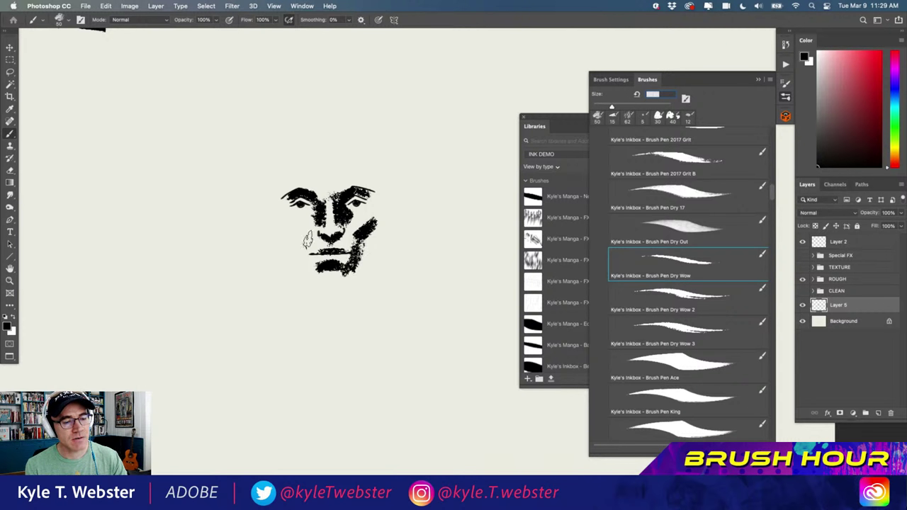
drag(301, 233, 298, 254)
mouse_move(365, 195)
mouse_down()
mouse_move(379, 216)
mouse_move(375, 209)
mouse_move(363, 237)
mouse_move(362, 266)
mouse_move(382, 224)
mouse_move(363, 266)
mouse_move(373, 238)
mouse_move(333, 289)
mouse_move(340, 273)
mouse_move(346, 284)
mouse_move(328, 293)
mouse_move(312, 284)
mouse_move(295, 252)
mouse_up()
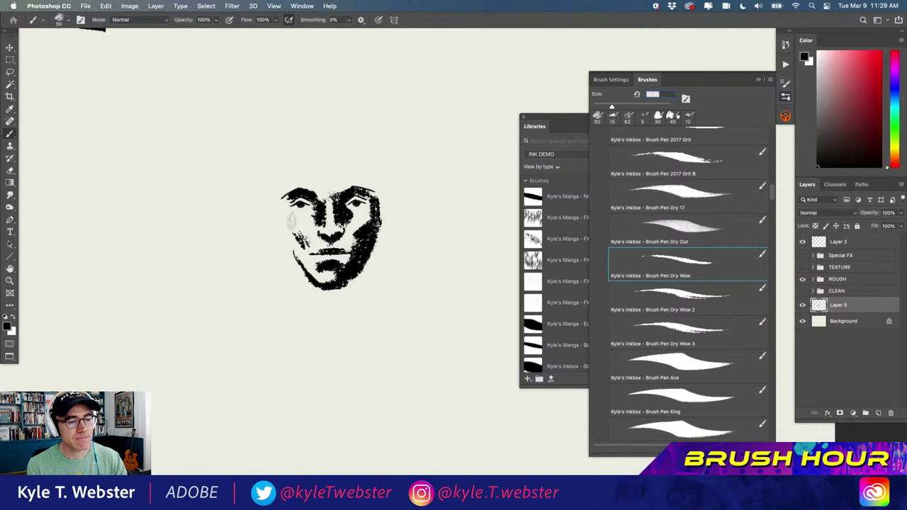
mouse_move(359, 176)
mouse_down()
mouse_move(373, 186)
mouse_move(379, 177)
mouse_move(375, 213)
mouse_move(367, 158)
mouse_move(373, 186)
mouse_up()
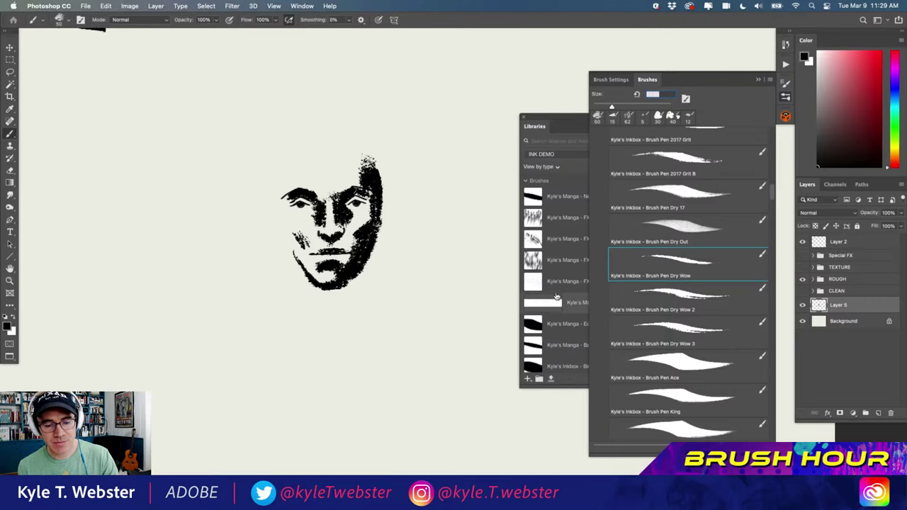
drag(558, 124, 549, 120)
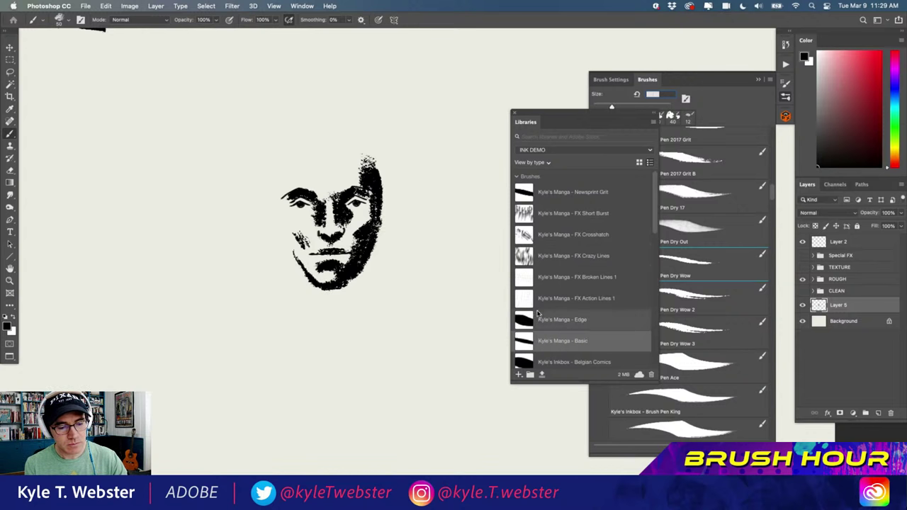
click(521, 343)
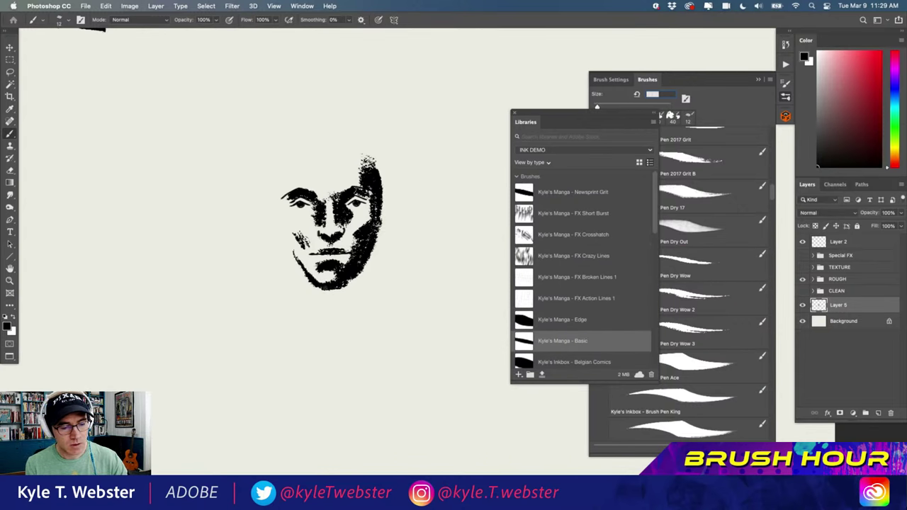
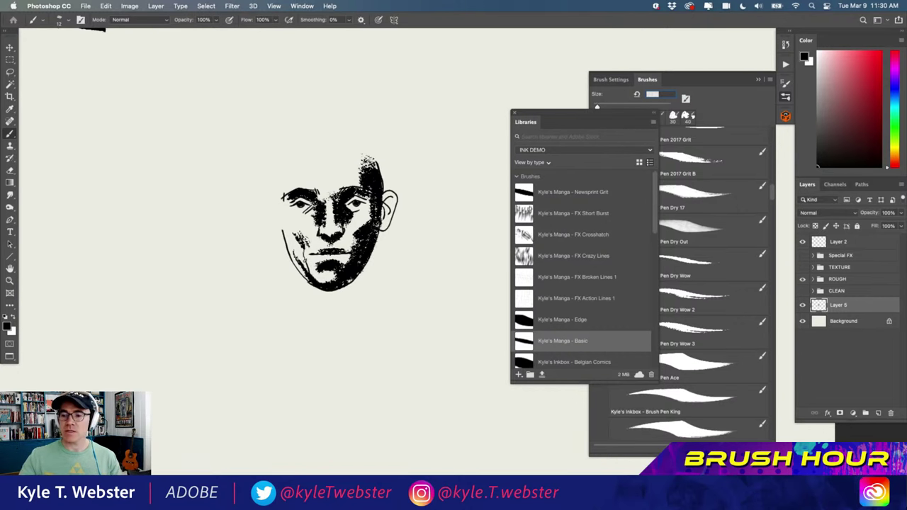
Delete the ink face sketch and scroll to bring the whole ROUGH sample page into view
key(Delete)
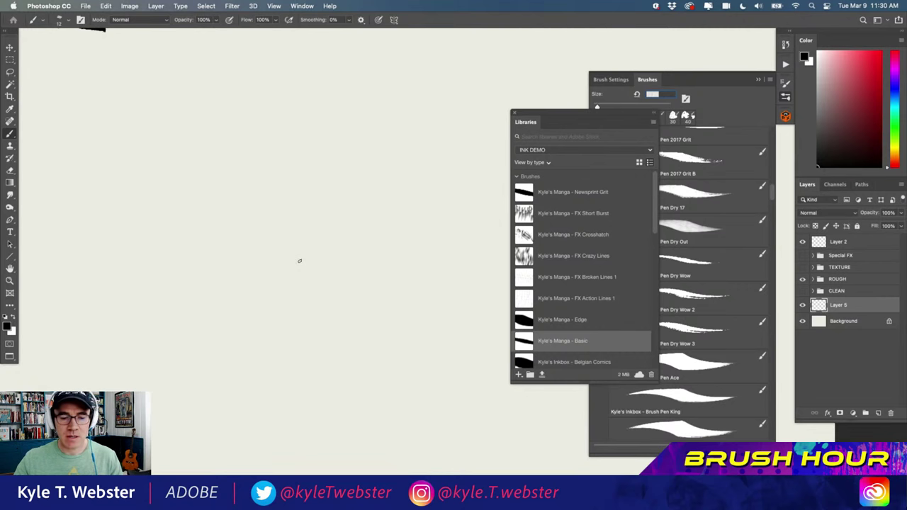
drag(538, 113, 535, 111)
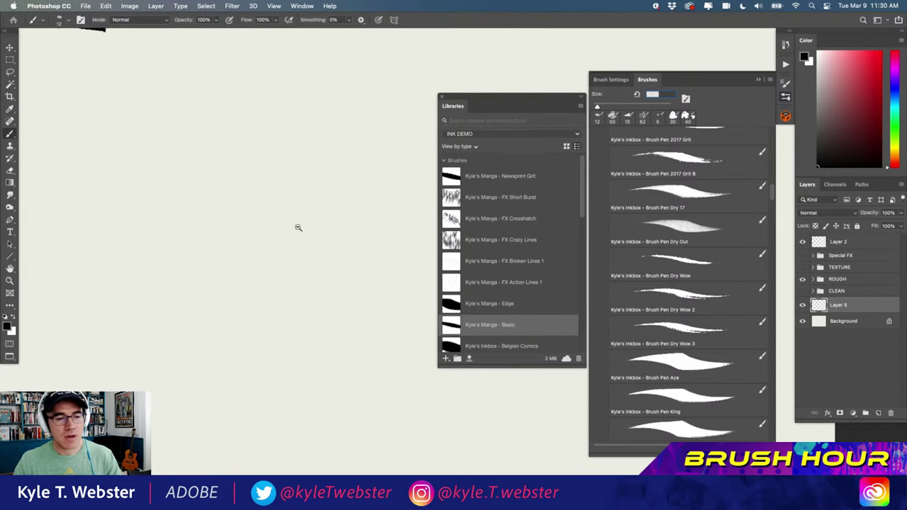
scroll(298, 227, down, 5)
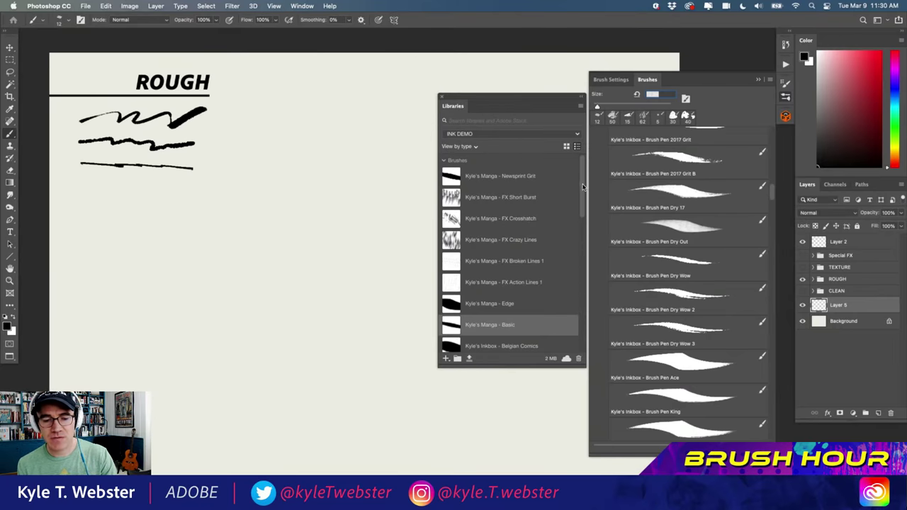
scroll(583, 187, down, 3)
scroll(459, 164, up, 3)
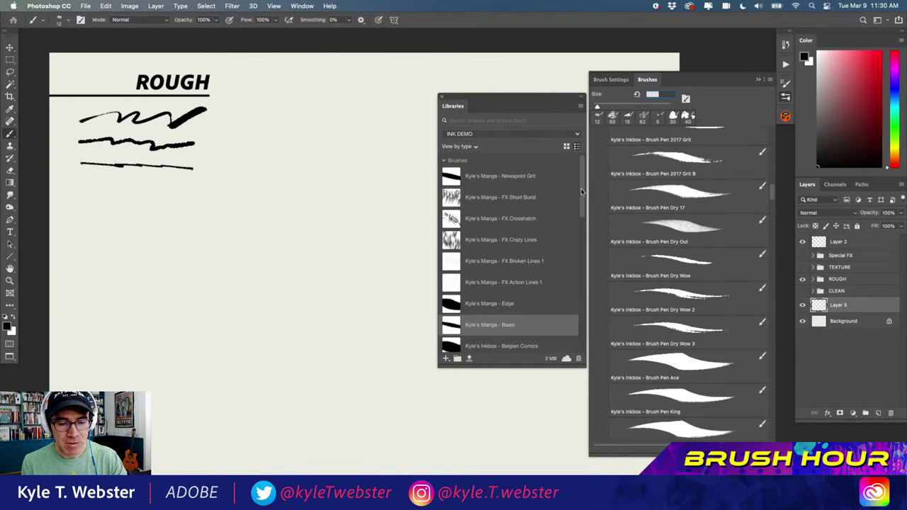
scroll(532, 215, down, 5)
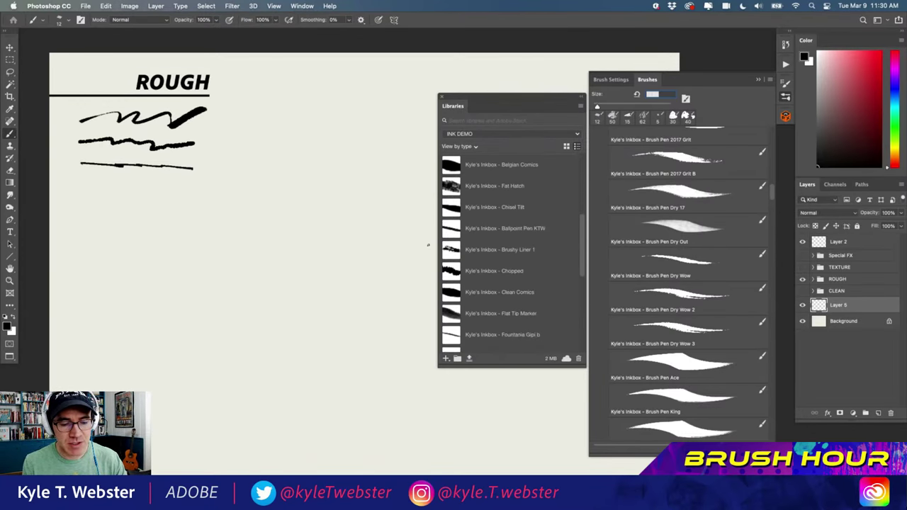
scroll(484, 278, down, 5)
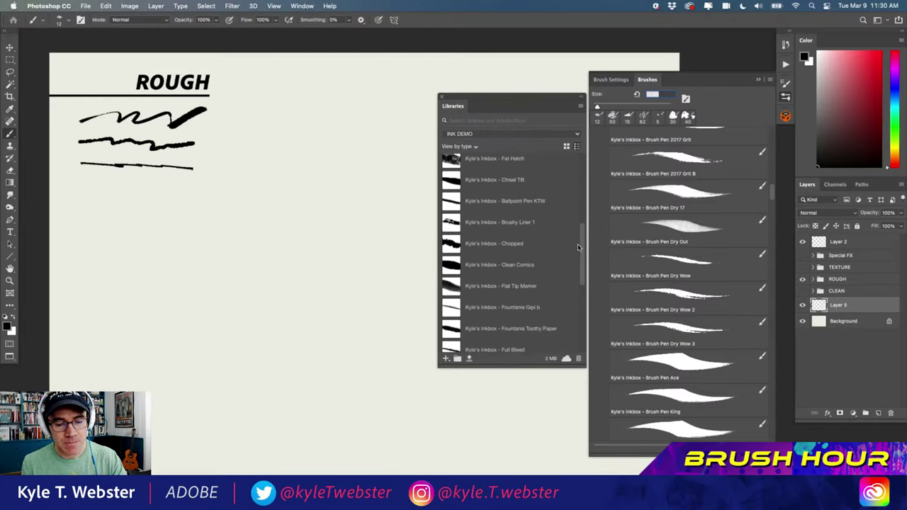
scroll(484, 278, down, 5)
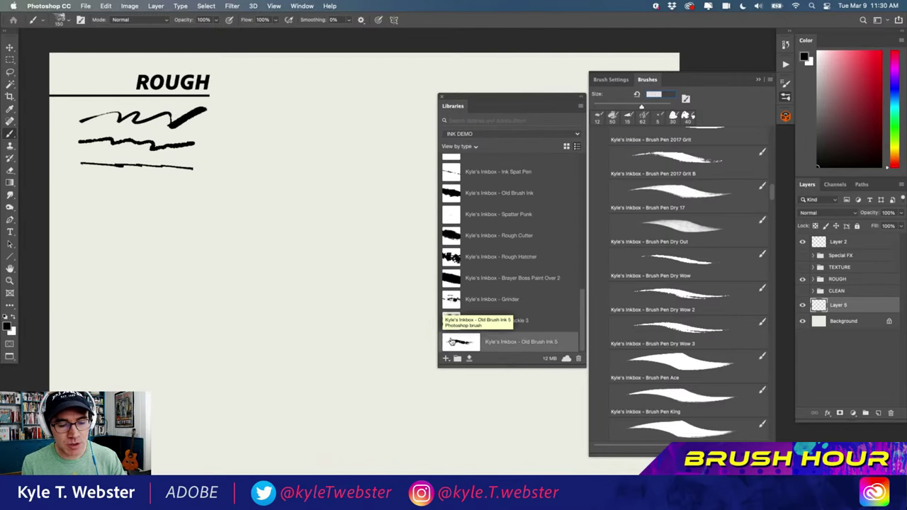
Paint a test blob with Old Brush Ink 5, then select all and delete it
click(453, 346)
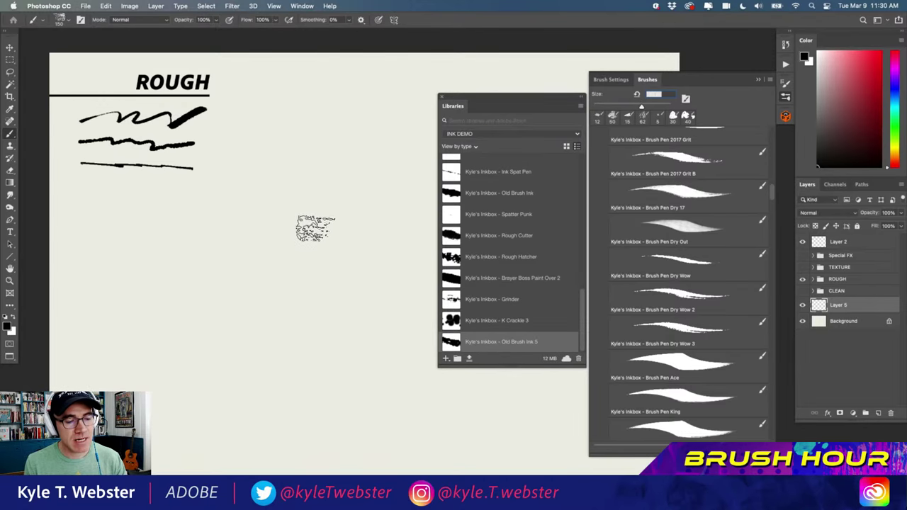
mouse_move(323, 228)
mouse_down()
mouse_move(324, 287)
mouse_move(309, 231)
mouse_move(285, 236)
mouse_move(298, 195)
mouse_move(320, 191)
mouse_move(348, 243)
mouse_move(333, 166)
mouse_move(354, 198)
mouse_move(375, 268)
mouse_move(344, 294)
mouse_move(291, 316)
mouse_move(280, 225)
mouse_move(259, 283)
mouse_move(248, 272)
mouse_up()
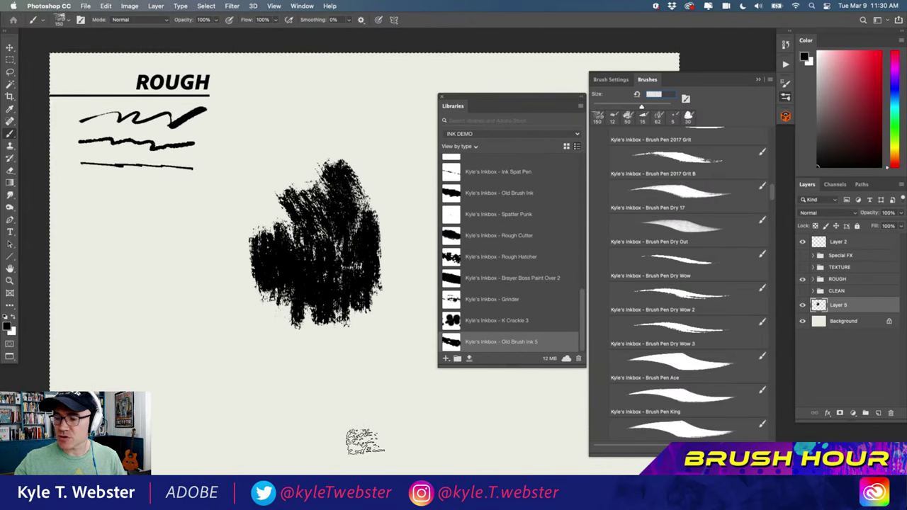
key(super+a)
key(BackSpace)
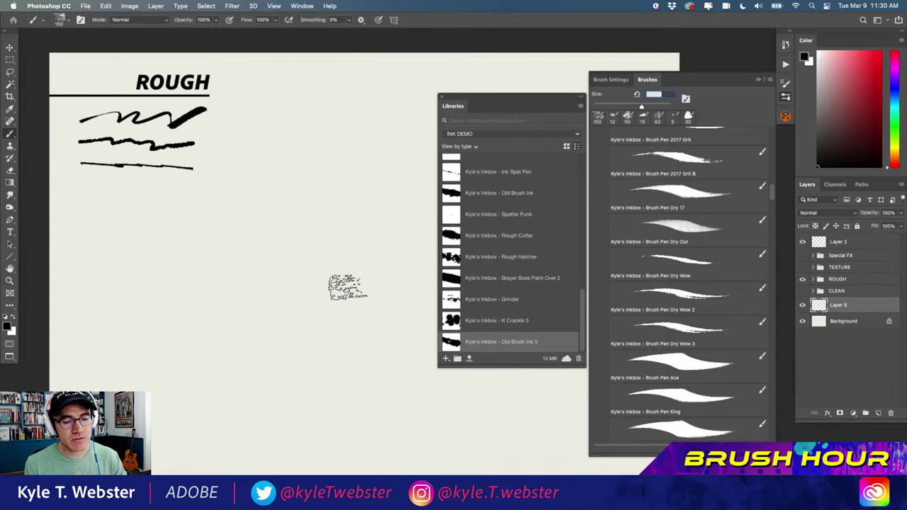
Switch to the Fountania Gipi b brush from the library
click(478, 170)
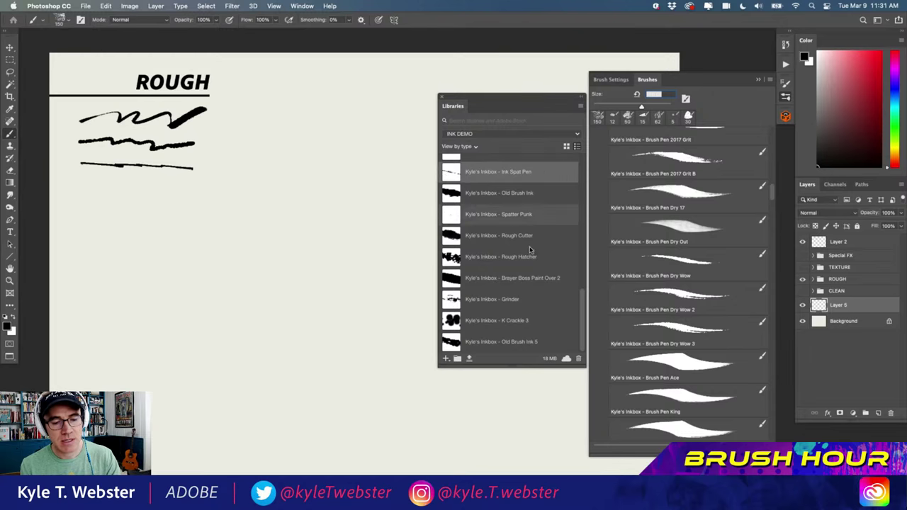
scroll(482, 184, up, 5)
click(486, 195)
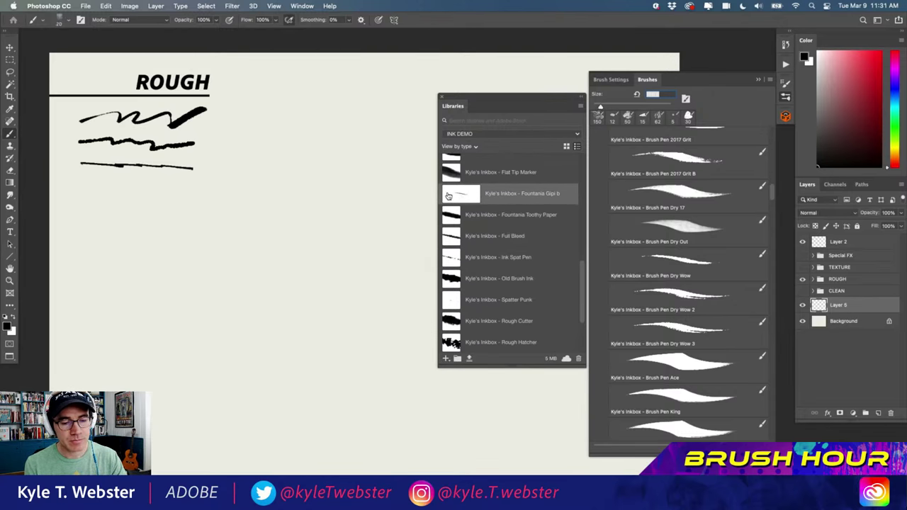
Draw a thin-line house outline with a small box beside it using Fountania Gipi b
drag(362, 275, 270, 300)
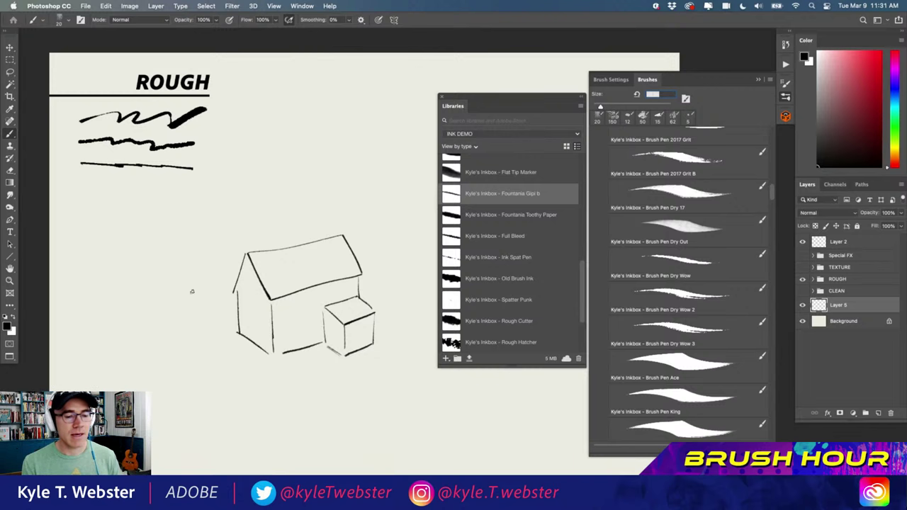
scroll(496, 262, down, 4)
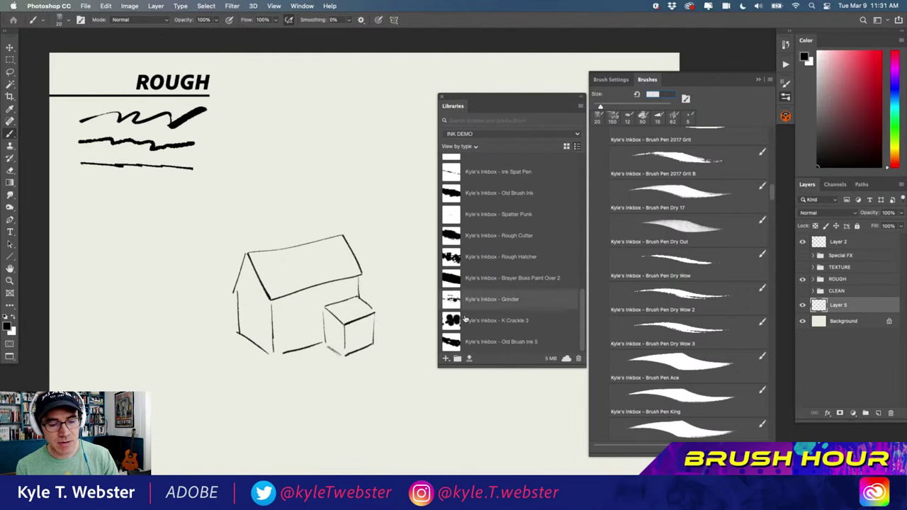
Shade the house walls, left gable and small box with a smaller Old Brush Ink 5
click(453, 337)
mouse_move(340, 321)
mouse_down()
mouse_move(371, 319)
mouse_move(355, 324)
mouse_move(352, 343)
mouse_move(350, 330)
mouse_move(373, 318)
mouse_move(375, 327)
mouse_move(359, 347)
mouse_up()
key(super+z)
key(bracketleft)
key(bracketleft)
key(bracketleft)
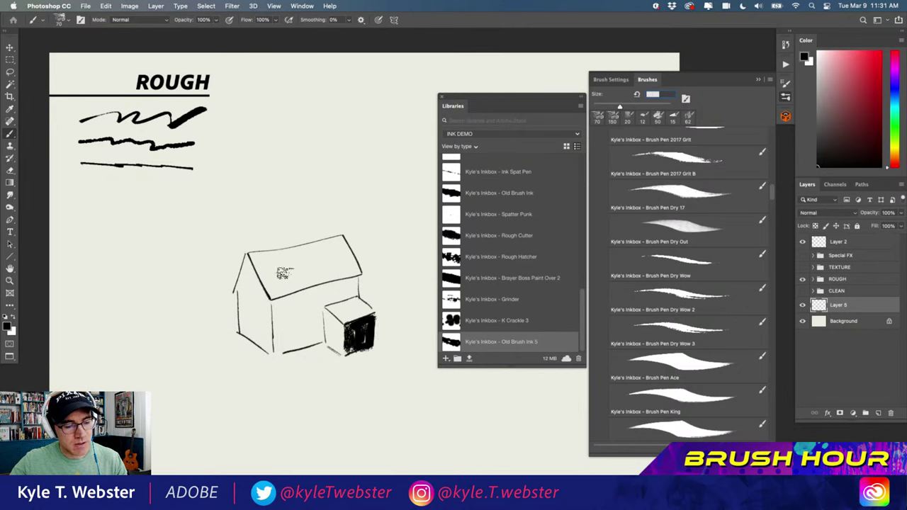
mouse_move(306, 318)
mouse_down()
mouse_move(296, 341)
mouse_move(292, 301)
mouse_move(295, 315)
mouse_move(280, 339)
mouse_move(278, 305)
mouse_move(268, 305)
mouse_move(278, 348)
mouse_move(288, 338)
mouse_move(301, 348)
mouse_move(281, 315)
mouse_move(291, 302)
mouse_move(276, 298)
mouse_move(331, 294)
mouse_move(358, 282)
mouse_up()
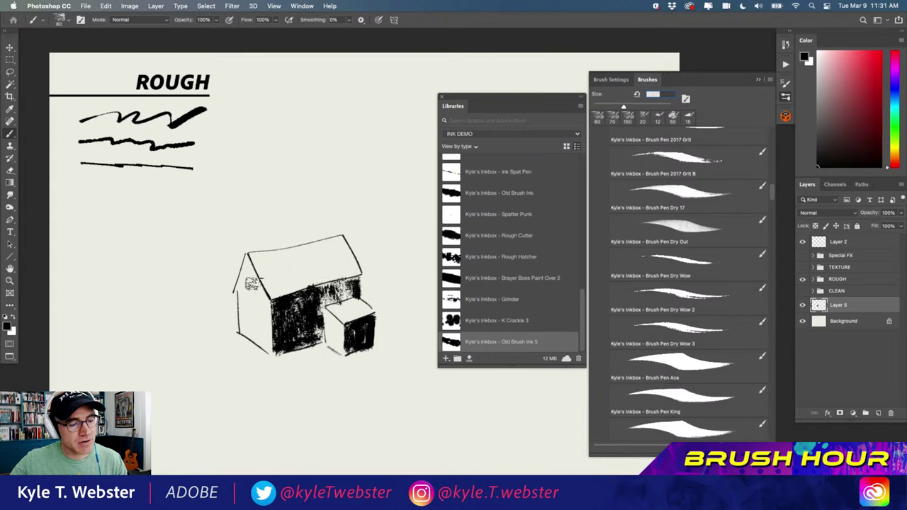
mouse_move(251, 267)
mouse_down()
mouse_move(263, 295)
mouse_move(244, 269)
mouse_move(238, 286)
mouse_move(243, 260)
mouse_up()
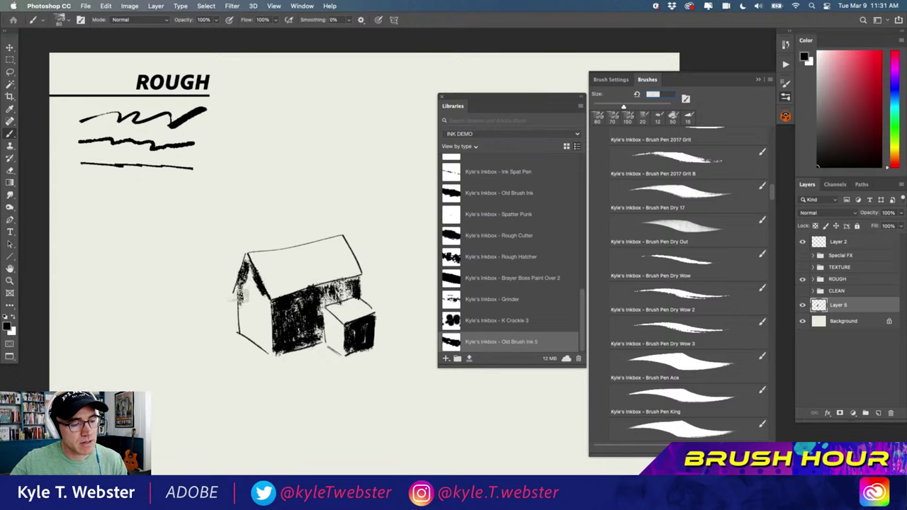
drag(241, 294, 249, 256)
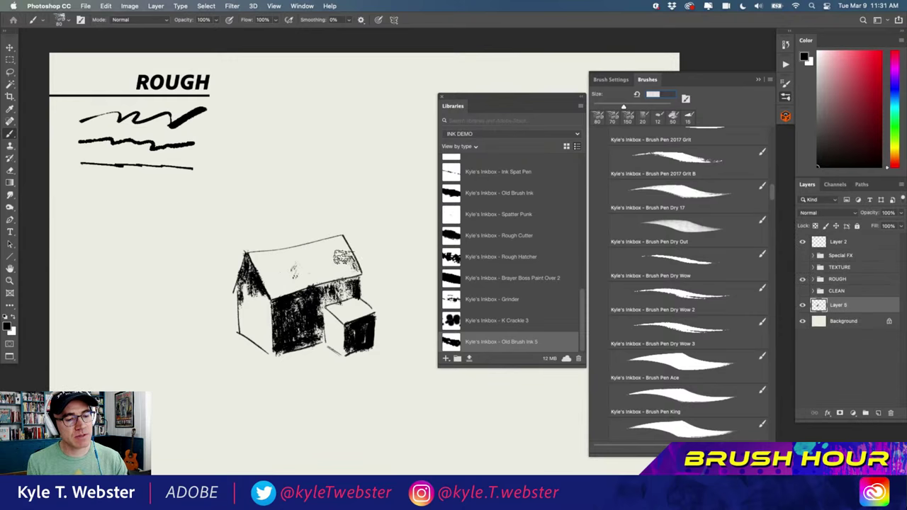
drag(268, 301, 259, 330)
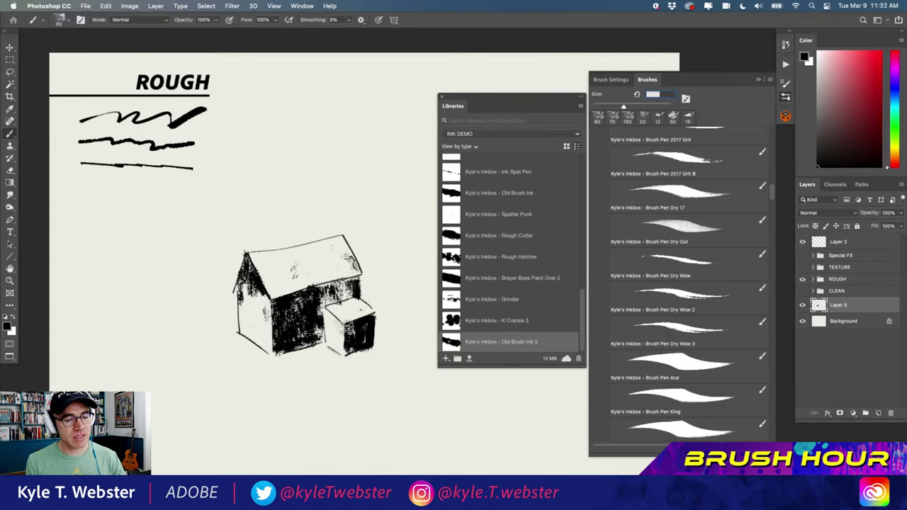
mouse_move(344, 329)
mouse_down()
mouse_move(340, 347)
mouse_move(330, 326)
mouse_move(333, 348)
mouse_move(328, 319)
mouse_up()
mouse_move(263, 314)
mouse_down()
mouse_move(254, 338)
mouse_move(260, 315)
mouse_move(256, 333)
mouse_move(246, 316)
mouse_move(262, 340)
mouse_move(232, 295)
mouse_up()
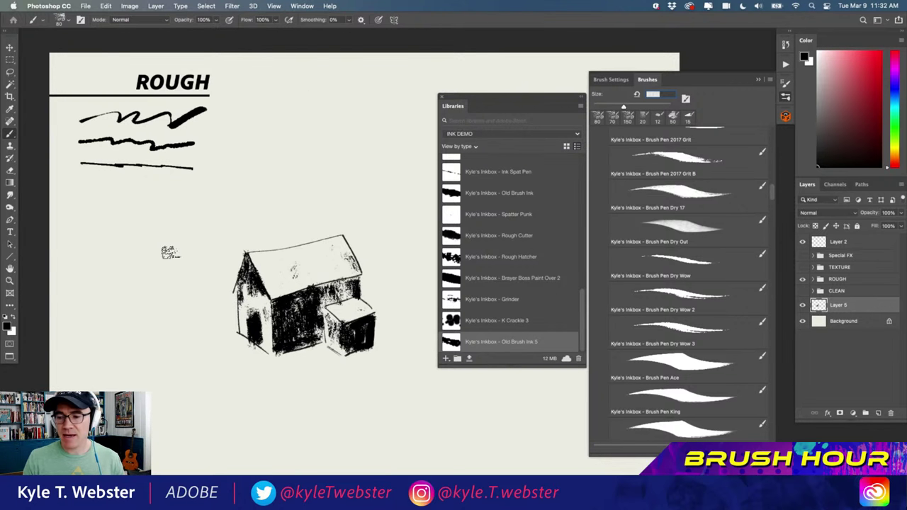
Add streak lines across the roof with the Rough Cutter brush
click(457, 237)
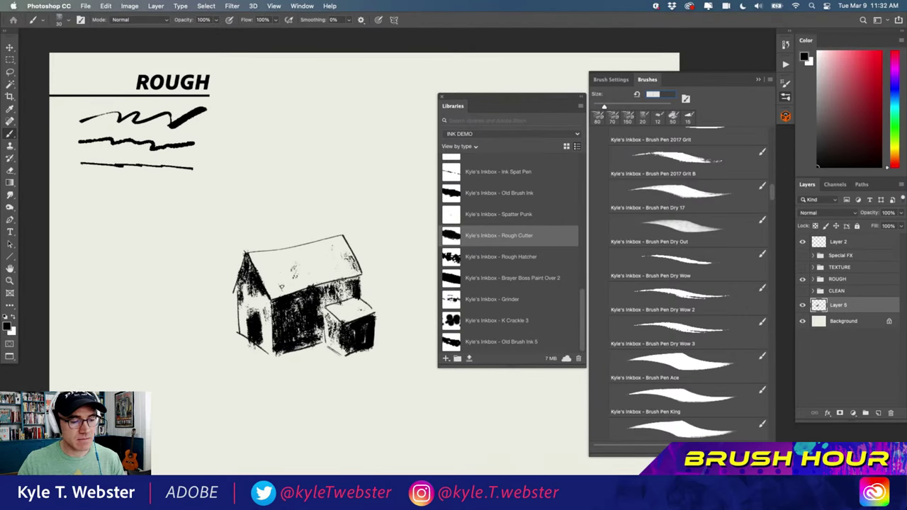
drag(275, 256, 285, 275)
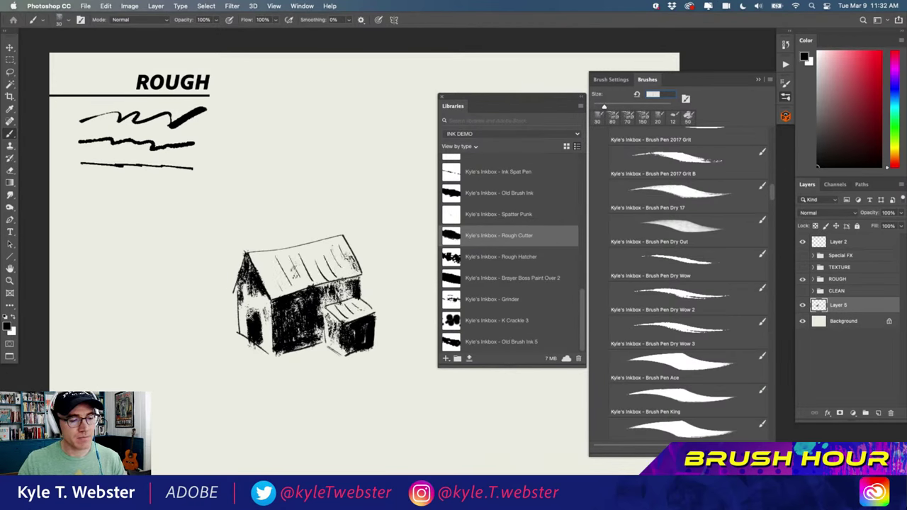
key(super+equal)
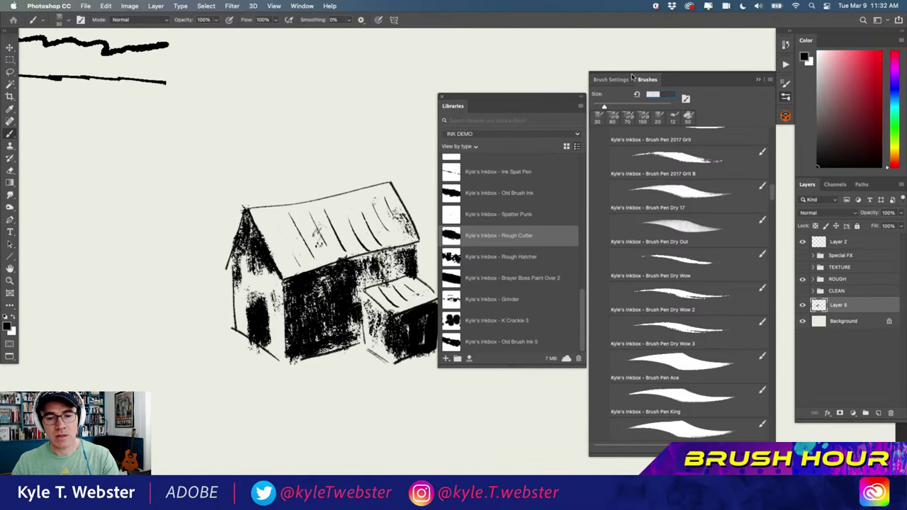
Close brush settings, move the library panel right, and pan the view toward the house
click(757, 80)
drag(506, 103, 638, 127)
drag(216, 307, 315, 313)
scroll(736, 322, up, 5)
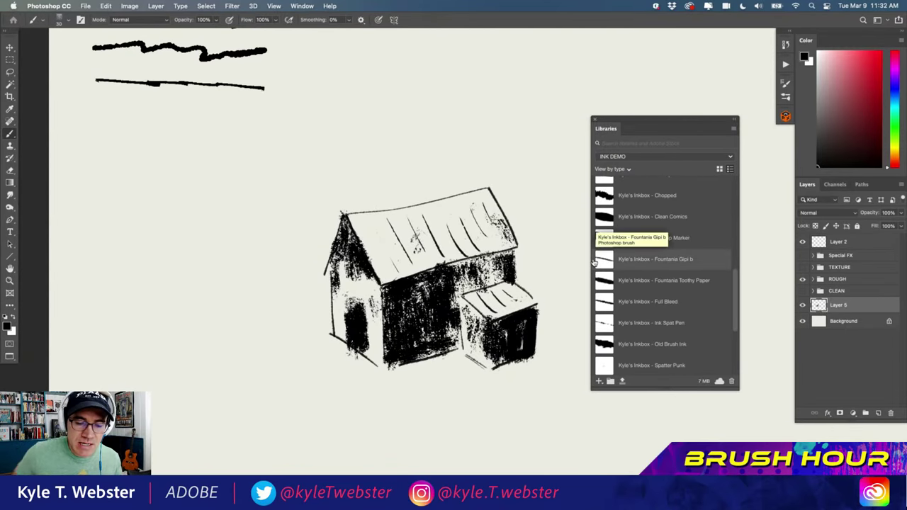
scroll(599, 241, up, 5)
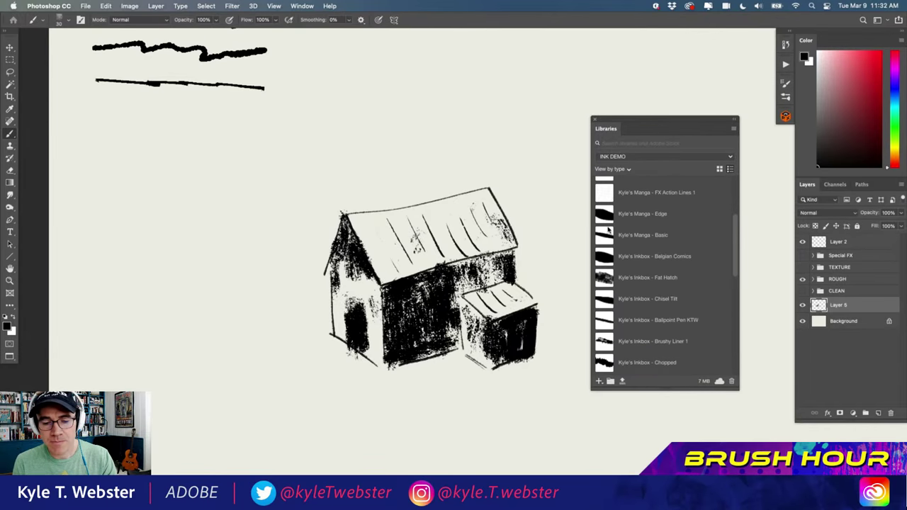
scroll(599, 202, up, 4)
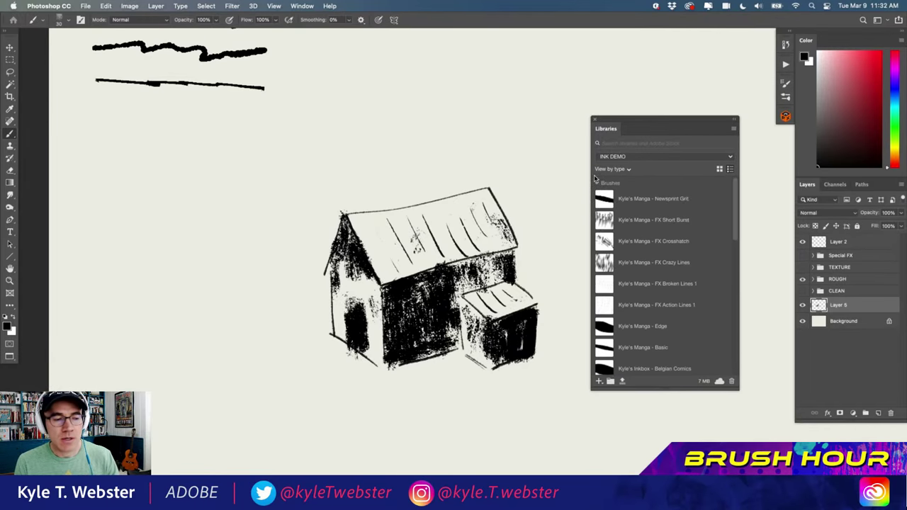
mouse_move(264, 80)
mouse_down()
mouse_move(89, 73)
mouse_move(115, 94)
mouse_move(296, 99)
mouse_up()
key(super+z)
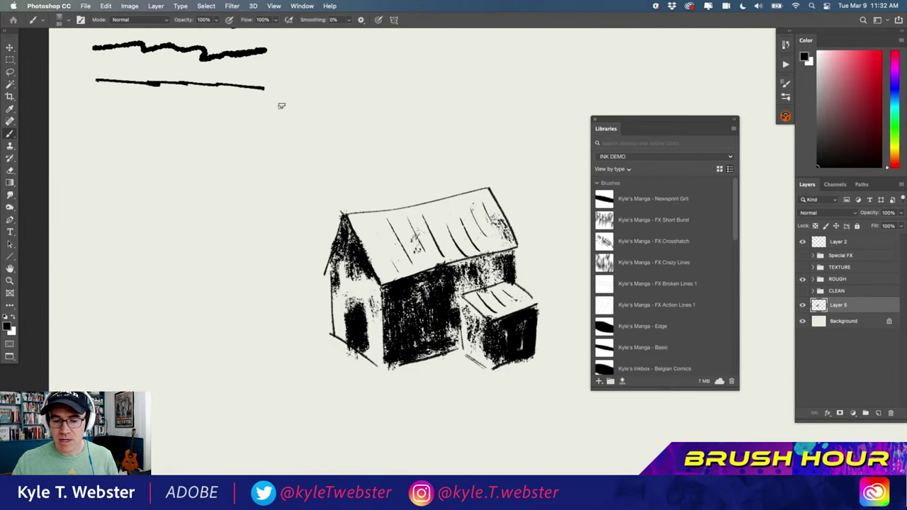
Select Kyle's Inkbox Full Bleed brush from the INK DEMO library
scroll(599, 274, down, 9)
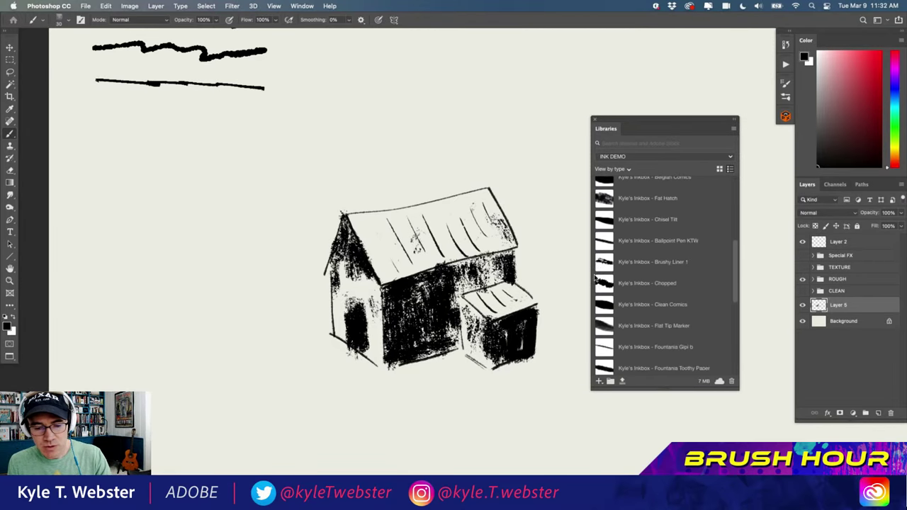
scroll(595, 275, down, 5)
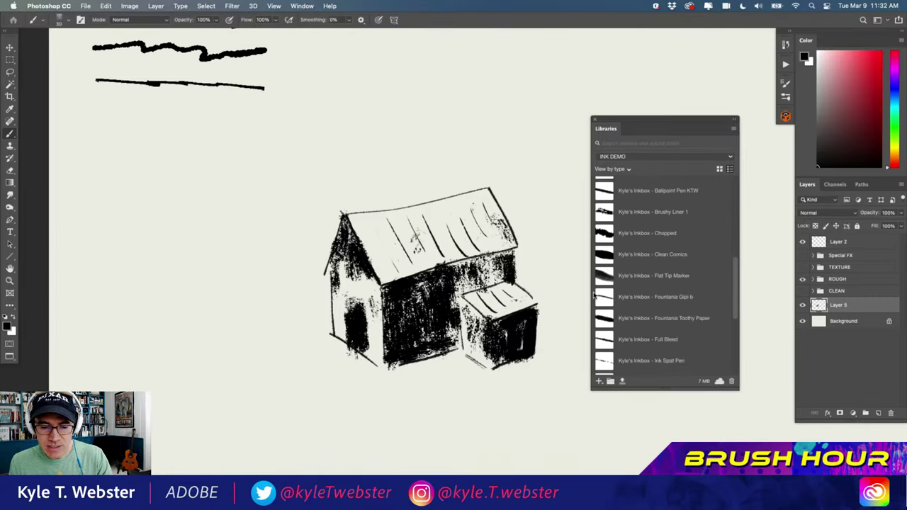
scroll(594, 310, down, 1)
scroll(594, 312, down, 2)
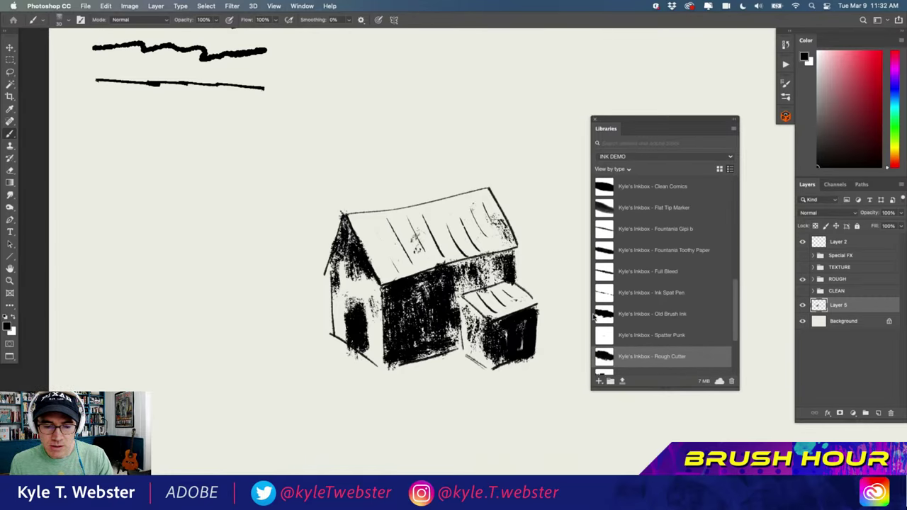
click(603, 269)
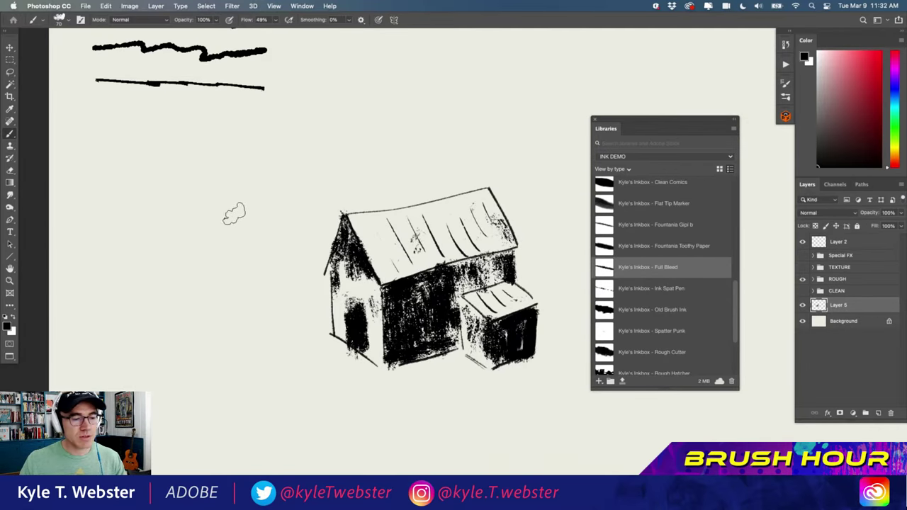
Lasso the house and move it up and to the right, then deselect
mouse_move(286, 251)
mouse_down()
mouse_move(265, 277)
mouse_move(232, 231)
mouse_up()
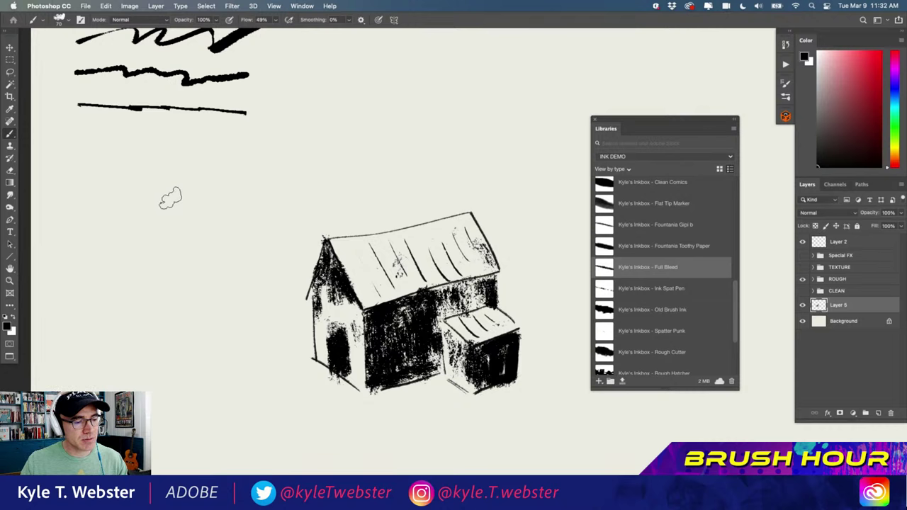
mouse_move(169, 201)
mouse_down()
mouse_move(158, 281)
mouse_move(175, 354)
mouse_up()
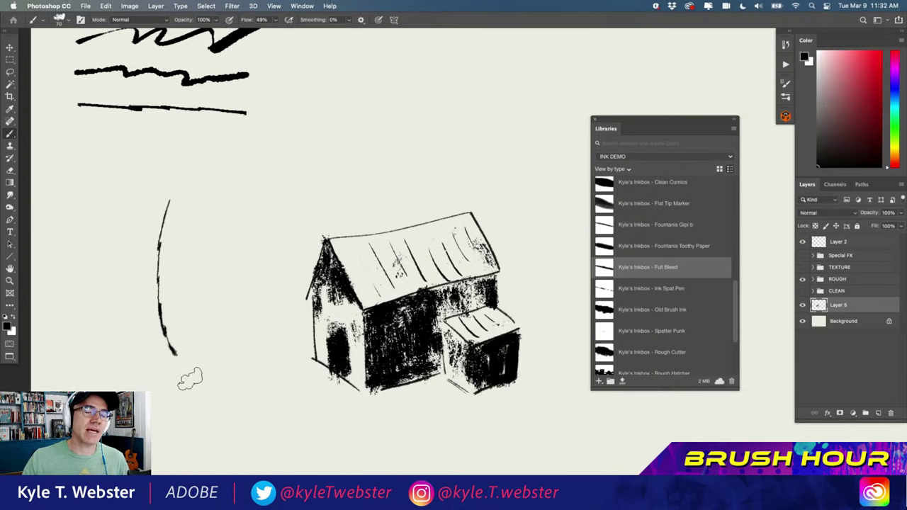
key(super+z)
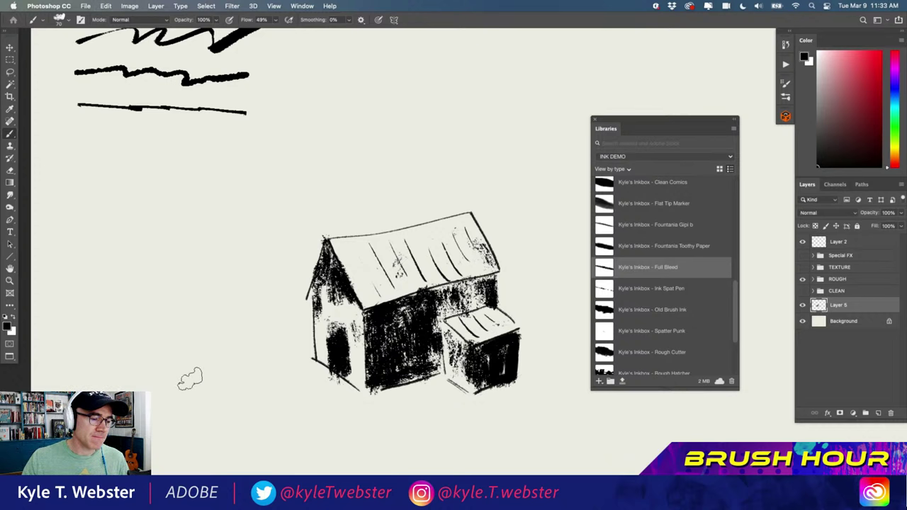
key(l)
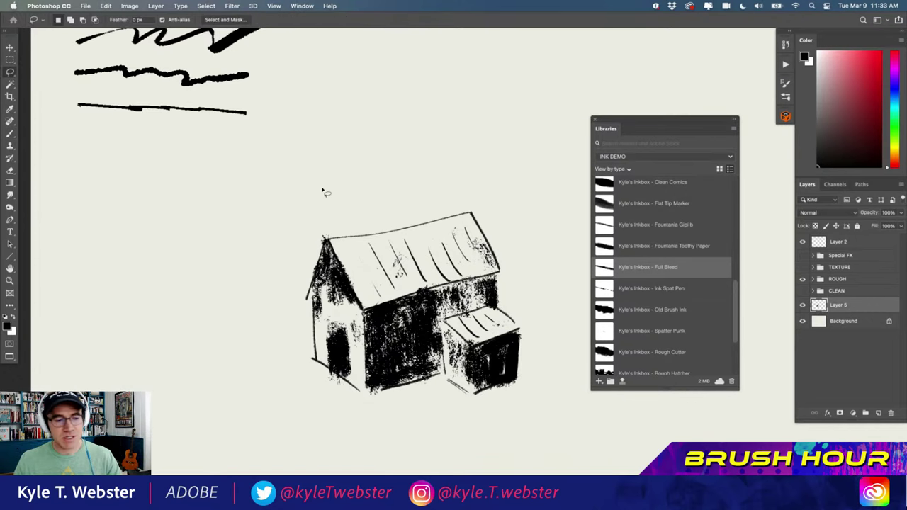
mouse_move(324, 190)
mouse_down()
mouse_move(285, 411)
mouse_move(536, 235)
mouse_move(462, 183)
mouse_up()
key(v)
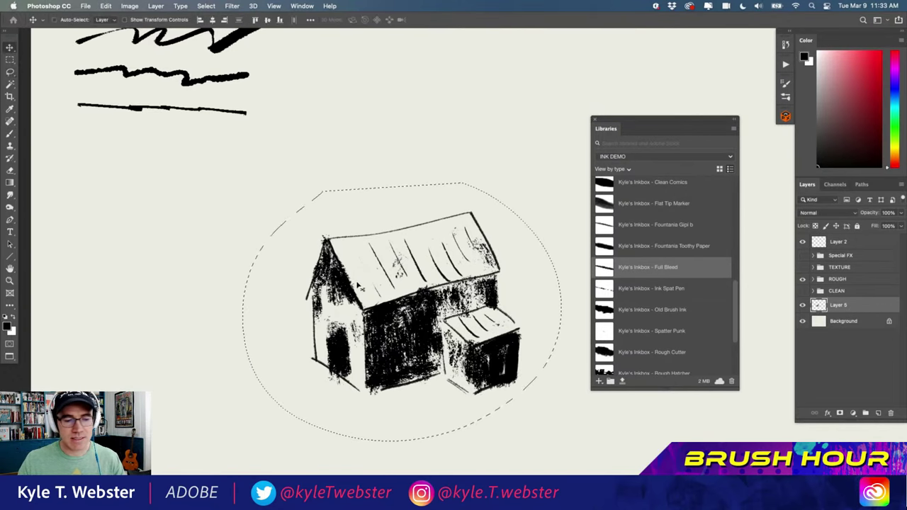
mouse_move(357, 278)
mouse_down()
mouse_move(391, 196)
mouse_move(394, 144)
mouse_up()
key(super+d)
key(b)
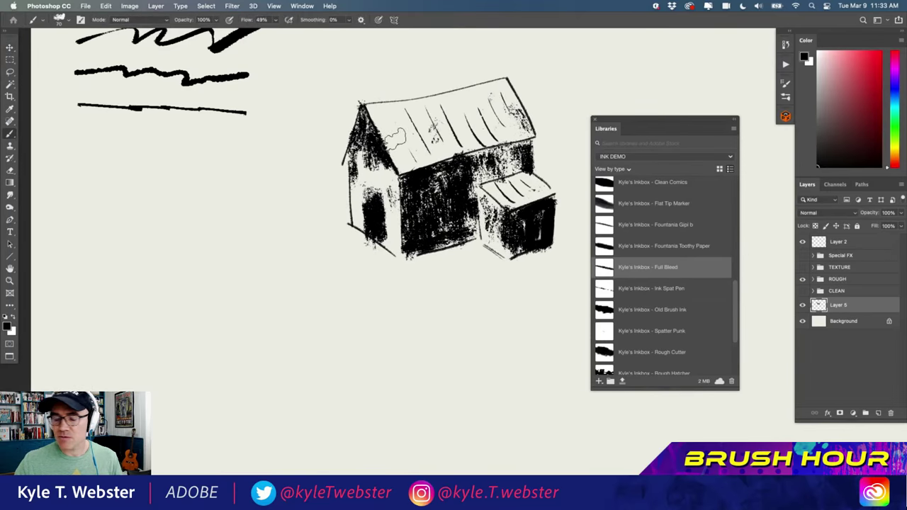
Draw the bird's V-shaped head with two eyes and a beak mark in Full Bleed ink
drag(295, 294, 296, 296)
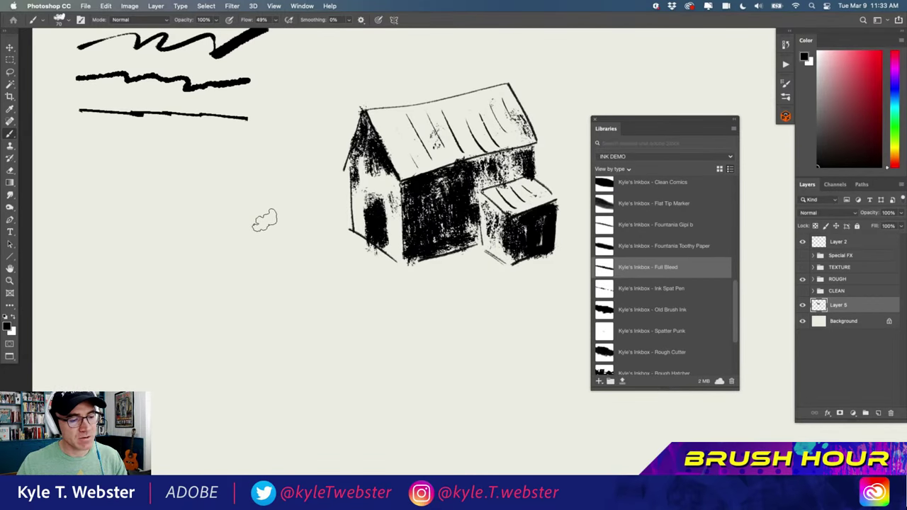
mouse_move(248, 209)
mouse_down()
mouse_move(311, 307)
mouse_move(356, 437)
mouse_move(266, 379)
mouse_move(220, 336)
mouse_move(142, 218)
mouse_up()
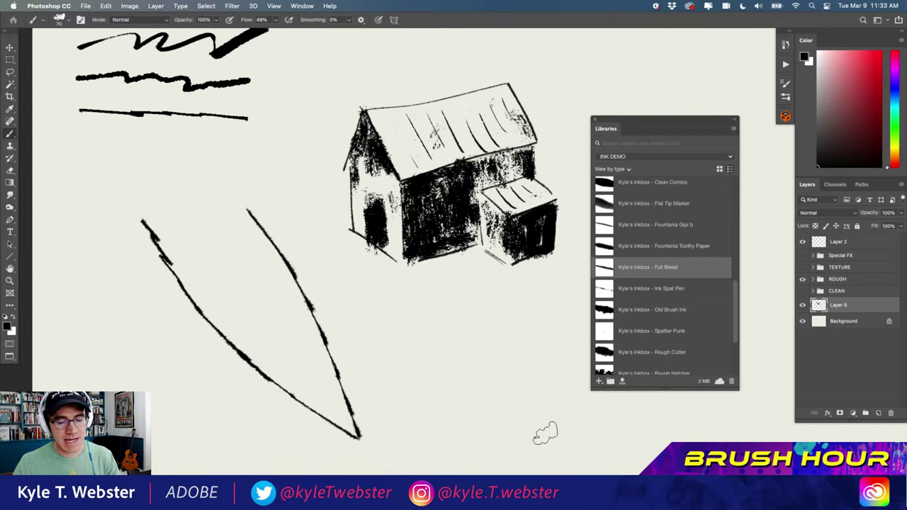
mouse_move(544, 438)
mouse_down()
mouse_move(506, 394)
mouse_move(503, 414)
mouse_move(464, 365)
mouse_move(456, 372)
mouse_move(386, 313)
mouse_up()
key(super+z)
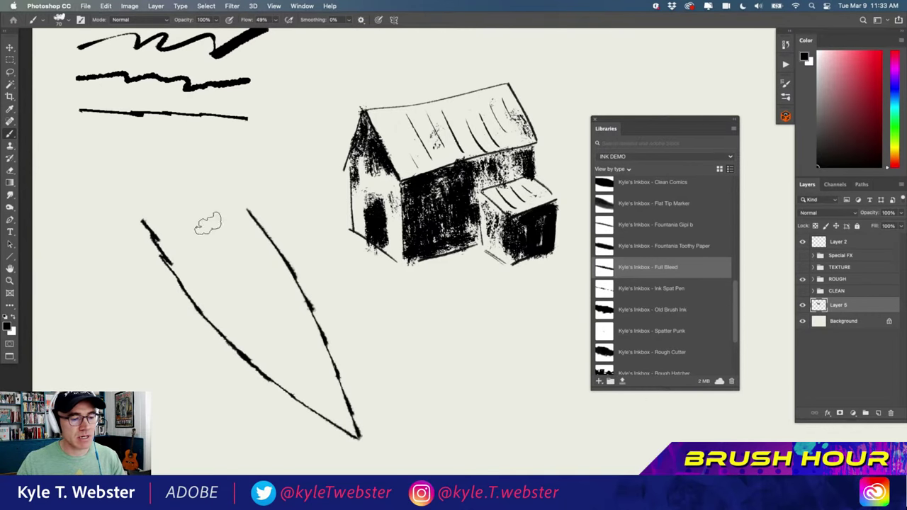
mouse_move(246, 210)
mouse_down()
mouse_move(175, 197)
mouse_move(138, 202)
mouse_move(145, 218)
mouse_up()
mouse_move(220, 278)
mouse_down()
mouse_move(200, 238)
mouse_move(173, 239)
mouse_move(189, 263)
mouse_move(230, 287)
mouse_up()
mouse_move(190, 245)
mouse_down()
mouse_move(225, 283)
mouse_move(203, 258)
mouse_up()
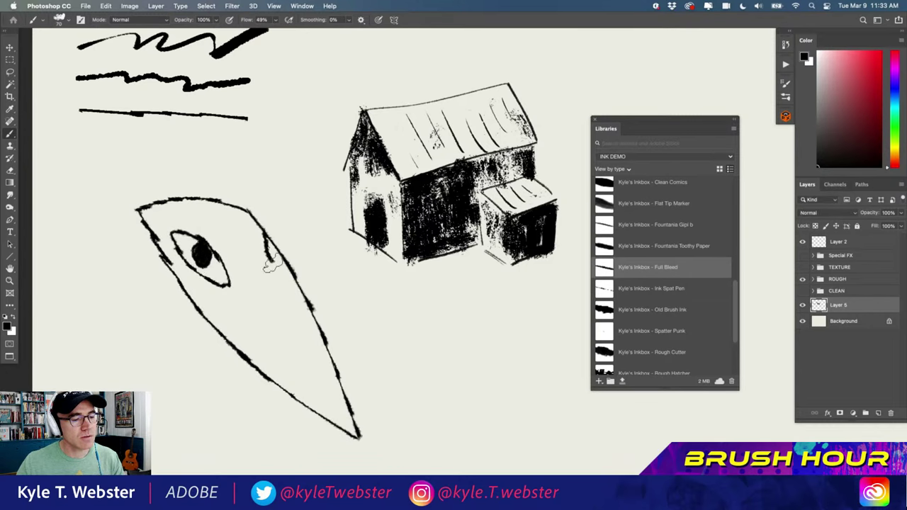
drag(274, 249, 270, 245)
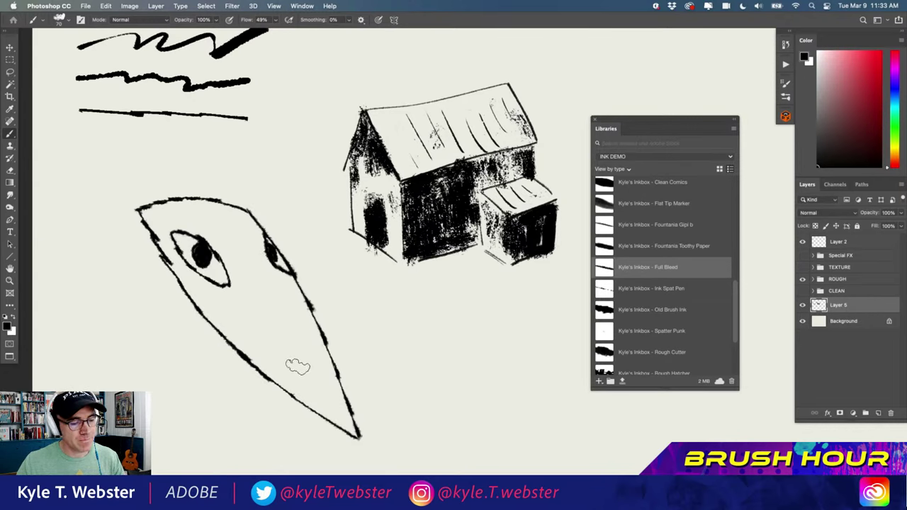
drag(298, 368, 306, 378)
key(super+minus)
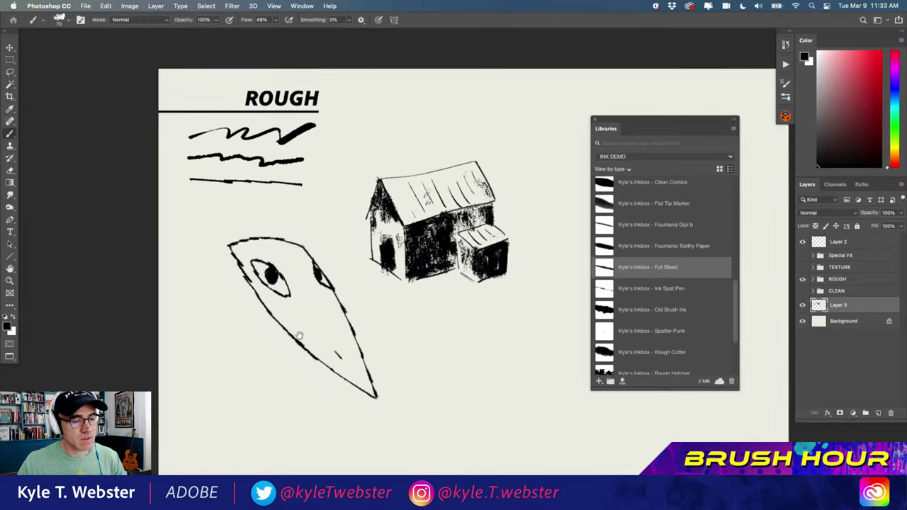
Draw the bird's back, wing line, tail with feather lines, and belly curve
mouse_move(236, 243)
mouse_down()
mouse_move(237, 368)
mouse_move(248, 422)
mouse_up()
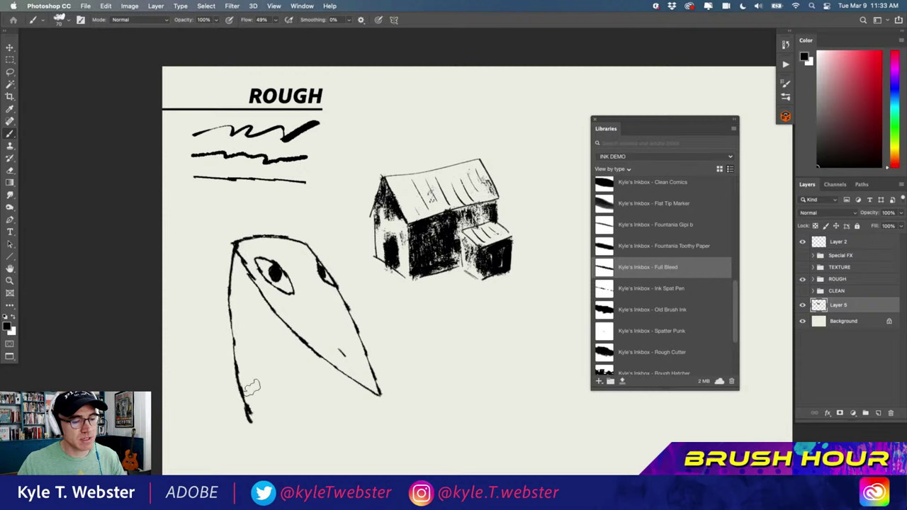
mouse_move(310, 352)
mouse_down()
mouse_move(313, 389)
mouse_move(358, 425)
mouse_move(489, 469)
mouse_up()
mouse_move(397, 431)
mouse_down()
mouse_move(489, 469)
mouse_move(387, 414)
mouse_up()
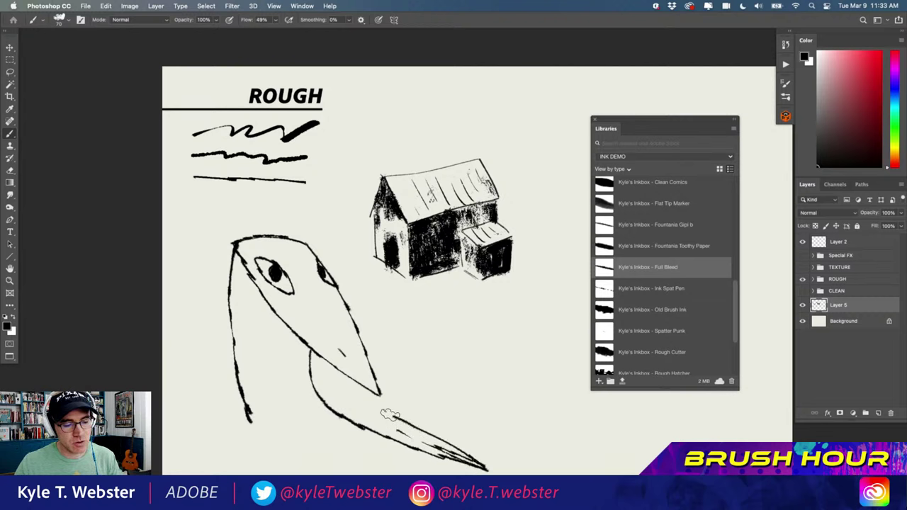
mouse_move(486, 467)
mouse_down()
mouse_move(425, 415)
mouse_move(383, 394)
mouse_up()
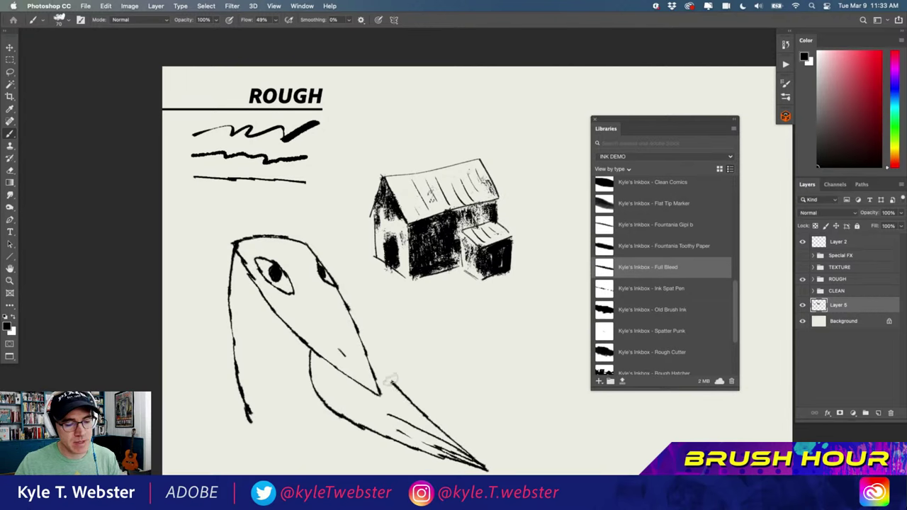
mouse_move(257, 420)
mouse_down()
mouse_move(397, 445)
mouse_move(362, 454)
mouse_move(350, 473)
mouse_move(318, 468)
mouse_up()
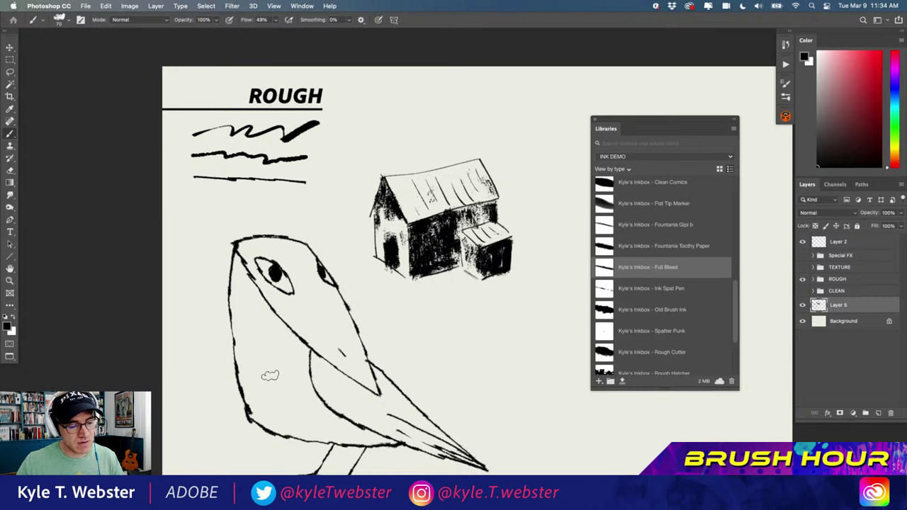
Add two long hatching streaks along the underside of the bird's tail
scroll(265, 390, up, 3)
scroll(269, 404, down, 2)
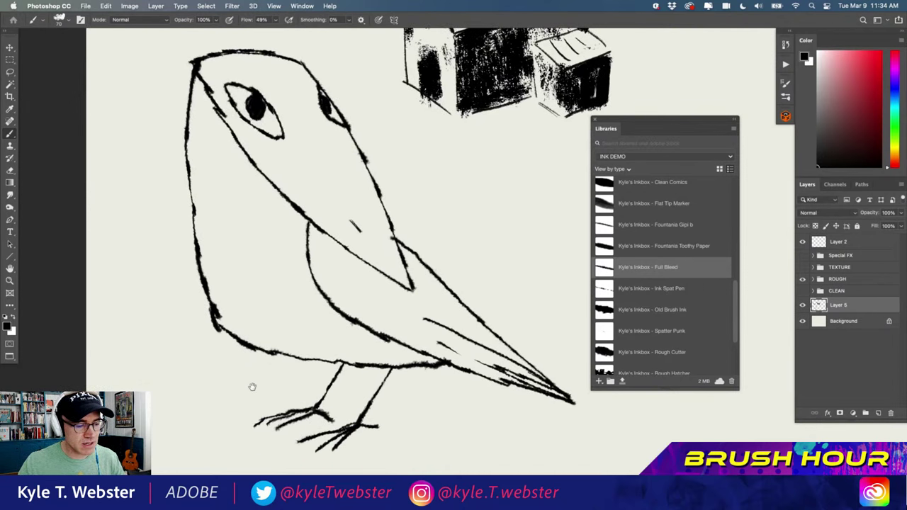
scroll(251, 387, up, 2)
scroll(252, 387, right, 1)
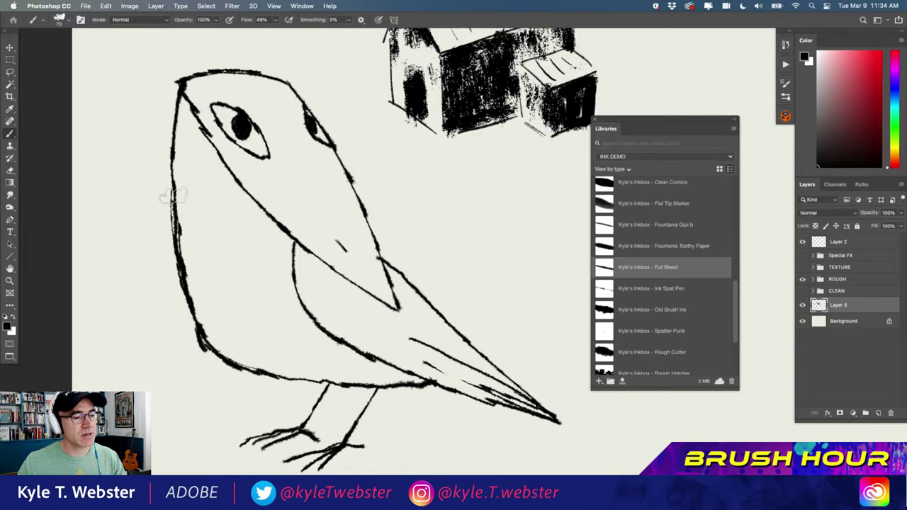
scroll(209, 270, up, 4)
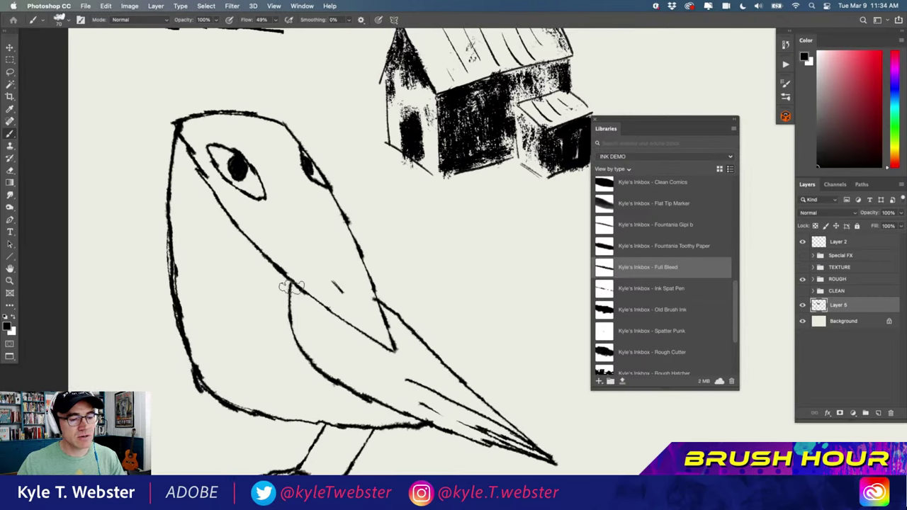
scroll(355, 389, down, 3)
scroll(355, 388, right, 3)
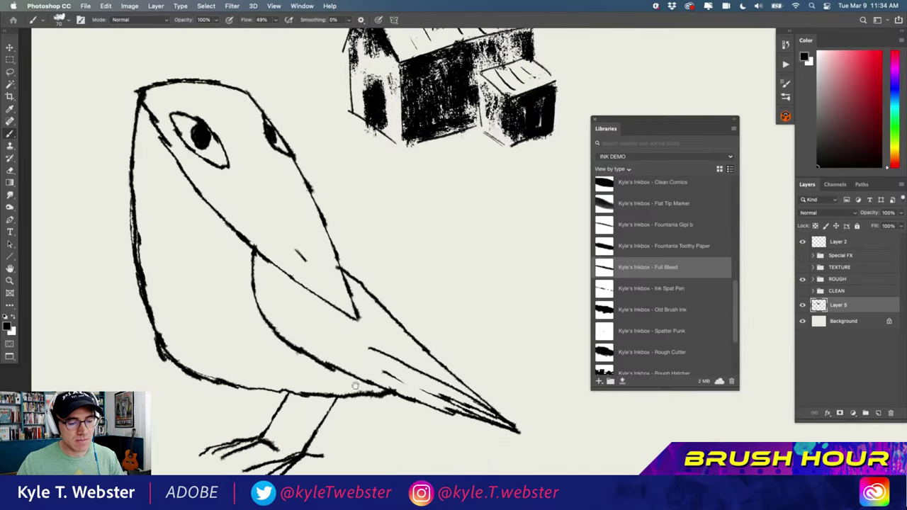
mouse_move(355, 397)
mouse_down()
mouse_move(459, 435)
mouse_move(581, 450)
mouse_up()
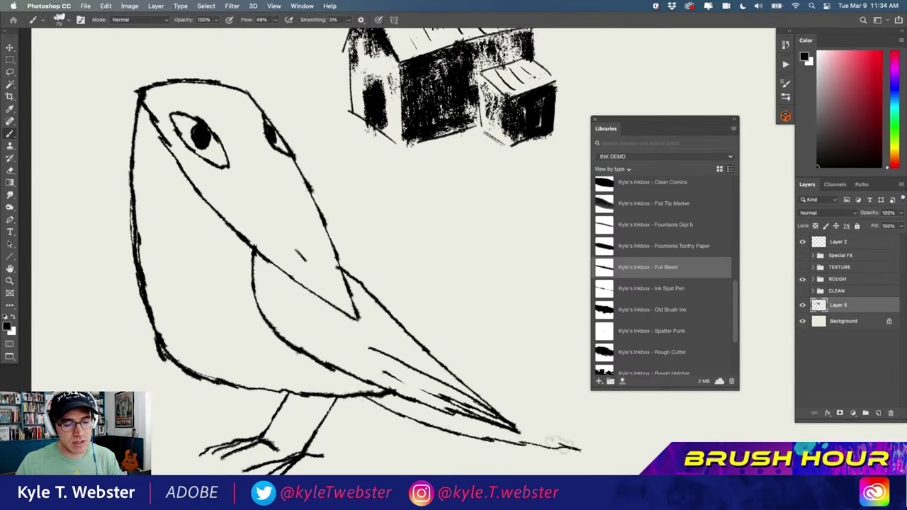
mouse_move(399, 415)
mouse_down()
mouse_move(476, 437)
mouse_move(385, 392)
mouse_move(533, 454)
mouse_up()
alt+click(286, 385)
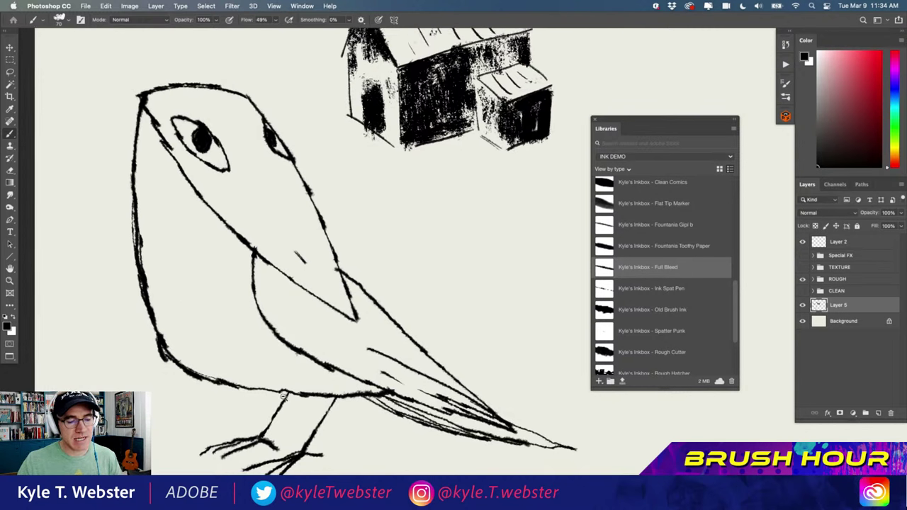
drag(286, 385, 312, 377)
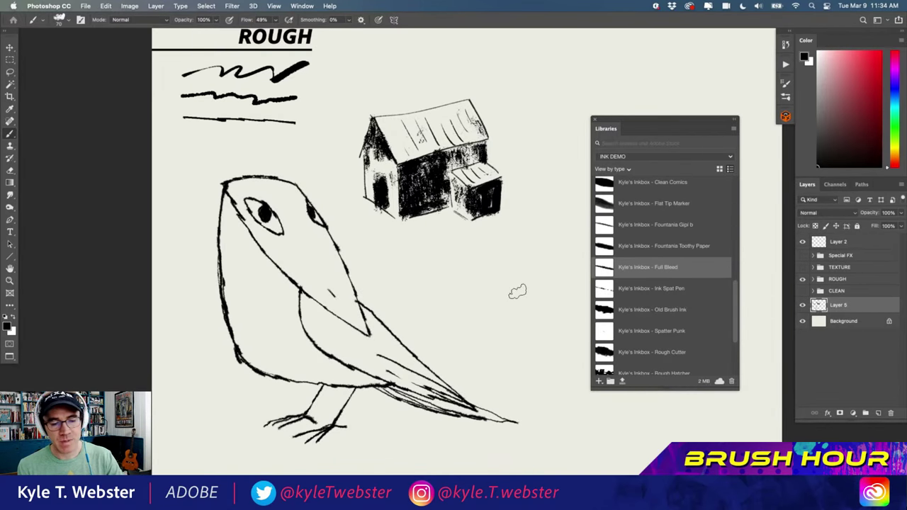
Paint three diagonal speed lines and a black blot, then clear all of Layer 5
mouse_move(529, 271)
mouse_down()
mouse_move(484, 325)
mouse_move(506, 277)
mouse_move(464, 319)
mouse_up()
drag(524, 224, 425, 310)
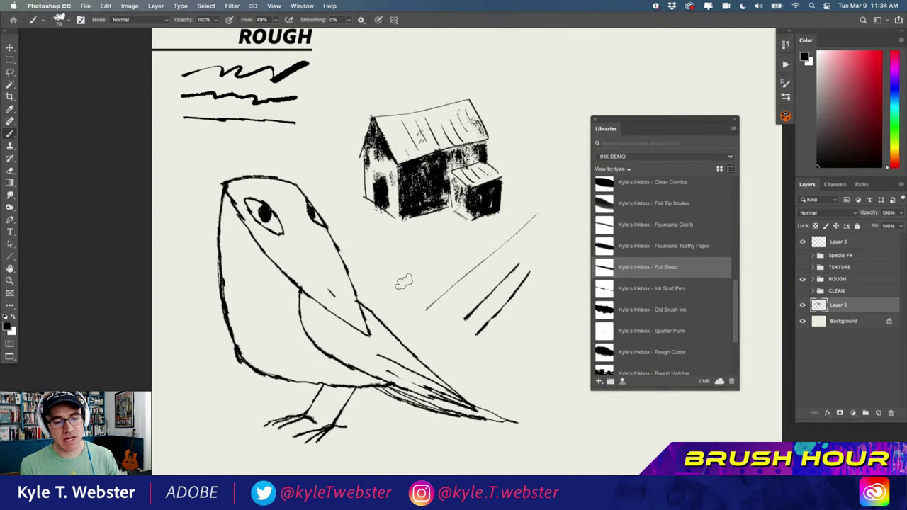
scroll(415, 304, up, 5)
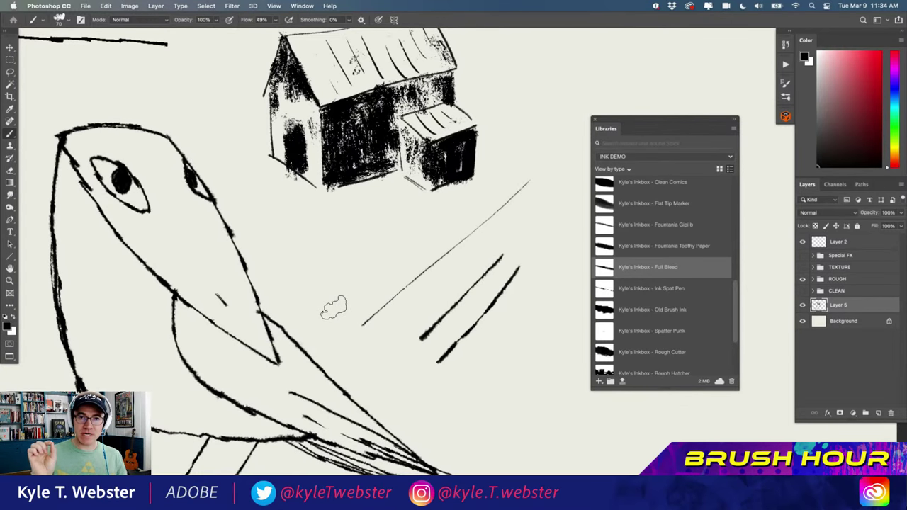
drag(417, 221, 319, 320)
mouse_move(365, 224)
mouse_down()
mouse_move(325, 274)
mouse_move(347, 231)
mouse_move(364, 227)
mouse_move(347, 246)
mouse_move(343, 229)
mouse_move(283, 236)
mouse_move(307, 212)
mouse_move(277, 201)
mouse_up()
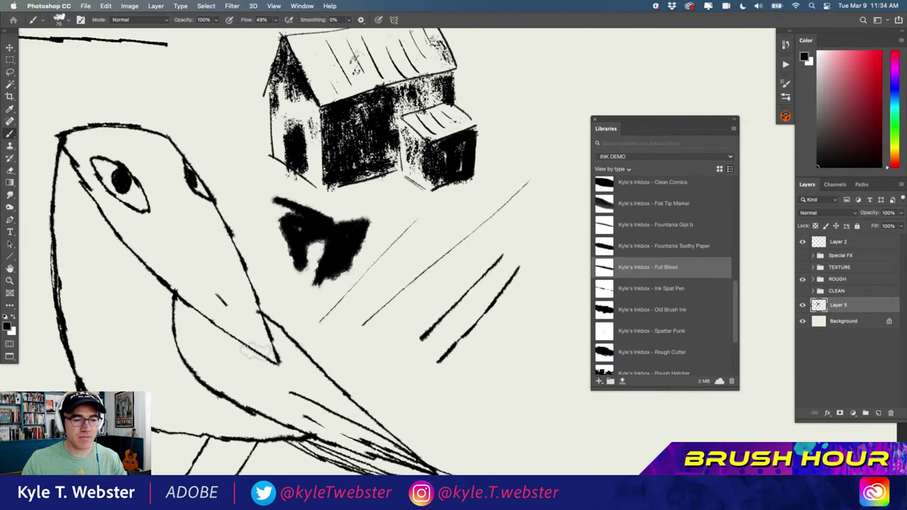
key(super+minus)
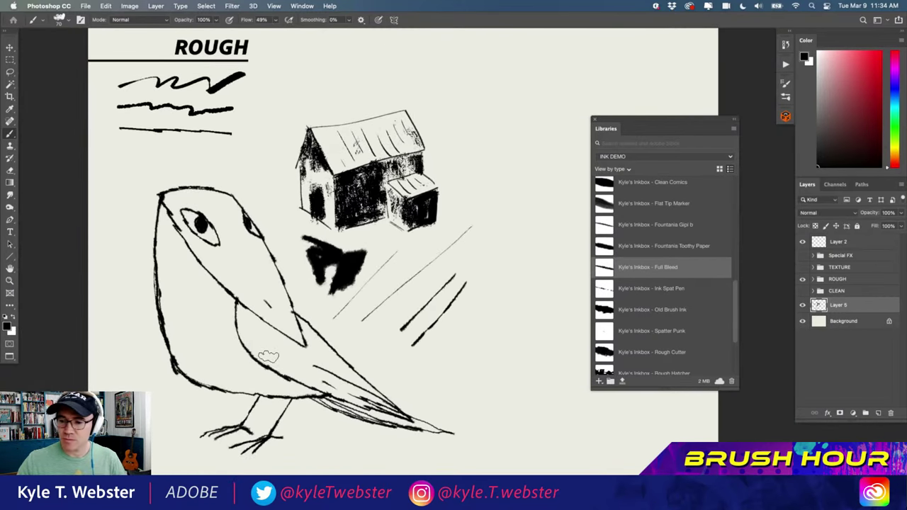
key(Delete)
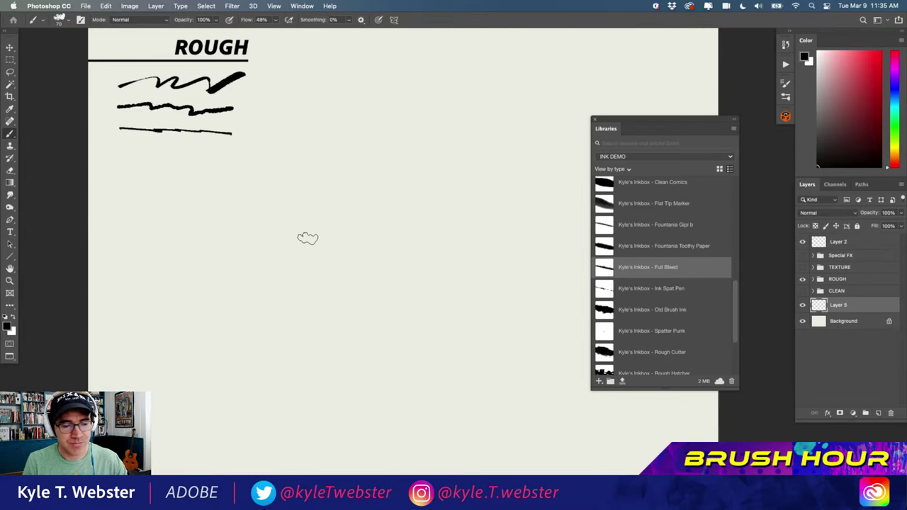
Hide the cream Background layer and the ROUGH group, isolating the flower on transparency
mouse_move(306, 244)
mouse_down()
mouse_move(324, 229)
mouse_move(309, 211)
mouse_move(306, 241)
mouse_move(298, 227)
mouse_move(262, 225)
mouse_move(297, 243)
mouse_move(265, 266)
mouse_move(306, 246)
mouse_move(291, 287)
mouse_move(307, 254)
mouse_move(327, 283)
mouse_move(310, 243)
mouse_move(333, 257)
mouse_move(337, 245)
mouse_move(309, 239)
mouse_up()
key(l)
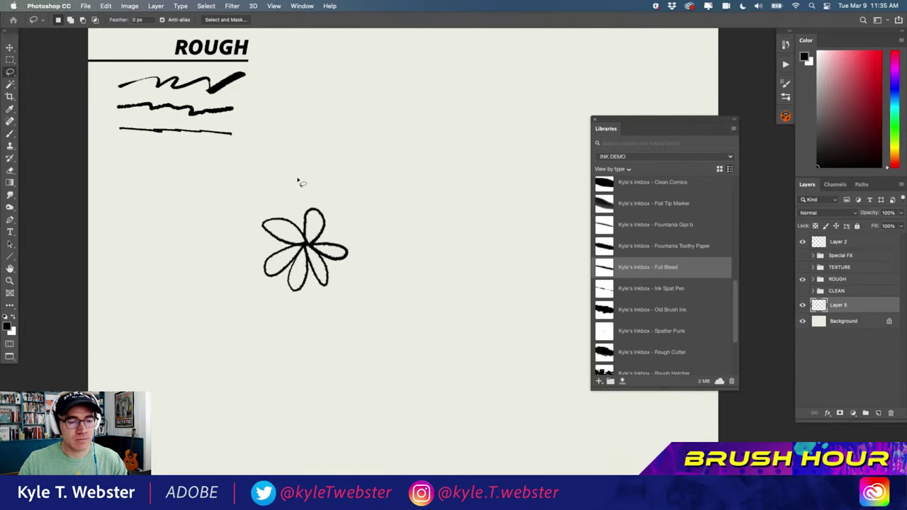
mouse_move(300, 180)
mouse_down()
mouse_move(241, 268)
mouse_move(370, 229)
mouse_move(243, 205)
mouse_up()
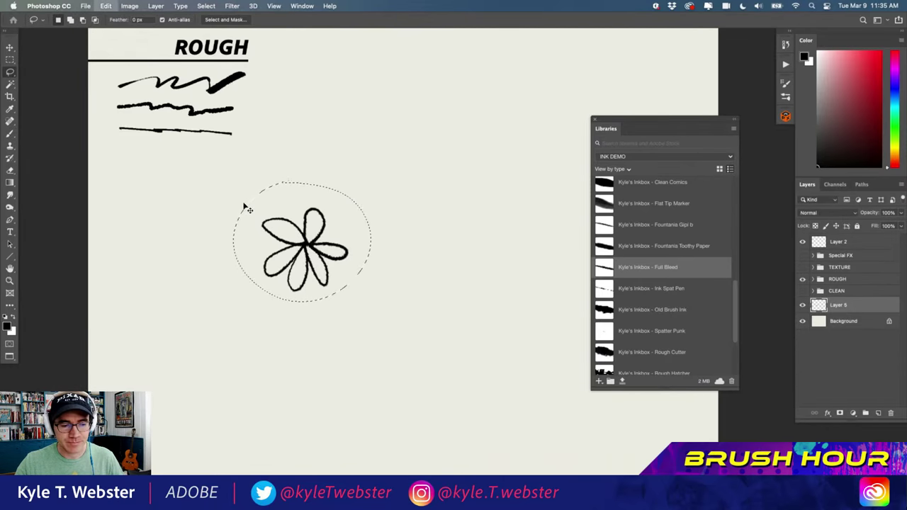
click(244, 205)
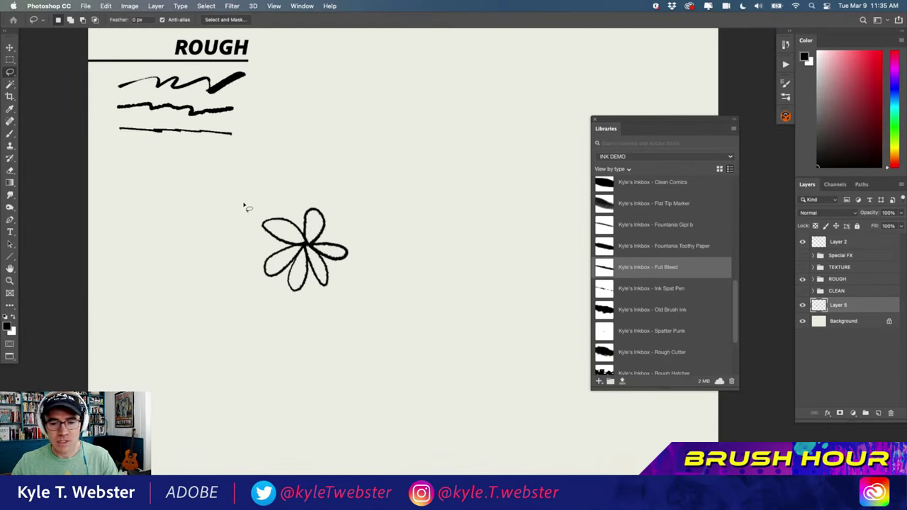
click(802, 321)
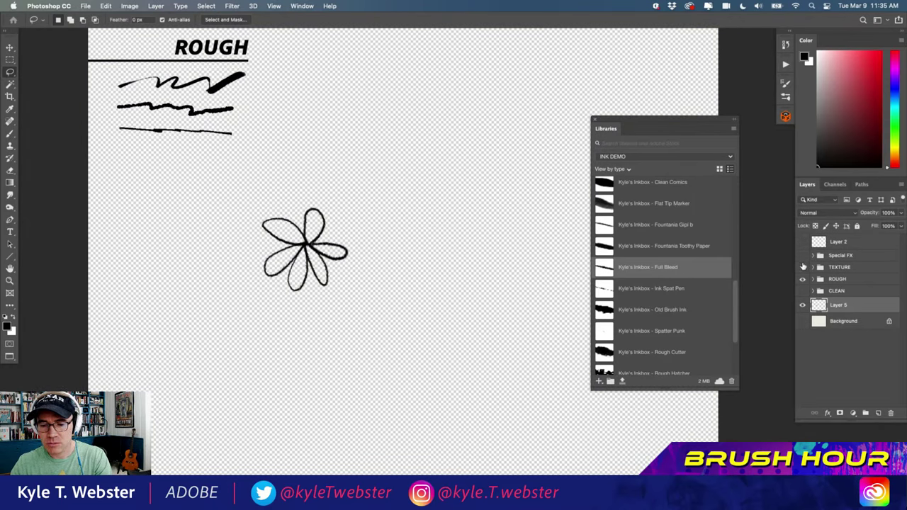
click(802, 280)
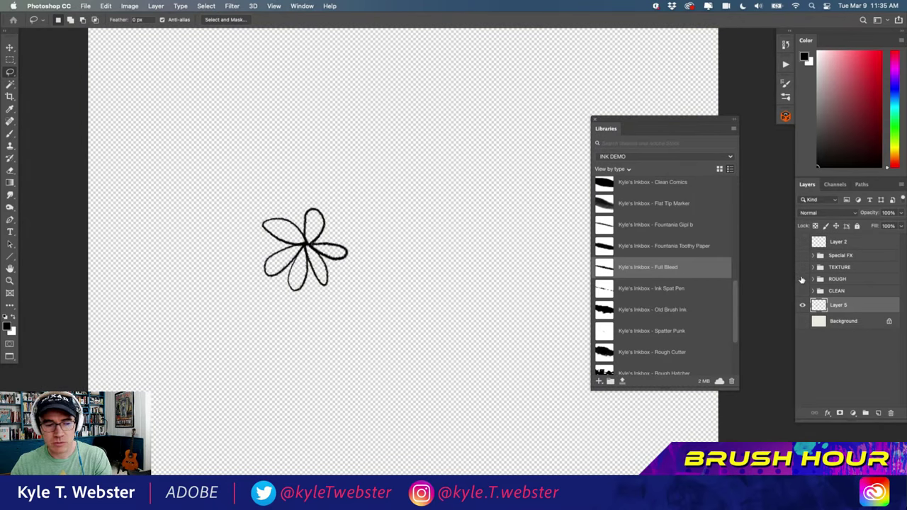
Define the ink flower as a brush preset named 'flower' and show the cream background again
click(106, 6)
click(113, 248)
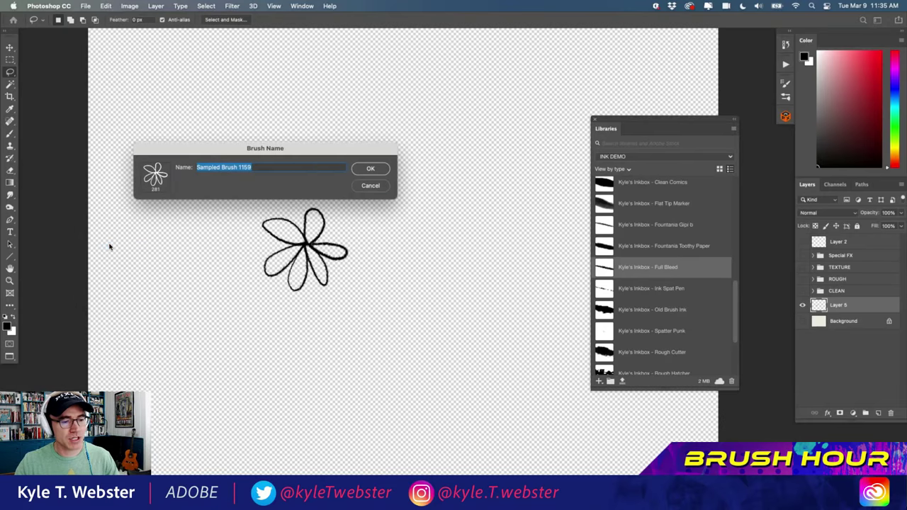
text(flow)
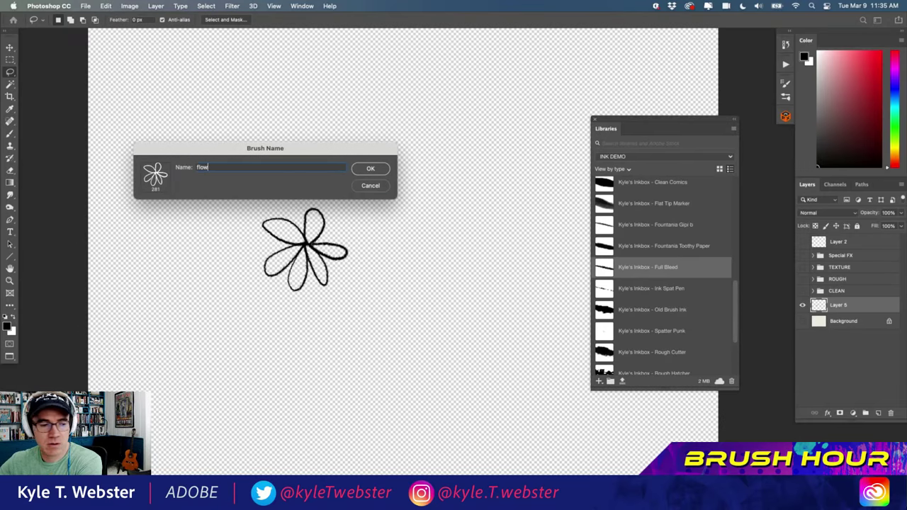
text(er)
key(Return)
key(b)
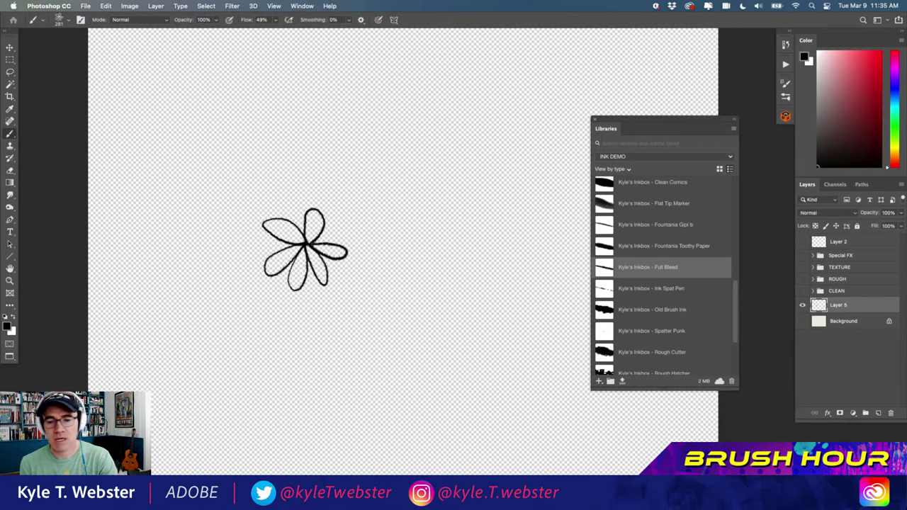
click(784, 96)
click(804, 321)
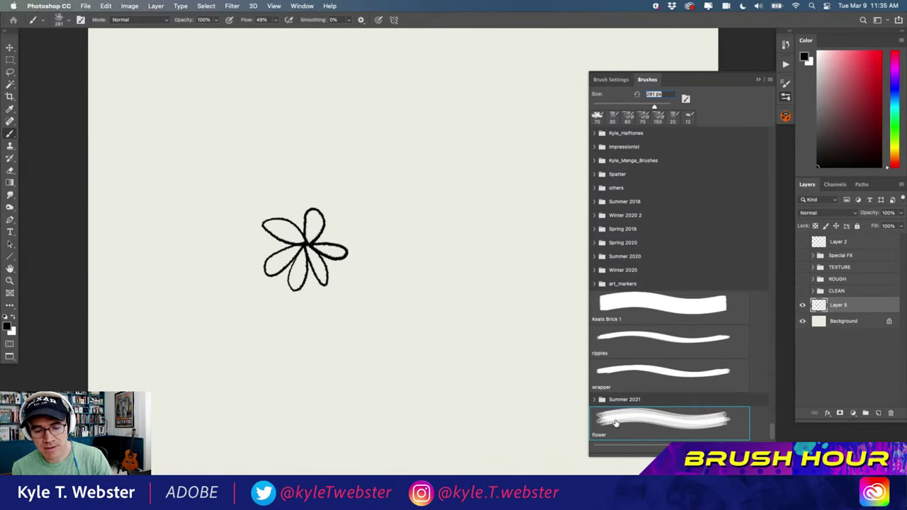
Set the flower brush's Shape Dynamics to 70% angle jitter and Pen Pressure size jitter, minimum diameter about 22%
key(F5)
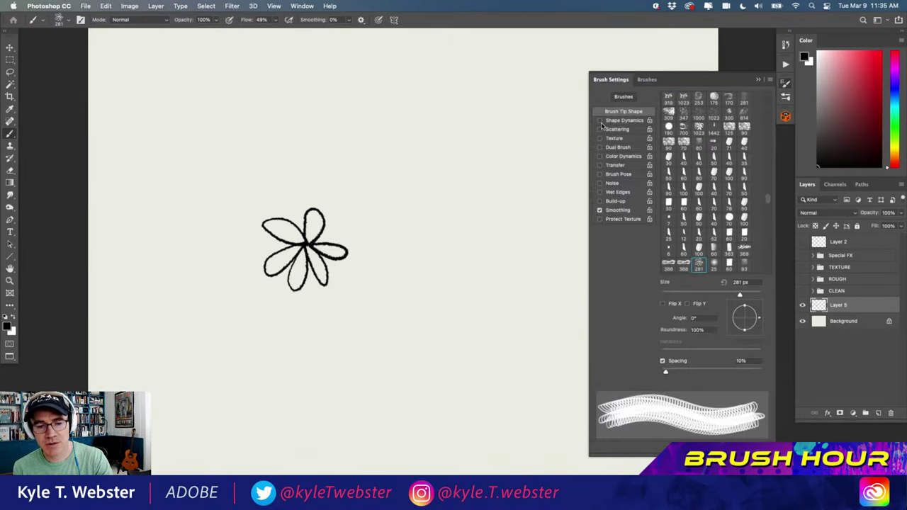
click(614, 122)
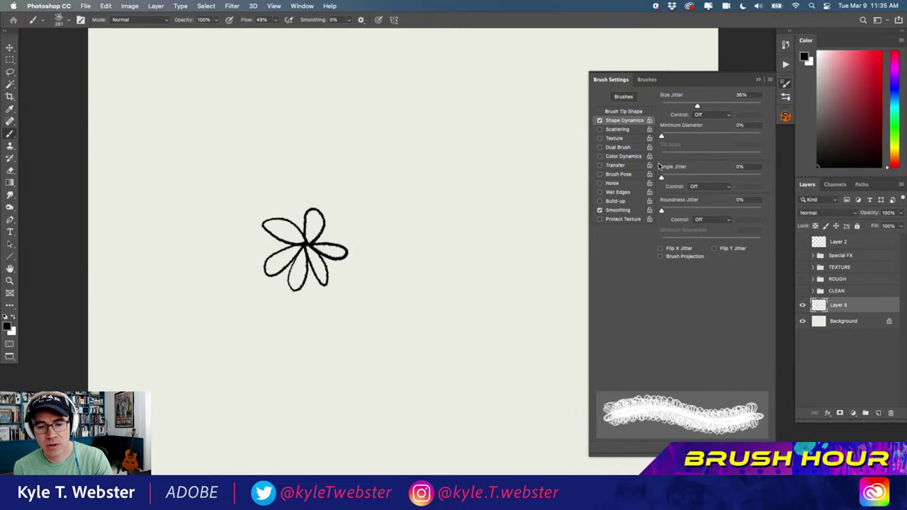
click(693, 187)
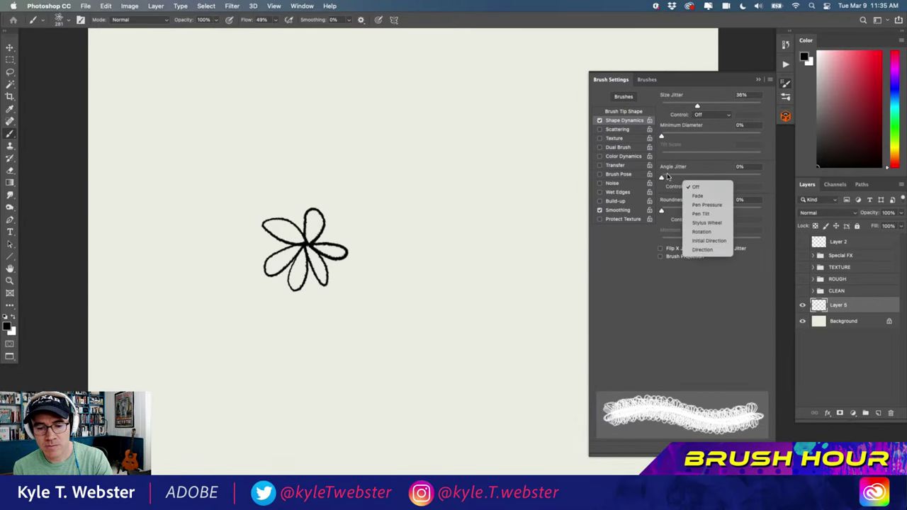
click(698, 182)
drag(661, 177, 731, 177)
drag(661, 137, 684, 138)
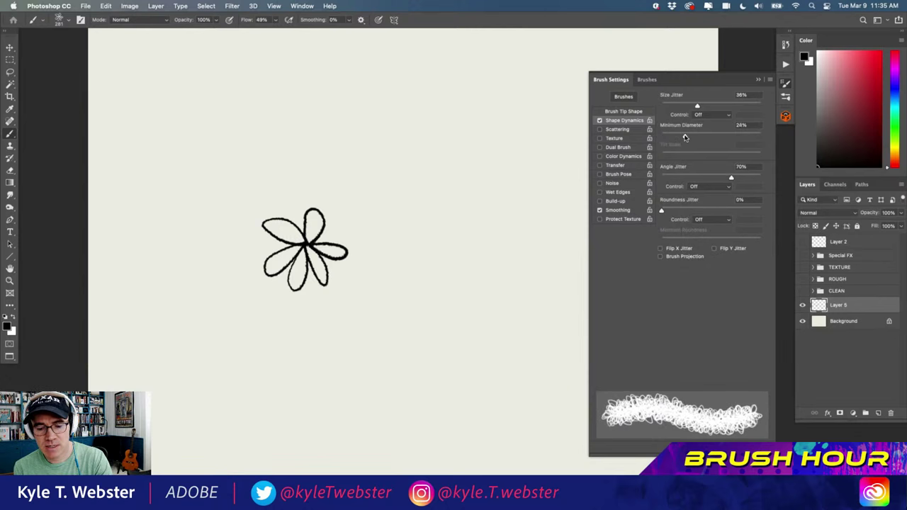
click(701, 115)
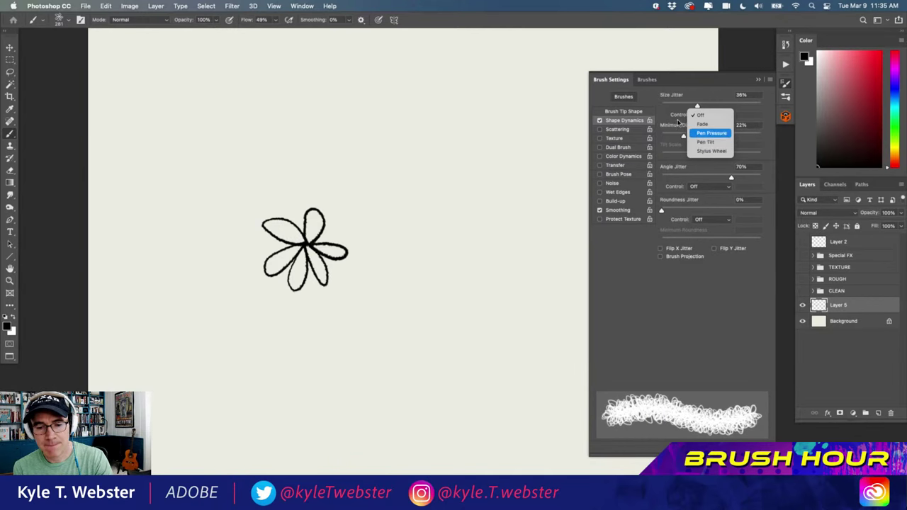
click(711, 133)
drag(684, 137, 693, 137)
Turn on Scattering at 200% with count 3, widen spacing to 138%, and paint a test stroke
click(616, 113)
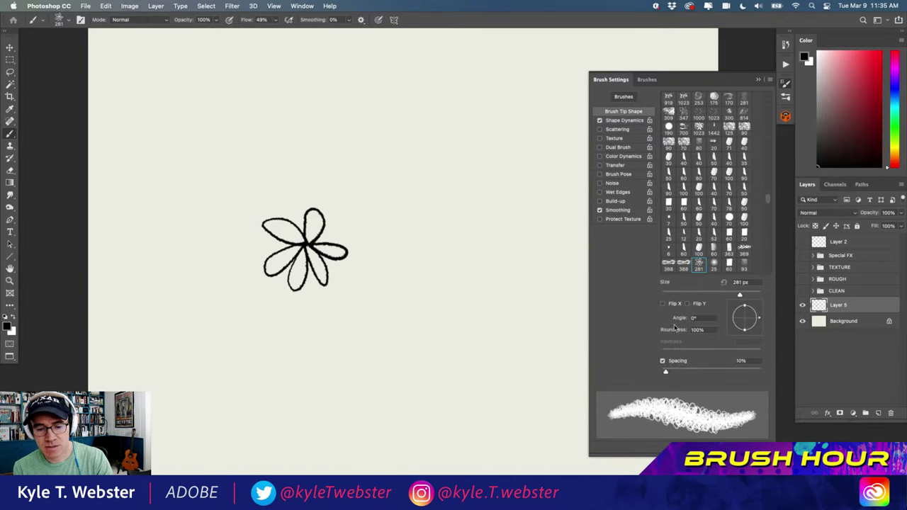
drag(673, 374, 711, 371)
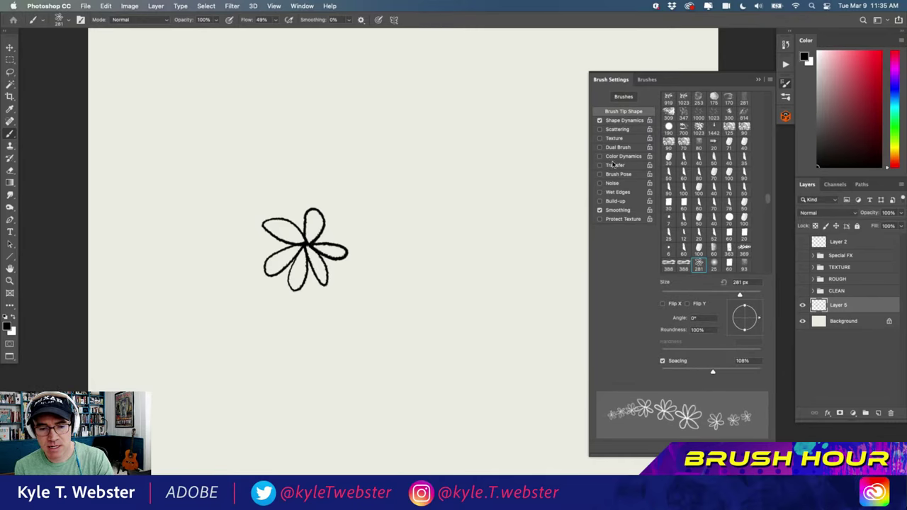
click(612, 128)
drag(663, 139, 672, 138)
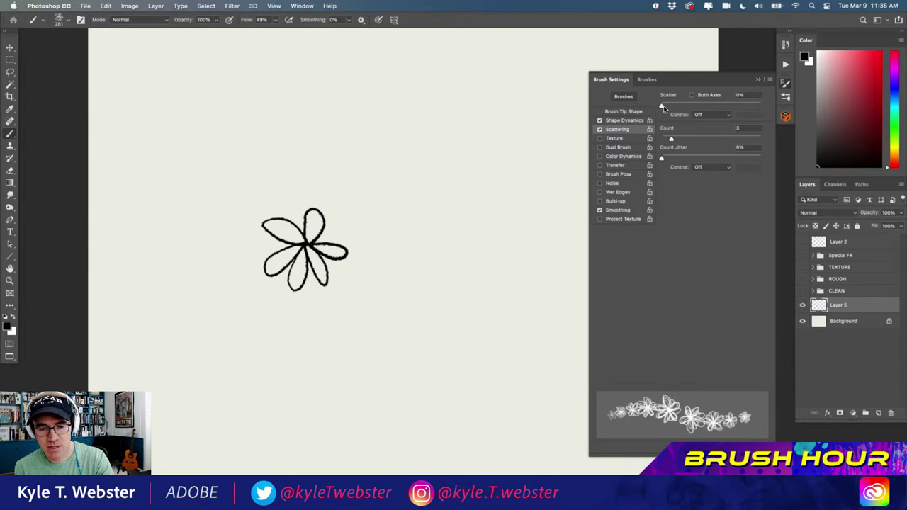
drag(664, 107, 682, 105)
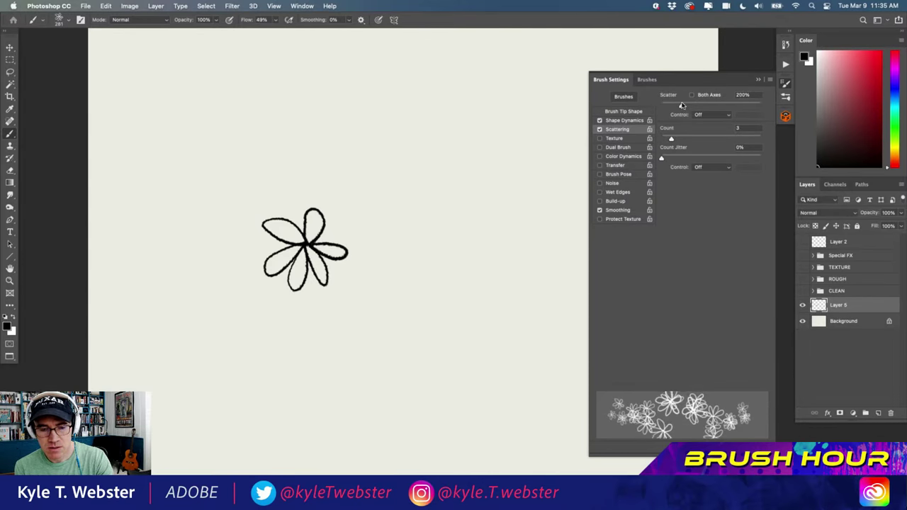
click(617, 111)
drag(714, 372, 721, 372)
mouse_move(481, 145)
mouse_down()
mouse_move(459, 248)
mouse_move(405, 280)
mouse_move(411, 183)
mouse_move(368, 209)
mouse_move(357, 333)
mouse_move(410, 301)
mouse_move(335, 159)
mouse_move(230, 209)
mouse_move(312, 319)
mouse_move(216, 287)
mouse_move(144, 328)
mouse_up()
Clear the scattered flower test strokes and show the ROUGH group again
key(Delete)
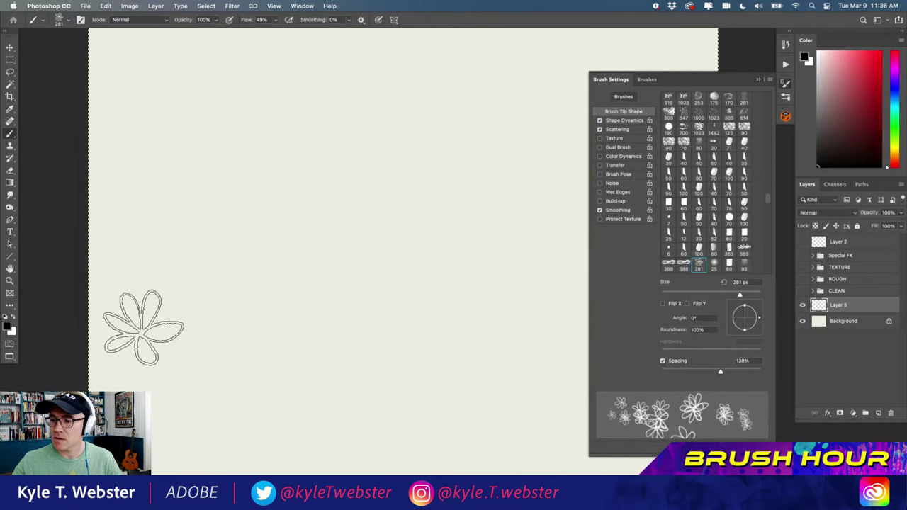
mouse_move(431, 232)
mouse_down()
mouse_move(383, 302)
mouse_move(368, 214)
mouse_move(298, 311)
mouse_move(329, 170)
mouse_move(294, 255)
mouse_move(241, 301)
mouse_move(259, 216)
mouse_move(251, 145)
mouse_move(158, 139)
mouse_up()
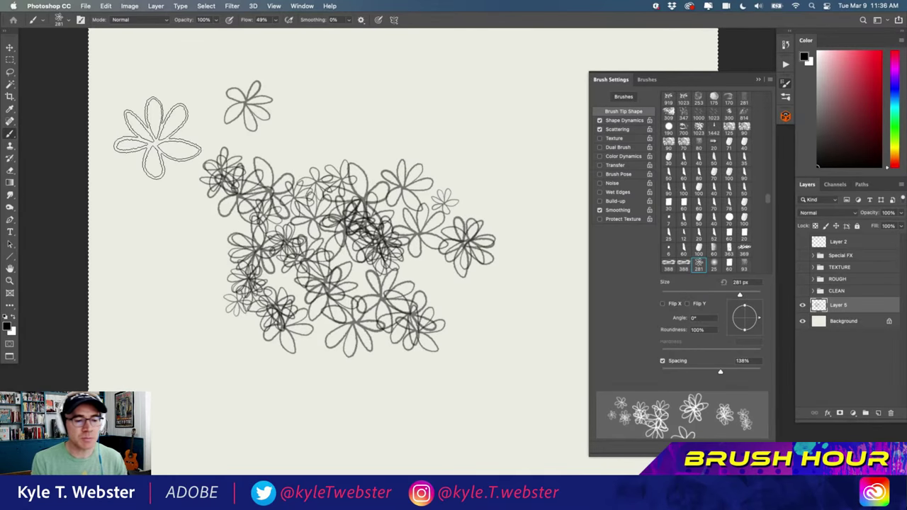
key(Delete)
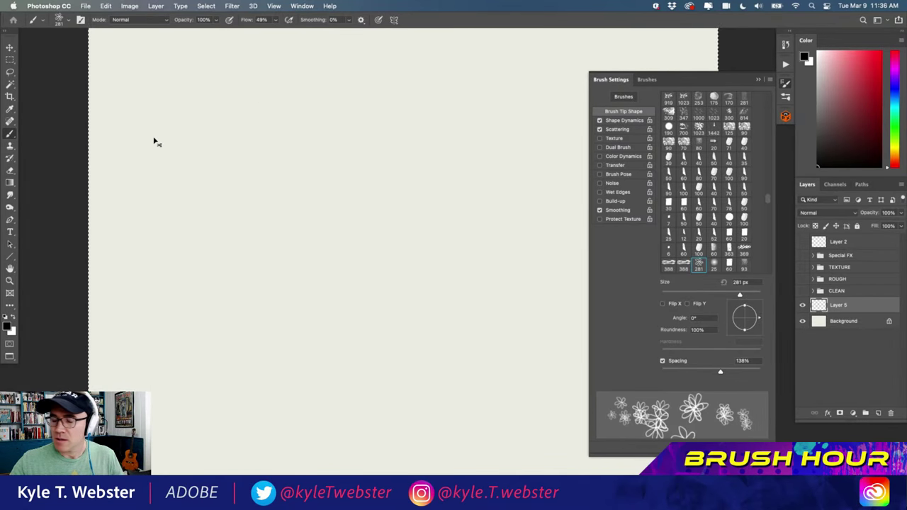
click(803, 280)
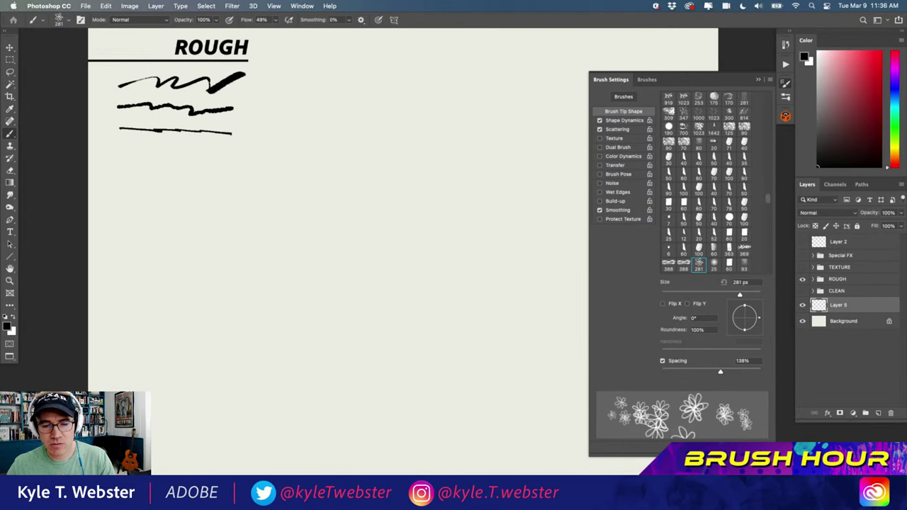
Open the Libraries panel from the Window menu and float it beside the brush settings
click(302, 6)
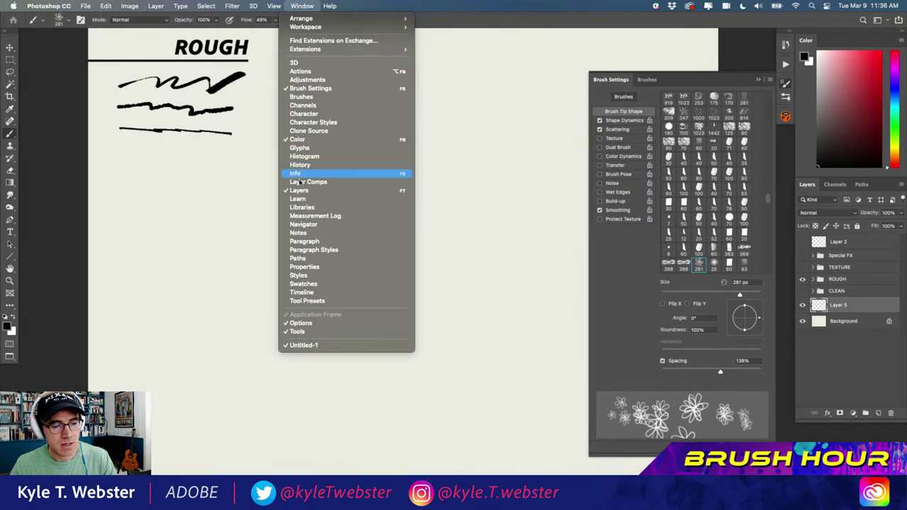
click(301, 207)
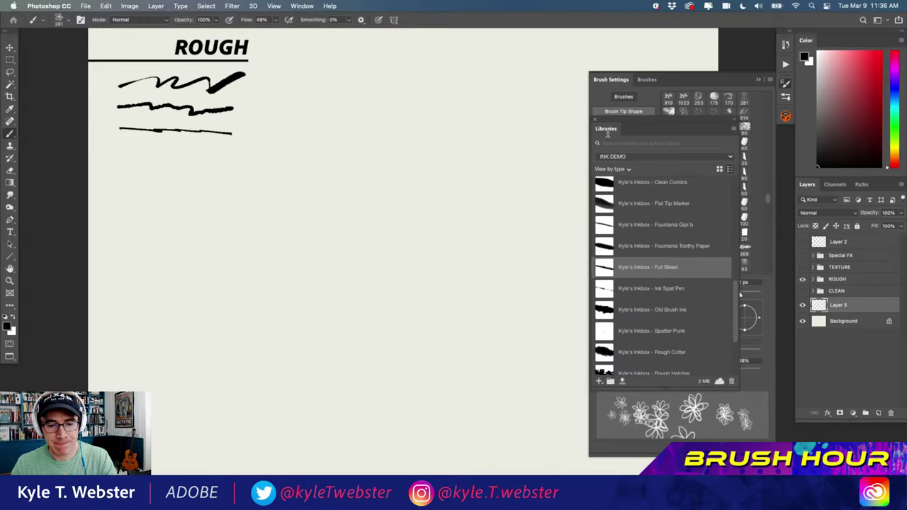
drag(611, 131, 457, 128)
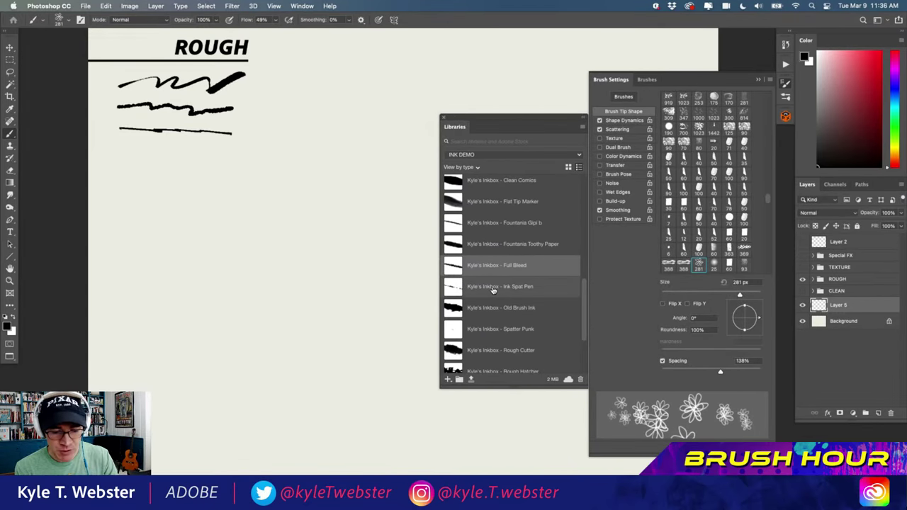
Load the Rough Cutter brush and draw a rough ink circle below the ROUGH samples
scroll(493, 289, down, 3)
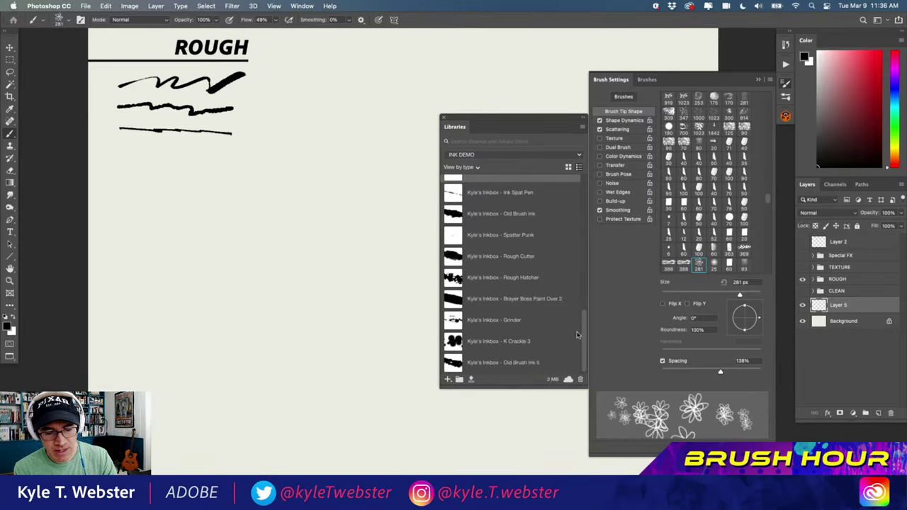
click(453, 260)
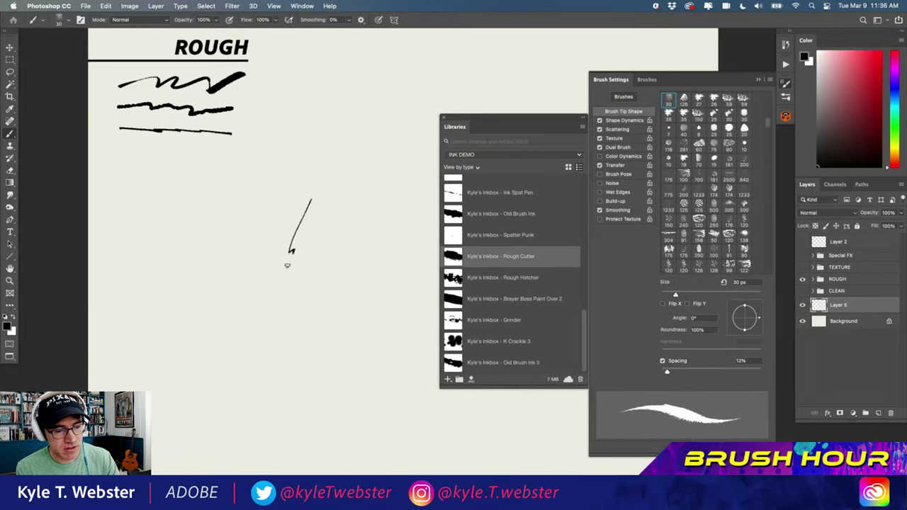
drag(287, 266, 293, 299)
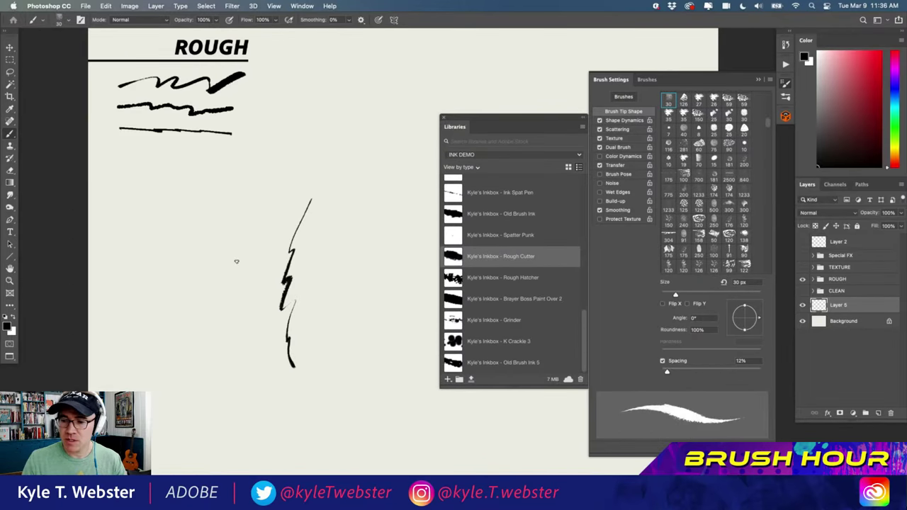
key(super+z)
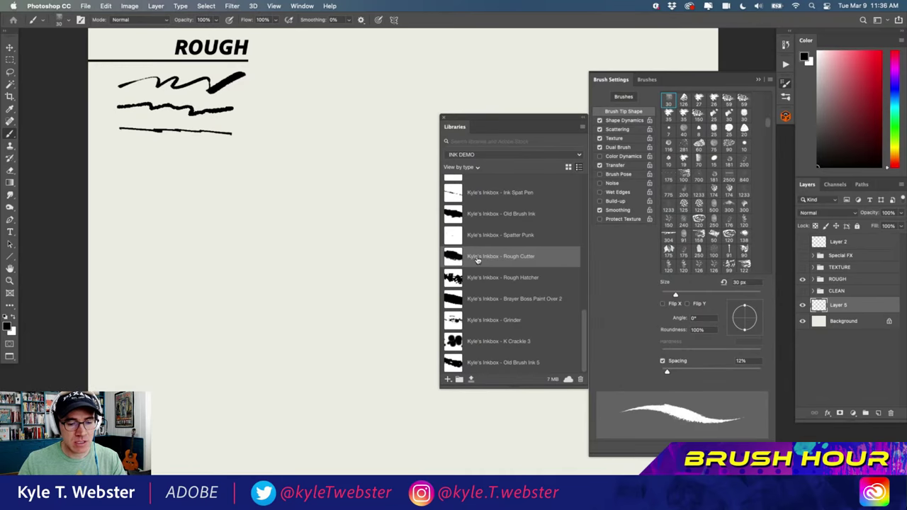
mouse_move(270, 272)
mouse_down()
mouse_move(307, 306)
mouse_move(339, 335)
mouse_move(296, 187)
mouse_move(248, 193)
mouse_up()
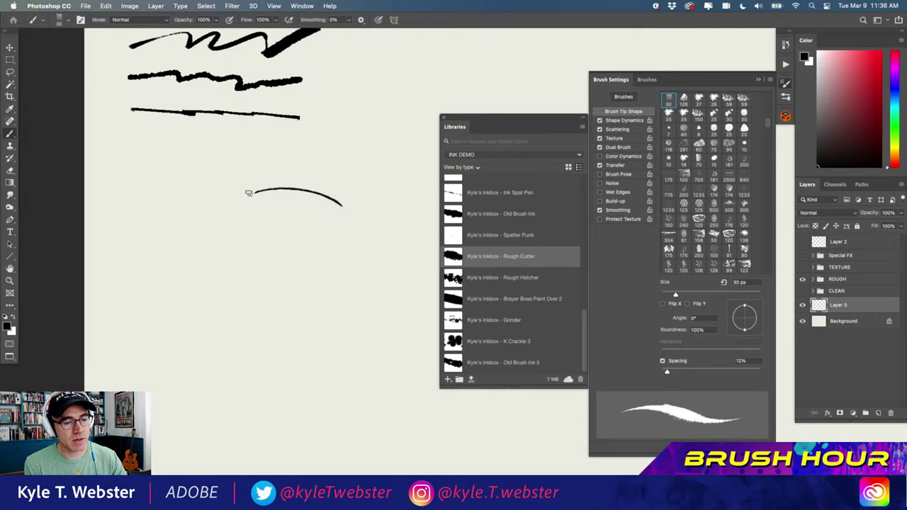
mouse_move(218, 290)
mouse_down()
mouse_move(258, 341)
mouse_move(291, 350)
mouse_move(330, 339)
mouse_move(358, 310)
mouse_move(369, 262)
mouse_move(319, 192)
mouse_up()
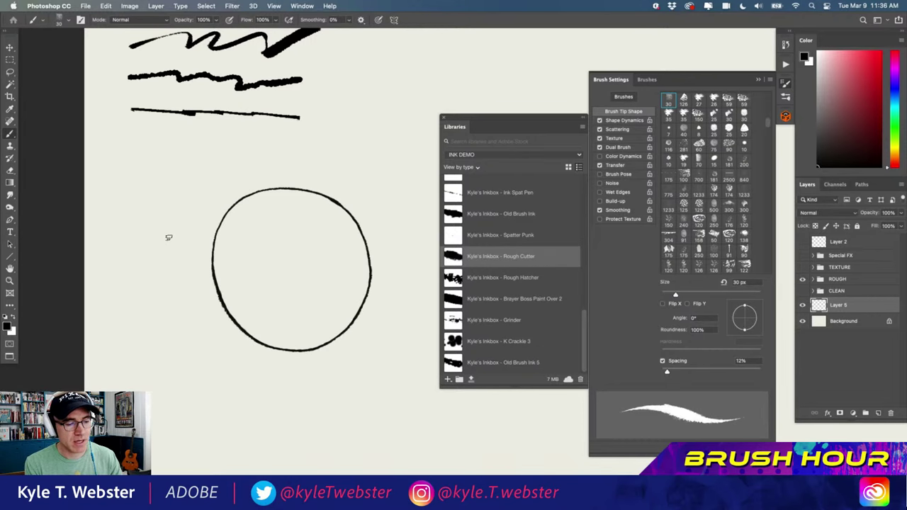
Paint thick dash strokes around the circle's lower, left and upper sides
drag(362, 377, 338, 421)
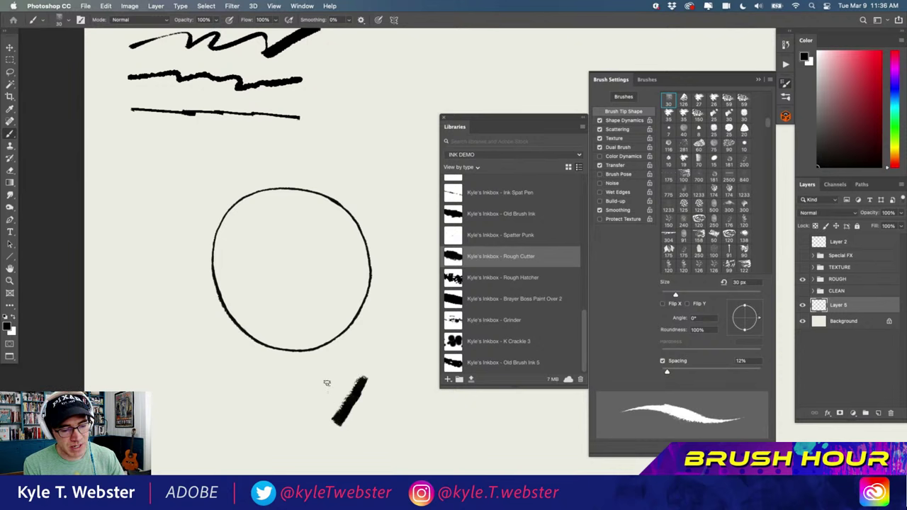
mouse_move(328, 380)
mouse_down()
mouse_move(313, 411)
mouse_move(242, 392)
mouse_up()
mouse_move(258, 437)
mouse_down()
mouse_move(214, 406)
mouse_move(189, 368)
mouse_move(183, 333)
mouse_up()
drag(182, 302, 174, 321)
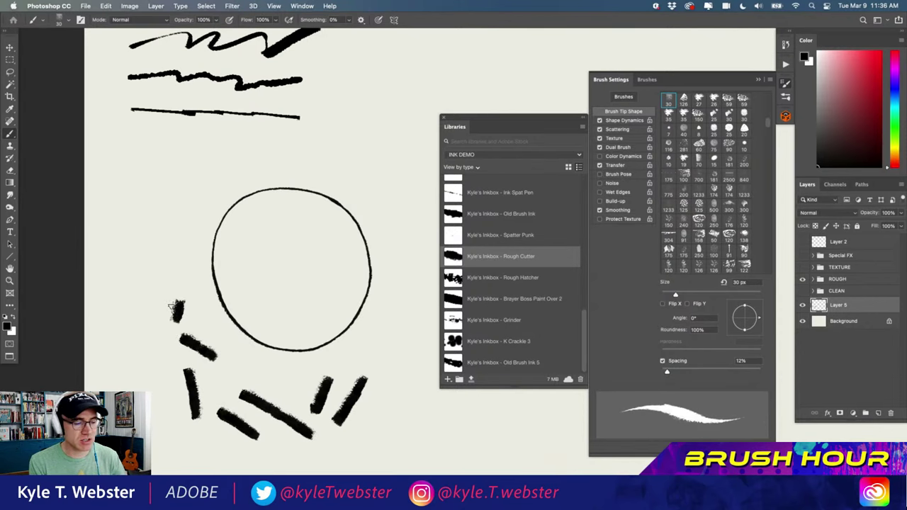
drag(167, 212, 162, 243)
mouse_move(159, 262)
mouse_down()
mouse_move(187, 259)
mouse_move(153, 293)
mouse_up()
drag(126, 257, 136, 277)
drag(123, 228, 145, 242)
drag(197, 185, 150, 181)
drag(223, 172, 213, 190)
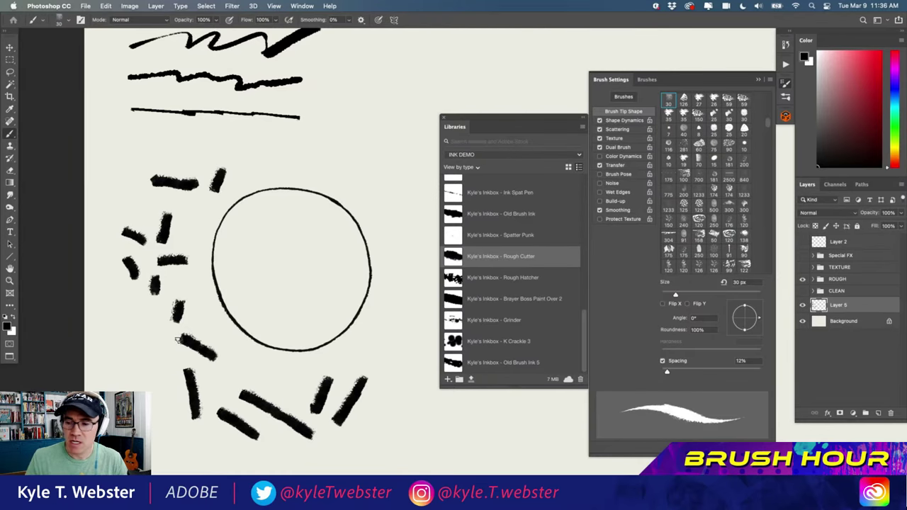
Undo all the dash strokes so only the plain circle remains
key(super+z)
key(super+z)
key(super+z)
key(super+z)
key(super+z)
key(super+z)
key(super+z)
key(super+z)
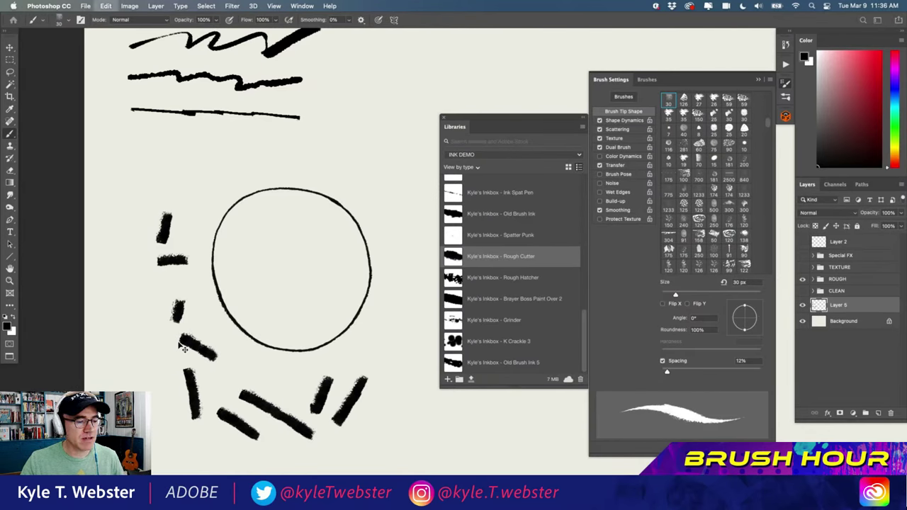
key(super+z)
key(super+z)
key(super+z)
key(super+z)
key(super+z)
key(super+z)
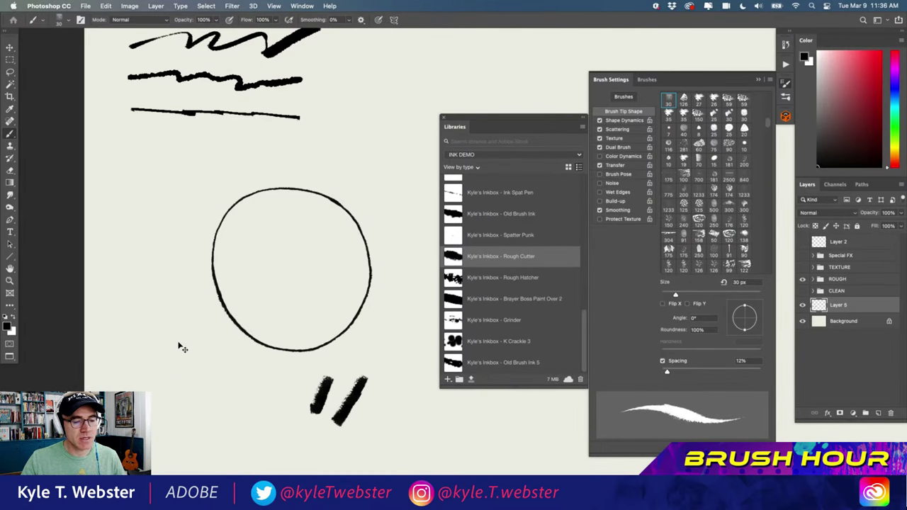
key(super+z)
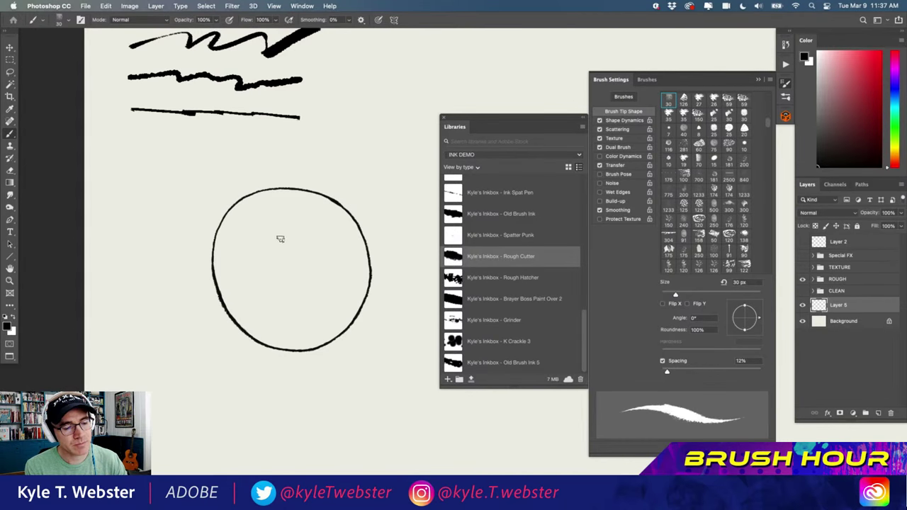
Draw a nose, eyes and round glasses with arms reaching the head's edges
mouse_move(281, 238)
mouse_down()
mouse_move(275, 284)
mouse_move(291, 284)
mouse_up()
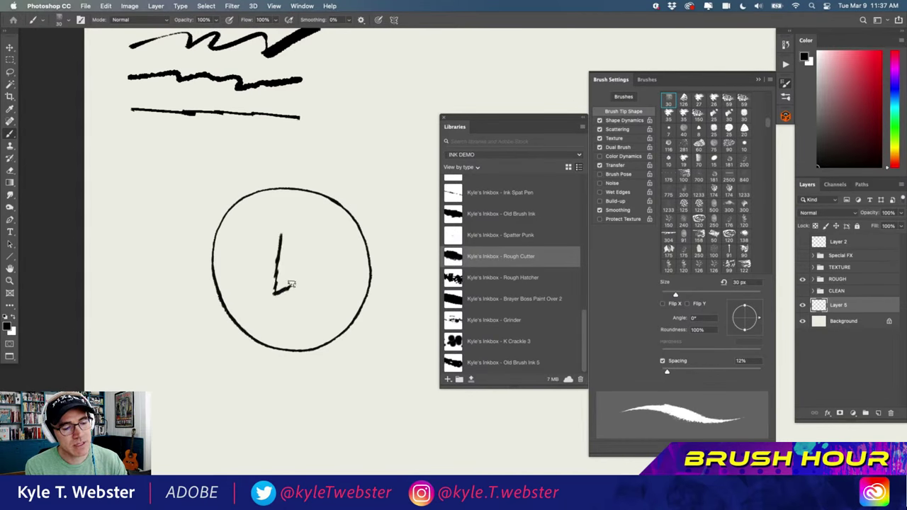
mouse_move(336, 252)
mouse_down()
mouse_move(237, 255)
mouse_move(249, 261)
mouse_up()
mouse_move(331, 242)
mouse_down()
mouse_move(318, 275)
mouse_move(333, 247)
mouse_up()
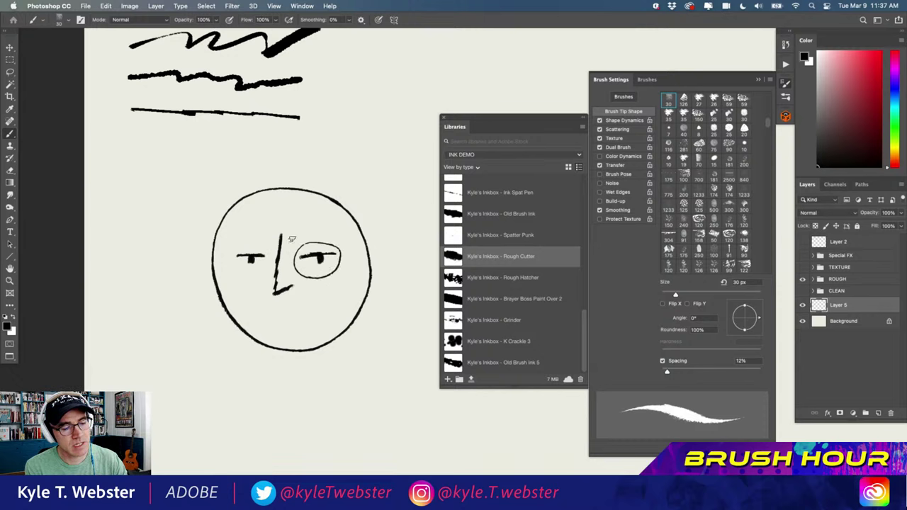
mouse_move(264, 243)
mouse_down()
mouse_move(230, 245)
mouse_move(227, 267)
mouse_move(262, 271)
mouse_move(264, 245)
mouse_up()
drag(338, 260, 373, 261)
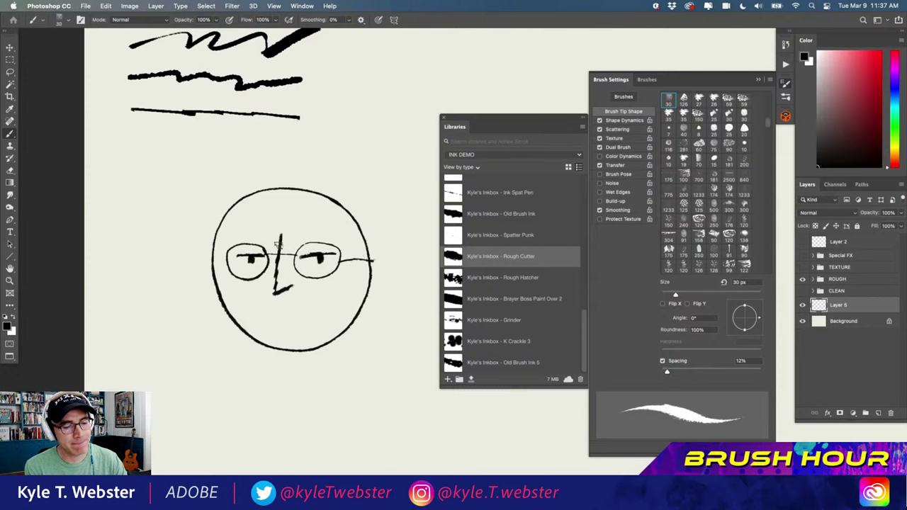
drag(228, 261, 210, 263)
Hatch hair strokes across the top of the head and add a smiling mouth
drag(315, 192, 291, 211)
drag(297, 190, 273, 211)
drag(282, 190, 267, 209)
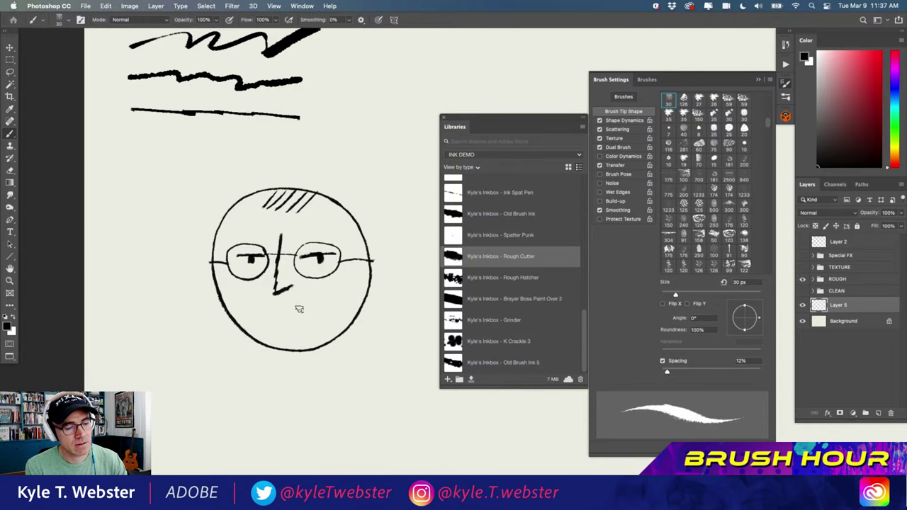
mouse_move(311, 306)
mouse_down()
mouse_move(261, 303)
mouse_move(291, 314)
mouse_move(311, 308)
mouse_up()
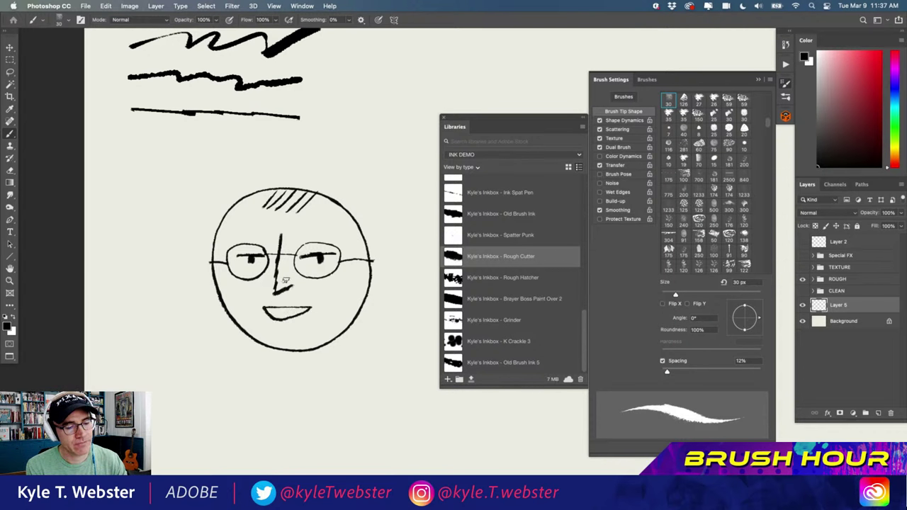
Add both ears with an inner curl on the left, plus a left eyebrow
mouse_move(369, 259)
mouse_down()
mouse_move(383, 289)
mouse_move(366, 294)
mouse_up()
drag(211, 262, 218, 293)
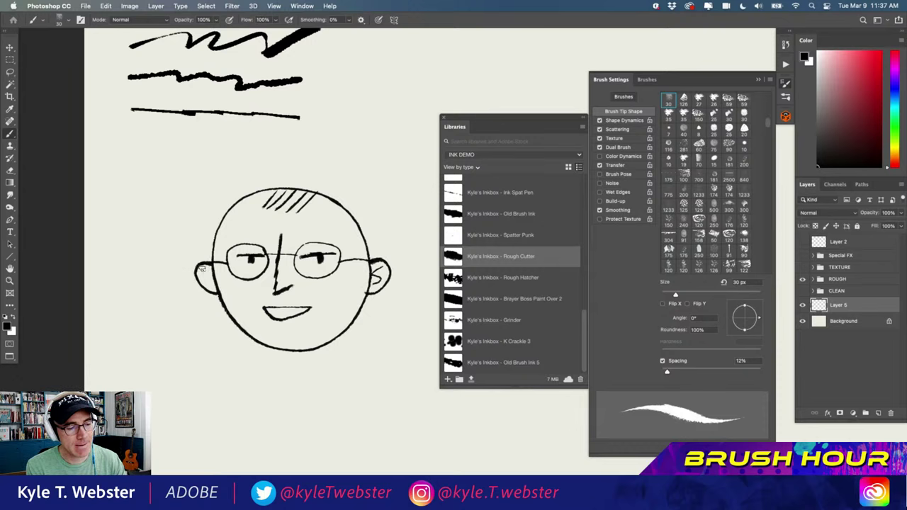
drag(202, 268, 214, 286)
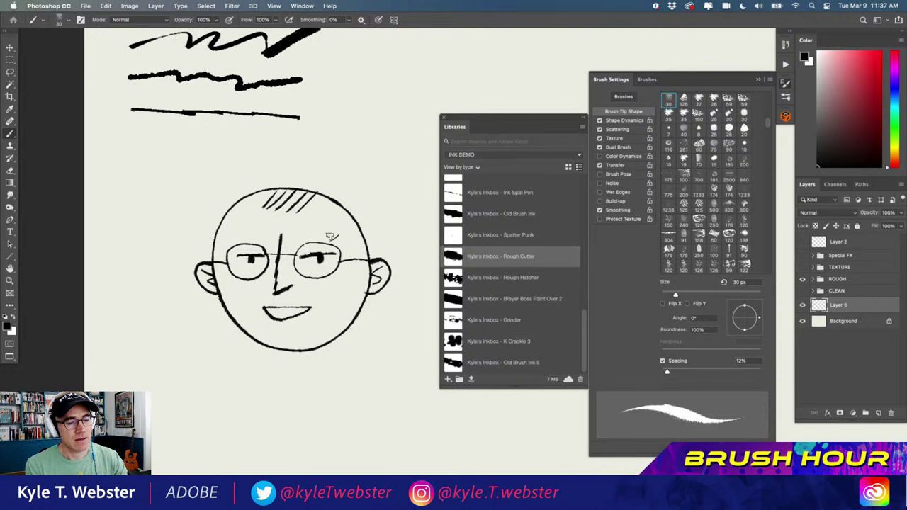
drag(256, 234, 254, 240)
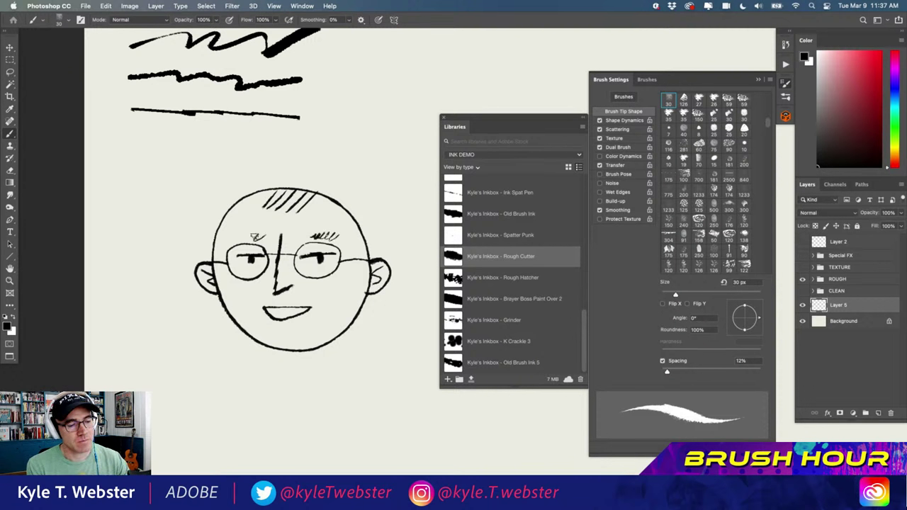
Draw the neck, shoulders and collar line, then darken the right eye inside the glasses
mouse_move(309, 347)
mouse_down()
mouse_move(309, 367)
mouse_move(242, 372)
mouse_up()
drag(309, 366, 335, 372)
mouse_move(331, 371)
mouse_down()
mouse_move(317, 383)
mouse_move(243, 370)
mouse_up()
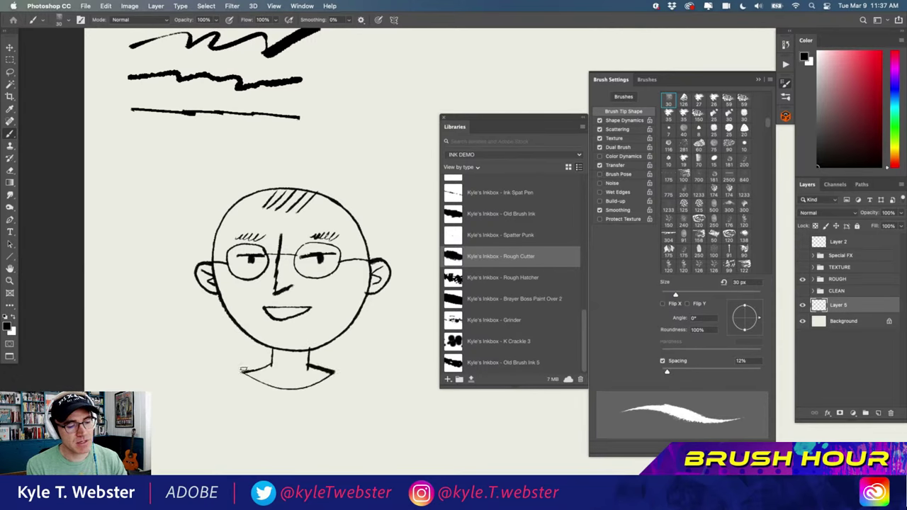
drag(329, 369, 350, 377)
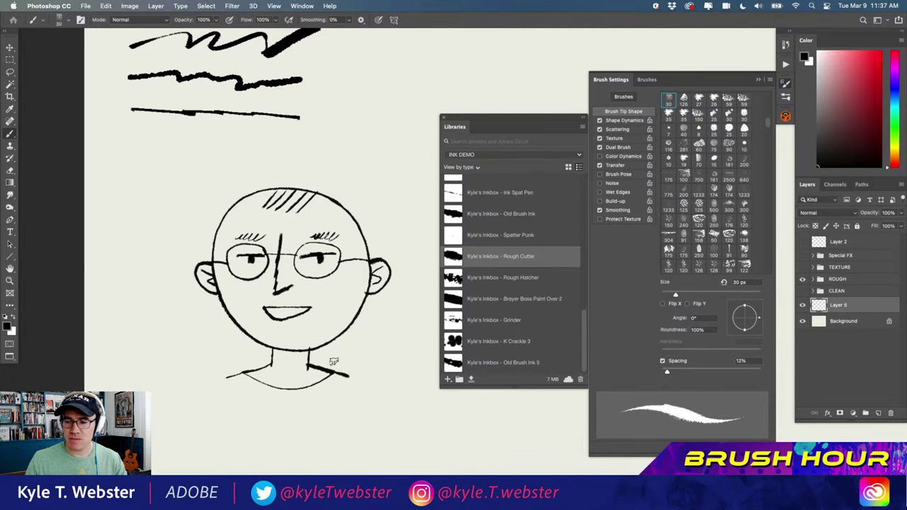
key(super+equal)
key(super+minus)
drag(243, 320, 210, 323)
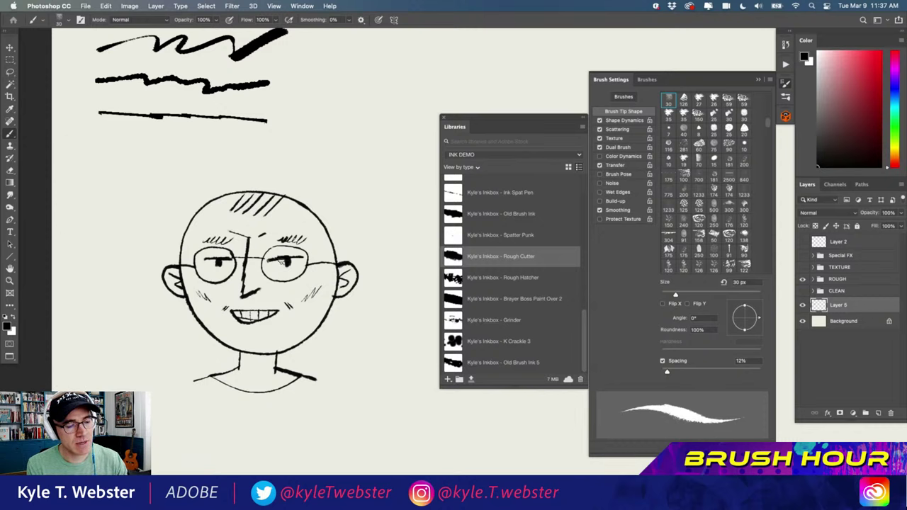
drag(270, 259, 294, 265)
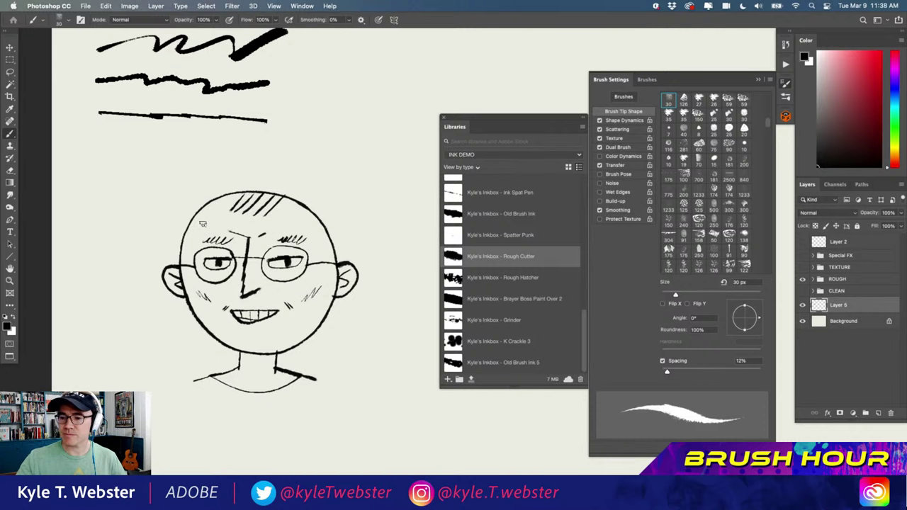
Clear the whole face sketch from the layer and scroll the Libraries brush list
key(super+a)
key(Delete)
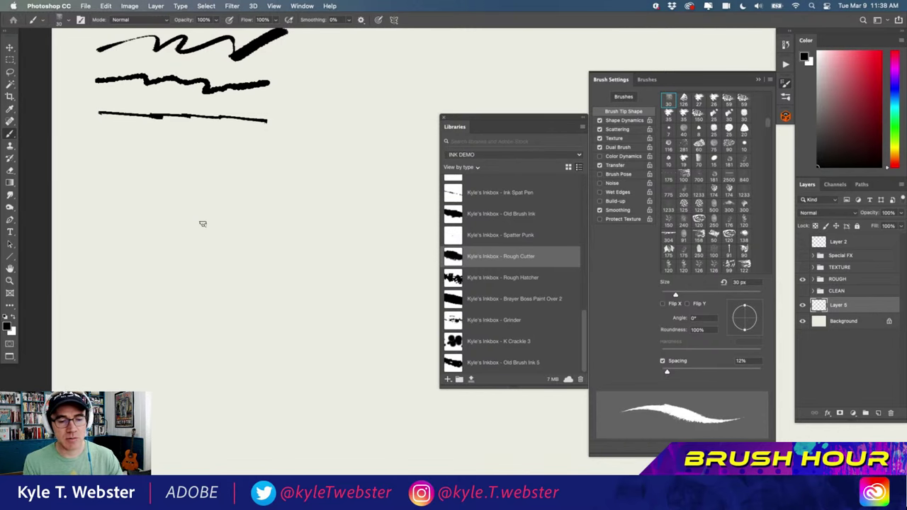
scroll(582, 320, up, 5)
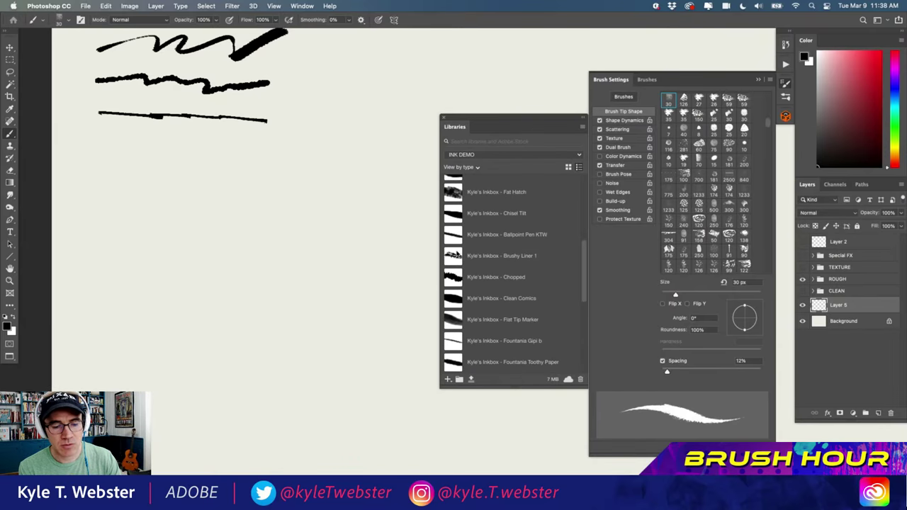
scroll(457, 253, up, 5)
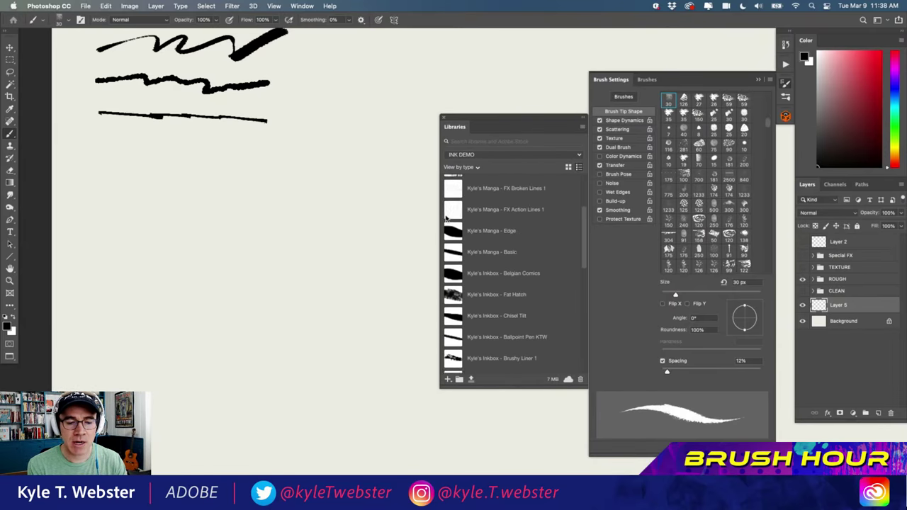
scroll(446, 217, up, 4)
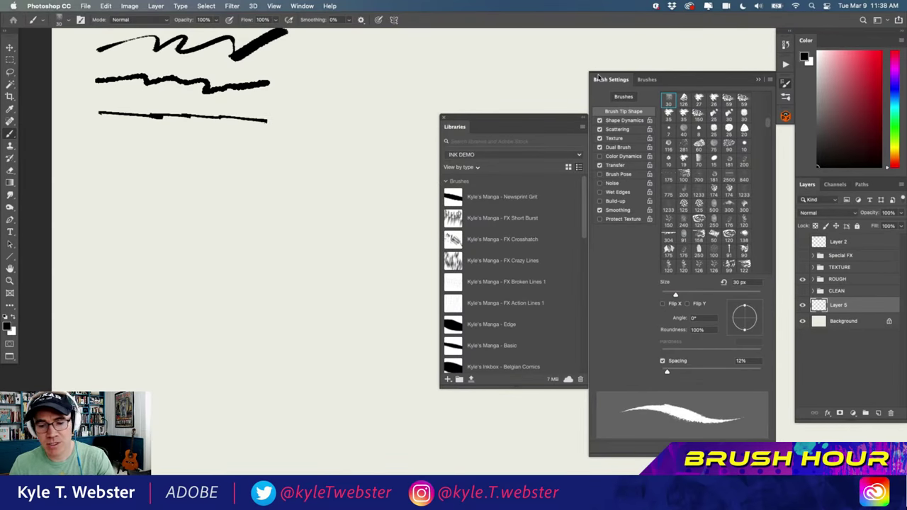
Move the canvas view over to the TEXTURE sample strokes
scroll(366, 267, down, 5)
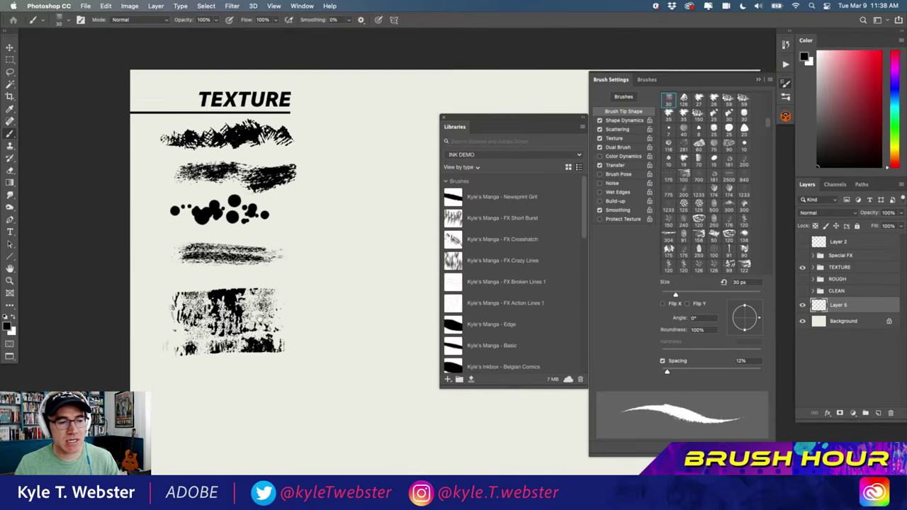
scroll(386, 212, right, 1)
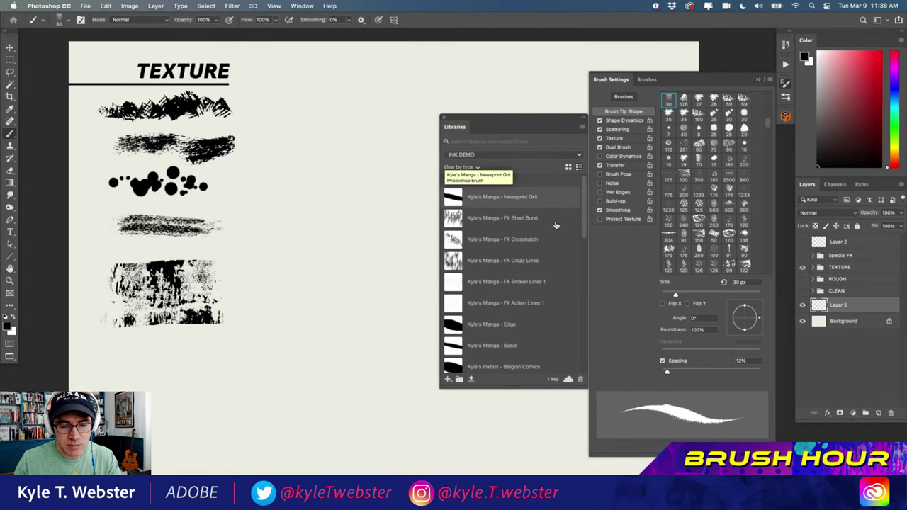
scroll(559, 220, down, 4)
scroll(496, 297, down, 10)
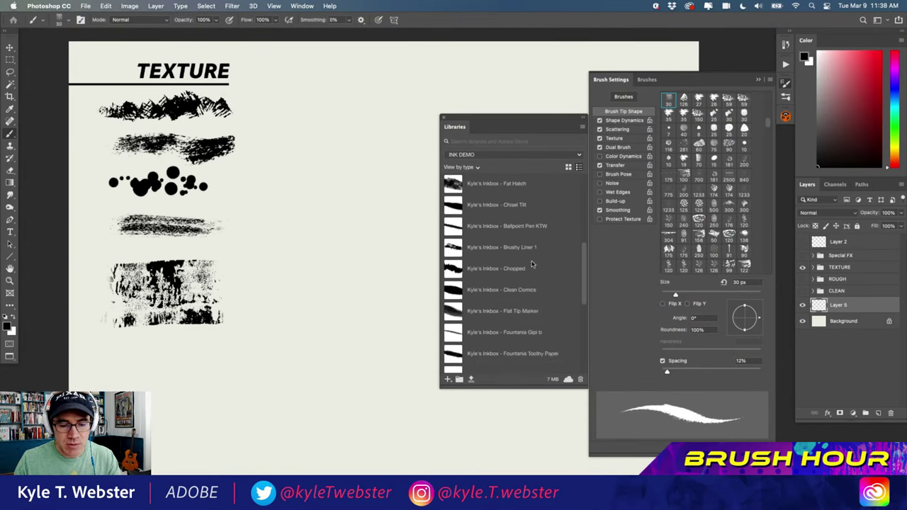
Try the Grinder brush with a dab, hatch strokes and a large stroke, then clear the layer
click(470, 323)
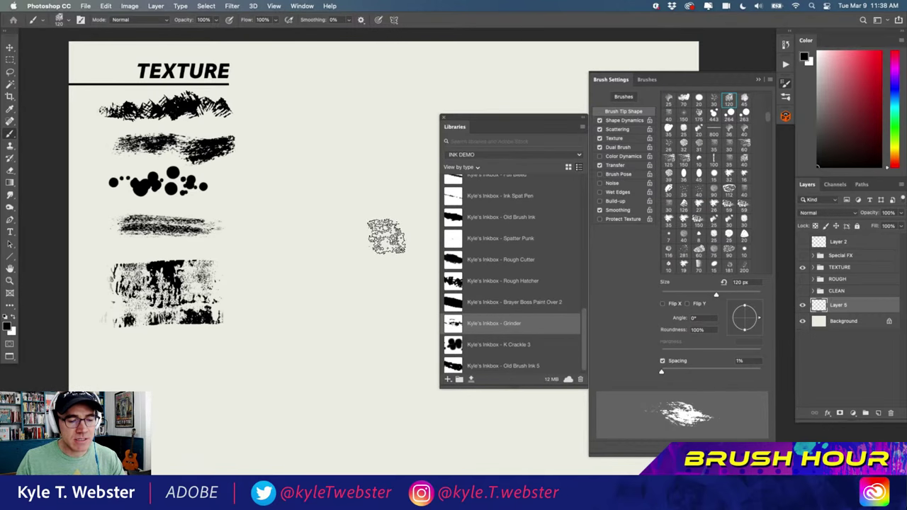
click(364, 255)
drag(377, 259, 339, 320)
drag(391, 266, 346, 388)
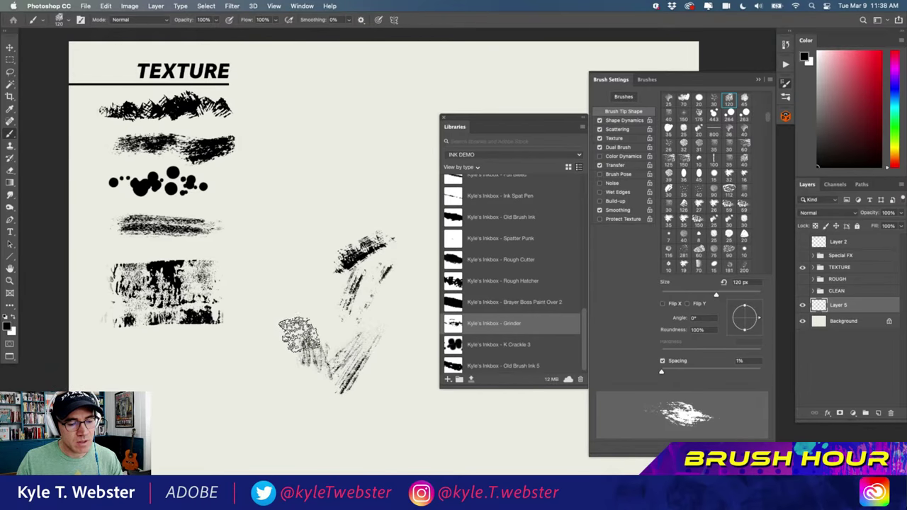
mouse_move(340, 147)
mouse_down()
mouse_move(297, 206)
mouse_move(276, 348)
mouse_move(244, 448)
mouse_up()
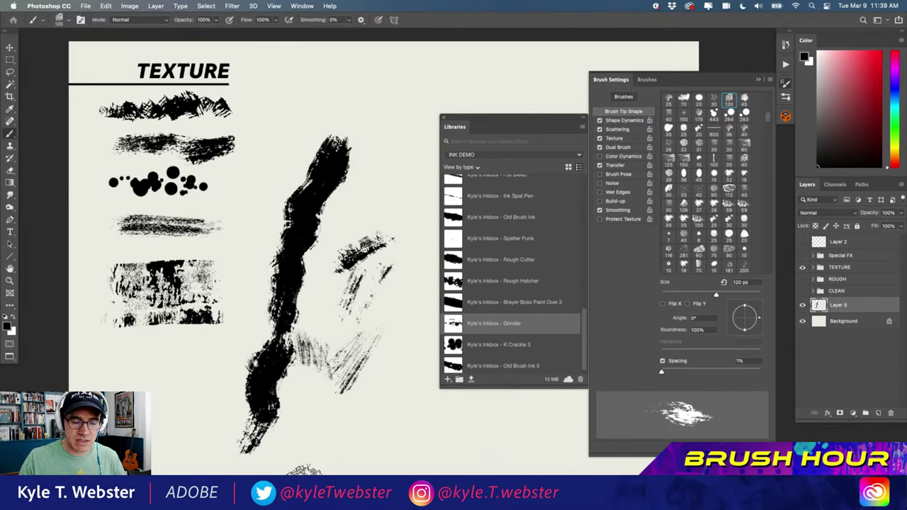
key(super+a)
key(Delete)
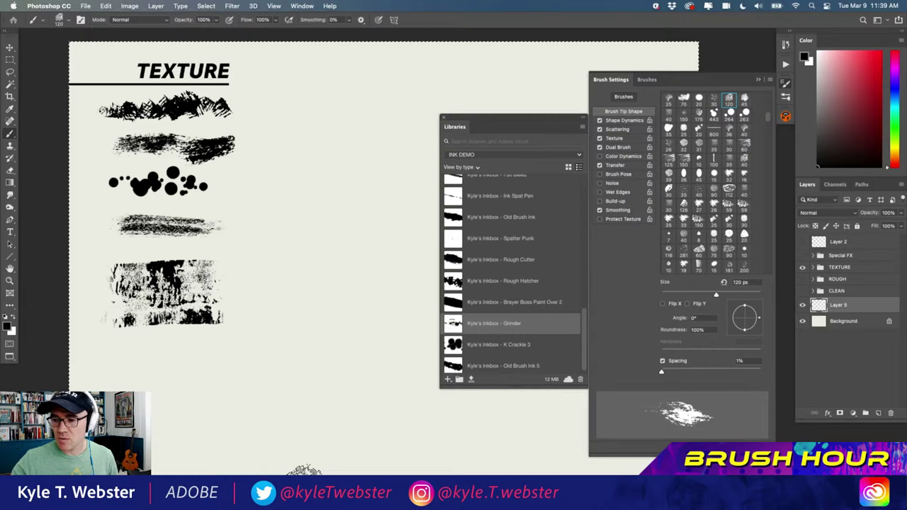
key(super+d)
Paint a vertical Grinder test stroke, undo it, and scroll the Libraries brush list
mouse_move(378, 209)
mouse_down()
mouse_move(376, 328)
mouse_move(361, 382)
mouse_move(367, 232)
mouse_move(359, 256)
mouse_move(346, 218)
mouse_move(343, 280)
mouse_move(385, 408)
mouse_move(394, 233)
mouse_move(387, 205)
mouse_move(355, 192)
mouse_move(337, 215)
mouse_move(335, 225)
mouse_move(343, 204)
mouse_move(332, 250)
mouse_move(353, 317)
mouse_move(350, 358)
mouse_move(335, 278)
mouse_move(373, 230)
mouse_move(368, 193)
mouse_move(351, 198)
mouse_move(393, 206)
mouse_up()
key(super+z)
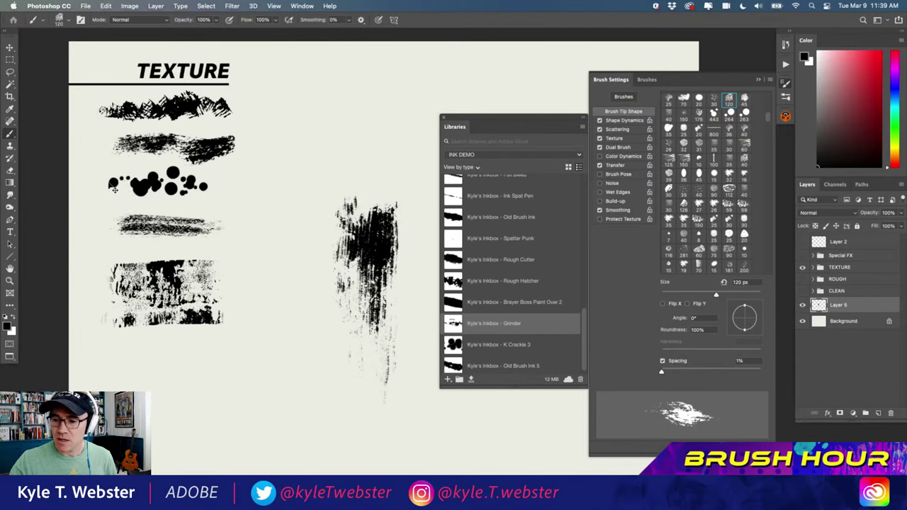
key(super+z)
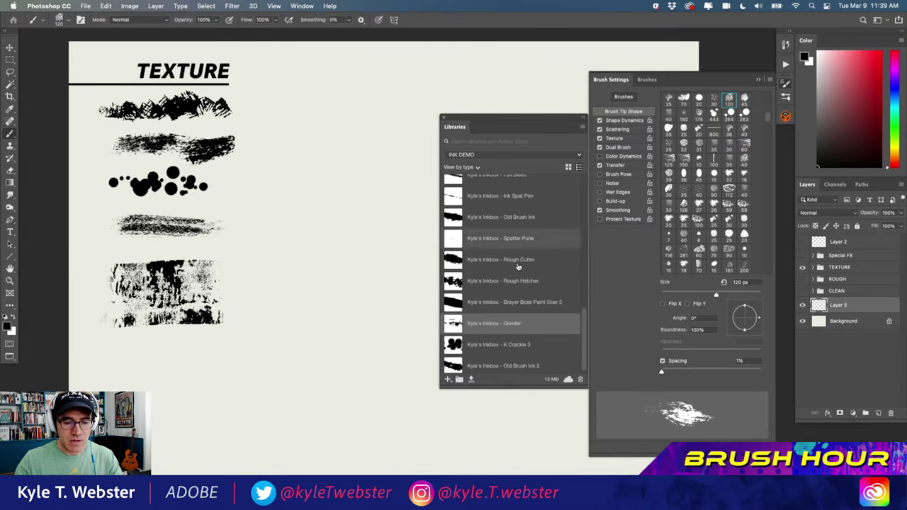
scroll(584, 319, up, 2)
scroll(584, 318, down, 3)
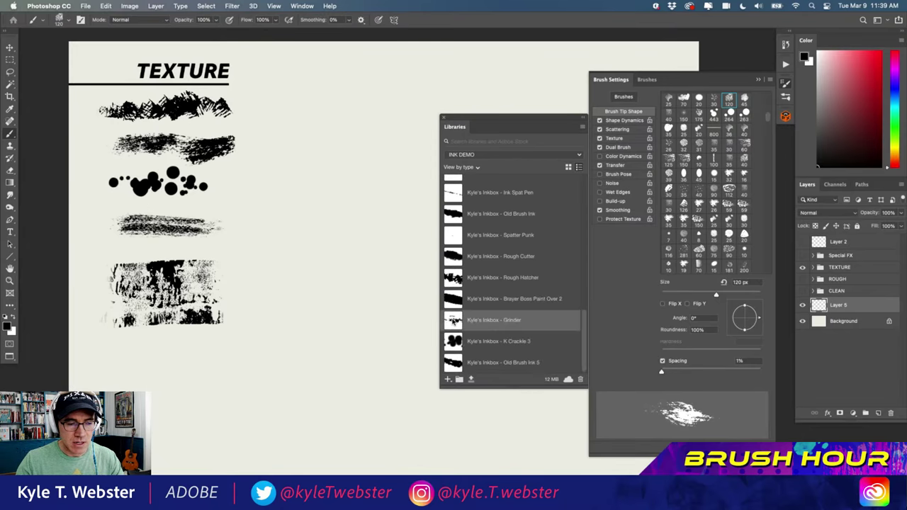
scroll(452, 317, up, 3)
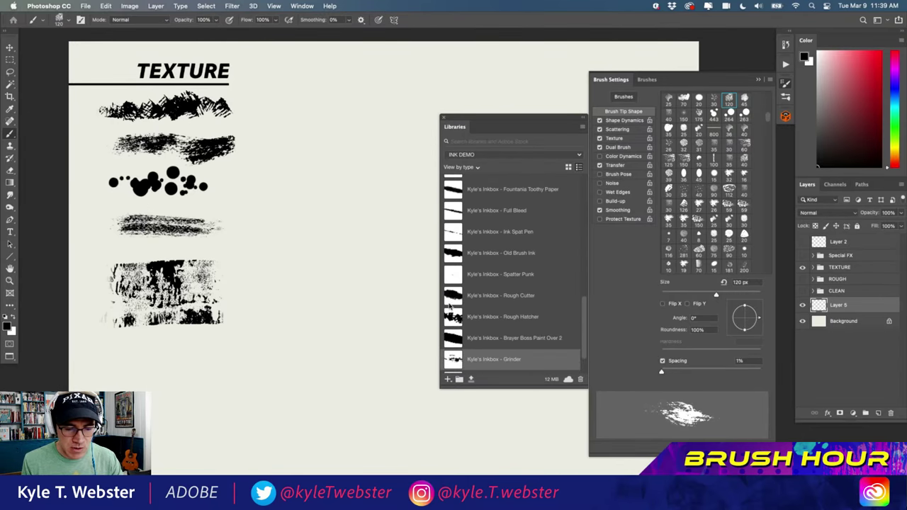
Paint a tall Rough Hatcher test stroke with extra lower-left hatching, then undo both passes
click(454, 317)
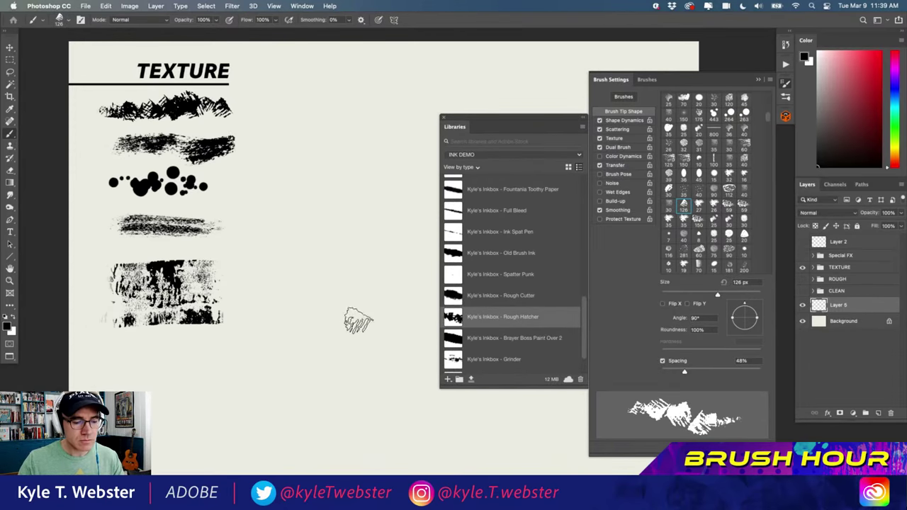
mouse_move(360, 303)
mouse_down()
mouse_move(348, 328)
mouse_move(346, 383)
mouse_move(323, 335)
mouse_move(346, 287)
mouse_move(335, 280)
mouse_move(319, 308)
mouse_move(318, 282)
mouse_move(350, 283)
mouse_move(340, 250)
mouse_move(321, 252)
mouse_move(341, 212)
mouse_up()
scroll(323, 333, up, 1)
mouse_move(335, 282)
mouse_down()
mouse_move(315, 294)
mouse_move(310, 329)
mouse_move(298, 340)
mouse_move(306, 363)
mouse_up()
key(super+z)
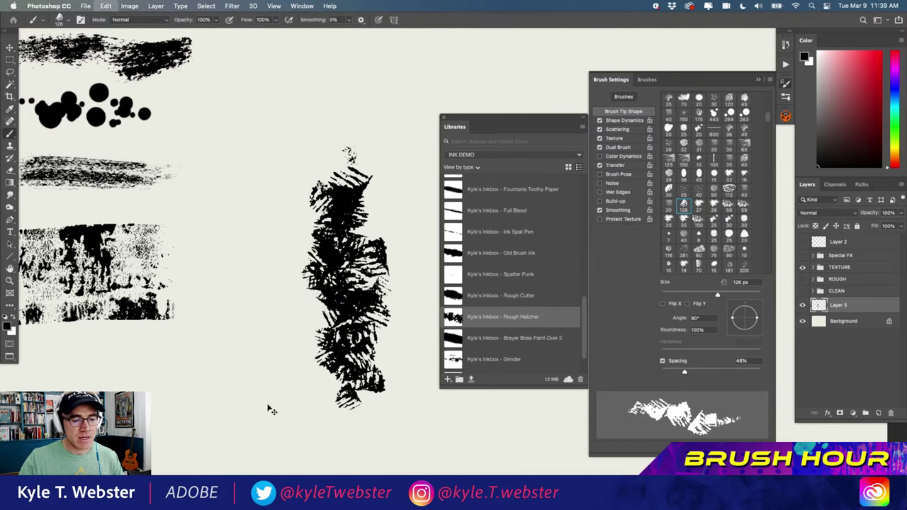
key(super+z)
key(super+z)
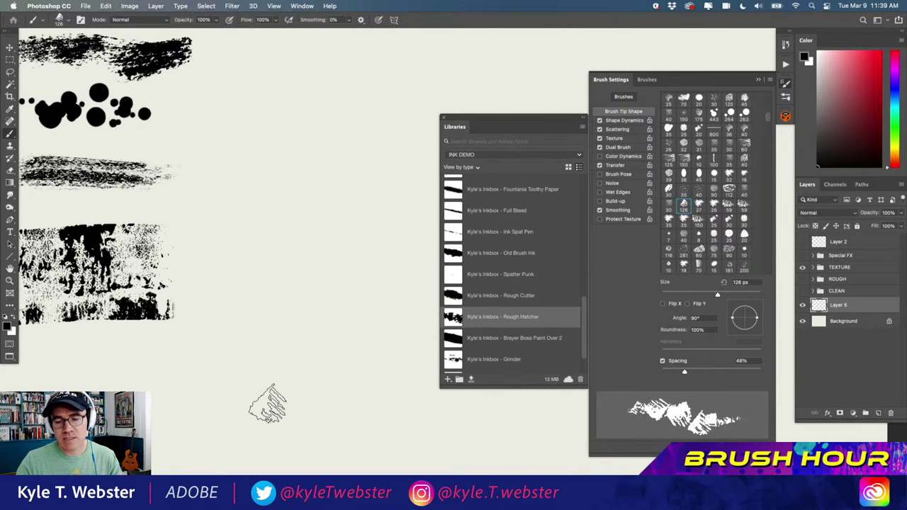
Close Brush Settings, move the Libraries panel aside, and load the Flat Tip Marker brush
click(759, 80)
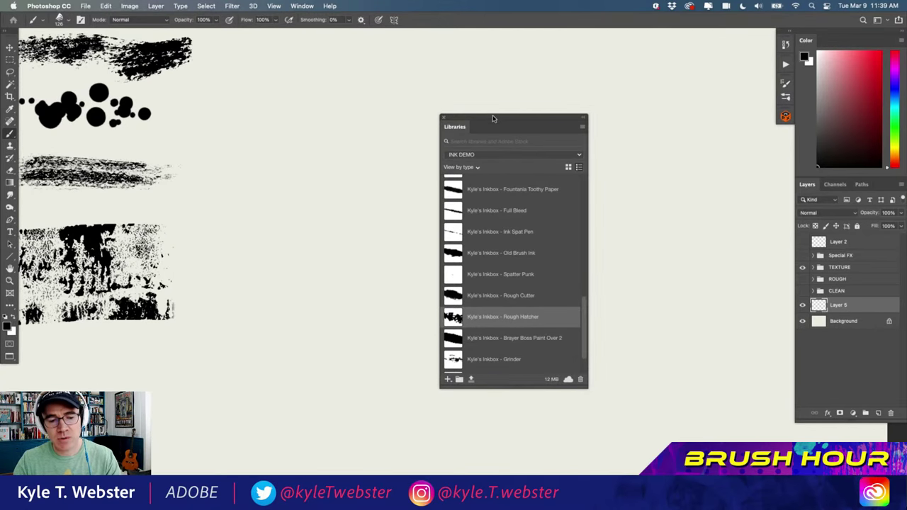
drag(500, 118, 700, 186)
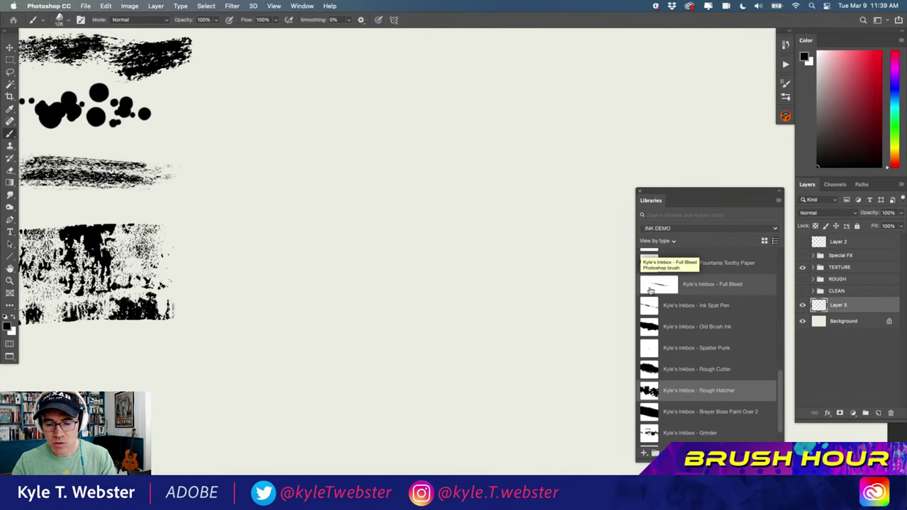
drag(780, 378, 767, 340)
scroll(780, 374, up, 2)
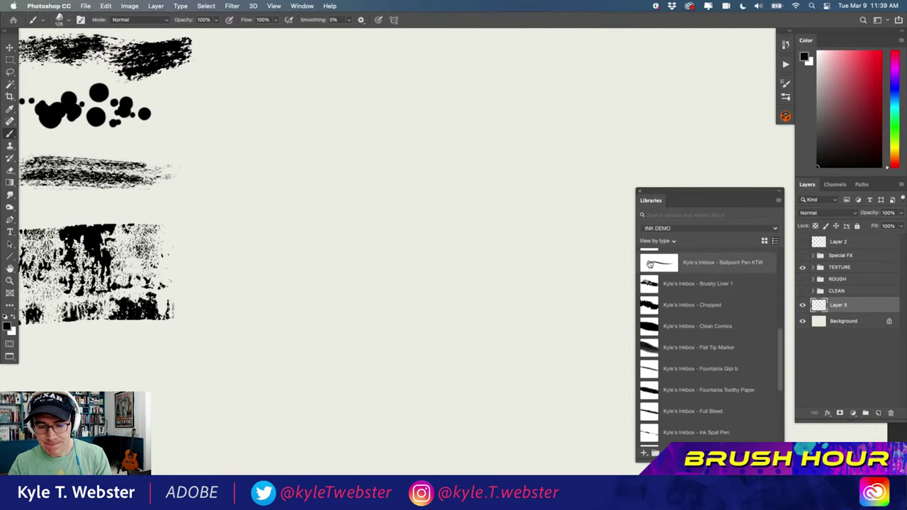
click(651, 348)
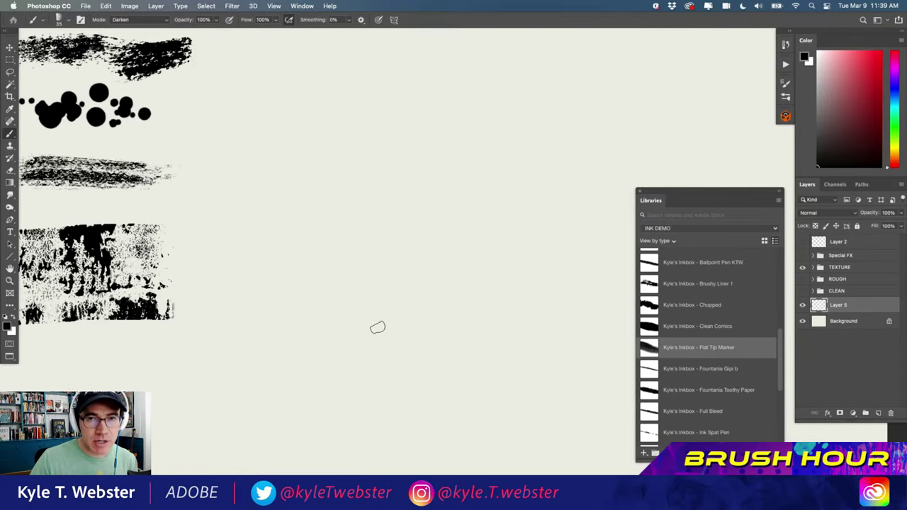
Test Flat Tip Marker with a zigzag and four parallel diagonal strokes, undoing each batch
mouse_move(443, 127)
mouse_down()
mouse_move(510, 238)
mouse_move(398, 204)
mouse_move(434, 268)
mouse_move(428, 333)
mouse_move(393, 373)
mouse_move(280, 346)
mouse_up()
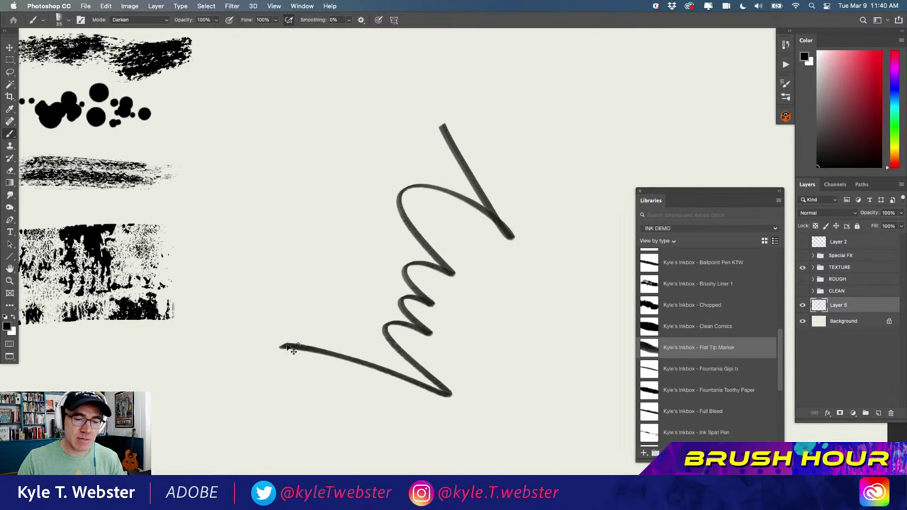
key(super+z)
drag(494, 254, 458, 299)
drag(475, 234, 433, 286)
drag(460, 218, 417, 272)
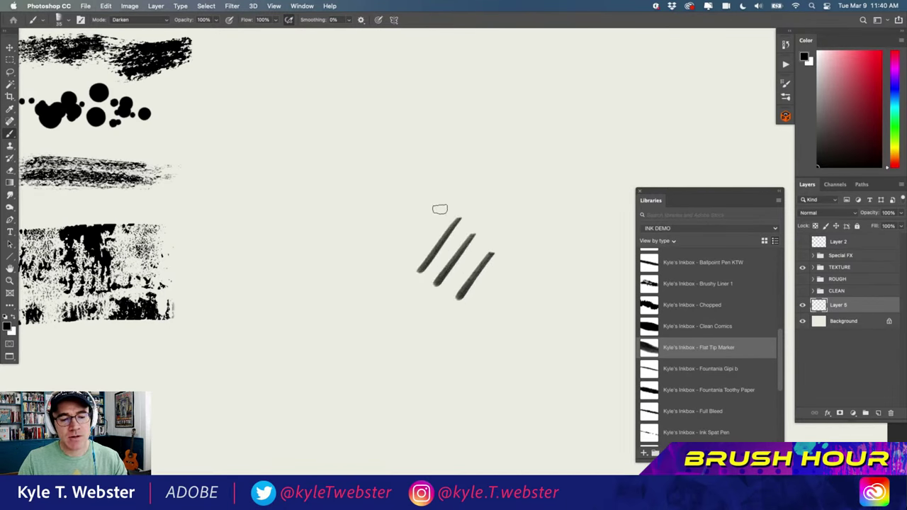
drag(424, 201, 393, 257)
mouse_move(419, 328)
mouse_down()
mouse_move(379, 299)
mouse_move(375, 325)
mouse_move(351, 325)
mouse_move(373, 363)
mouse_move(304, 326)
mouse_up()
key(super+z)
key(super+z)
key(super+z)
key(super+z)
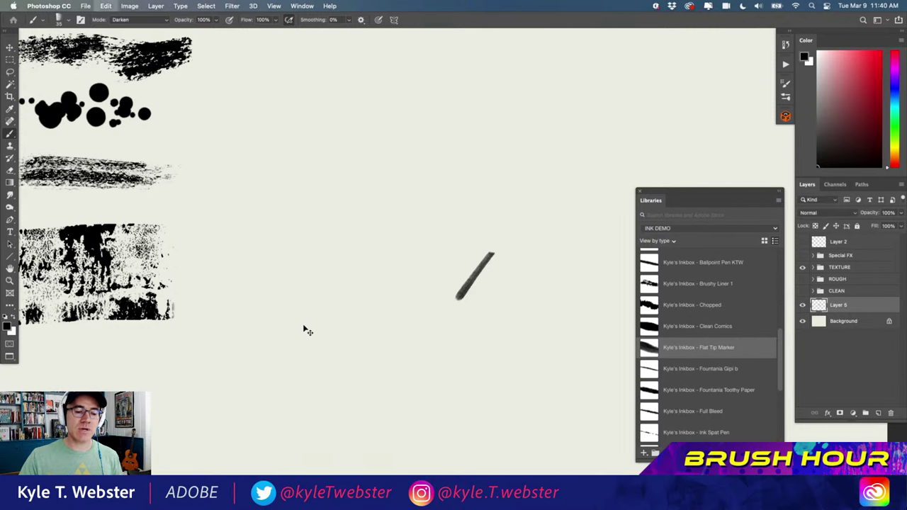
key(super+z)
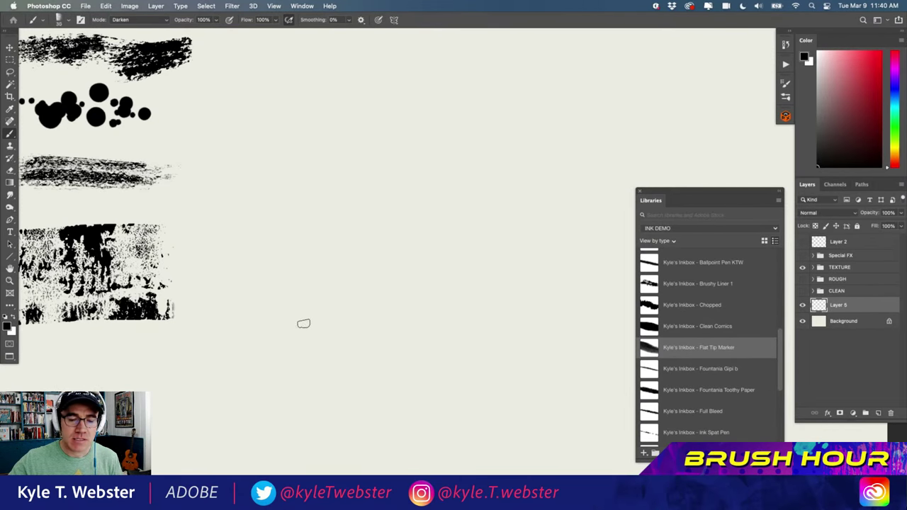
Draw a looping marker outline, then clear everything on Layer 5 and deselect
mouse_move(474, 198)
mouse_down()
mouse_move(357, 176)
mouse_move(392, 279)
mouse_move(339, 393)
mouse_move(411, 369)
mouse_move(463, 306)
mouse_up()
drag(443, 271, 409, 172)
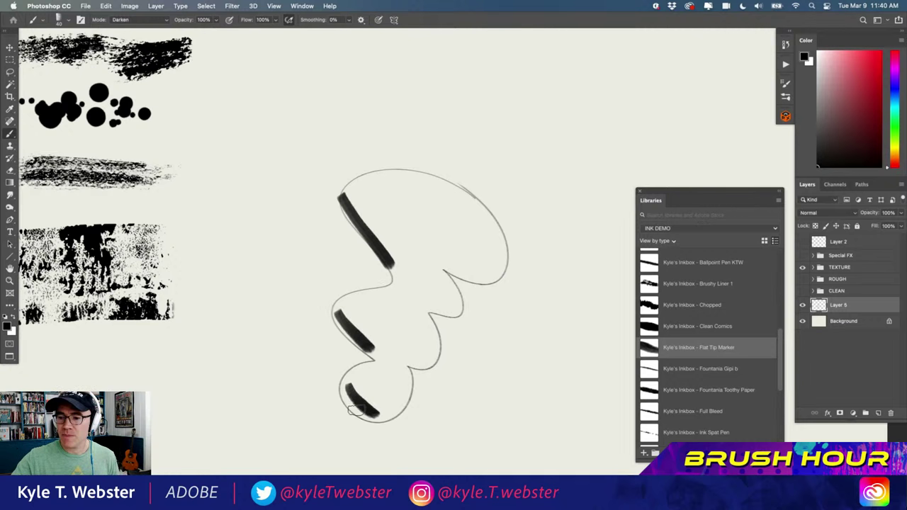
key(super+a)
key(Delete)
key(super+d)
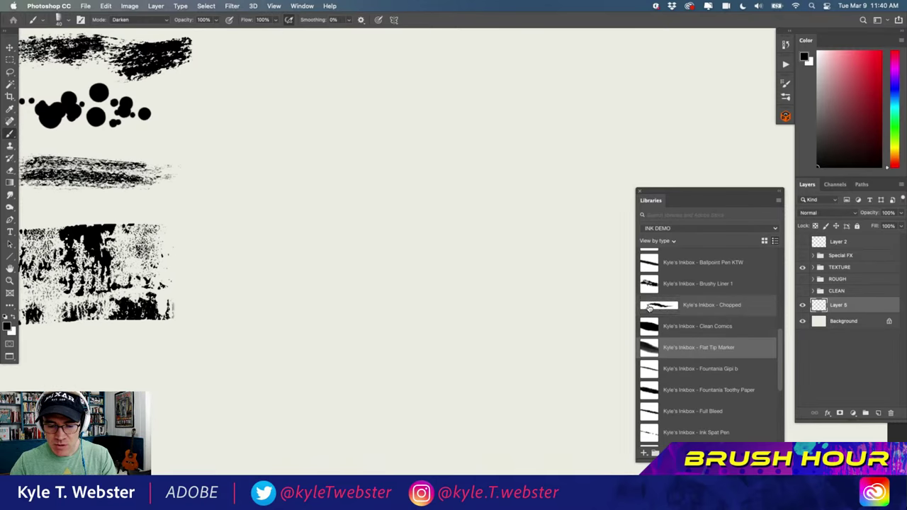
Load the Ballpoint Pen KTW brush and shift the canvas up to sketch the faceted rock
click(642, 261)
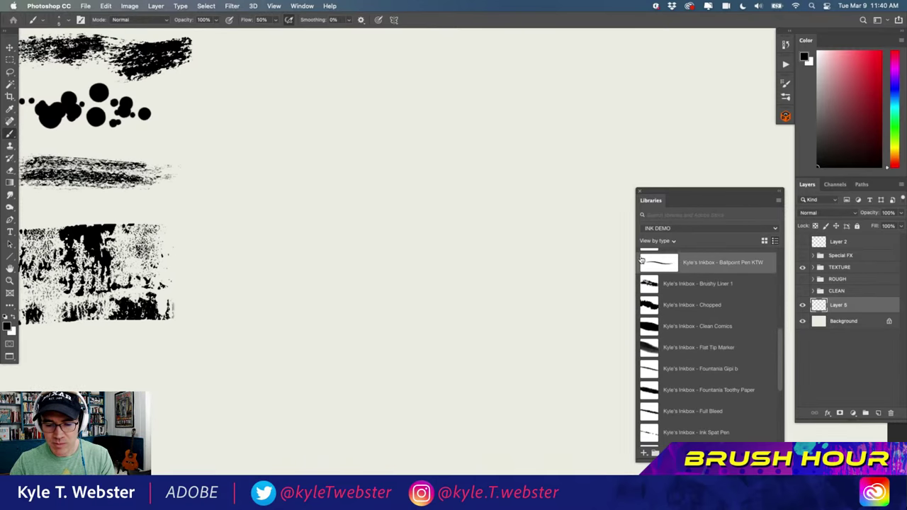
drag(359, 256, 348, 235)
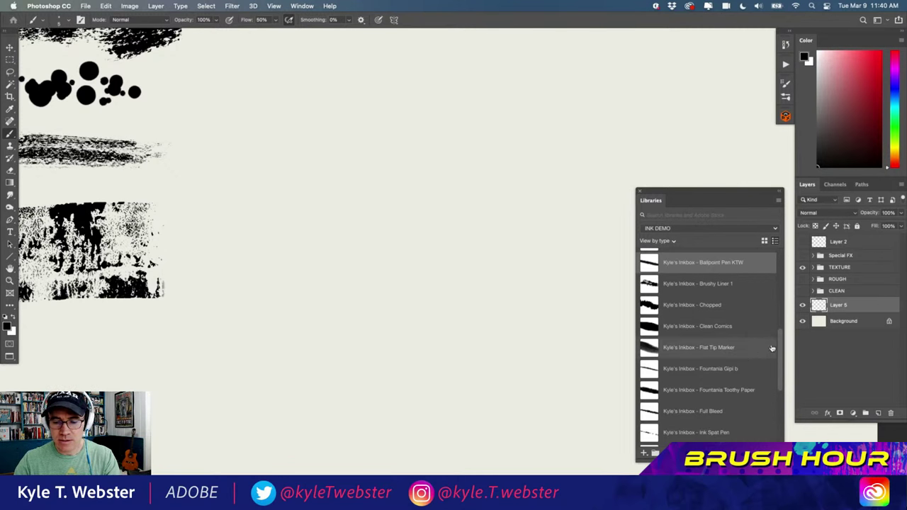
scroll(709, 340, down, 2)
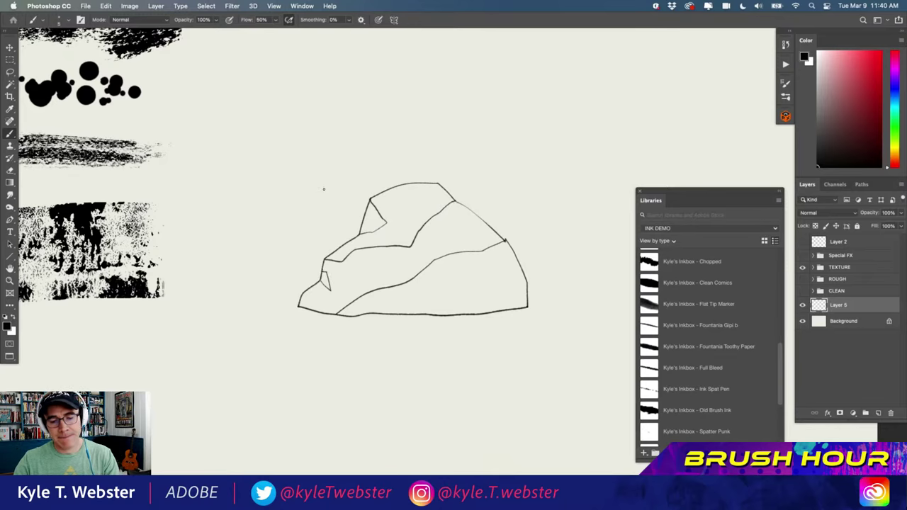
scroll(677, 402, down, 3)
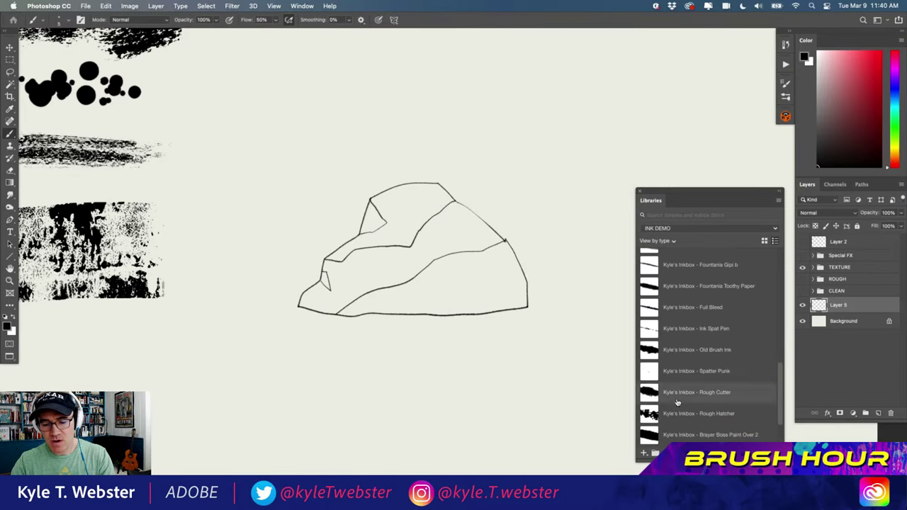
Fill the rock with Rough Hatcher hatching across its upper face, lower middle and left edges
click(681, 413)
mouse_move(439, 258)
mouse_down()
mouse_move(413, 277)
mouse_move(443, 258)
mouse_move(502, 250)
mouse_move(516, 281)
mouse_move(479, 281)
mouse_move(493, 257)
mouse_move(496, 278)
mouse_move(516, 295)
mouse_move(496, 303)
mouse_move(439, 292)
mouse_move(489, 306)
mouse_move(489, 298)
mouse_move(454, 307)
mouse_move(397, 299)
mouse_move(397, 285)
mouse_move(347, 308)
mouse_up()
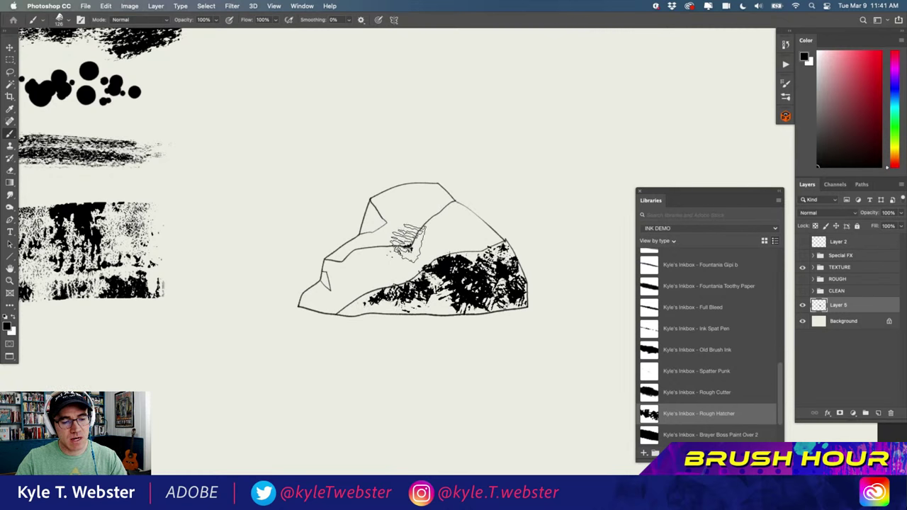
mouse_move(408, 243)
mouse_down()
mouse_move(440, 201)
mouse_move(433, 194)
mouse_move(412, 212)
mouse_move(435, 187)
mouse_move(386, 191)
mouse_move(383, 209)
mouse_move(393, 215)
mouse_move(383, 233)
mouse_move(347, 240)
mouse_move(322, 285)
mouse_move(315, 250)
mouse_move(326, 290)
mouse_move(365, 276)
mouse_move(411, 243)
mouse_move(383, 265)
mouse_move(450, 194)
mouse_move(481, 222)
mouse_move(425, 270)
mouse_move(492, 235)
mouse_move(347, 306)
mouse_move(305, 315)
mouse_up()
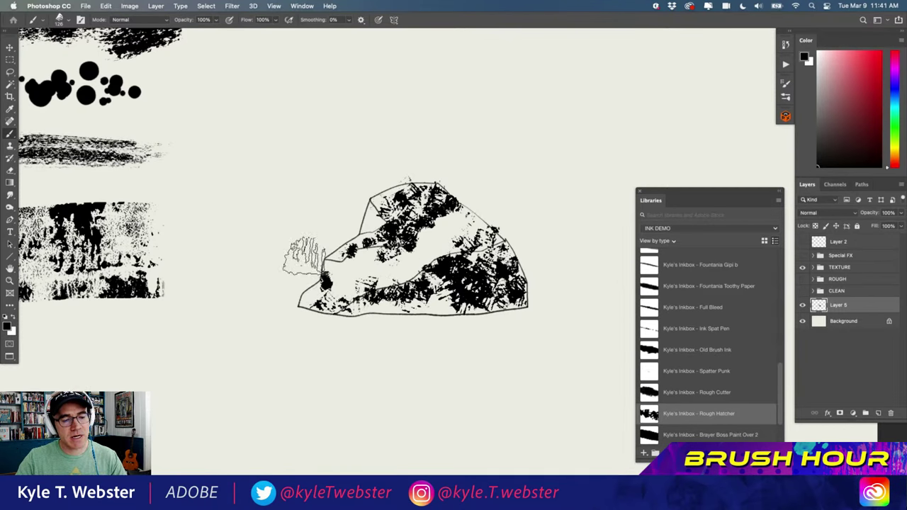
key(super+minus)
drag(375, 322, 408, 315)
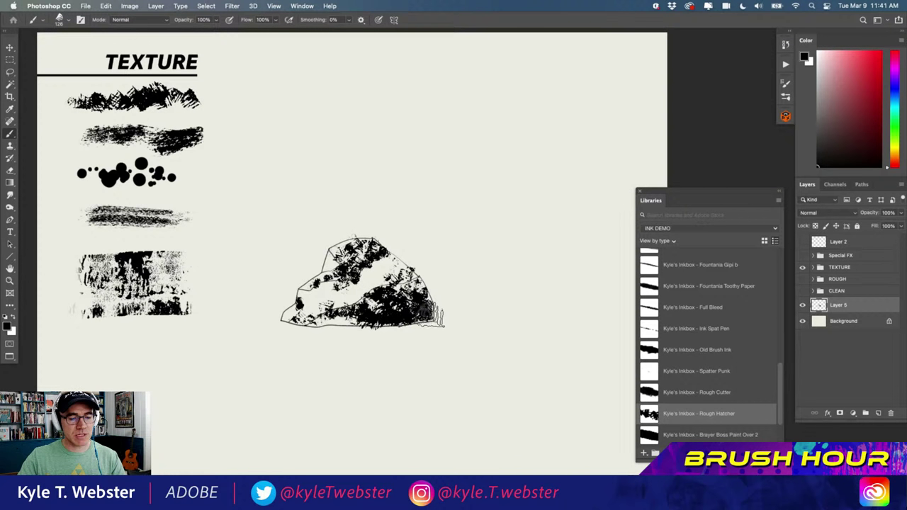
mouse_move(333, 323)
mouse_down()
mouse_move(356, 316)
mouse_move(372, 282)
mouse_move(402, 261)
mouse_move(363, 299)
mouse_move(409, 261)
mouse_up()
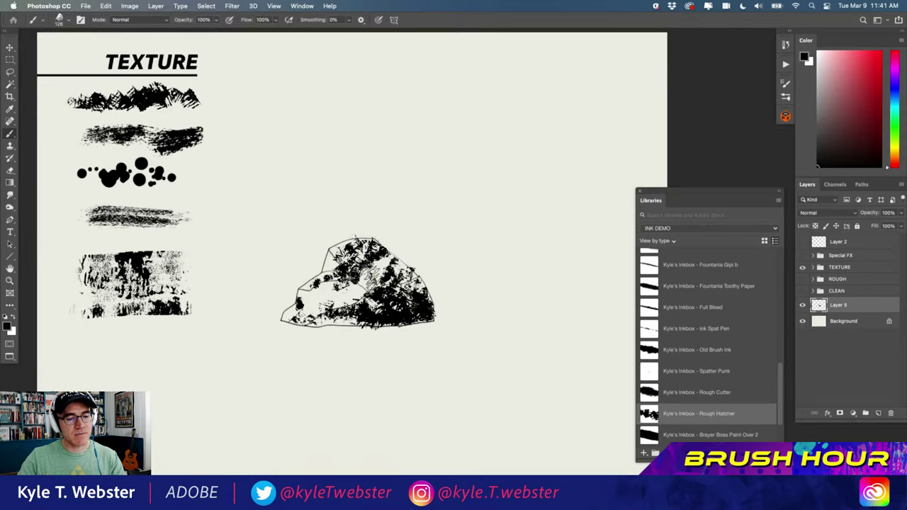
drag(369, 291, 297, 249)
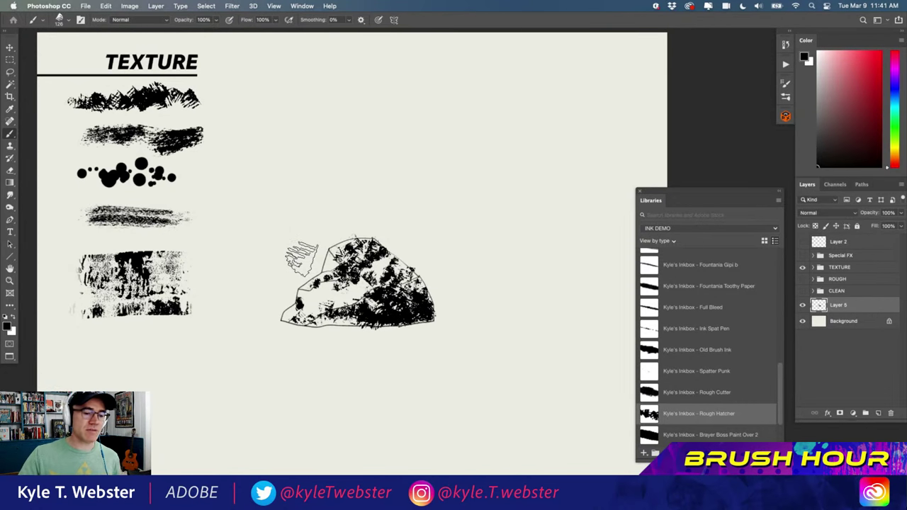
key(l)
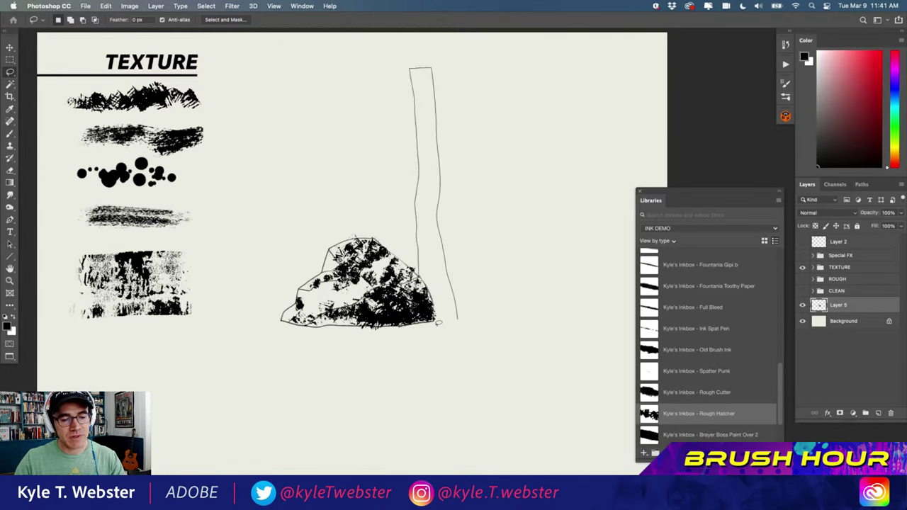
Ink the tall trunk and thin diagonal handle selections solid black, up to the branch tip
drag(460, 306, 457, 316)
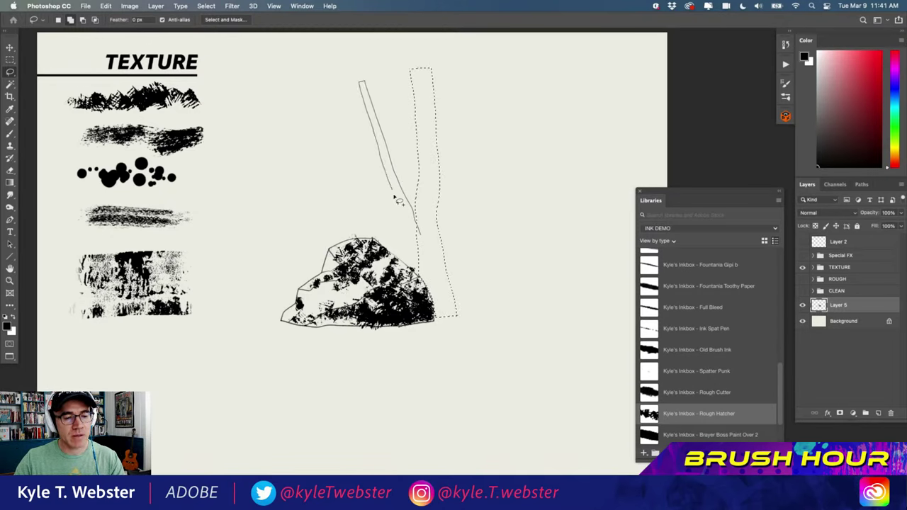
mouse_move(427, 254)
mouse_down()
mouse_move(329, 149)
mouse_move(392, 185)
mouse_move(366, 124)
mouse_move(387, 186)
mouse_move(350, 151)
mouse_up()
key(b)
mouse_move(394, 177)
mouse_down()
mouse_move(411, 228)
mouse_move(425, 184)
mouse_move(421, 78)
mouse_move(429, 181)
mouse_move(443, 188)
mouse_move(425, 245)
mouse_move(450, 284)
mouse_move(433, 301)
mouse_move(418, 213)
mouse_up()
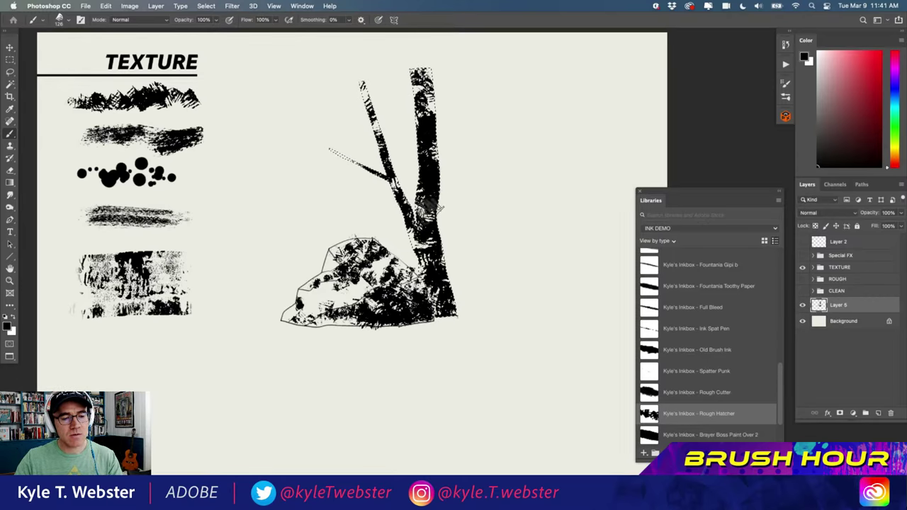
drag(383, 163, 363, 84)
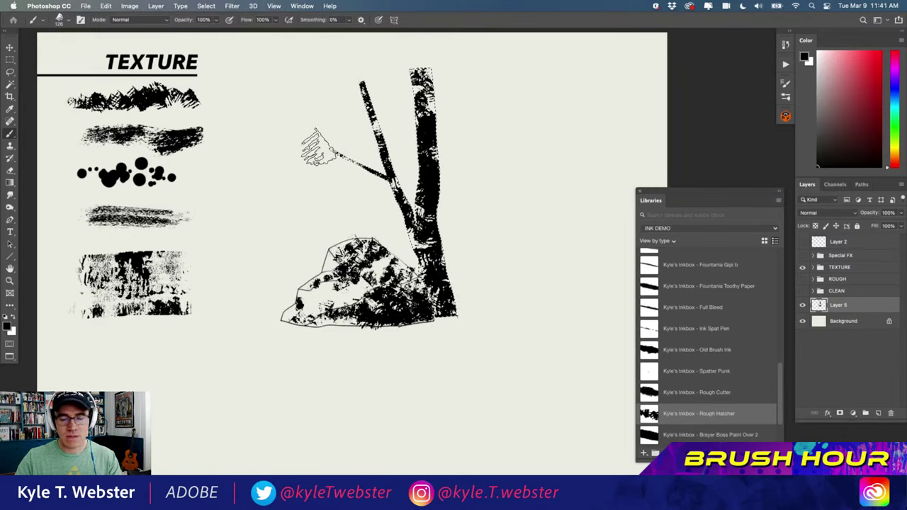
drag(322, 154, 320, 157)
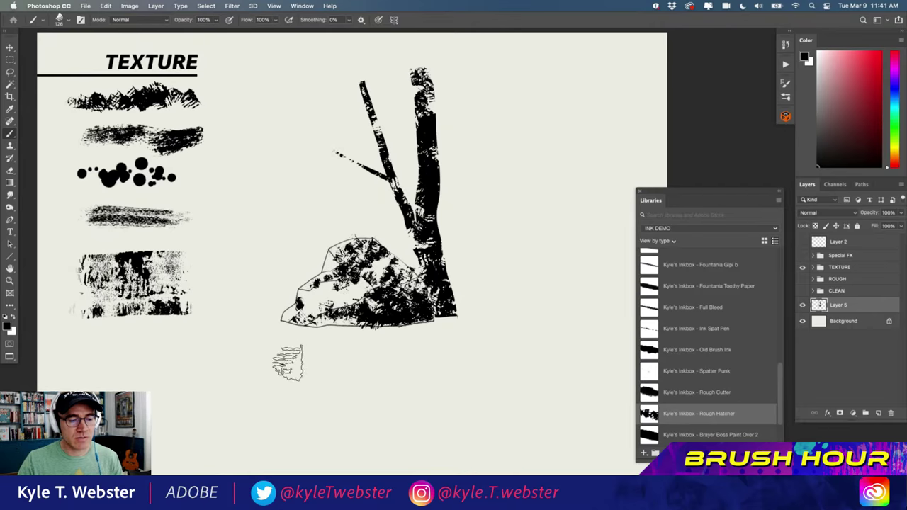
Hatch a rough ground line under the tree and rock, then shift the drawing up-right
mouse_move(468, 314)
mouse_down()
mouse_move(489, 306)
mouse_move(484, 294)
mouse_move(495, 317)
mouse_move(490, 305)
mouse_move(513, 319)
mouse_move(562, 314)
mouse_up()
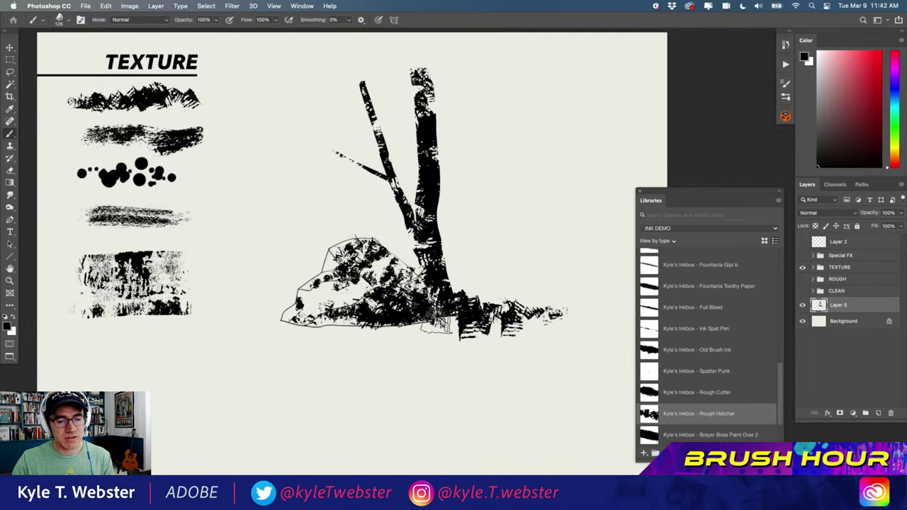
mouse_move(436, 324)
mouse_down()
mouse_move(317, 333)
mouse_move(249, 328)
mouse_up()
mouse_move(309, 332)
mouse_down()
mouse_move(340, 336)
mouse_move(290, 338)
mouse_move(443, 328)
mouse_up()
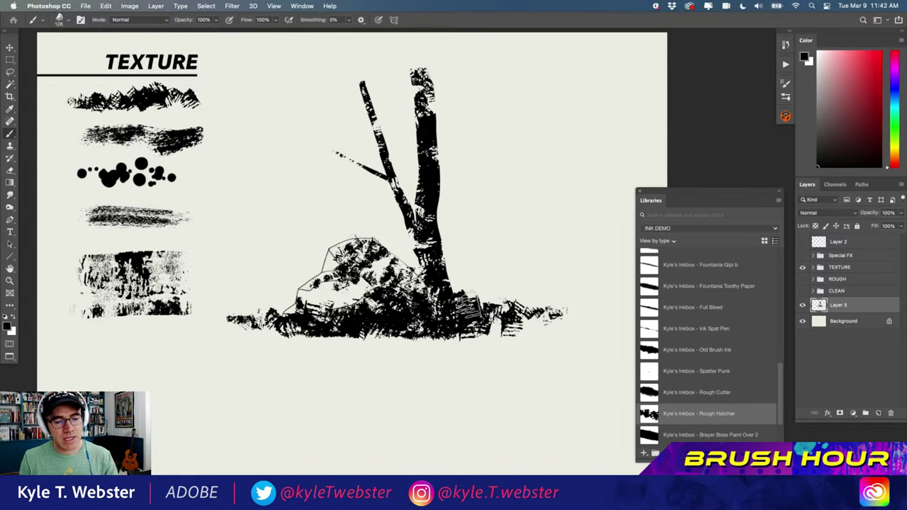
mouse_move(524, 325)
mouse_down()
mouse_move(573, 317)
mouse_move(560, 311)
mouse_move(615, 312)
mouse_up()
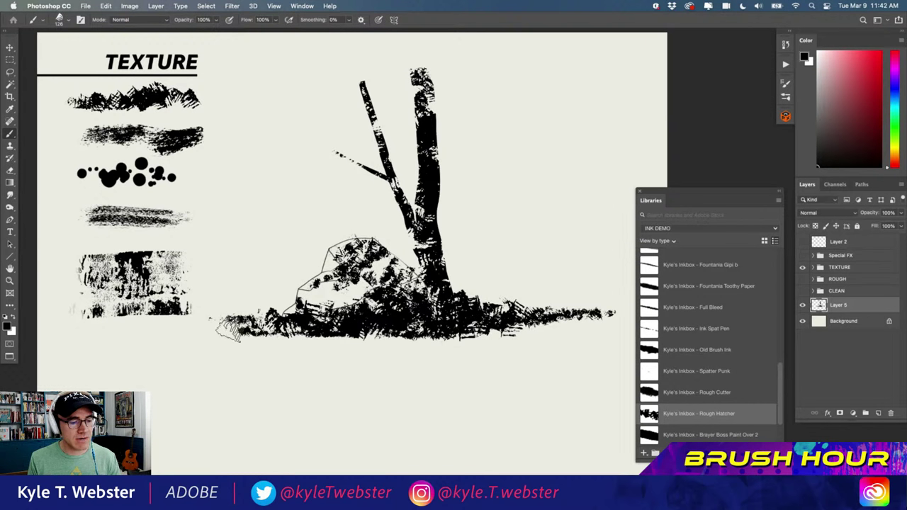
mouse_move(343, 338)
mouse_down()
mouse_move(557, 337)
mouse_move(504, 340)
mouse_move(546, 332)
mouse_move(539, 321)
mouse_move(575, 329)
mouse_move(493, 325)
mouse_move(521, 342)
mouse_move(471, 339)
mouse_up()
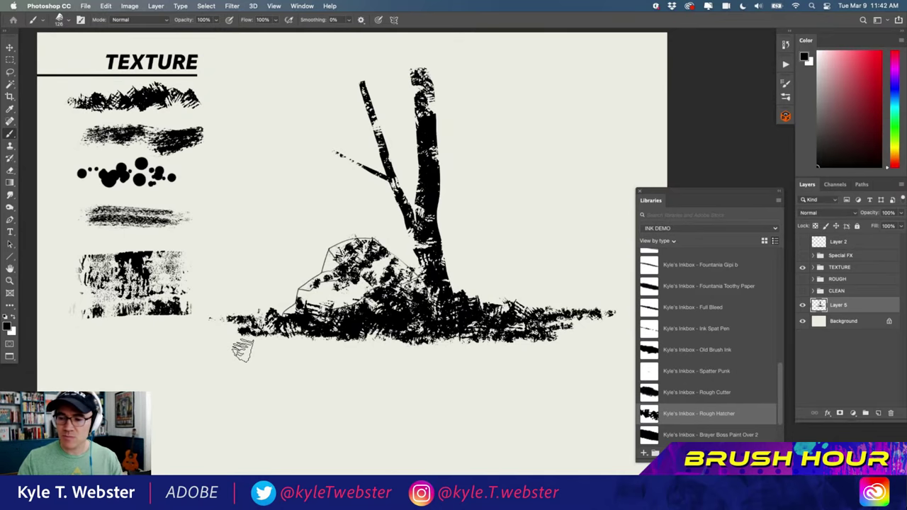
key(v)
drag(242, 349, 274, 323)
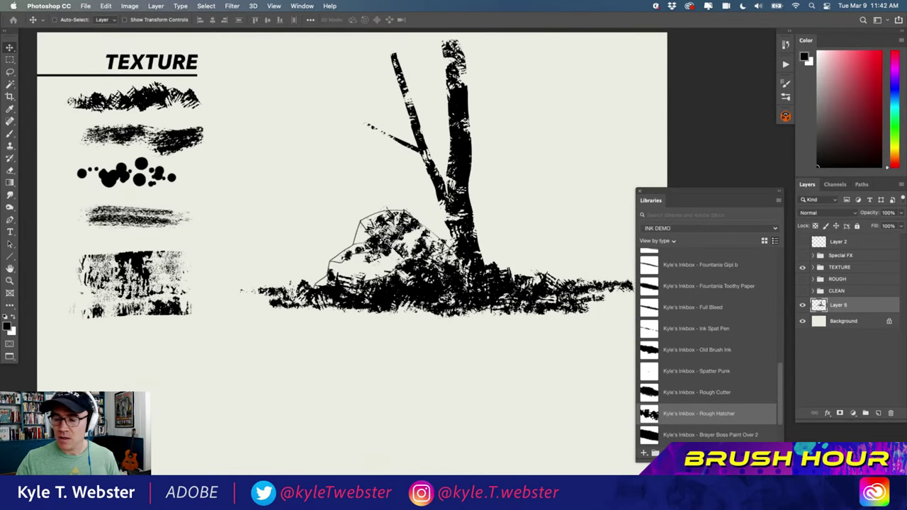
Pick Brayer Boss Paint Over 2 and paint a wide brayer stroke below the grass
key(b)
drag(779, 371, 778, 380)
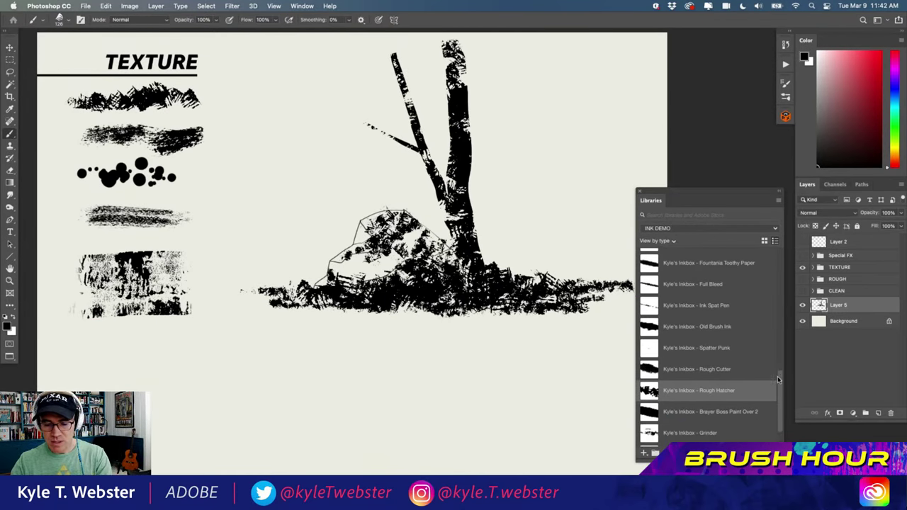
click(709, 411)
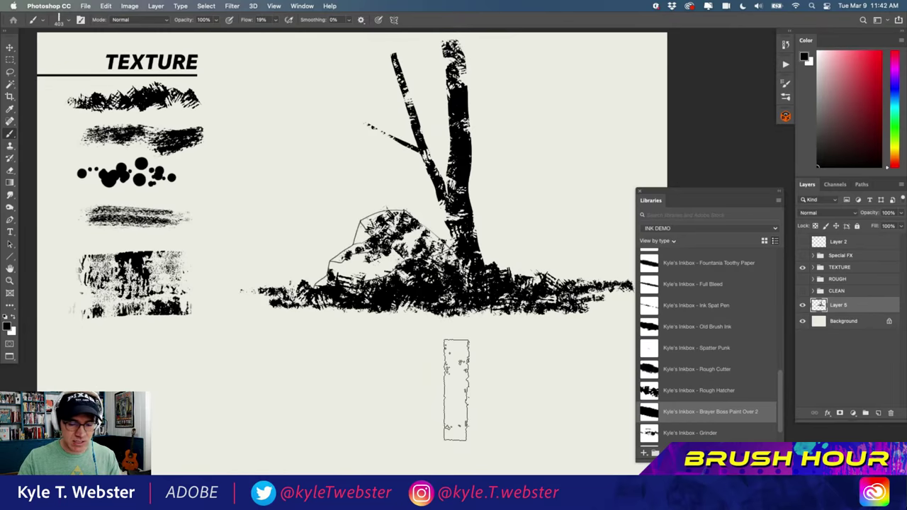
mouse_move(440, 391)
mouse_down()
mouse_move(314, 390)
mouse_move(296, 382)
mouse_move(280, 414)
mouse_move(234, 425)
mouse_move(244, 362)
mouse_move(207, 429)
mouse_move(213, 354)
mouse_up()
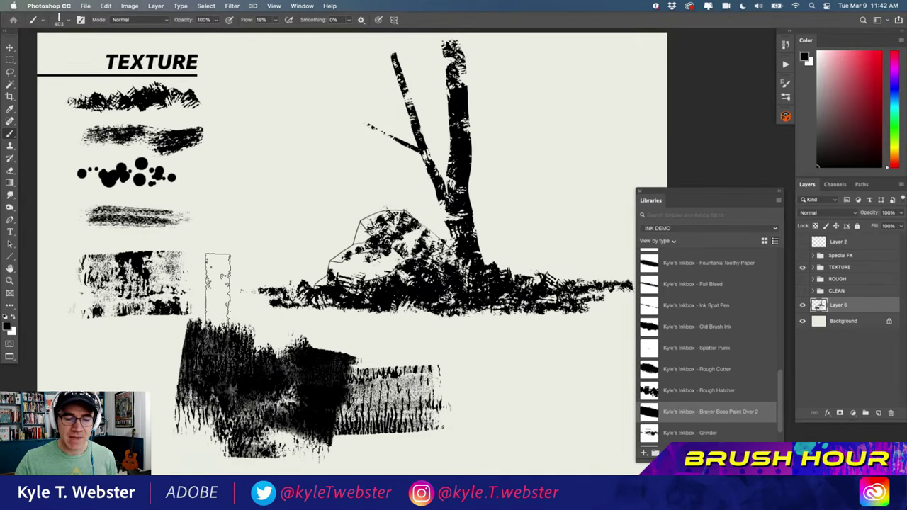
Add two more dark brayer texture masses, then clear all painting from Layer 5
scroll(213, 340, right, 5)
scroll(213, 340, up, 1)
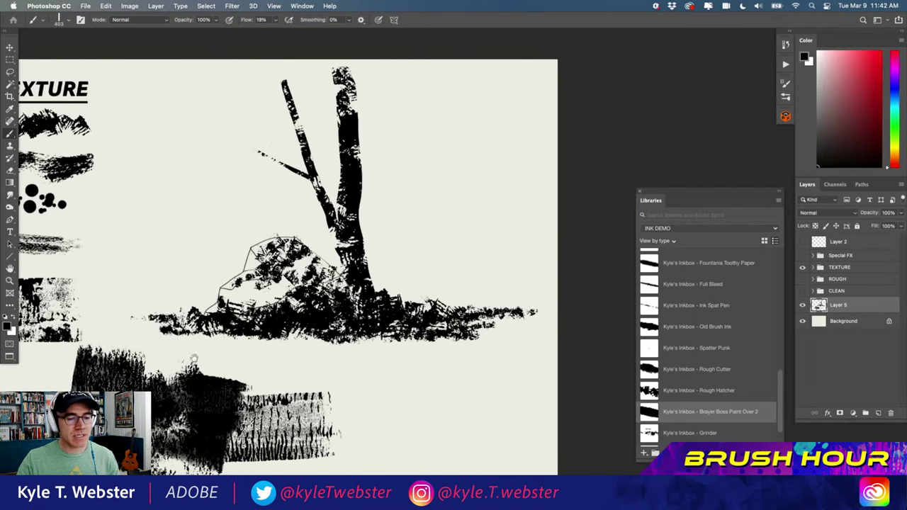
mouse_move(483, 143)
mouse_down()
mouse_move(493, 224)
mouse_move(465, 143)
mouse_move(455, 240)
mouse_move(494, 221)
mouse_move(494, 117)
mouse_move(428, 115)
mouse_move(407, 181)
mouse_move(438, 154)
mouse_move(455, 232)
mouse_move(478, 238)
mouse_move(477, 126)
mouse_move(496, 140)
mouse_move(516, 223)
mouse_move(514, 105)
mouse_move(503, 276)
mouse_up()
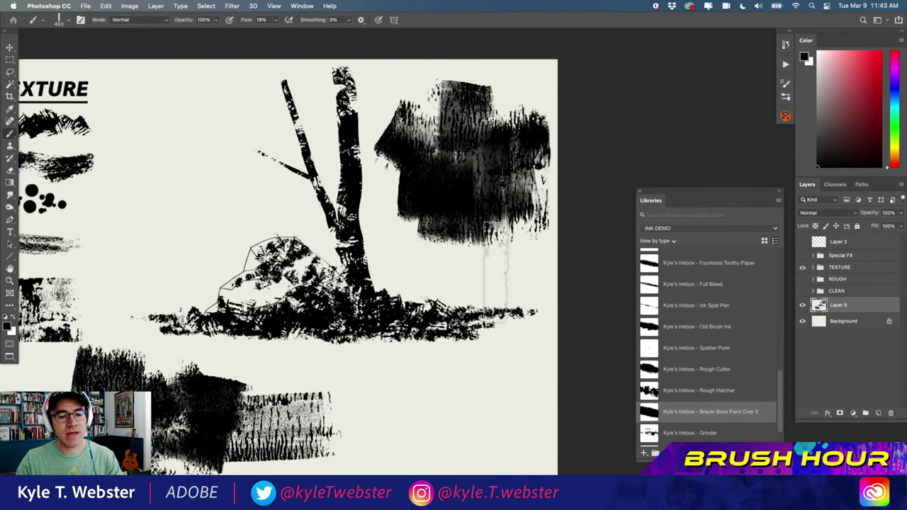
mouse_move(495, 439)
mouse_down()
mouse_move(491, 341)
mouse_move(463, 428)
mouse_move(433, 376)
mouse_move(414, 435)
mouse_move(395, 384)
mouse_move(352, 375)
mouse_up()
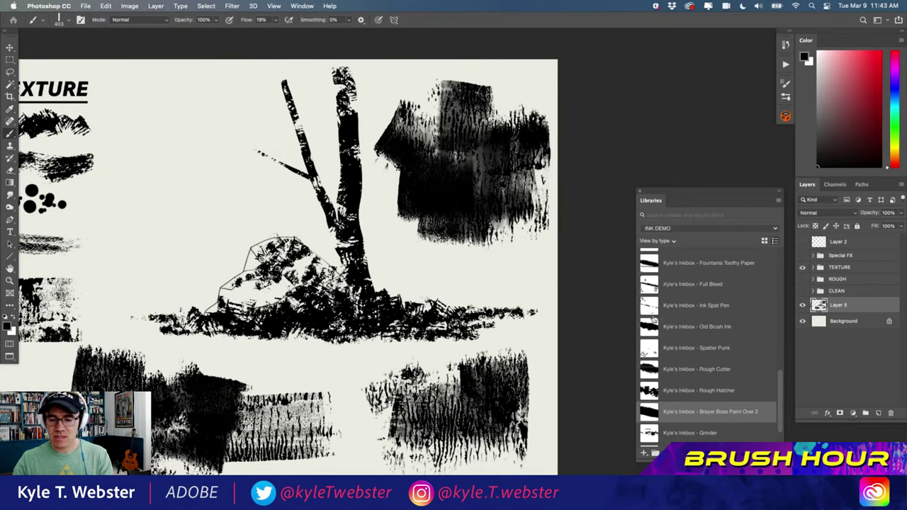
key(Delete)
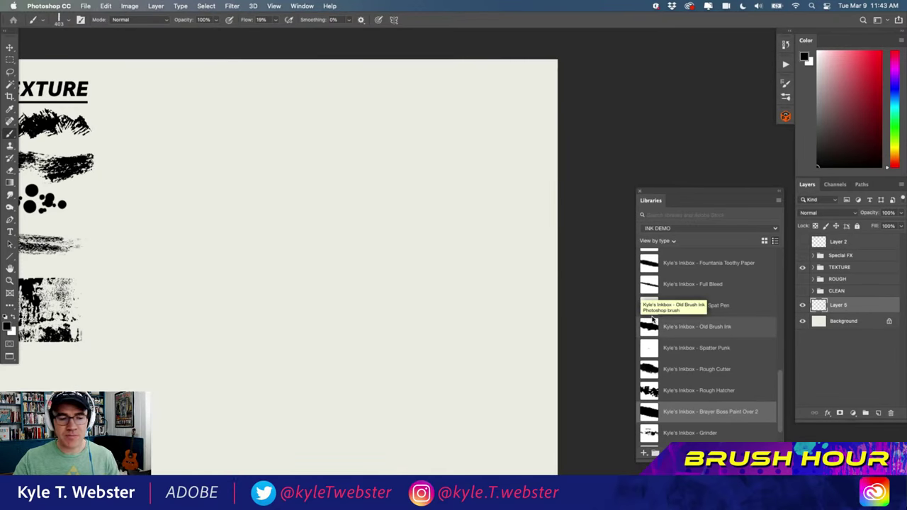
Paint a large black brayer ink mass, whiten its lower-left edge, then sample black again
scroll(407, 269, left, 5)
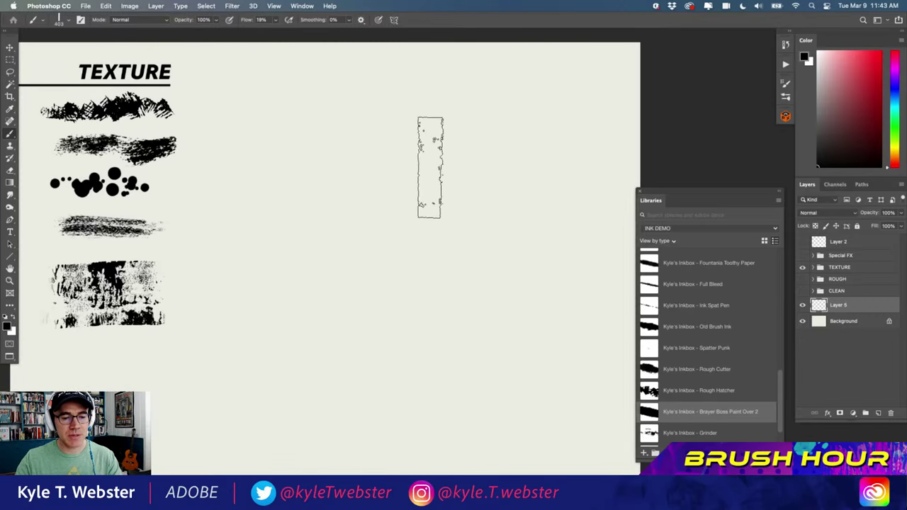
mouse_move(518, 178)
mouse_down()
mouse_move(411, 178)
mouse_move(505, 152)
mouse_move(373, 149)
mouse_move(457, 156)
mouse_move(458, 277)
mouse_move(481, 252)
mouse_move(489, 204)
mouse_move(482, 255)
mouse_move(397, 163)
mouse_move(415, 211)
mouse_move(414, 238)
mouse_move(346, 200)
mouse_move(426, 159)
mouse_move(480, 147)
mouse_move(358, 153)
mouse_move(370, 227)
mouse_move(350, 137)
mouse_move(360, 253)
mouse_move(420, 246)
mouse_move(377, 245)
mouse_move(377, 275)
mouse_move(420, 228)
mouse_move(343, 269)
mouse_move(397, 273)
mouse_move(342, 278)
mouse_move(346, 86)
mouse_move(516, 108)
mouse_move(517, 251)
mouse_move(534, 188)
mouse_move(550, 213)
mouse_move(555, 184)
mouse_move(540, 298)
mouse_move(513, 301)
mouse_move(468, 248)
mouse_move(449, 338)
mouse_move(461, 255)
mouse_move(430, 252)
mouse_move(414, 366)
mouse_move(432, 266)
mouse_move(505, 306)
mouse_move(524, 366)
mouse_move(489, 386)
mouse_move(527, 114)
mouse_up()
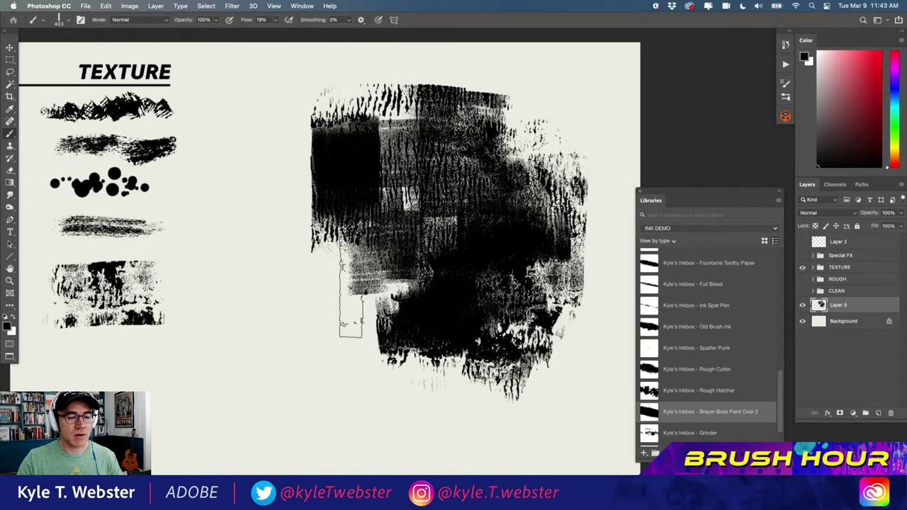
mouse_move(321, 340)
mouse_down()
mouse_move(346, 209)
mouse_move(364, 326)
mouse_move(315, 277)
mouse_up()
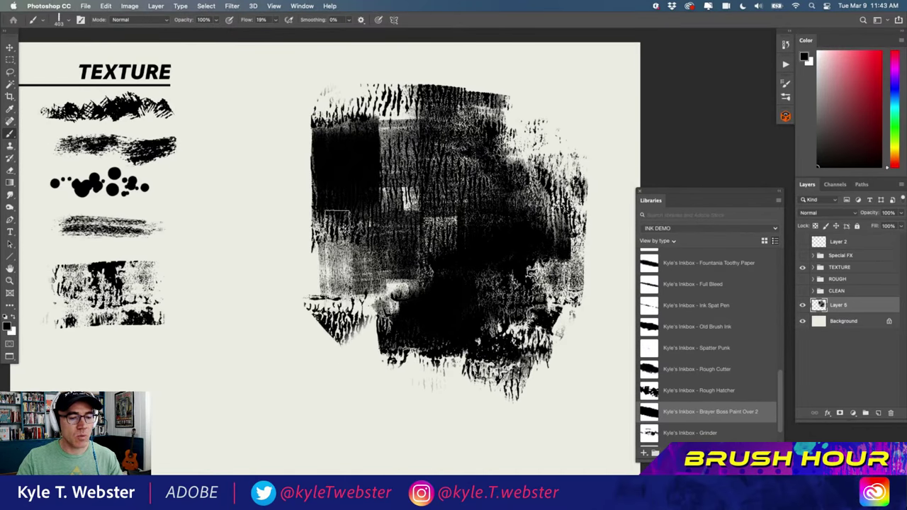
key(x)
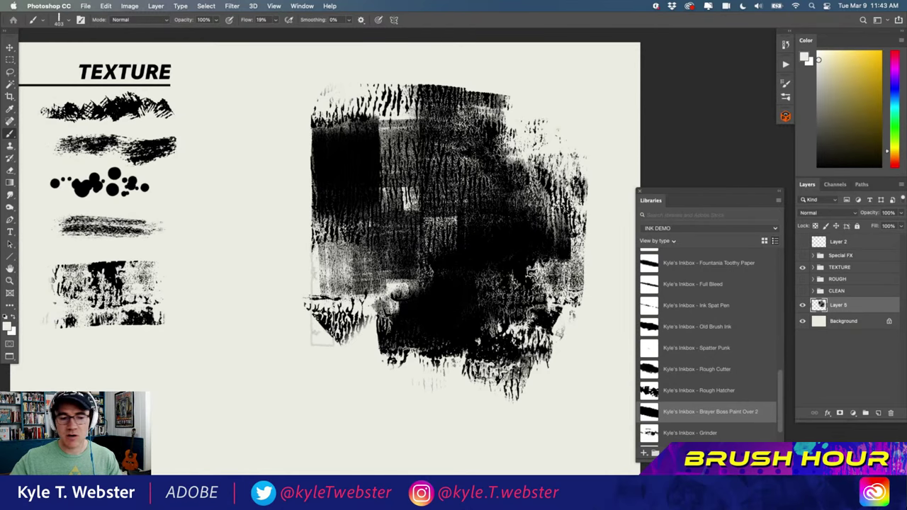
mouse_move(300, 293)
mouse_down()
mouse_move(341, 298)
mouse_move(360, 355)
mouse_move(309, 323)
mouse_up()
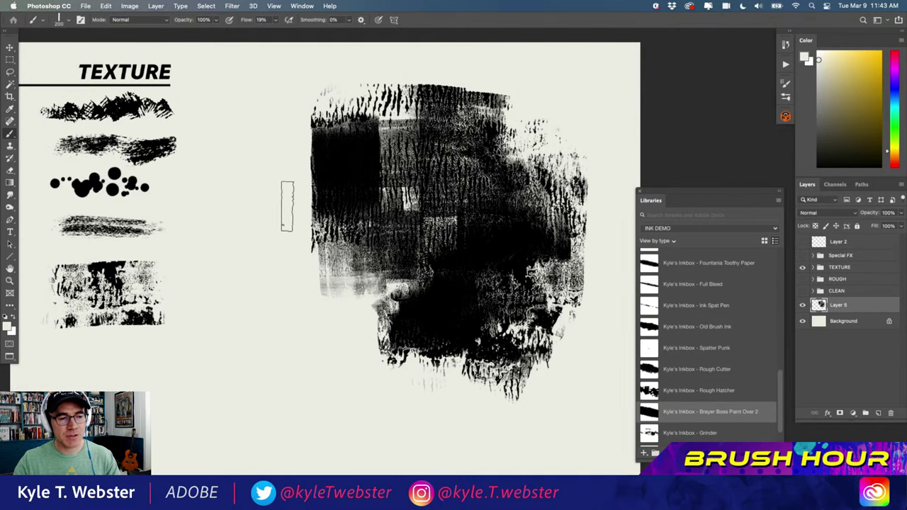
alt+click(452, 303)
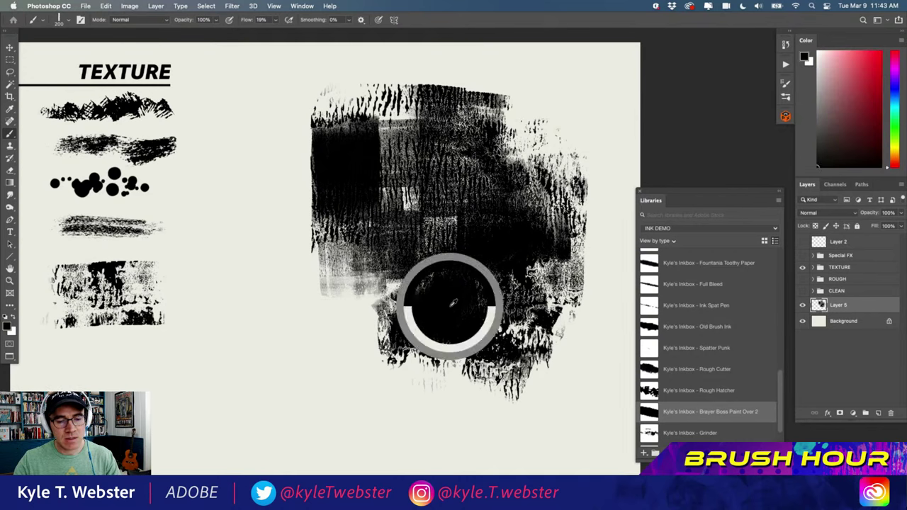
Switch from Libraries to the Brushes panel and select Kyle's Inkbox Brayer Boss 2 at 433 px
click(786, 97)
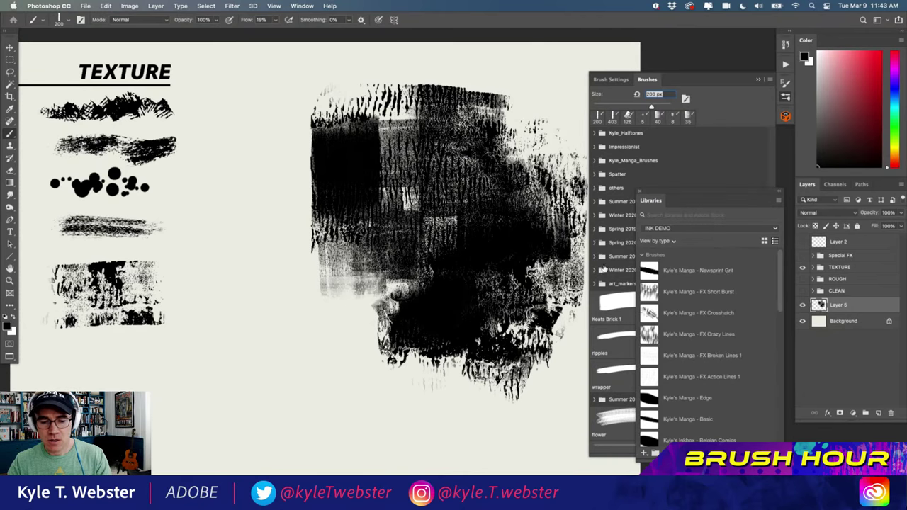
click(658, 82)
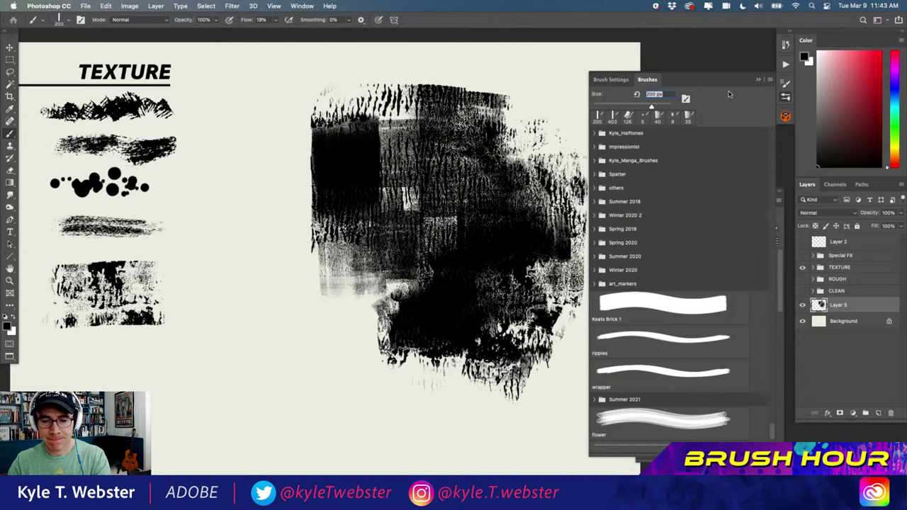
scroll(634, 128, up, 10)
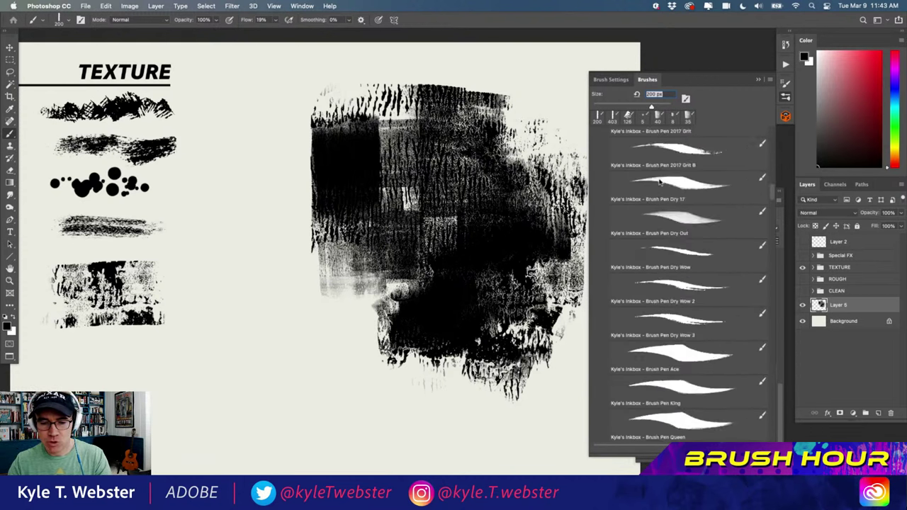
scroll(633, 146, down, 9)
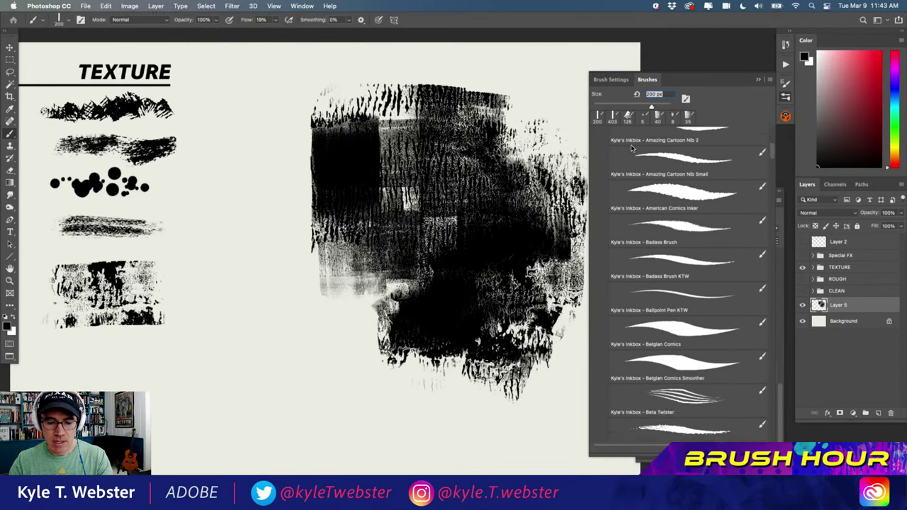
scroll(633, 148, down, 5)
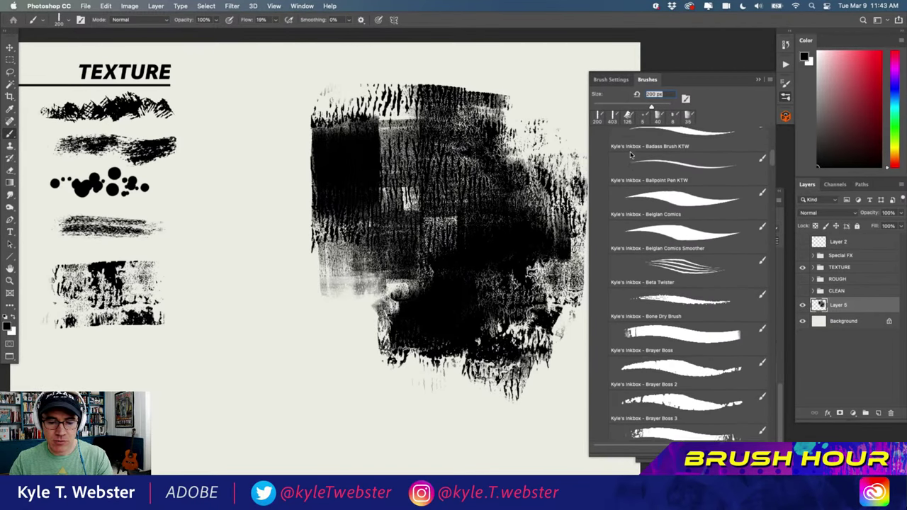
scroll(629, 159, down, 1)
click(672, 245)
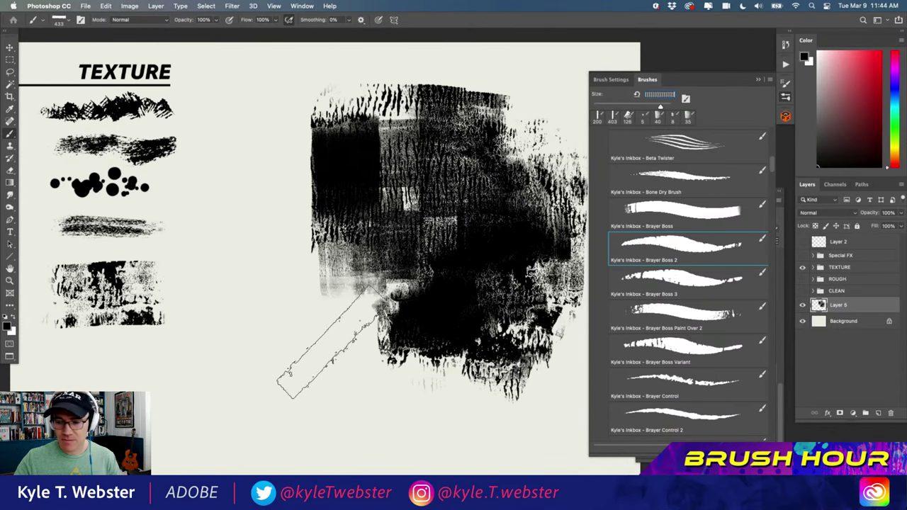
Test Brayer Boss 2 with a dab and a 250 px stroke, undoing both
click(310, 389)
key(cmd+z)
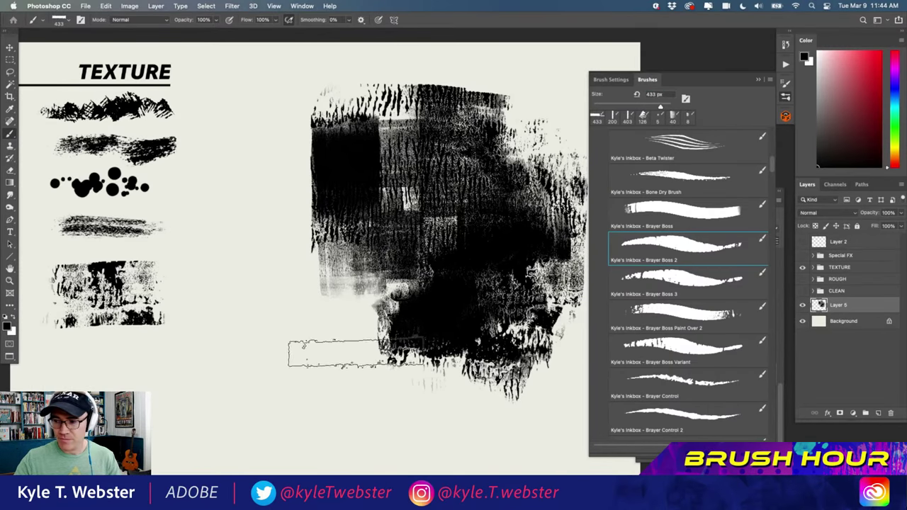
key(bracketleft)
key(bracketleft)
key(bracketleft)
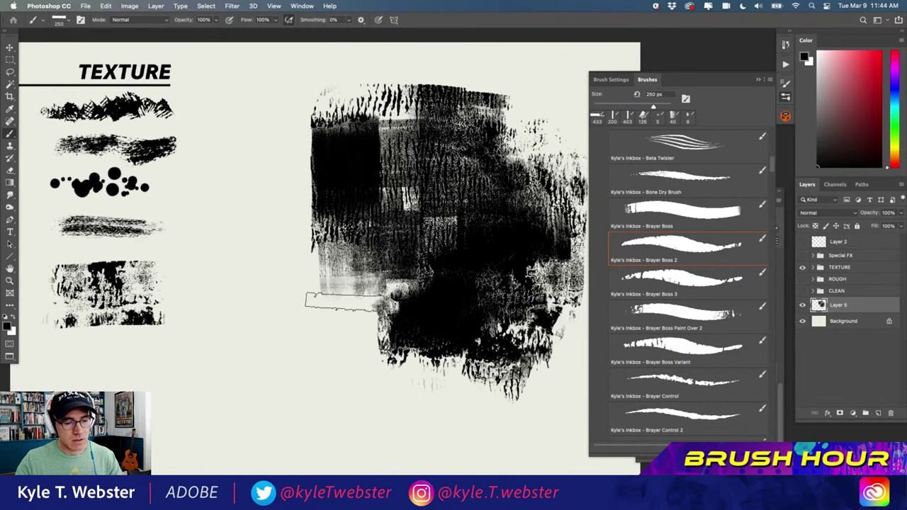
drag(356, 357, 353, 291)
key(cmd+z)
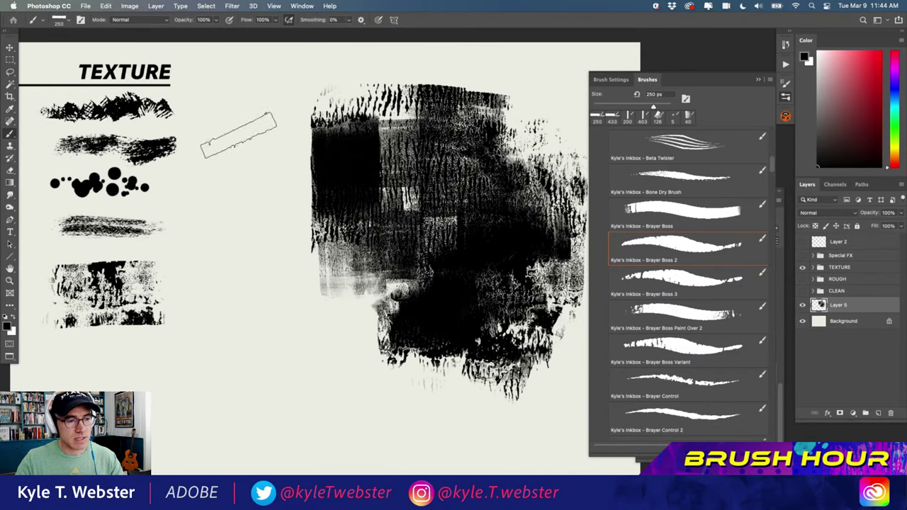
In Clear mode, erase textured gaps along the mass's right side, then restore Normal mode
click(115, 20)
click(128, 46)
click(354, 284)
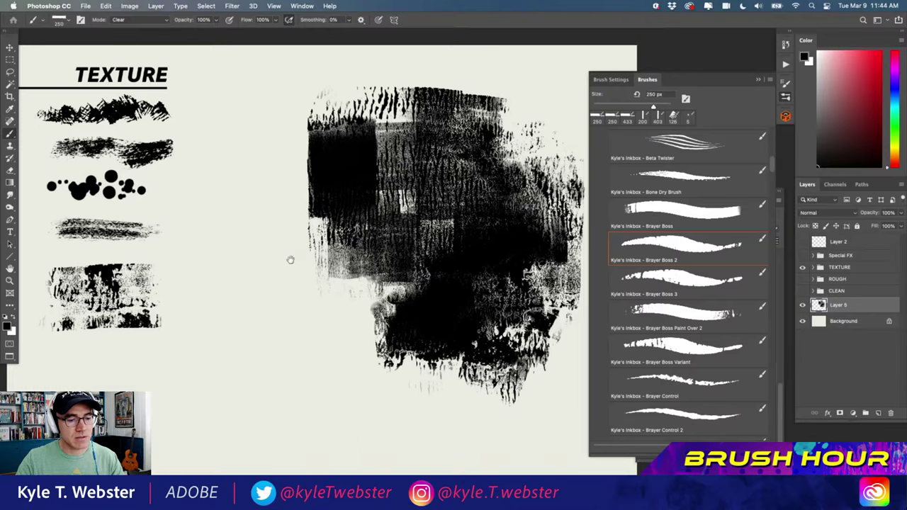
drag(289, 260, 249, 279)
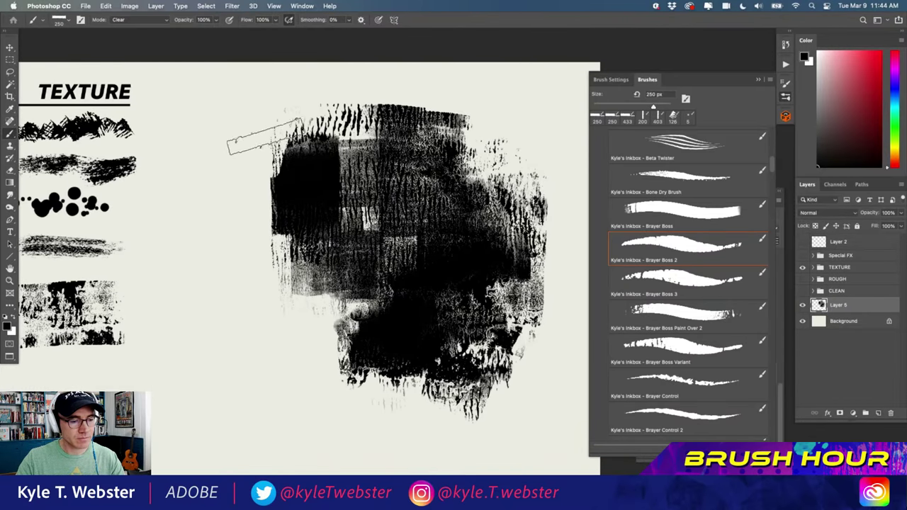
key(ctrl+z)
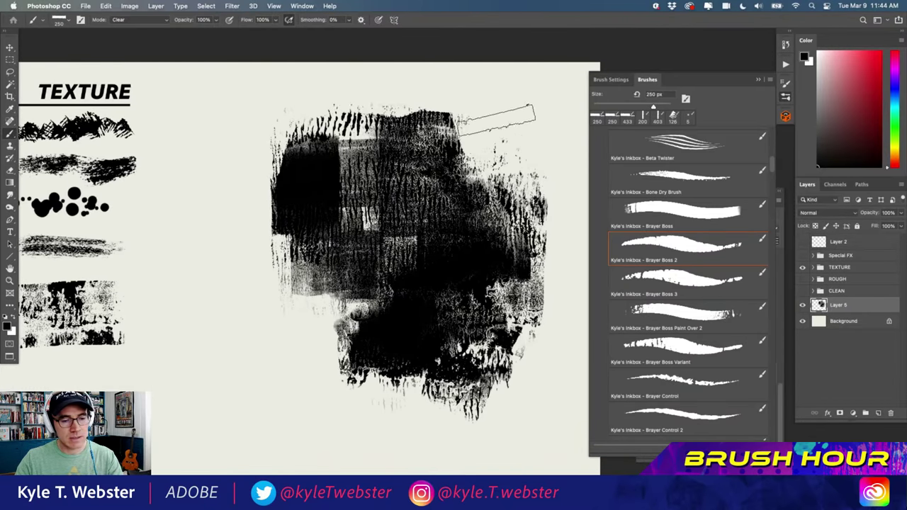
mouse_move(496, 174)
mouse_down()
mouse_move(522, 260)
mouse_move(523, 248)
mouse_move(469, 346)
mouse_move(542, 306)
mouse_move(523, 344)
mouse_move(510, 283)
mouse_move(510, 181)
mouse_move(474, 277)
mouse_move(476, 370)
mouse_move(459, 315)
mouse_move(478, 394)
mouse_move(468, 392)
mouse_move(457, 430)
mouse_move(542, 312)
mouse_move(534, 169)
mouse_up()
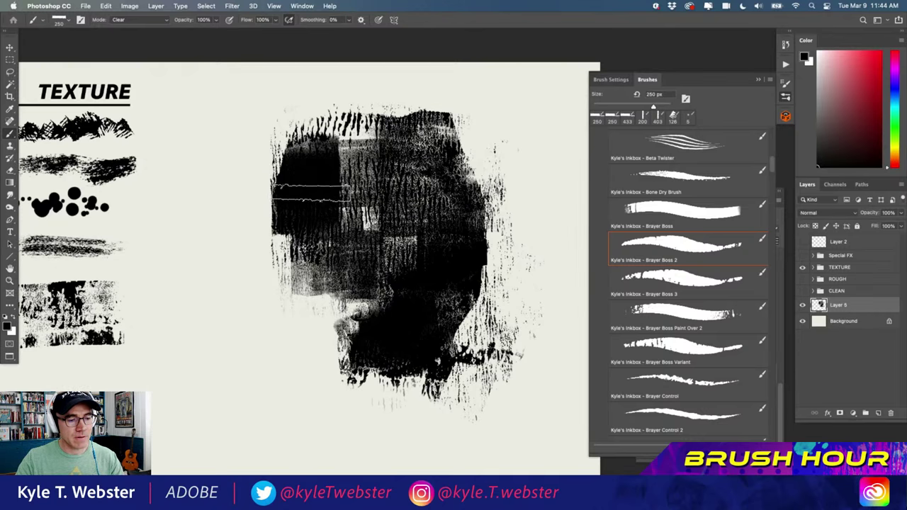
click(310, 197)
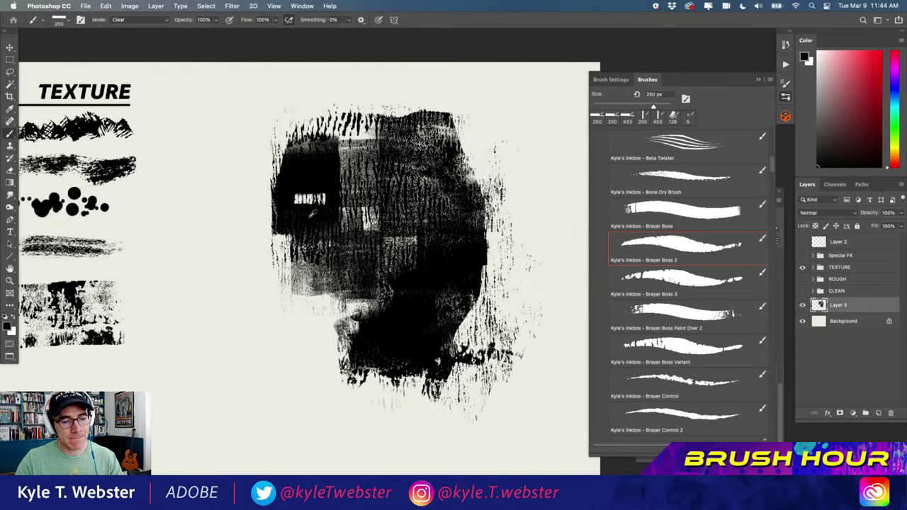
mouse_move(298, 204)
mouse_down()
mouse_move(308, 173)
mouse_move(306, 221)
mouse_move(308, 185)
mouse_up()
click(121, 20)
click(124, 8)
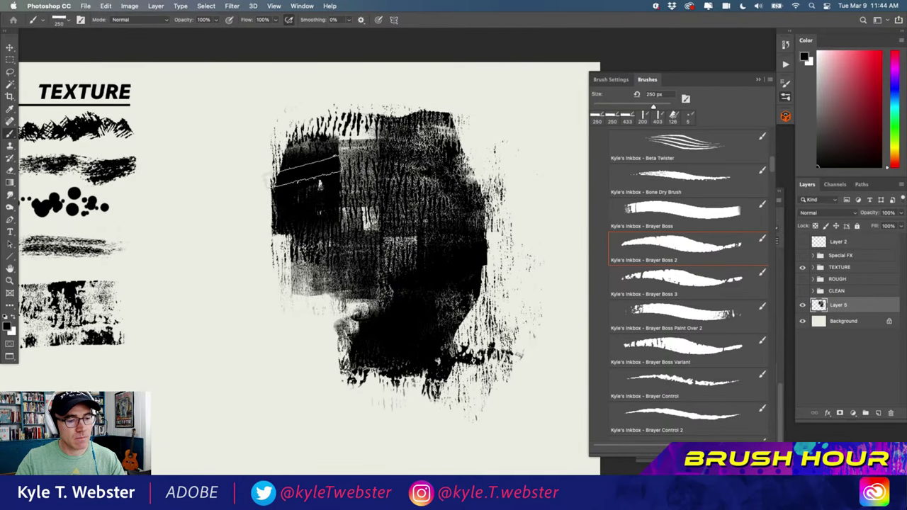
Erase cream streaks with Brayer Boss Paint Over 2 in Clear mode at 200 px, then reopen INK DEMO
click(666, 308)
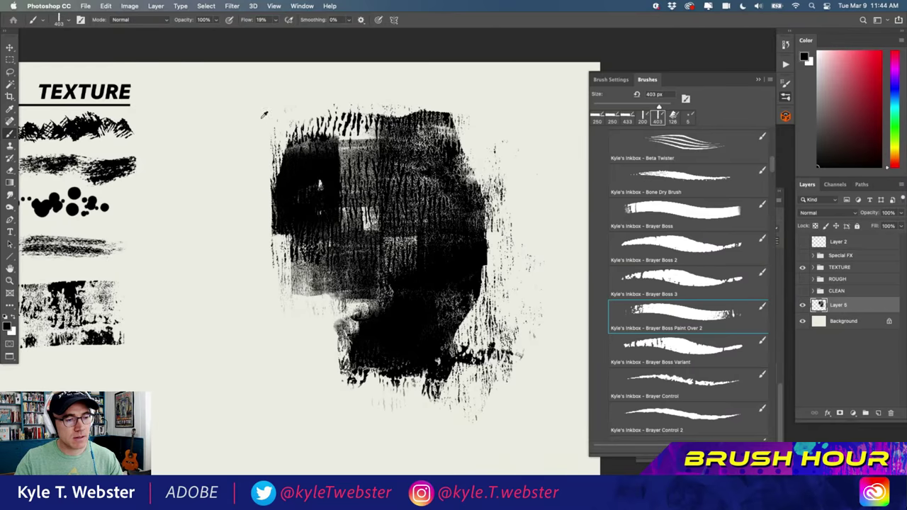
click(121, 19)
click(122, 47)
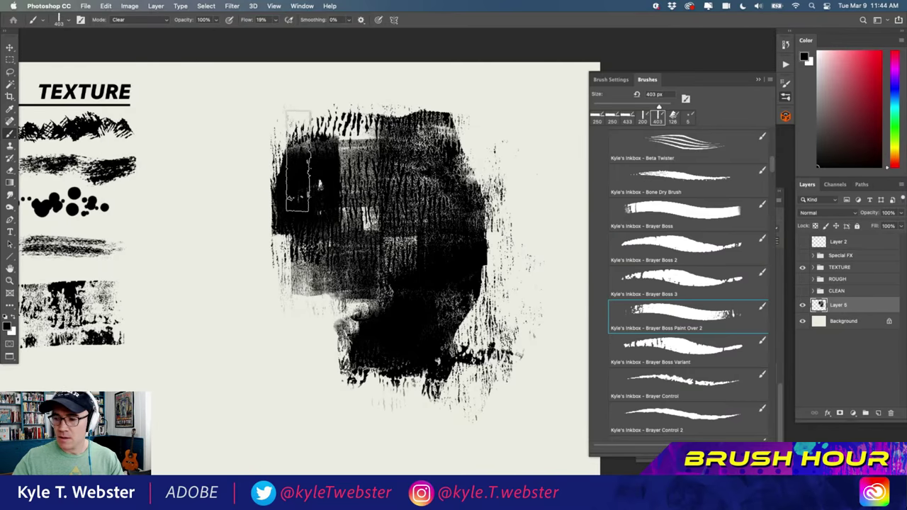
key(bracketleft)
key(bracketleft)
key(bracketleft)
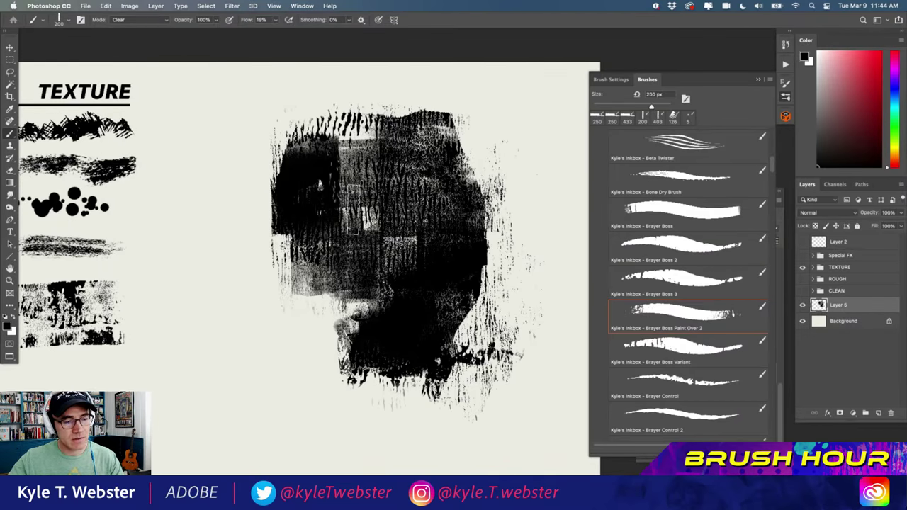
mouse_move(354, 206)
mouse_down()
mouse_move(383, 262)
mouse_move(388, 340)
mouse_move(409, 225)
mouse_move(346, 131)
mouse_move(340, 152)
mouse_move(333, 142)
mouse_move(365, 166)
mouse_move(441, 283)
mouse_move(424, 365)
mouse_move(468, 170)
mouse_up()
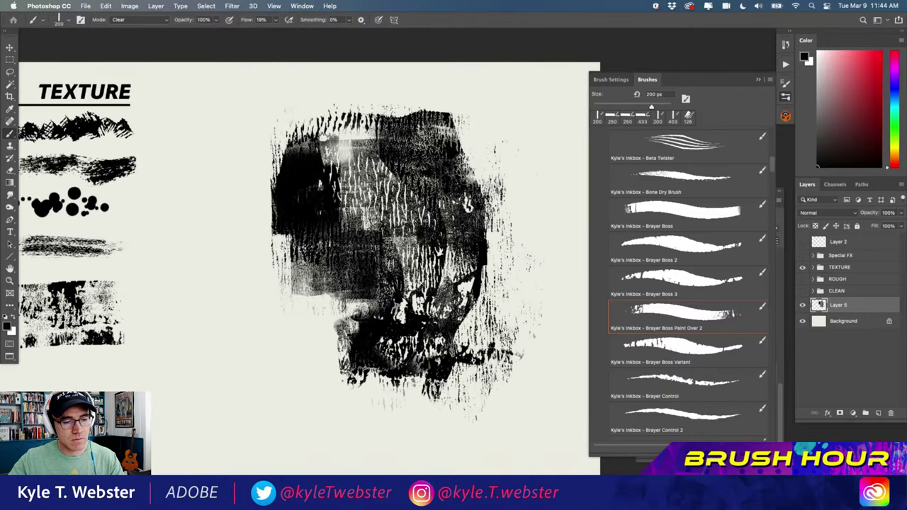
mouse_move(425, 135)
mouse_down()
mouse_move(457, 178)
mouse_move(474, 262)
mouse_move(436, 369)
mouse_move(404, 375)
mouse_up()
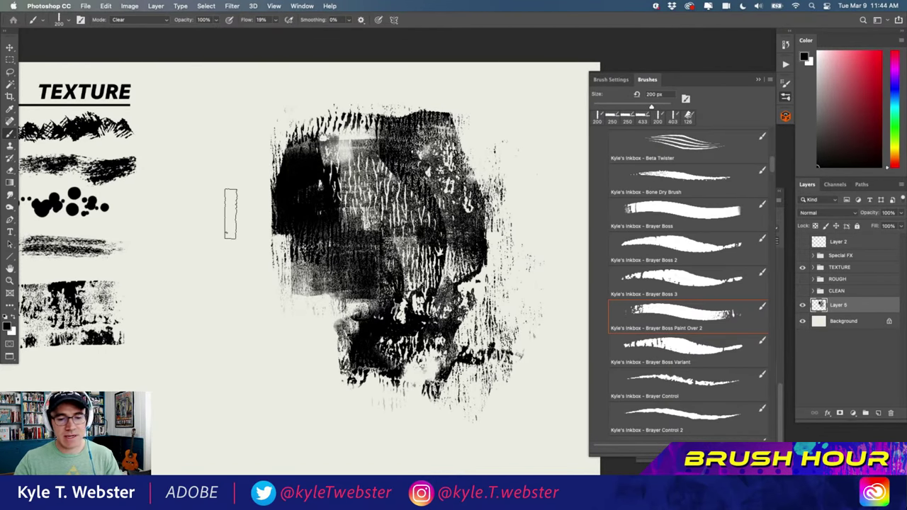
click(778, 202)
drag(703, 207, 643, 208)
Load Old Brush Ink at 35 px and paint thin white lines across the black texture
click(602, 302)
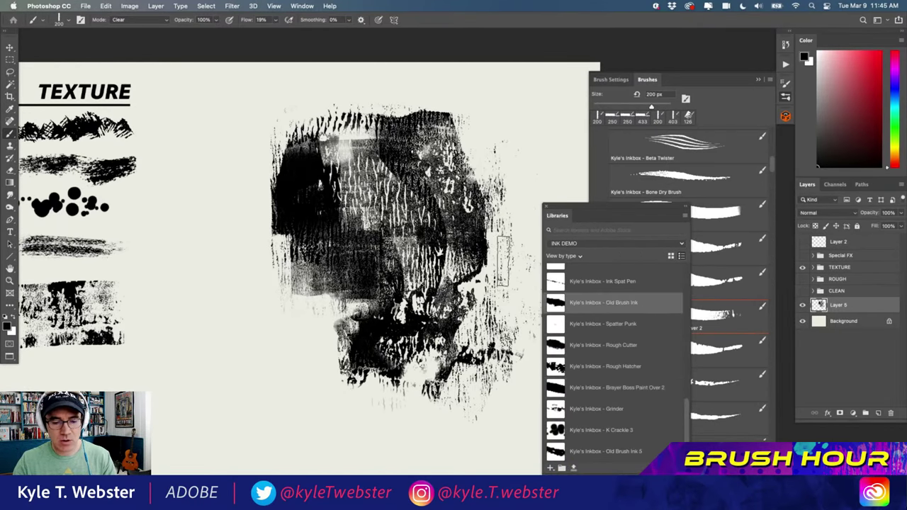
scroll(229, 226, up, 5)
key(x)
scroll(233, 269, down, 3)
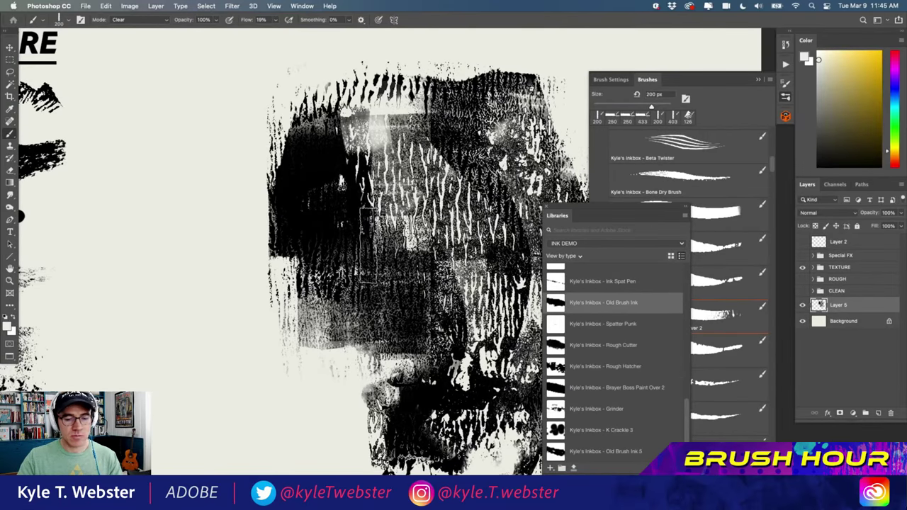
click(568, 304)
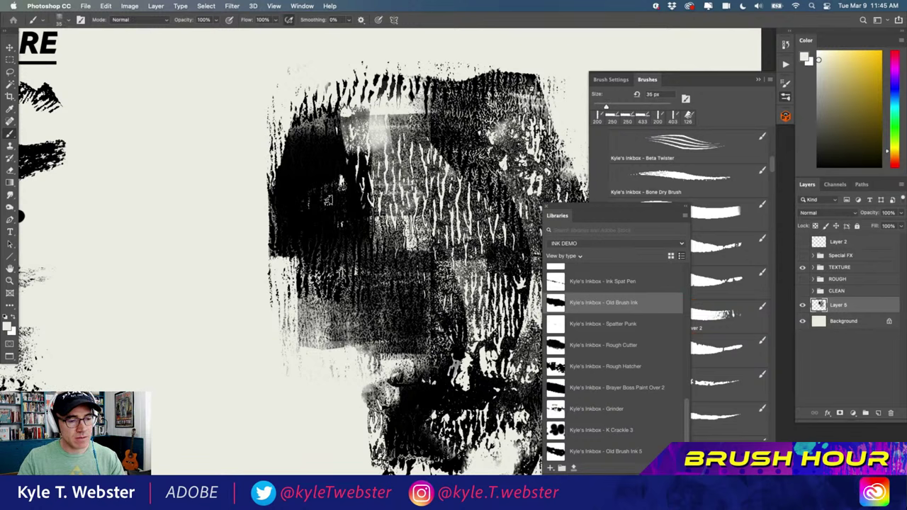
drag(321, 199, 311, 193)
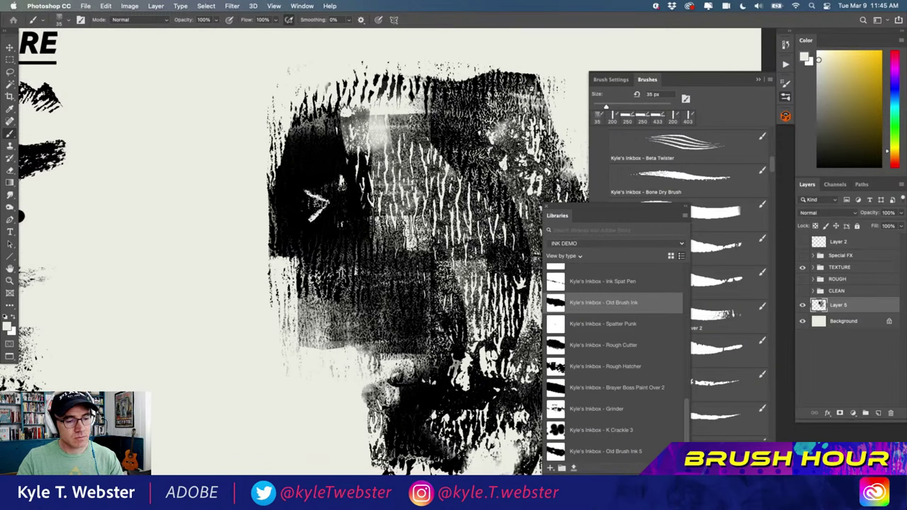
mouse_move(316, 206)
mouse_down()
mouse_move(296, 168)
mouse_move(281, 167)
mouse_move(309, 166)
mouse_up()
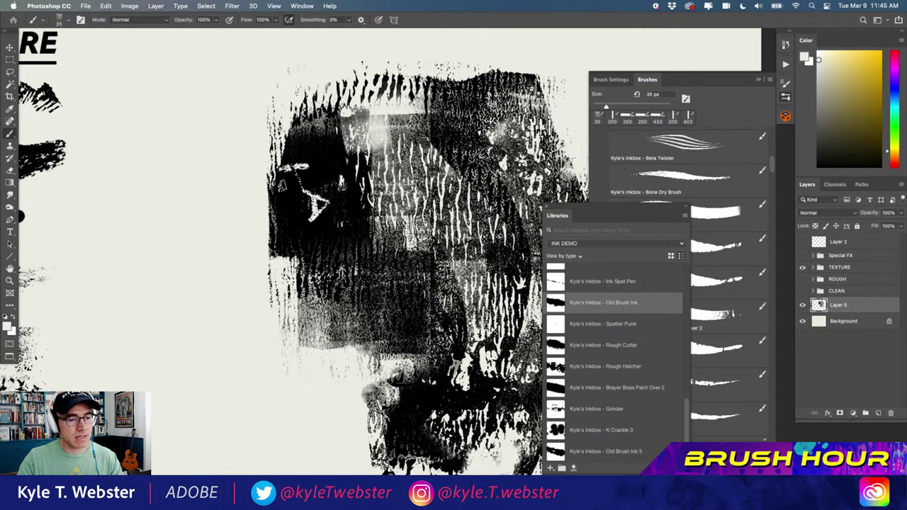
drag(281, 253, 283, 254)
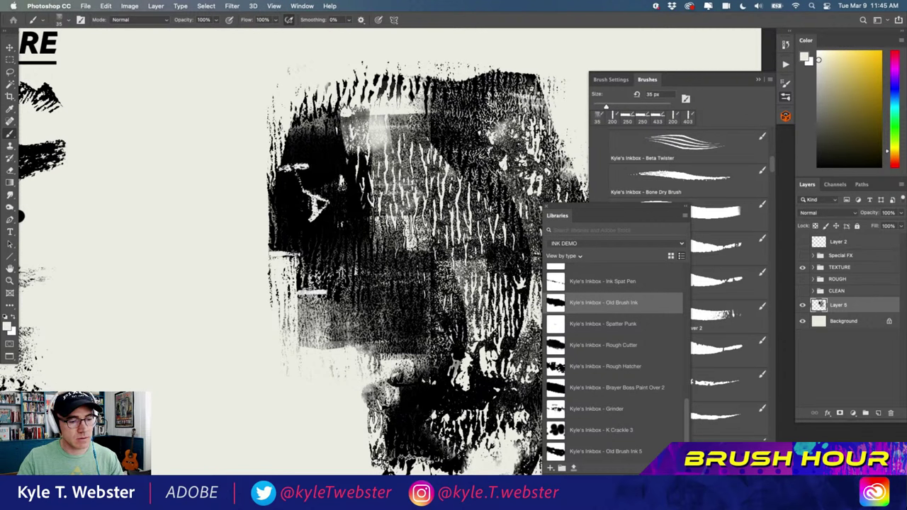
scroll(298, 292, down, 3)
mouse_move(299, 177)
mouse_down()
mouse_move(321, 241)
mouse_move(349, 278)
mouse_move(366, 343)
mouse_up()
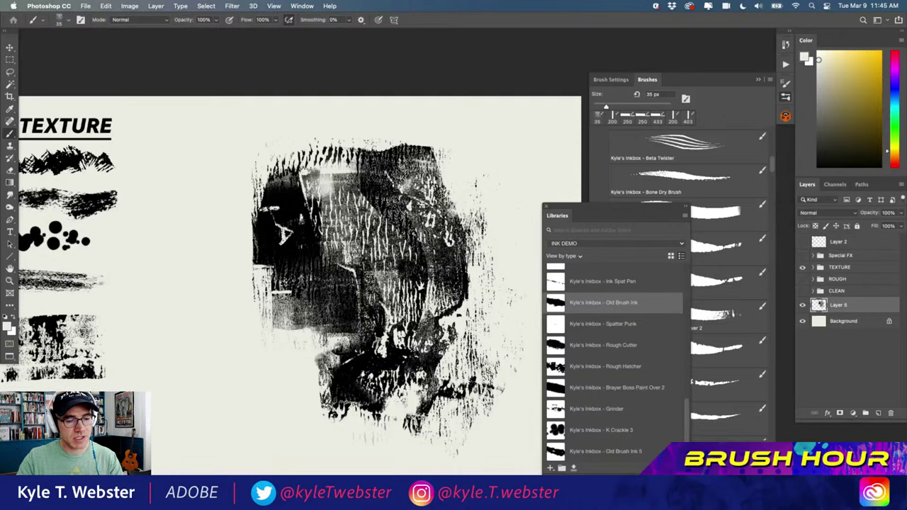
drag(379, 157, 438, 182)
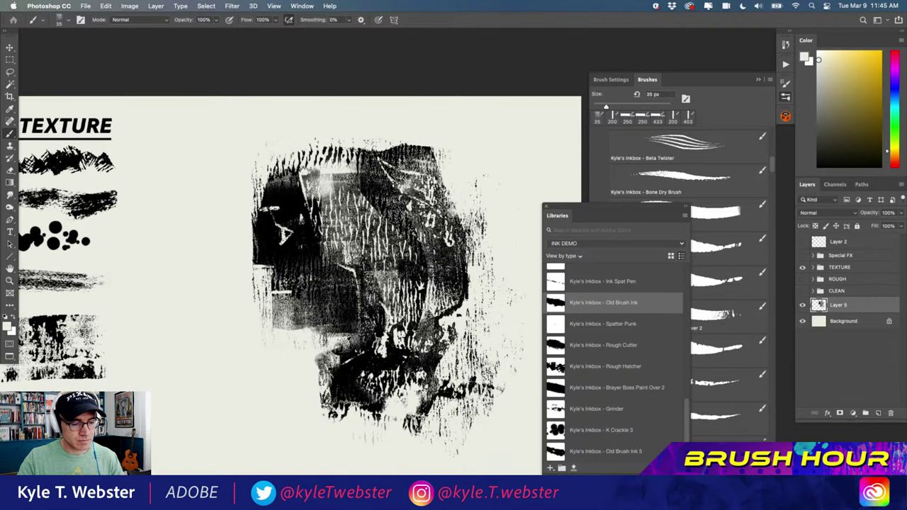
Draw thin pure-black lines on the texture, then zoom into its left side
key(x)
drag(324, 326, 328, 387)
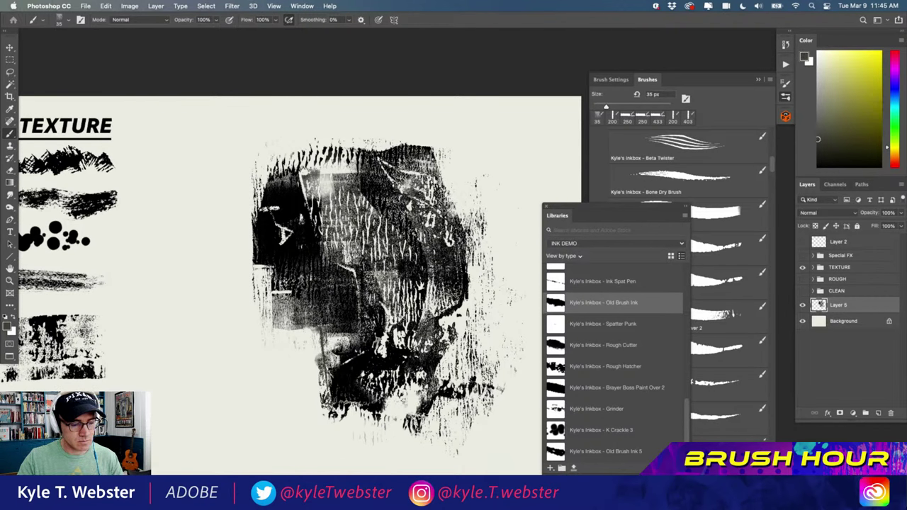
mouse_move(320, 328)
mouse_down()
mouse_move(287, 327)
mouse_move(327, 372)
mouse_up()
key(d)
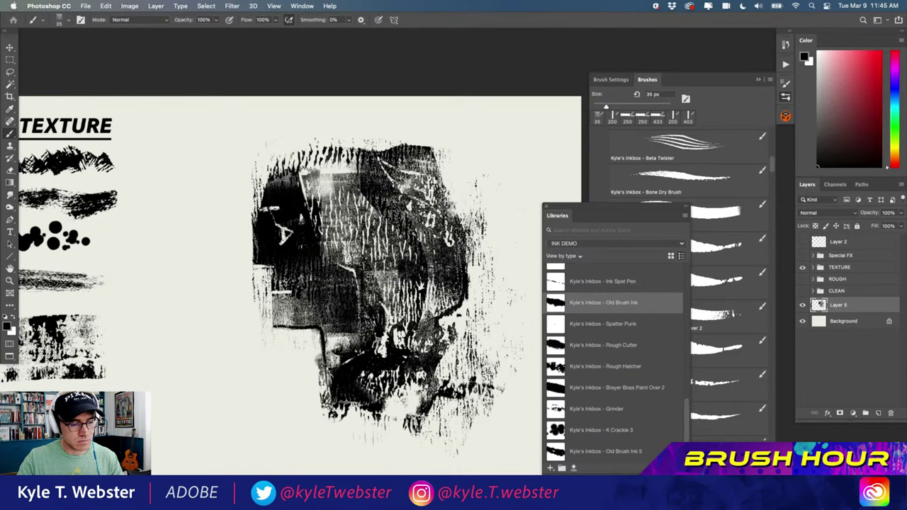
drag(275, 328, 270, 283)
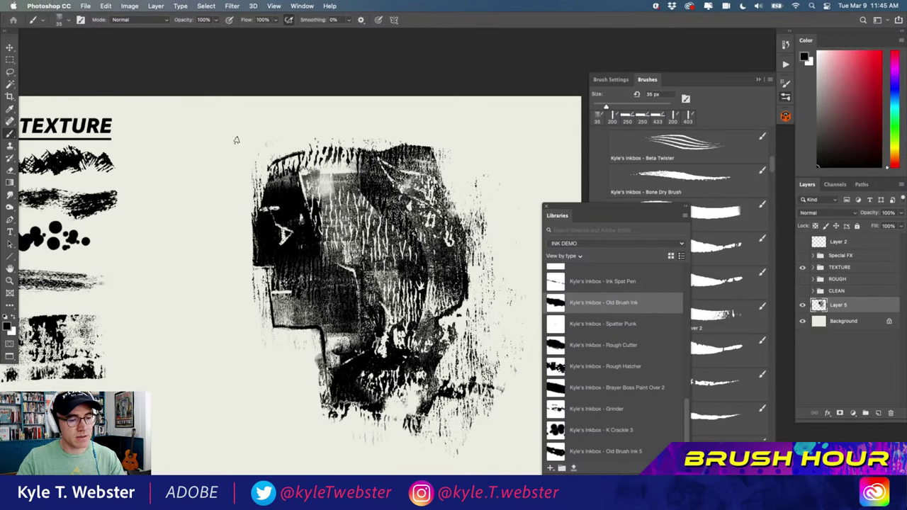
mouse_move(204, 316)
mouse_down()
mouse_move(289, 354)
mouse_move(310, 318)
mouse_move(319, 322)
mouse_move(307, 338)
mouse_move(320, 339)
mouse_up()
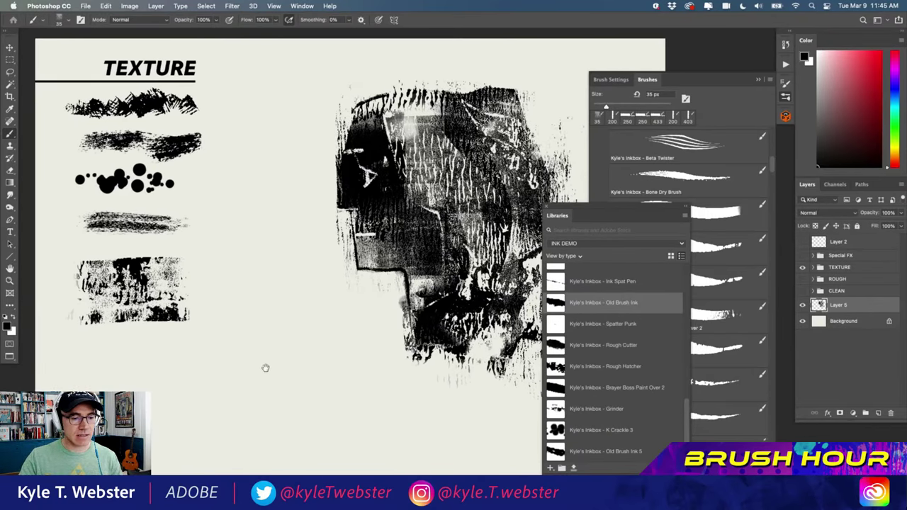
Select Kyle's Manga - Basic at 12 px and draw the cartoon's mouth, jaw and chin
scroll(237, 345, down, 2)
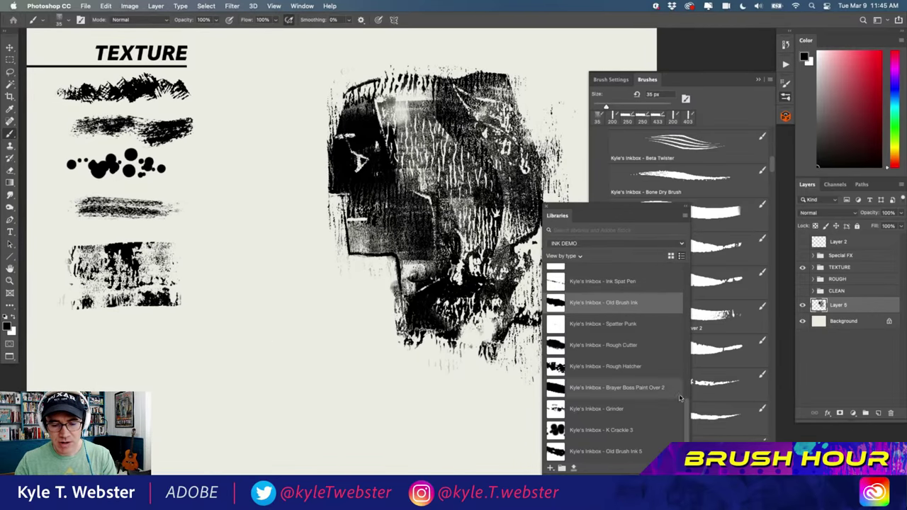
scroll(602, 309, up, 5)
click(595, 301)
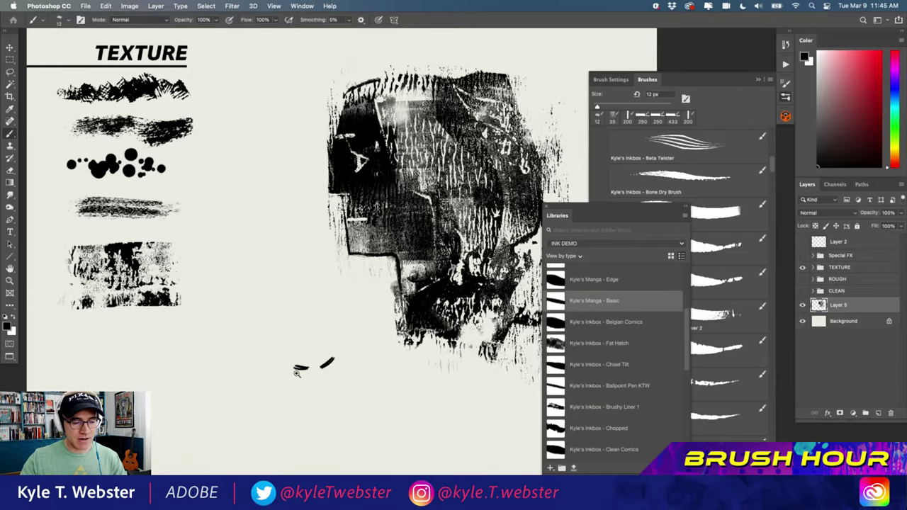
scroll(296, 374, up, 3)
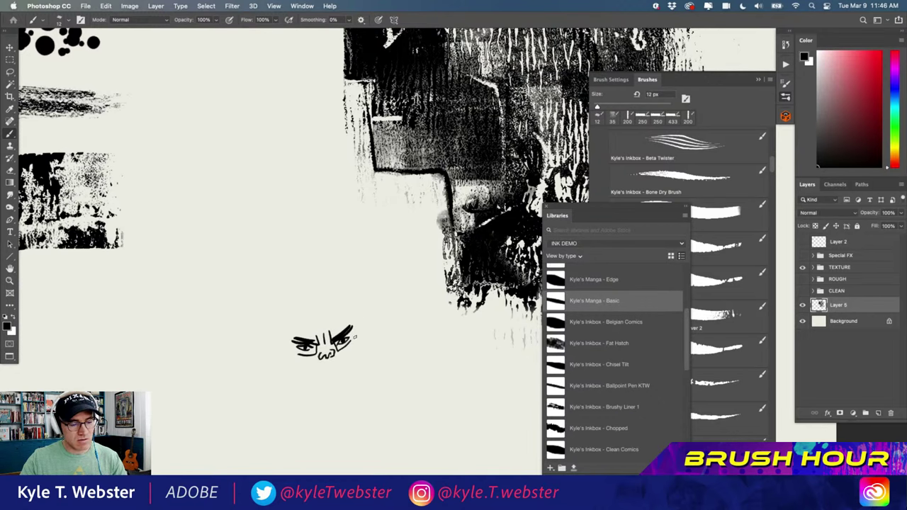
drag(352, 372, 305, 382)
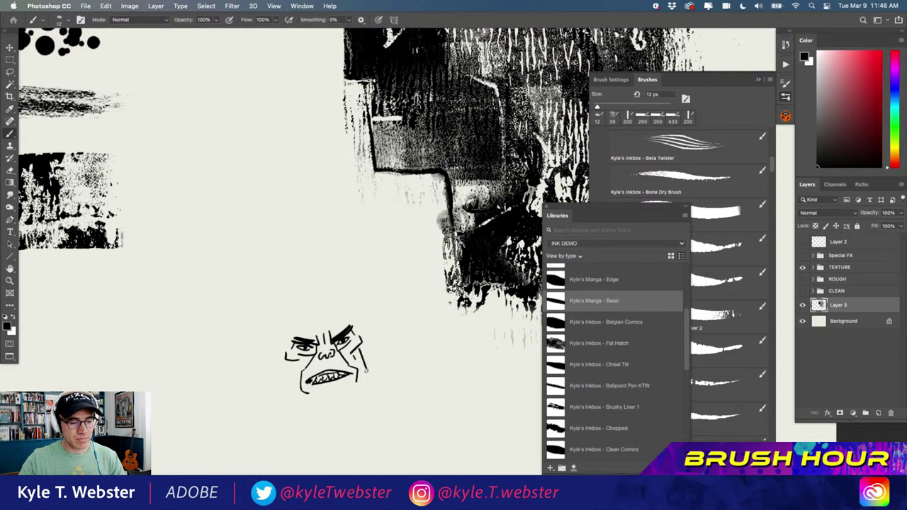
drag(363, 390, 334, 402)
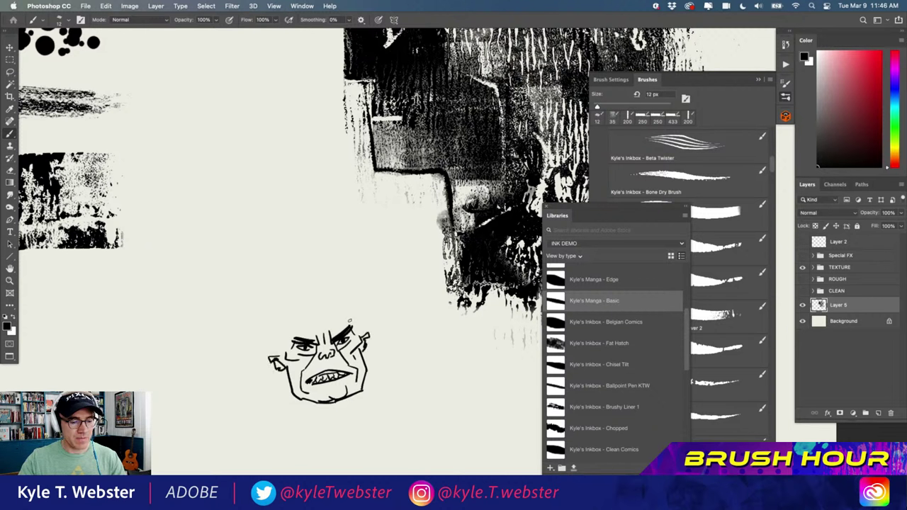
Ink the top of the head, hair strokes, and the neck and shoulder lines
mouse_move(346, 310)
mouse_down()
mouse_move(313, 320)
mouse_move(286, 353)
mouse_up()
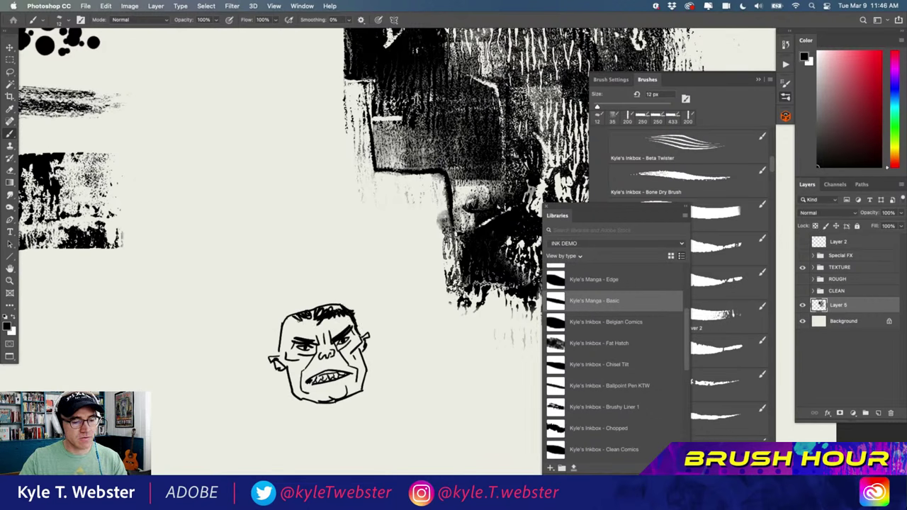
mouse_move(284, 333)
mouse_down()
mouse_move(314, 314)
mouse_move(283, 327)
mouse_move(280, 360)
mouse_up()
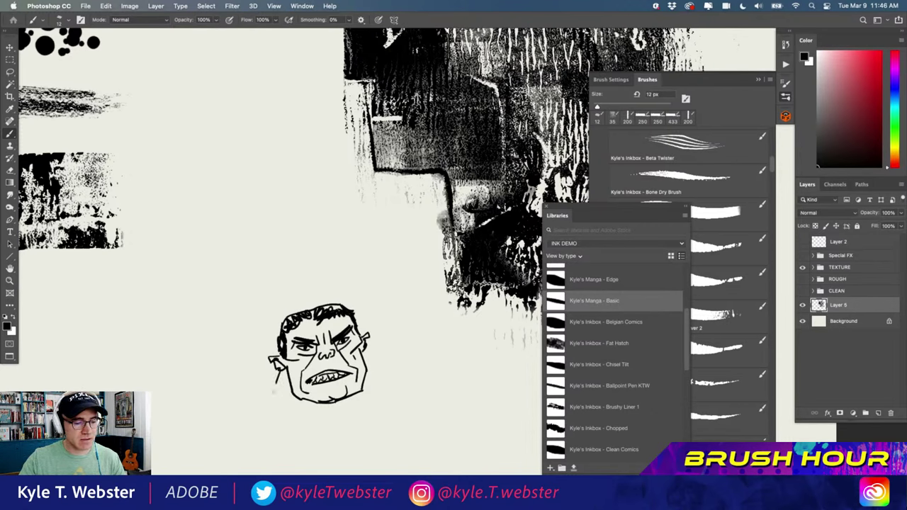
drag(366, 375, 433, 387)
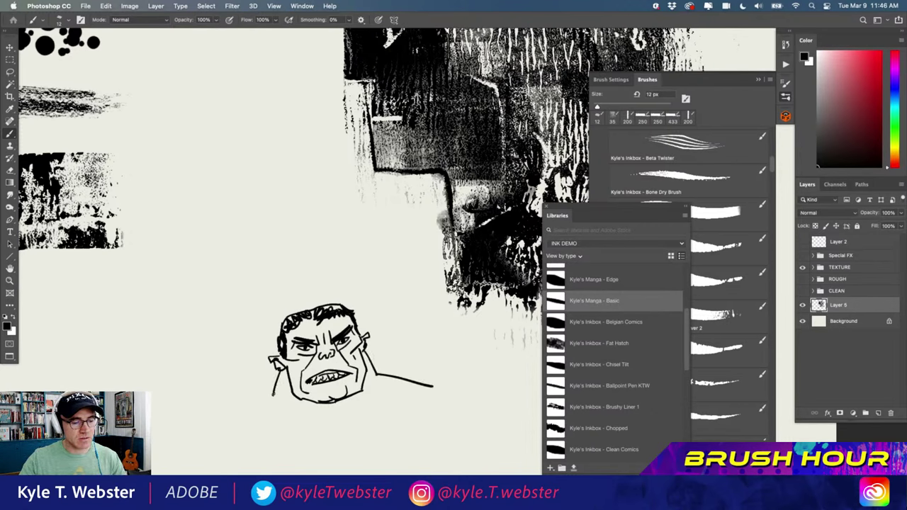
drag(272, 394, 240, 411)
mouse_move(372, 390)
mouse_down()
mouse_move(352, 432)
mouse_move(288, 392)
mouse_up()
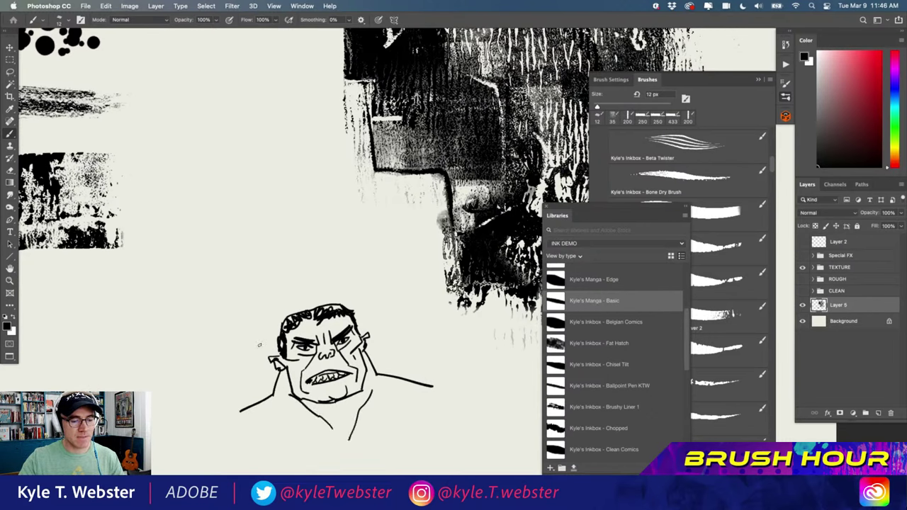
Bring the Hulk sketch into view and select the K Crackle 3 brush at 263 px
key(l)
key(b)
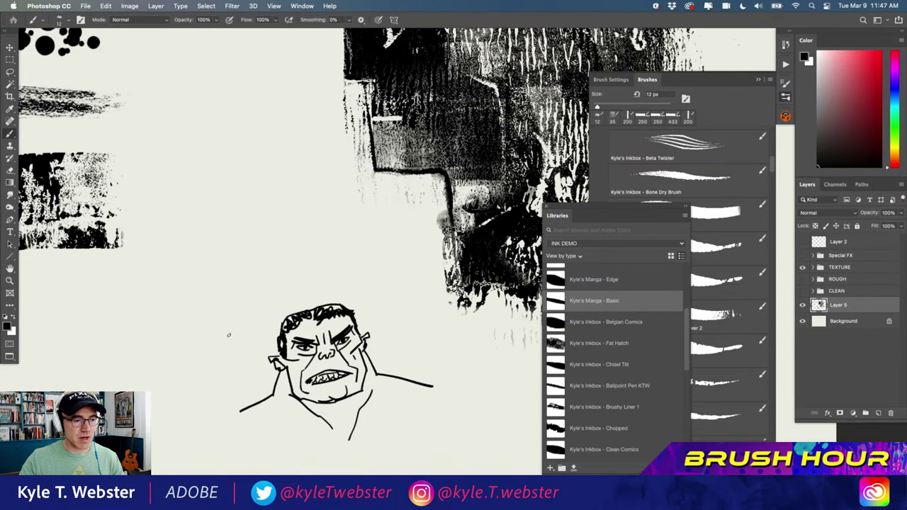
drag(227, 348, 273, 366)
scroll(544, 283, down, 10)
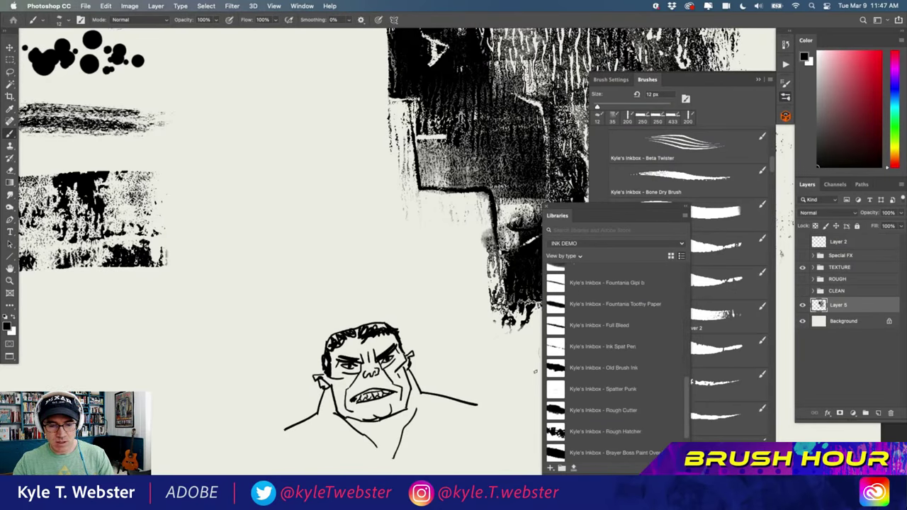
scroll(645, 287, up, 10)
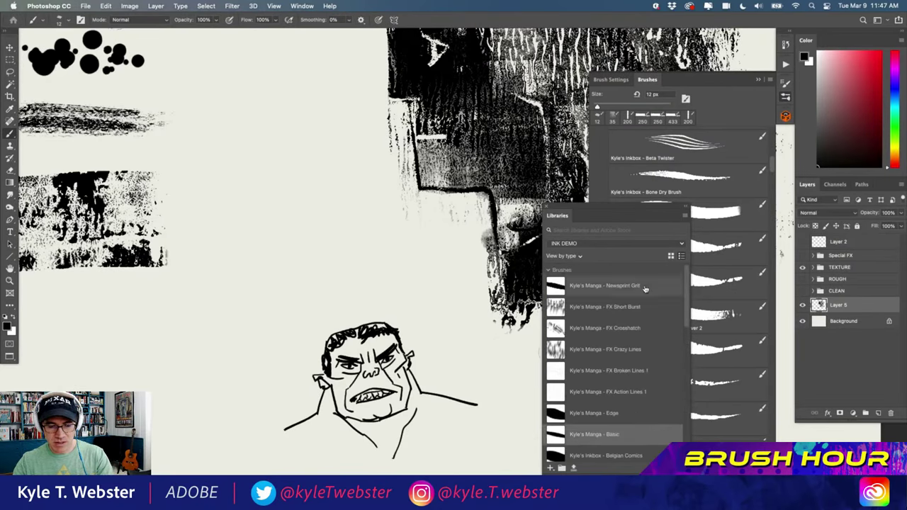
scroll(671, 328, down, 5)
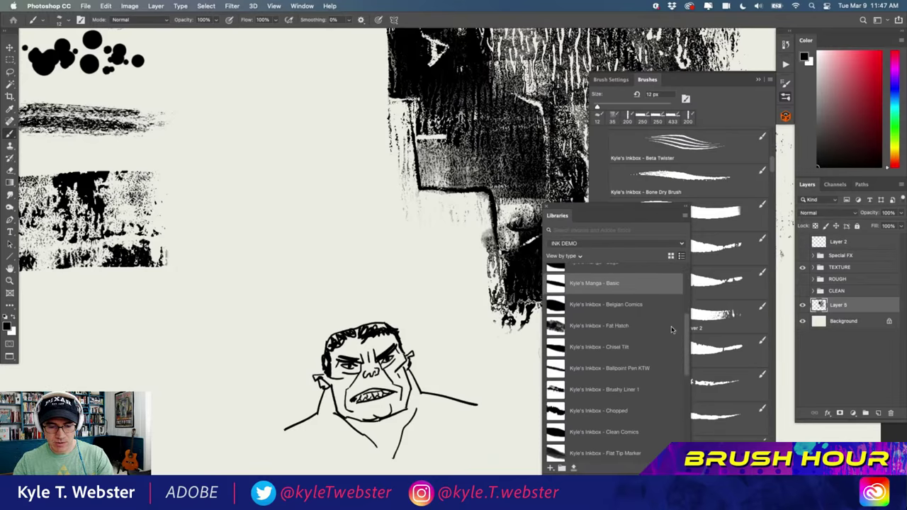
scroll(671, 326, down, 8)
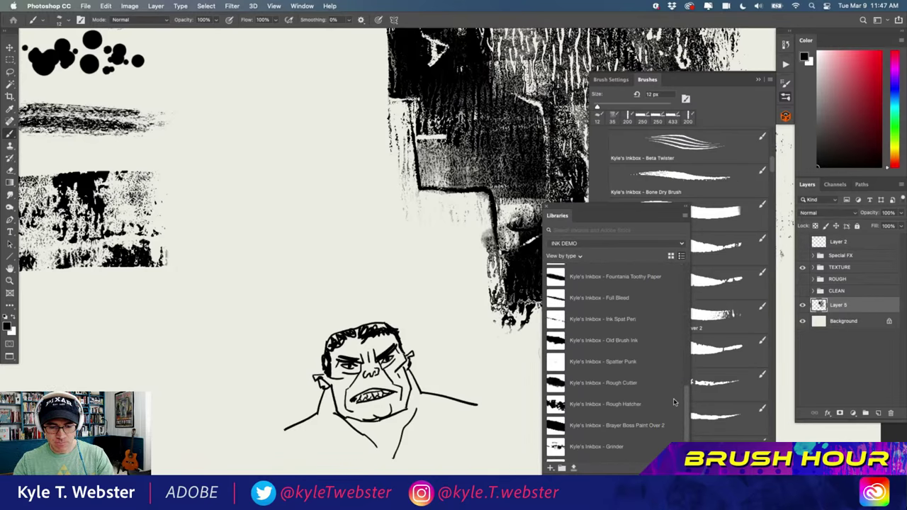
scroll(674, 403, down, 2)
click(562, 431)
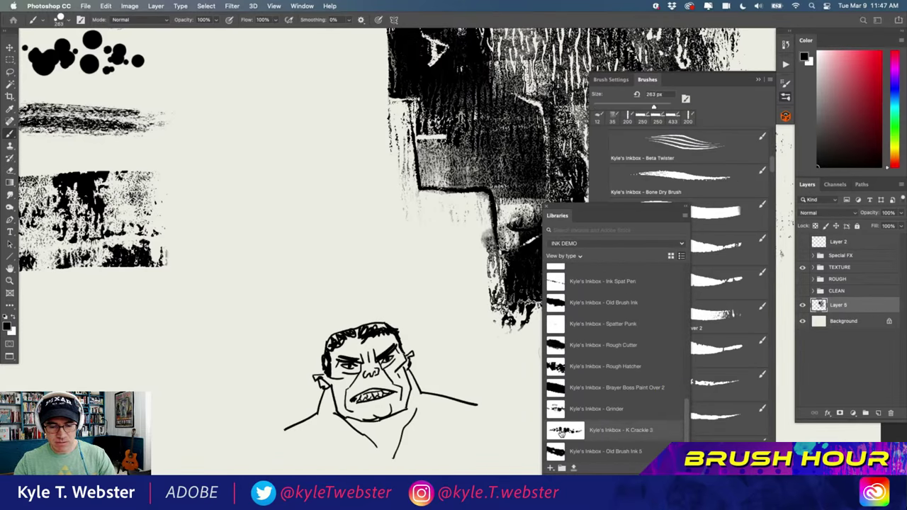
Stamp black crackle blobs around the Hulk head, then choose Old Brush Ink at 35 px
click(284, 344)
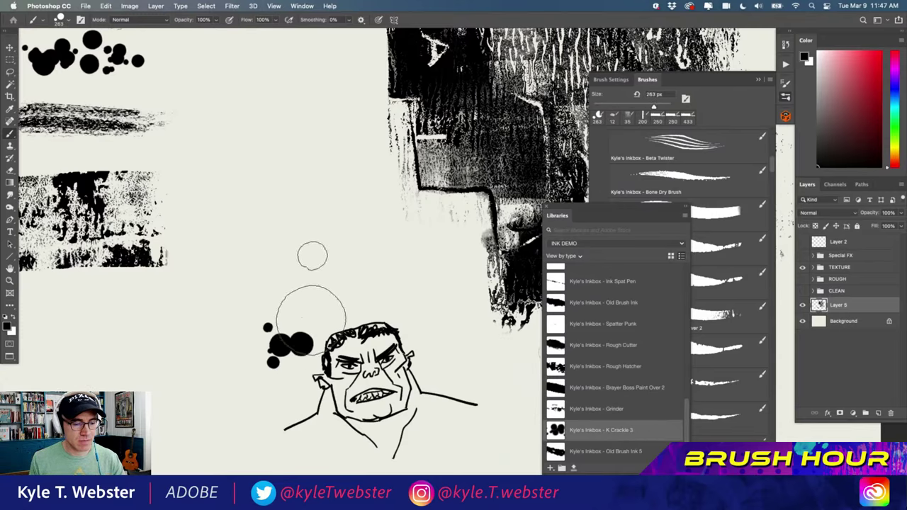
mouse_move(311, 283)
mouse_down()
mouse_move(234, 333)
mouse_move(309, 250)
mouse_move(342, 278)
mouse_move(376, 261)
mouse_move(470, 308)
mouse_move(371, 227)
mouse_move(472, 375)
mouse_move(287, 376)
mouse_move(275, 421)
mouse_move(243, 405)
mouse_move(226, 317)
mouse_move(301, 225)
mouse_move(284, 243)
mouse_up()
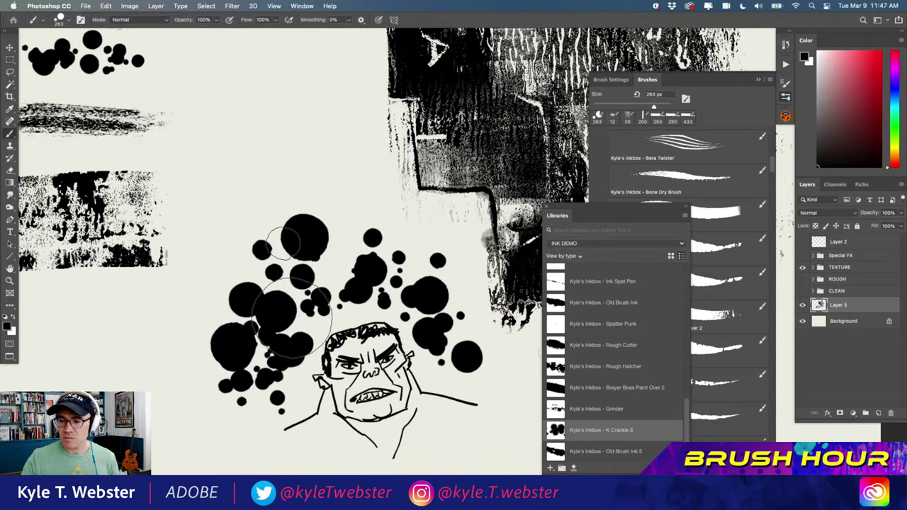
click(602, 302)
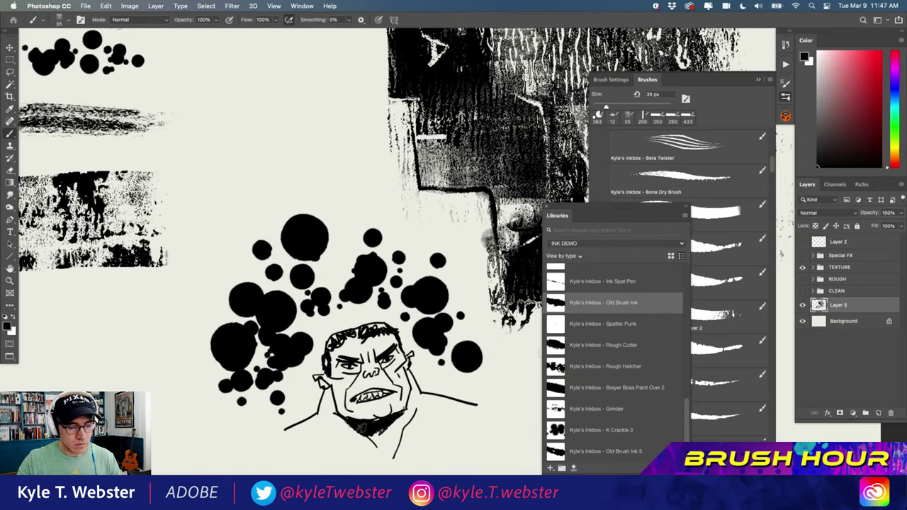
Ink chin and beard strokes below the face, then select all and delete Layer 5's artwork
drag(362, 429, 348, 418)
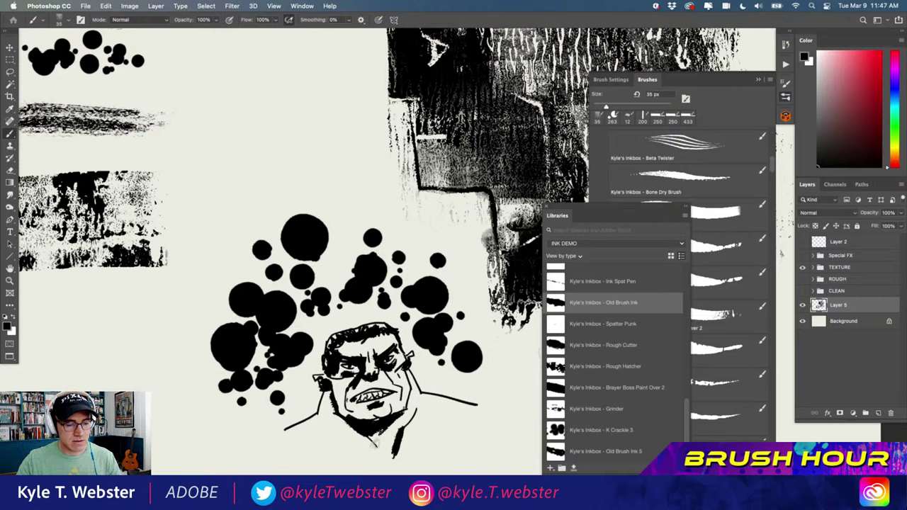
drag(349, 451, 337, 451)
scroll(311, 410, down, 2)
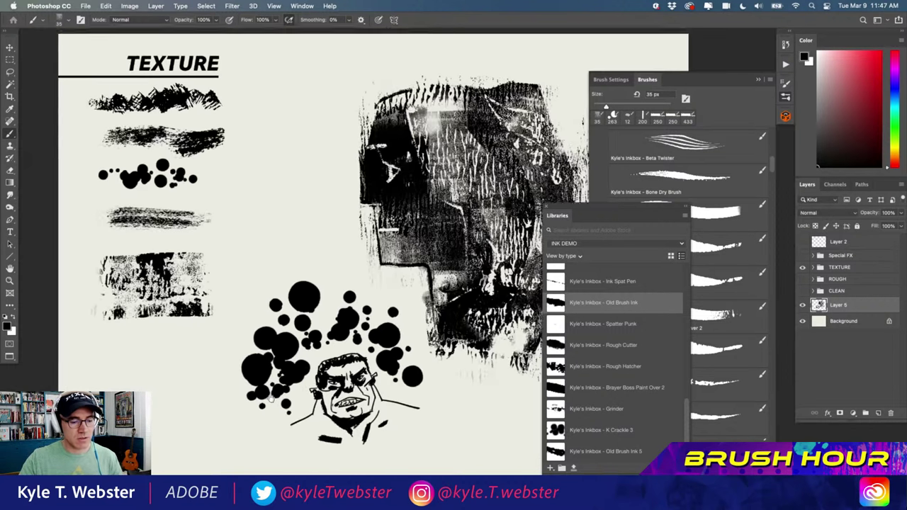
drag(241, 382, 177, 369)
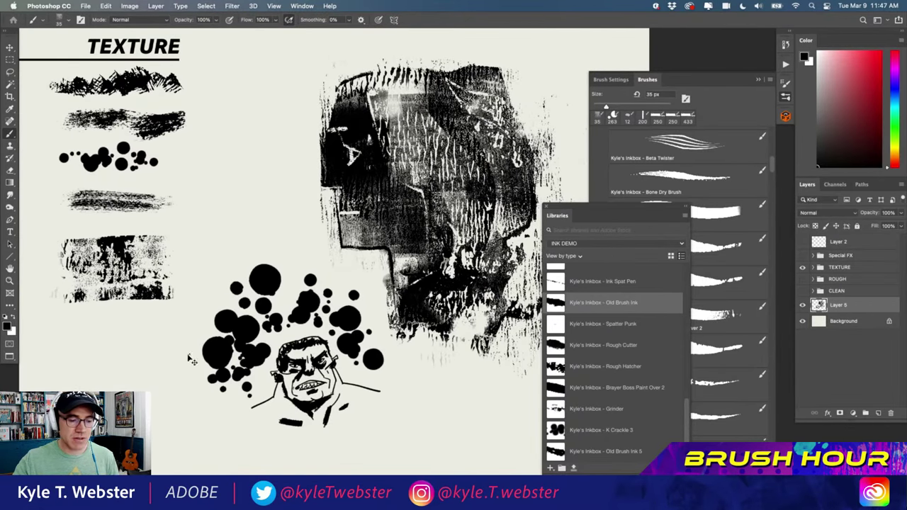
key(super+a)
key(BackSpace)
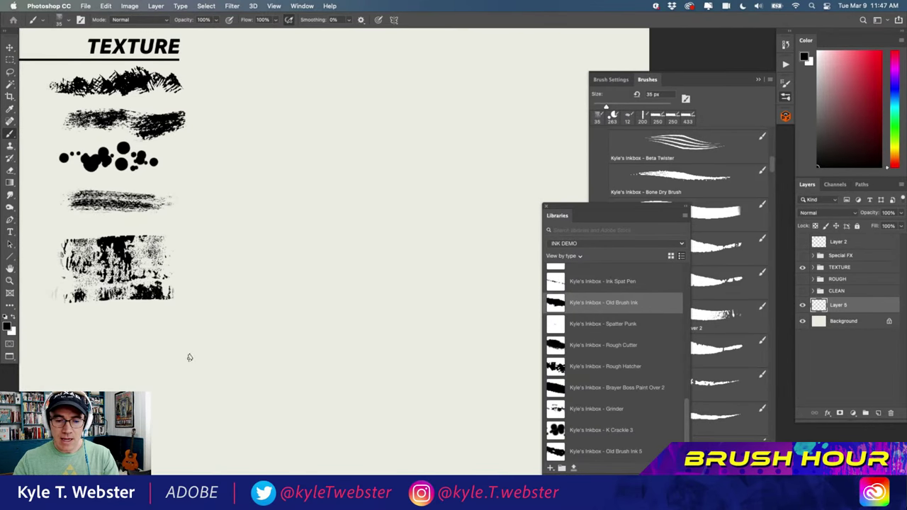
Move the Libraries panel aside, collapse Inkbox and expand the Kyle_Halftones brush folder
drag(572, 206, 455, 155)
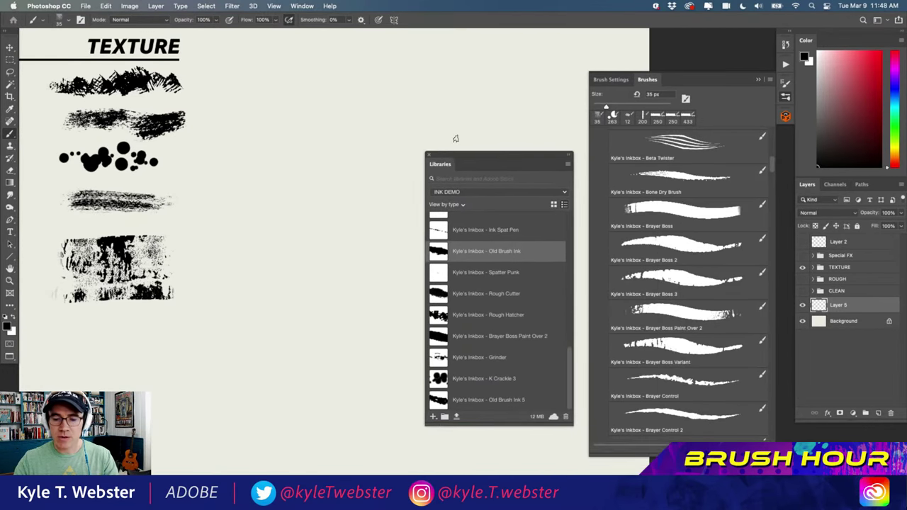
scroll(767, 164, up, 10)
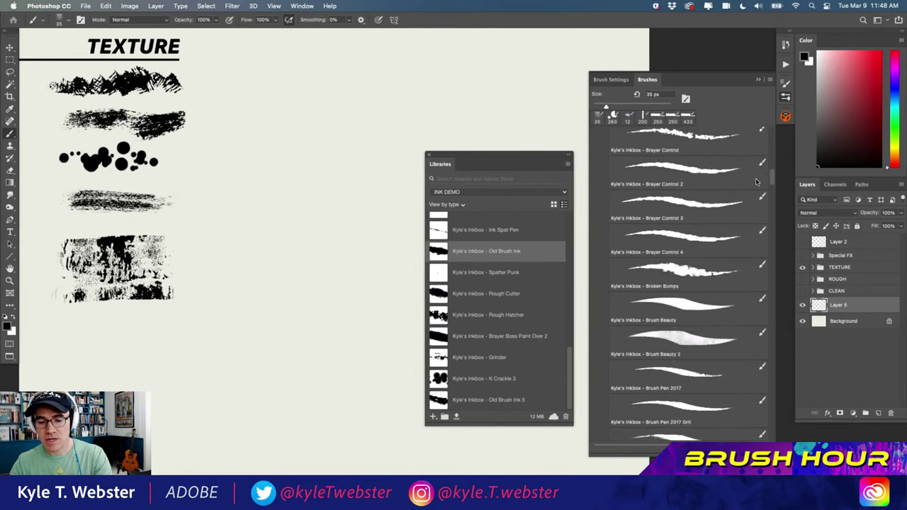
click(602, 256)
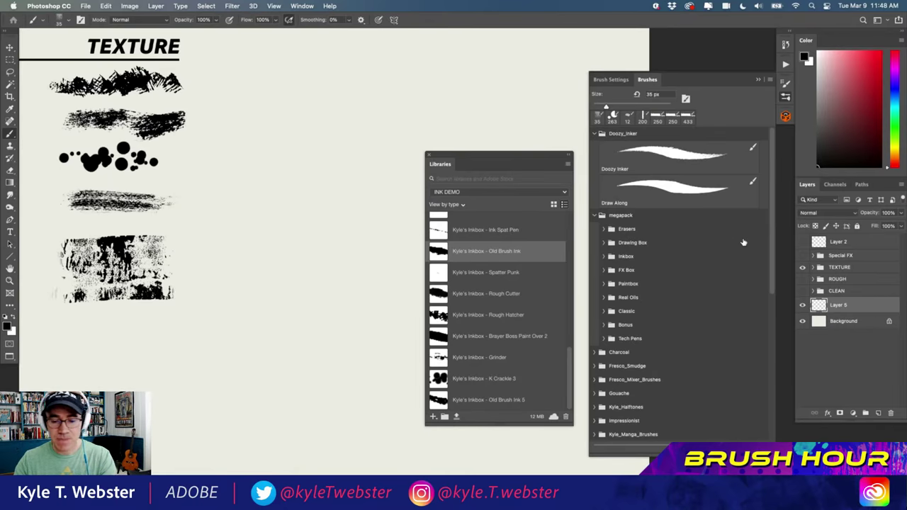
scroll(770, 238, down, 2)
click(595, 369)
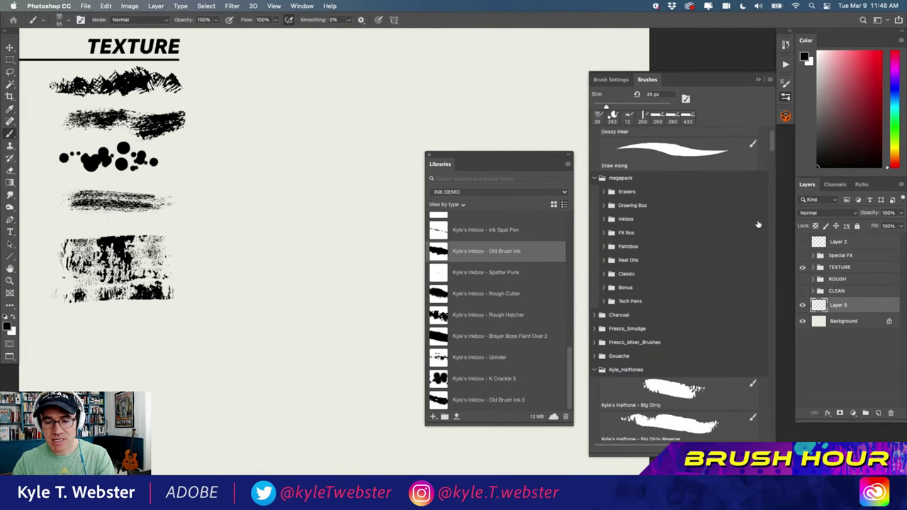
drag(773, 158, 771, 168)
scroll(640, 263, down, 10)
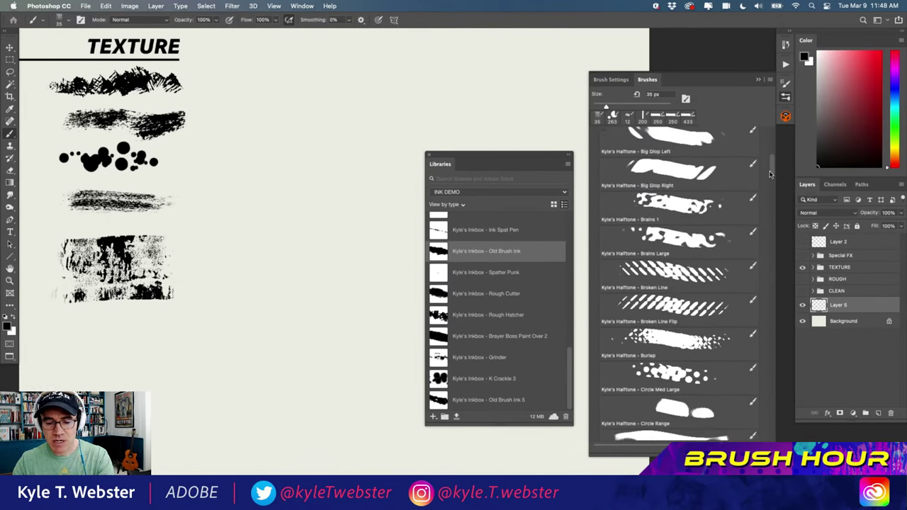
scroll(641, 263, down, 15)
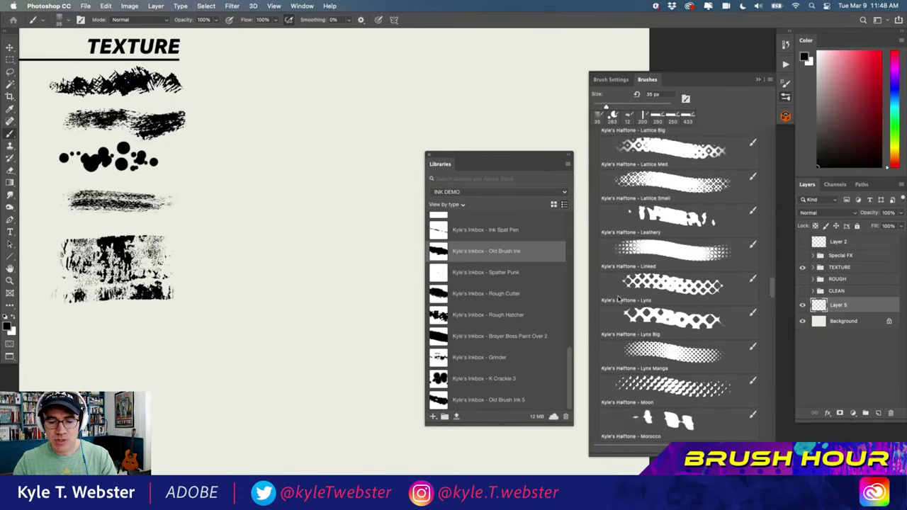
scroll(611, 320, up, 1)
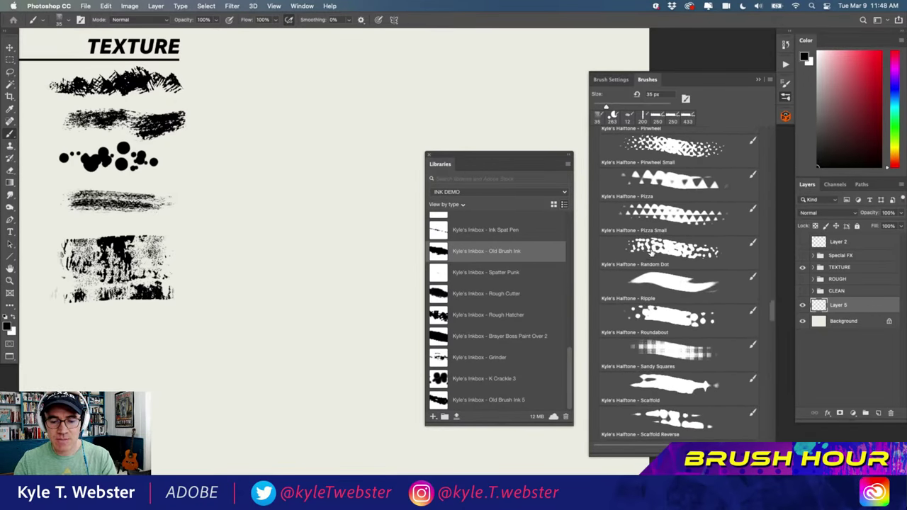
Paint test patches with the Random Dot and Scratchy Oval Small halftone brushes
click(652, 249)
mouse_move(307, 251)
mouse_down()
mouse_move(266, 347)
mouse_move(273, 234)
mouse_move(326, 270)
mouse_move(360, 157)
mouse_move(312, 304)
mouse_move(326, 284)
mouse_move(353, 301)
mouse_move(318, 341)
mouse_move(376, 283)
mouse_move(354, 355)
mouse_up()
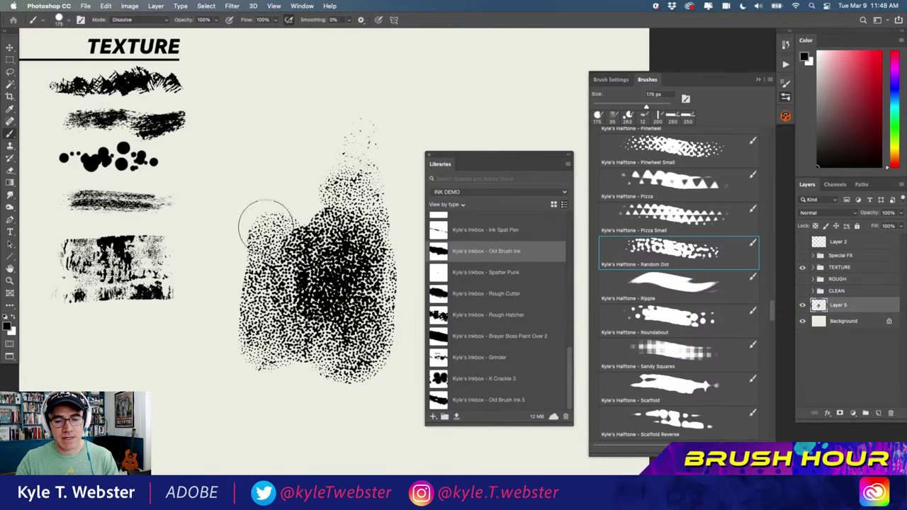
drag(773, 309, 766, 325)
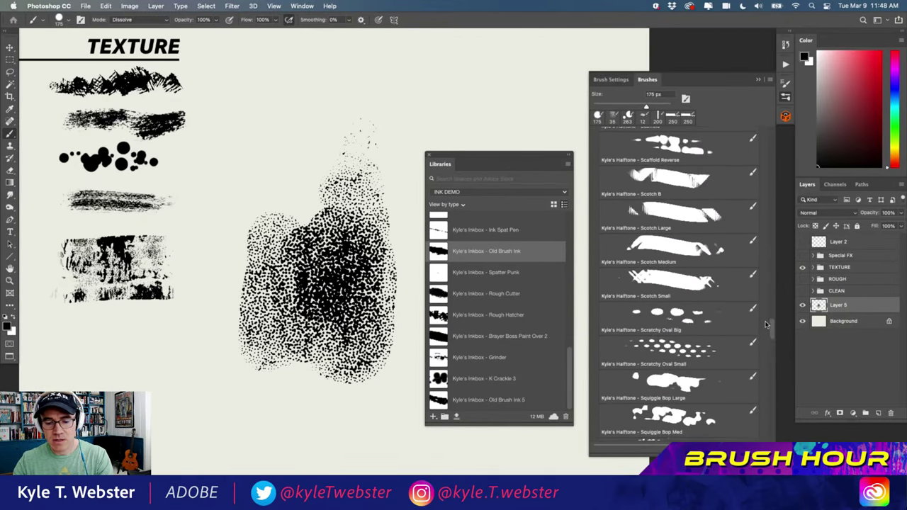
click(668, 347)
mouse_move(295, 432)
mouse_down()
mouse_move(324, 416)
mouse_move(234, 447)
mouse_up()
mouse_move(209, 413)
mouse_down()
mouse_move(226, 394)
mouse_move(171, 397)
mouse_move(245, 428)
mouse_move(282, 438)
mouse_up()
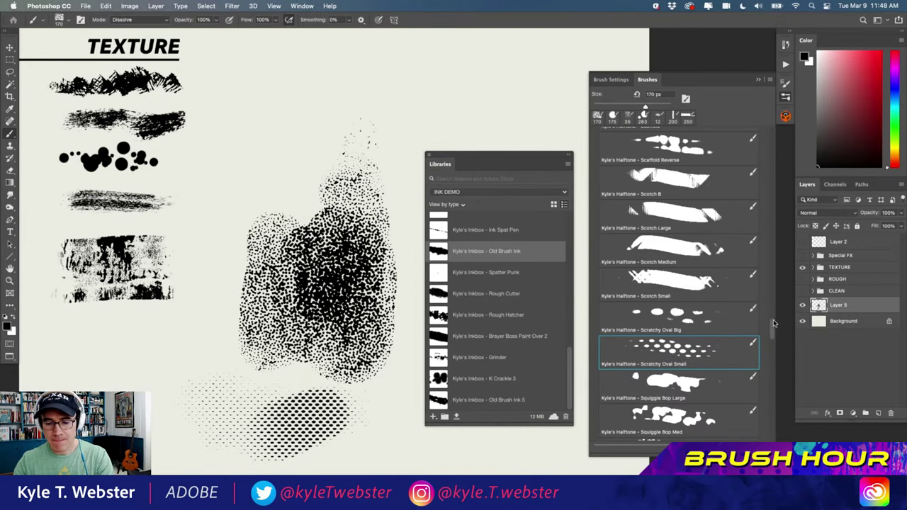
Paint a squiggle with Squiggle Bop Med, then undo all the halftone test strokes
drag(774, 323, 772, 328)
click(671, 358)
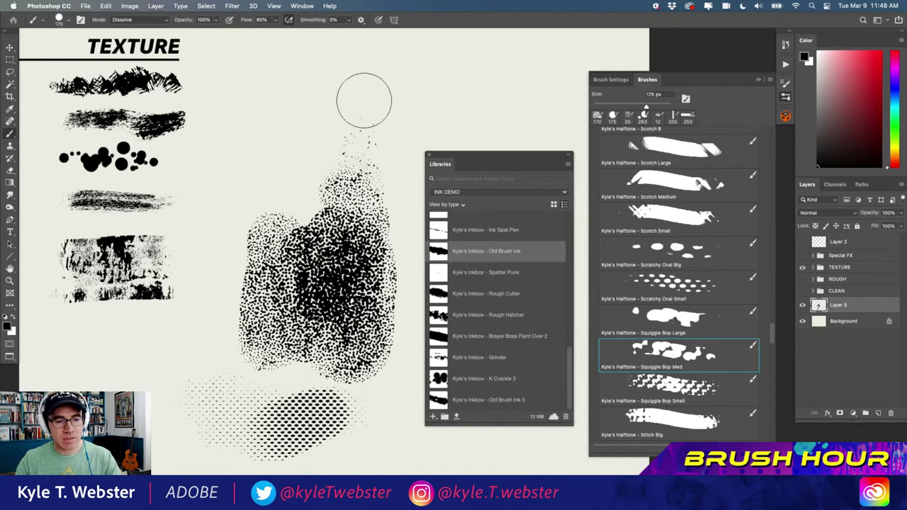
mouse_move(360, 95)
mouse_down()
mouse_move(326, 99)
mouse_move(301, 134)
mouse_move(362, 89)
mouse_move(342, 66)
mouse_up()
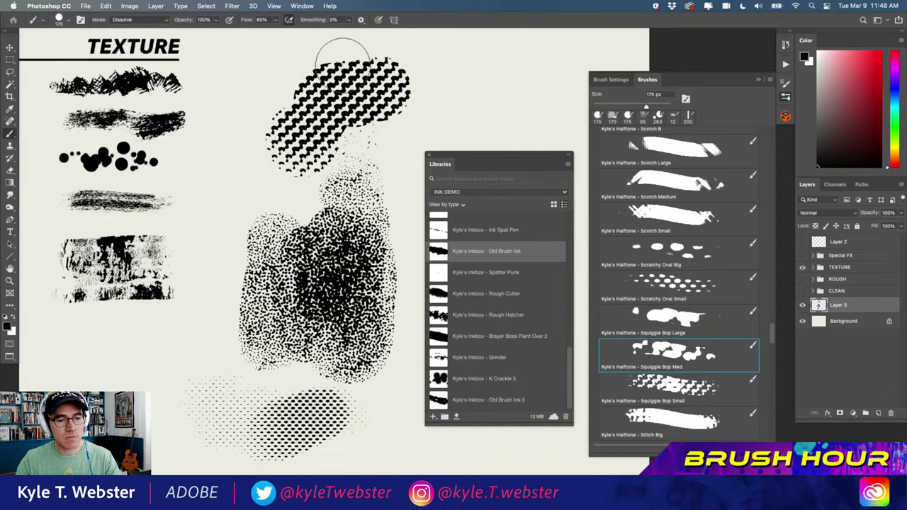
key(super+z)
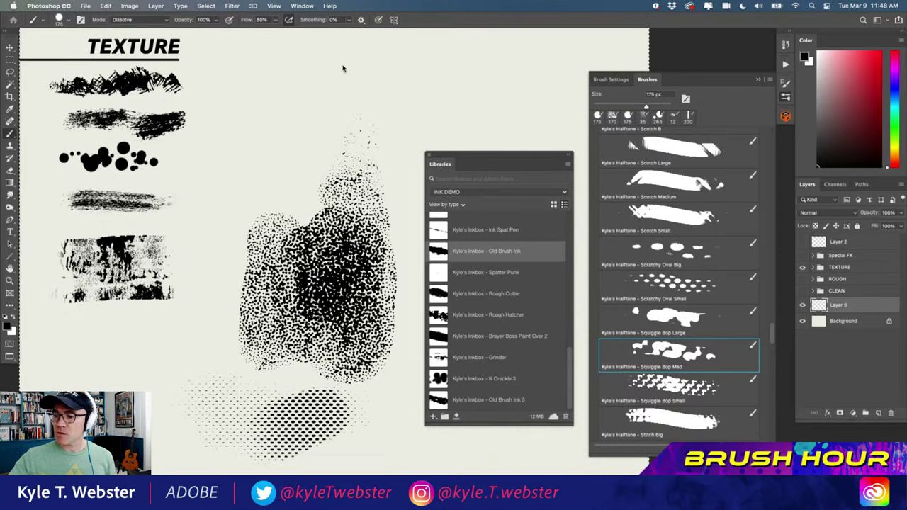
key(Delete)
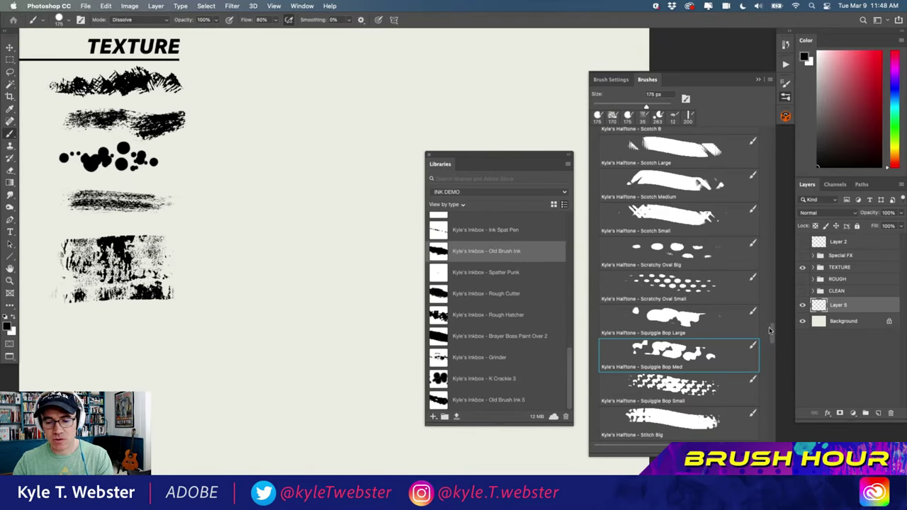
Paint a vertical test stroke with the Cubed Small halftone brush, then undo it
mouse_move(770, 331)
mouse_down()
mouse_move(708, 266)
mouse_move(614, 201)
mouse_up()
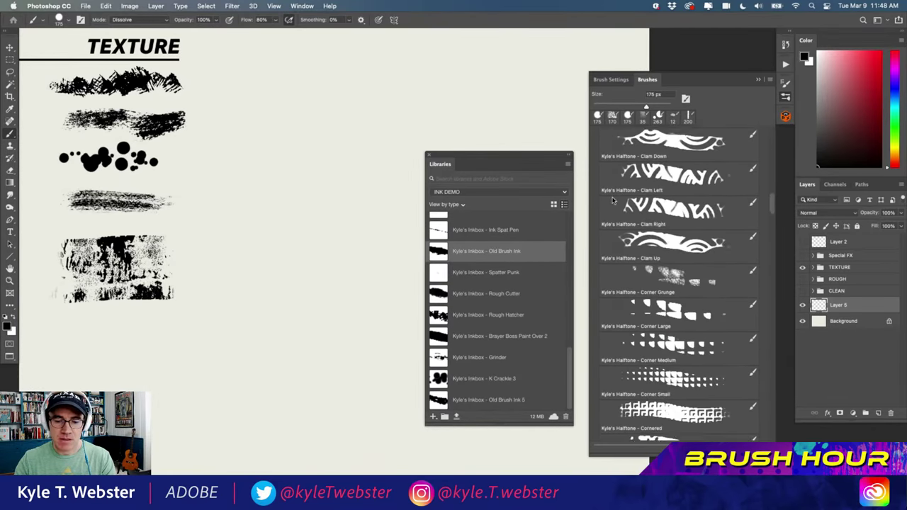
scroll(614, 202, down, 10)
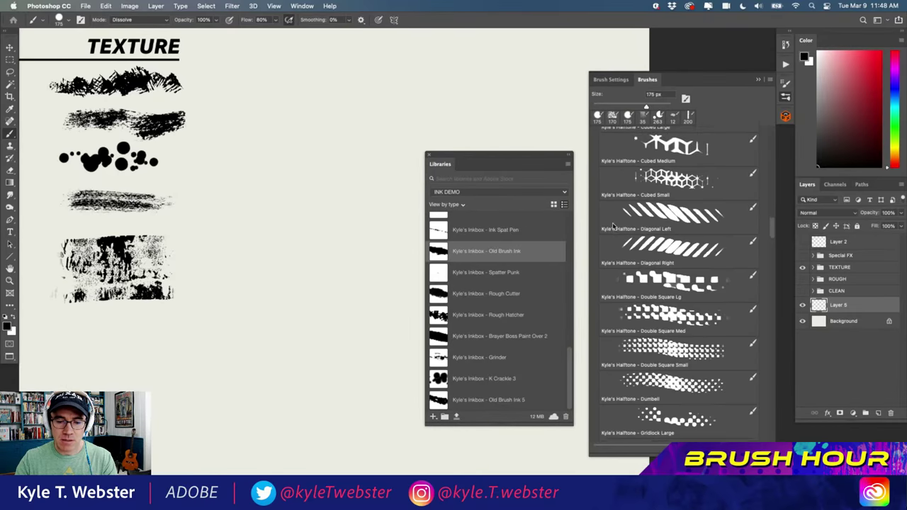
click(656, 183)
drag(337, 211, 332, 344)
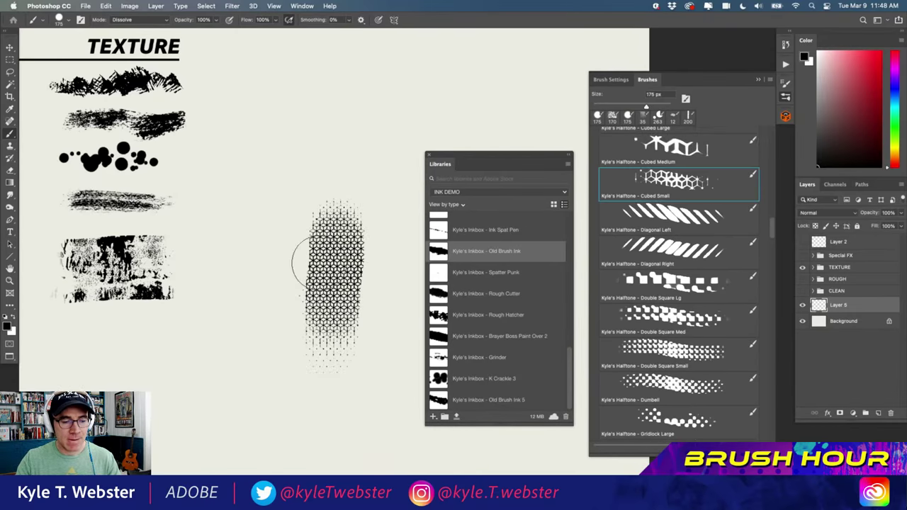
key(super+z)
Collapse the Kyle_Halftones and megapack folders and show the Special FX samples group
scroll(611, 150, up, 10)
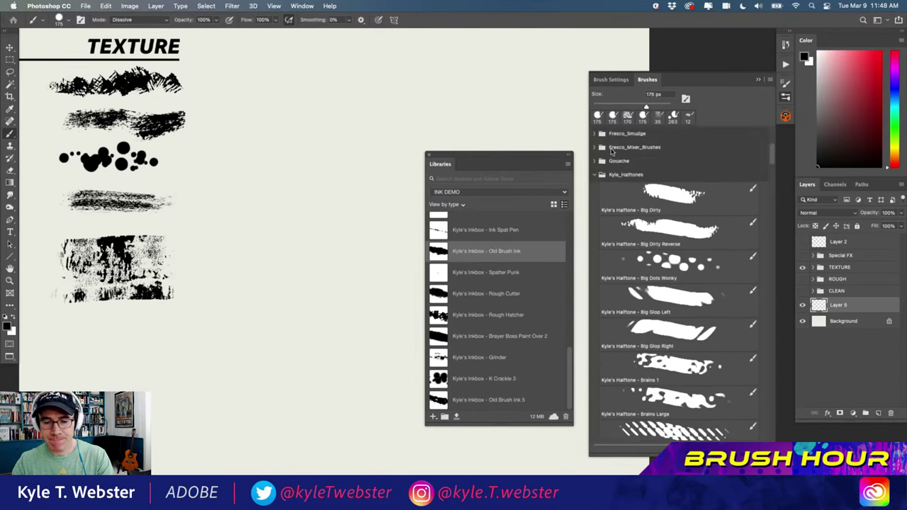
scroll(611, 147, up, 5)
click(595, 319)
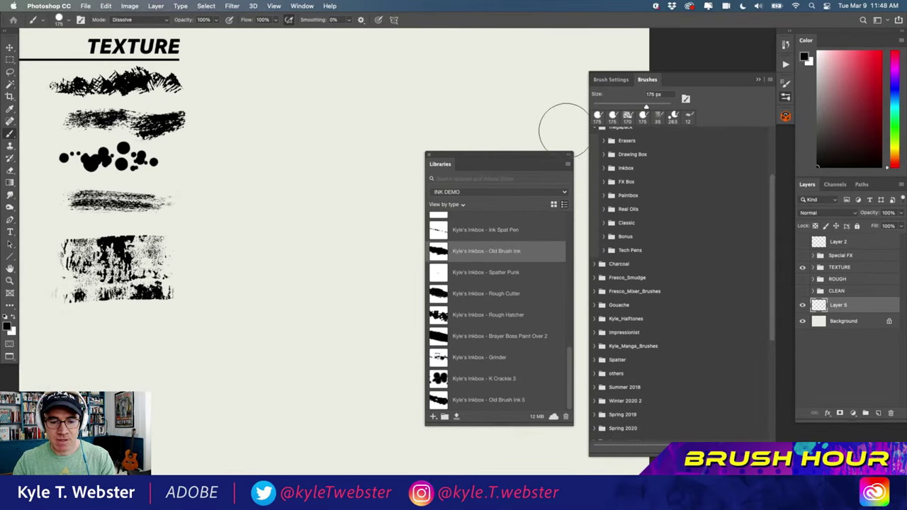
scroll(773, 191, up, 3)
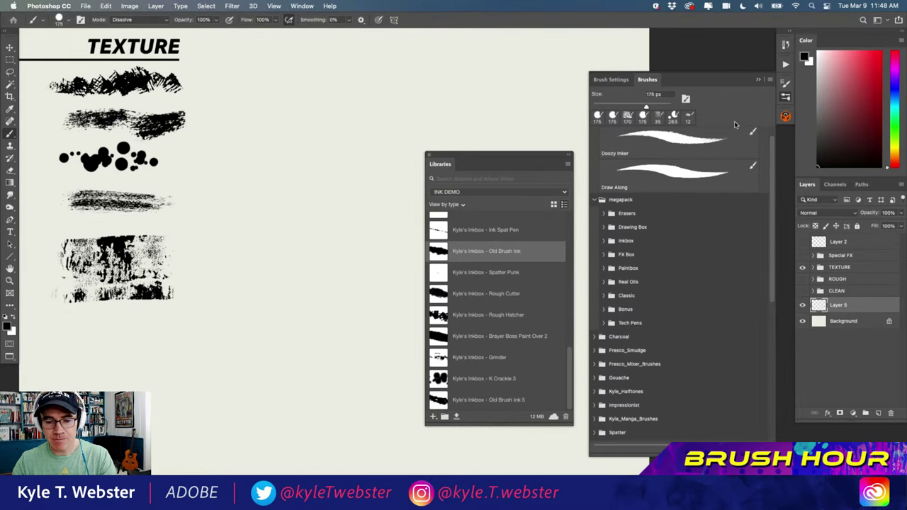
click(595, 201)
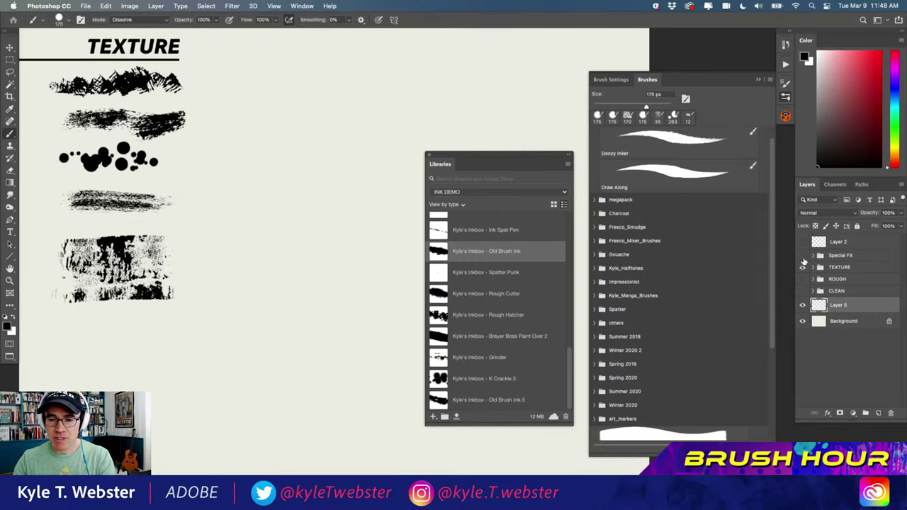
click(803, 255)
Hide the TEXTURE samples group and try a lasso around the zigzag, then deselect
click(803, 267)
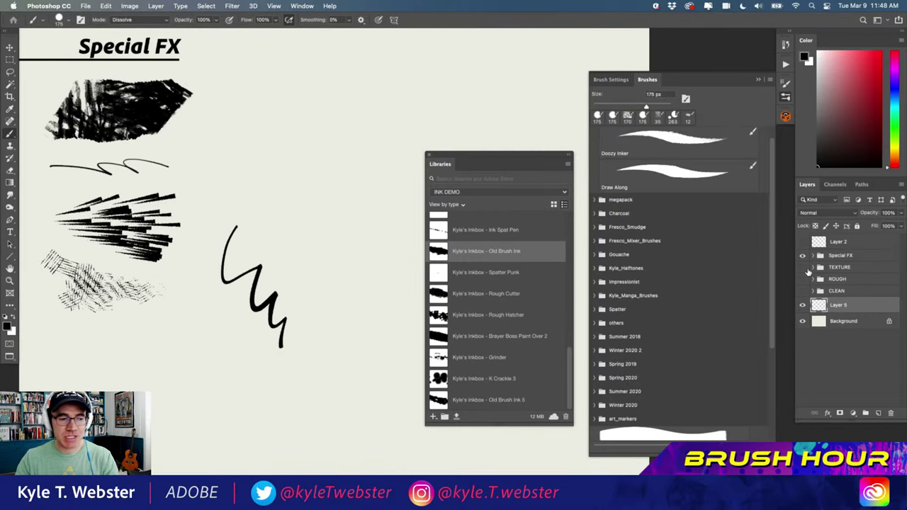
scroll(197, 385, left, 2)
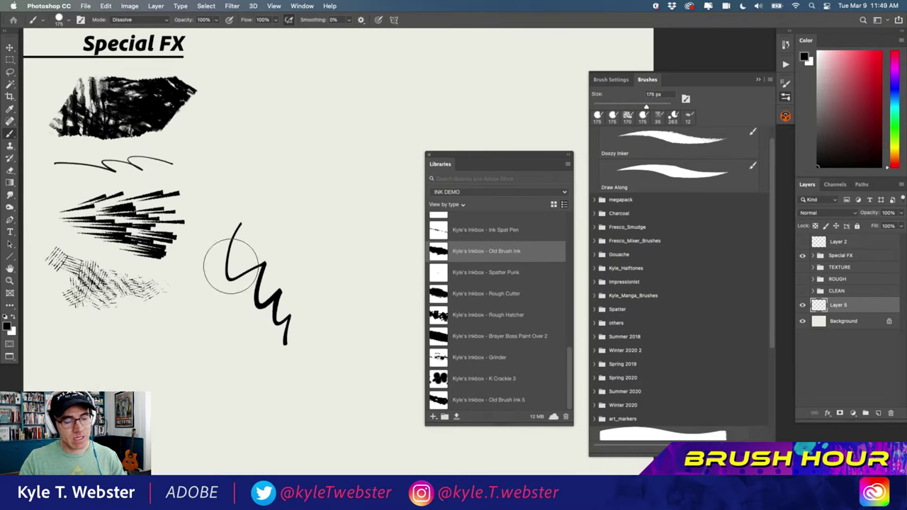
key(l)
mouse_move(230, 201)
mouse_down()
mouse_move(315, 312)
mouse_move(227, 204)
mouse_up()
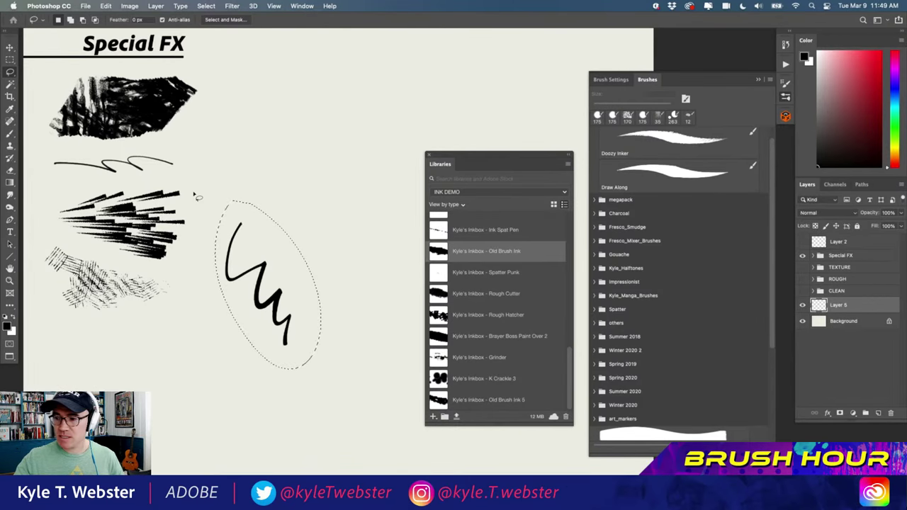
key(ctrl+d)
key(b)
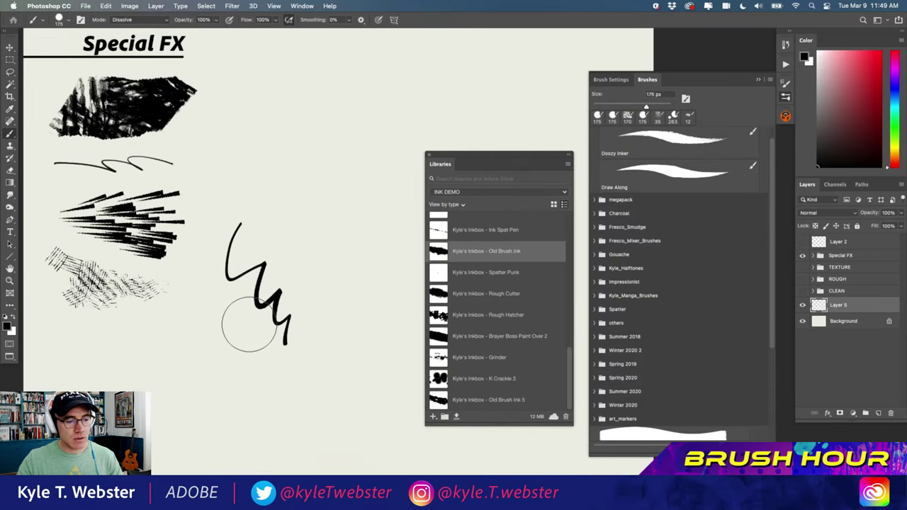
mouse_move(241, 329)
mouse_down()
mouse_move(249, 335)
mouse_move(240, 335)
mouse_up()
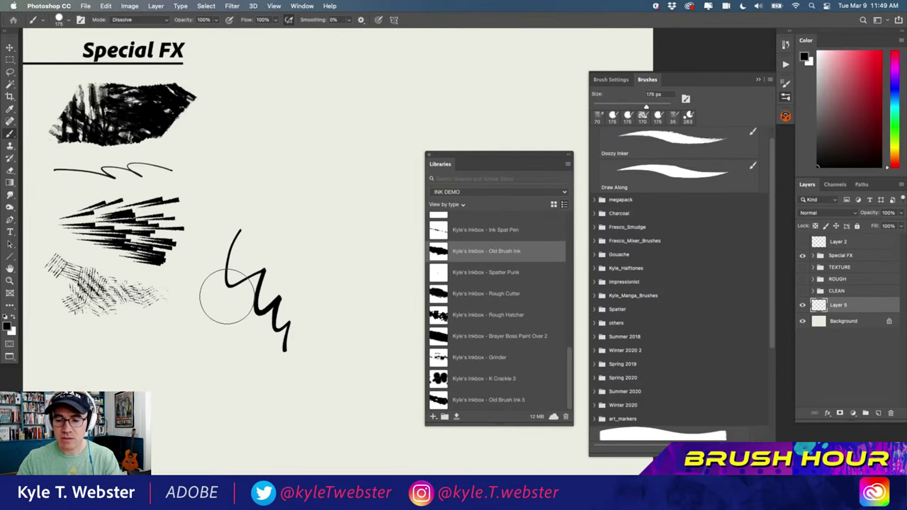
Expand the Special FX group and toggle Layers 4 and 3 to find the zigzag, selecting Layer 3
click(813, 256)
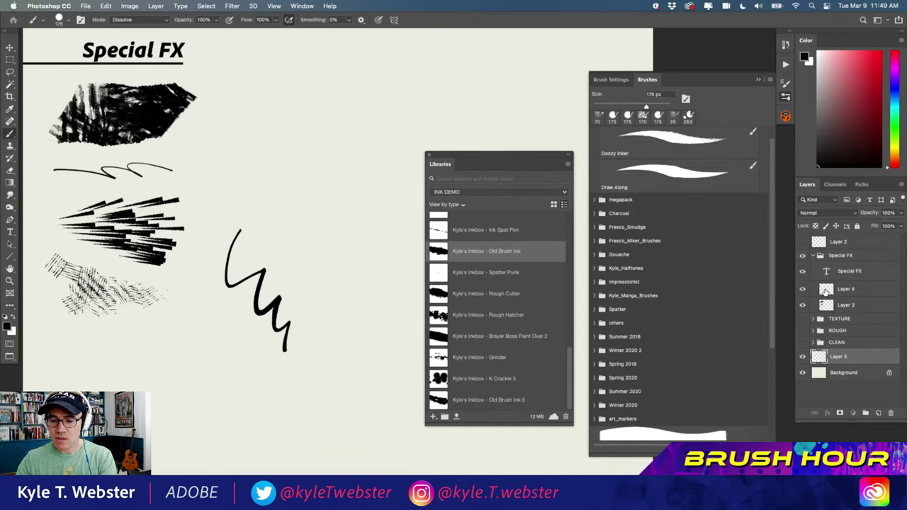
click(826, 290)
click(803, 289)
click(803, 289)
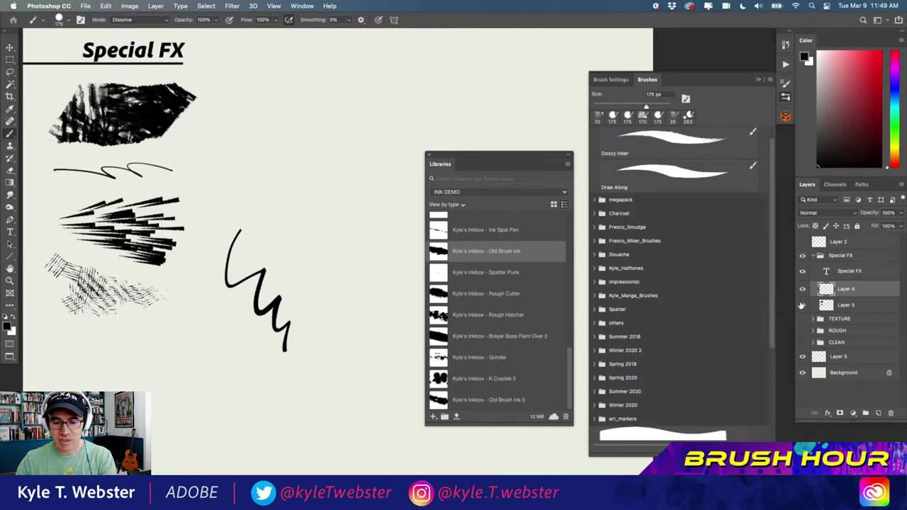
click(803, 305)
click(803, 305)
click(826, 305)
Lasso the zigzag stroke on Layer 3 and delete it
key(l)
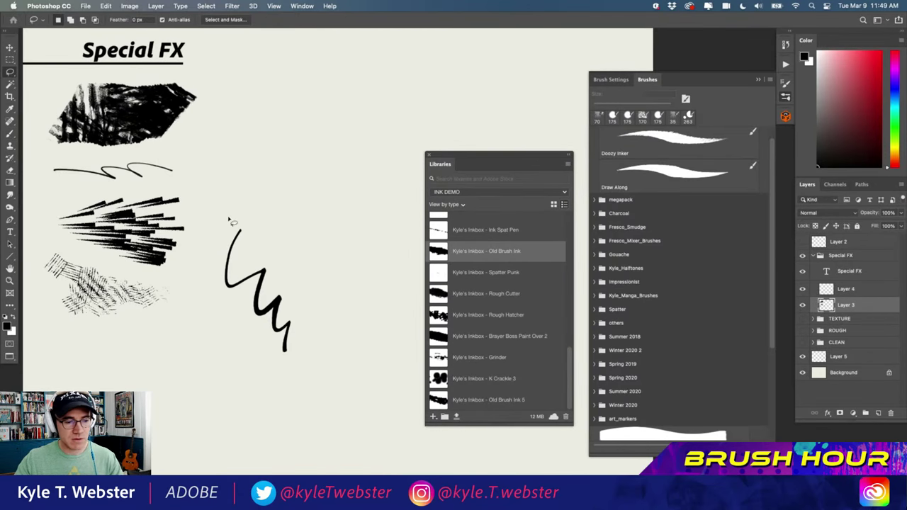
mouse_move(230, 221)
mouse_down()
mouse_move(253, 216)
mouse_move(203, 235)
mouse_up()
key(Delete)
Deselect, collapse the Special FX group and make Layer 5 the active layer
key(ctrl+d)
key(b)
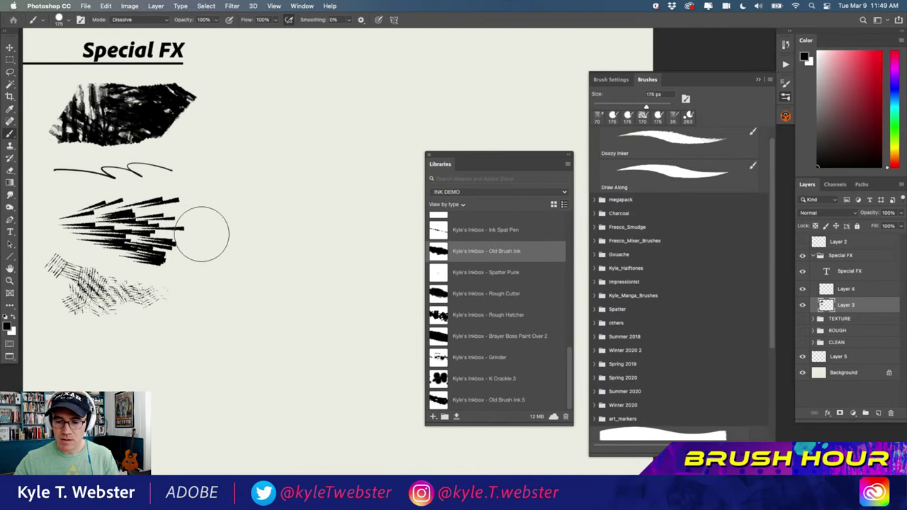
click(812, 256)
click(822, 306)
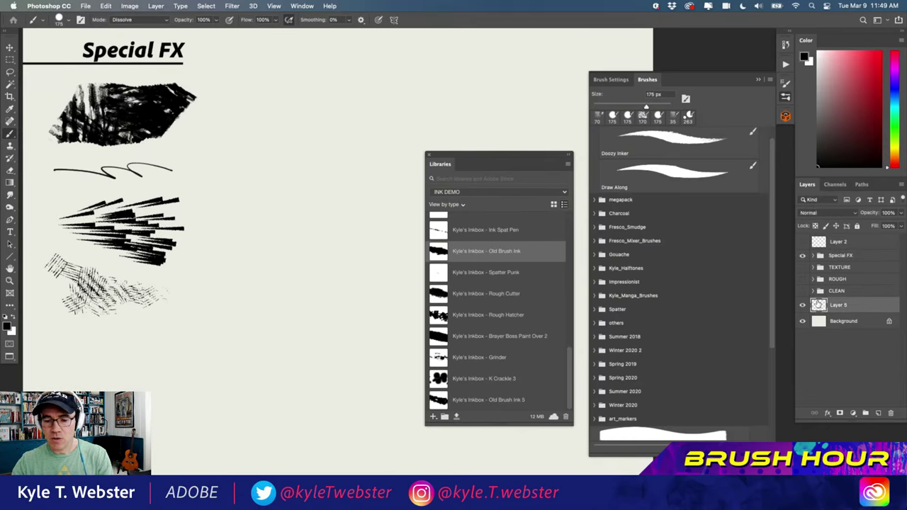
scroll(269, 320, down, 1)
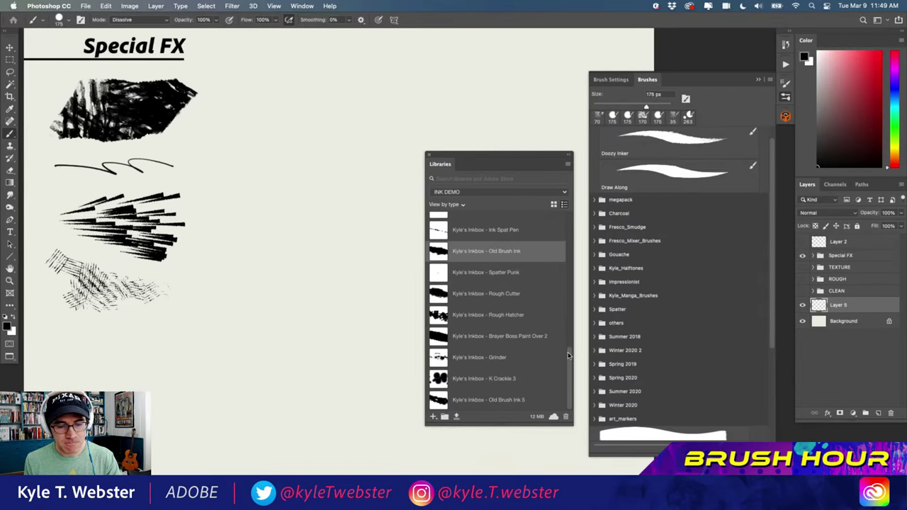
scroll(496, 283, up, 10)
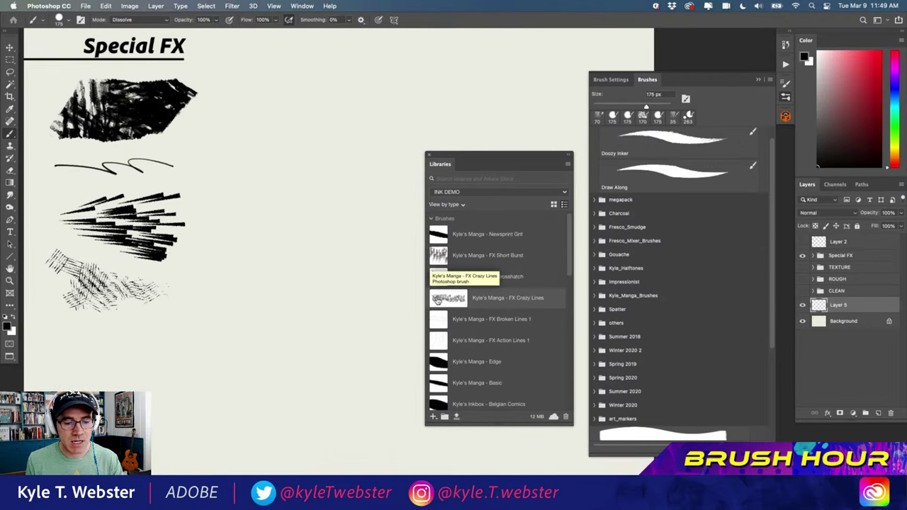
Load FX Crazy Lines, move Libraries beside the dock, and undo a test stroke
click(439, 298)
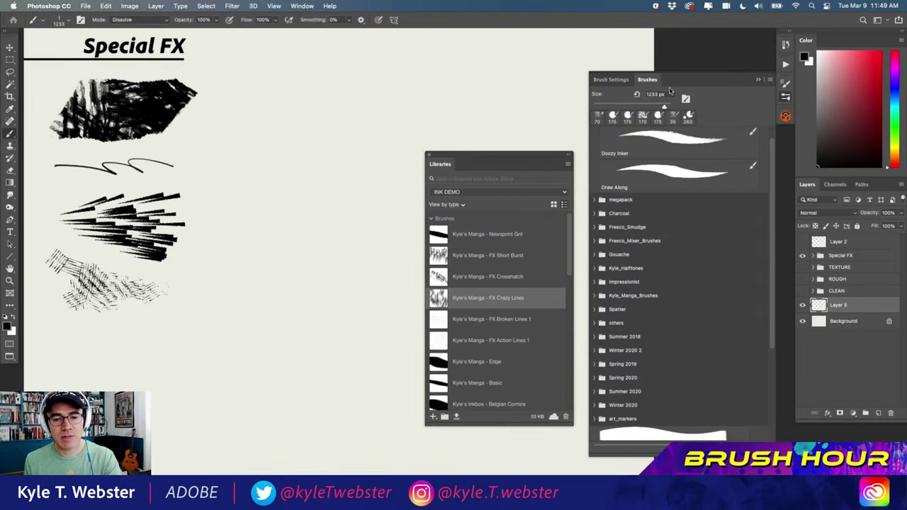
click(756, 83)
drag(494, 156, 706, 170)
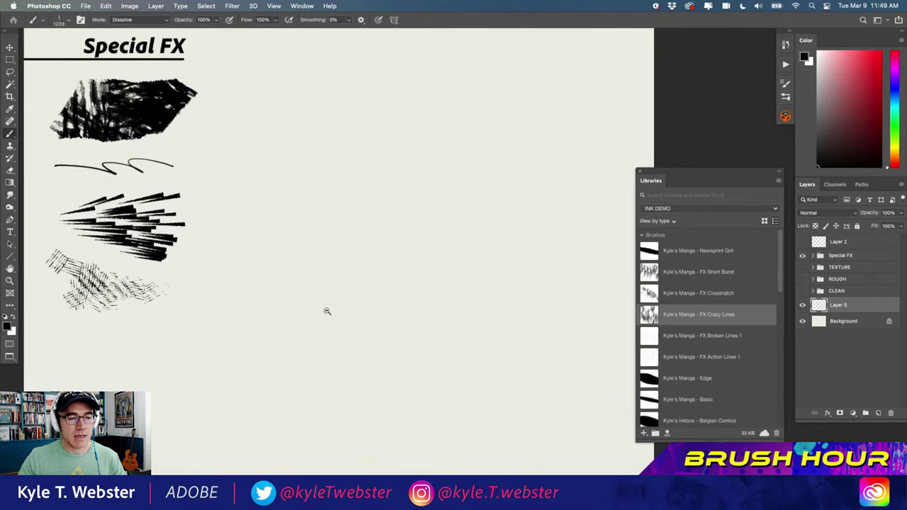
scroll(315, 309, down, 2)
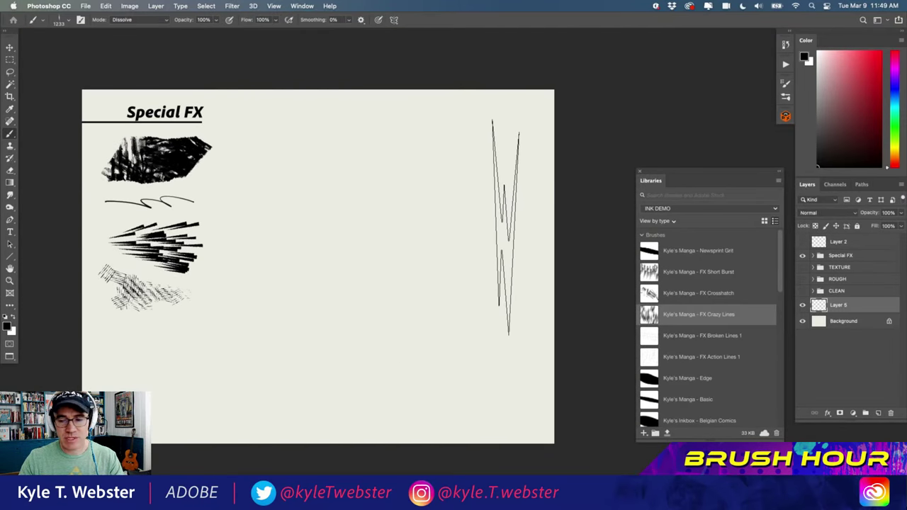
mouse_move(505, 225)
mouse_down()
mouse_move(469, 211)
mouse_move(413, 226)
mouse_move(369, 214)
mouse_move(317, 218)
mouse_move(264, 226)
mouse_up()
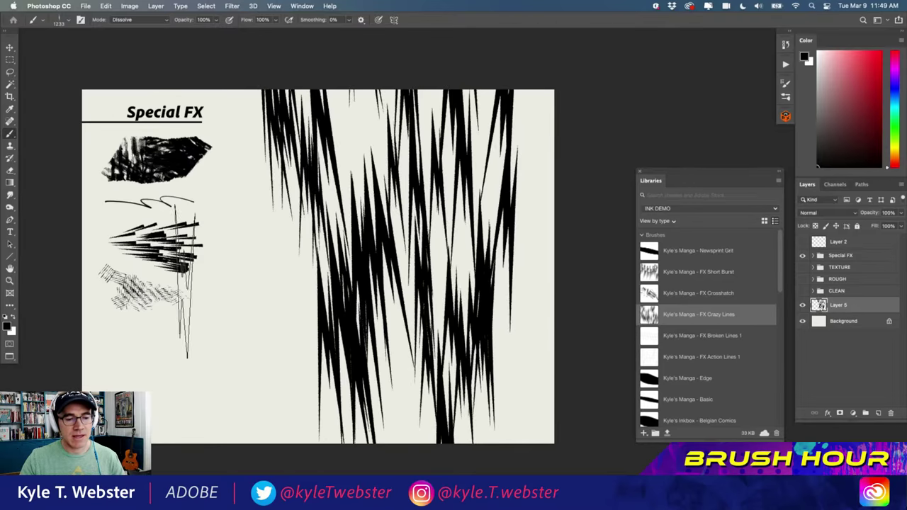
key(super+z)
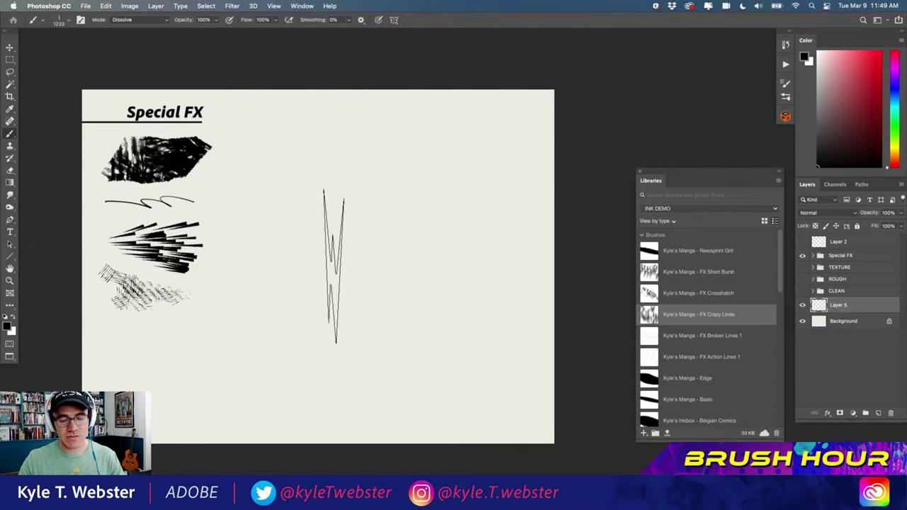
alt+click(364, 294)
Crop the canvas larger, extending it to the right and upward
key(c)
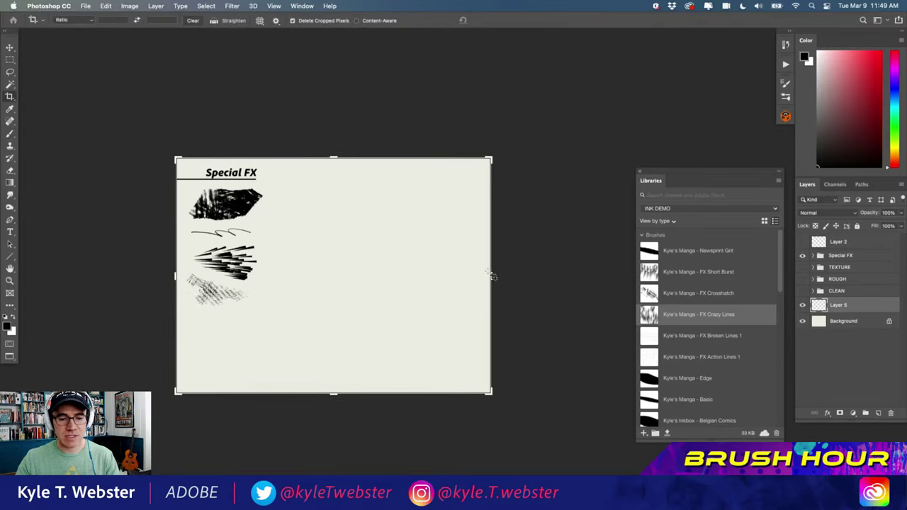
drag(490, 277, 580, 281)
drag(334, 158, 334, 116)
drag(574, 284, 598, 286)
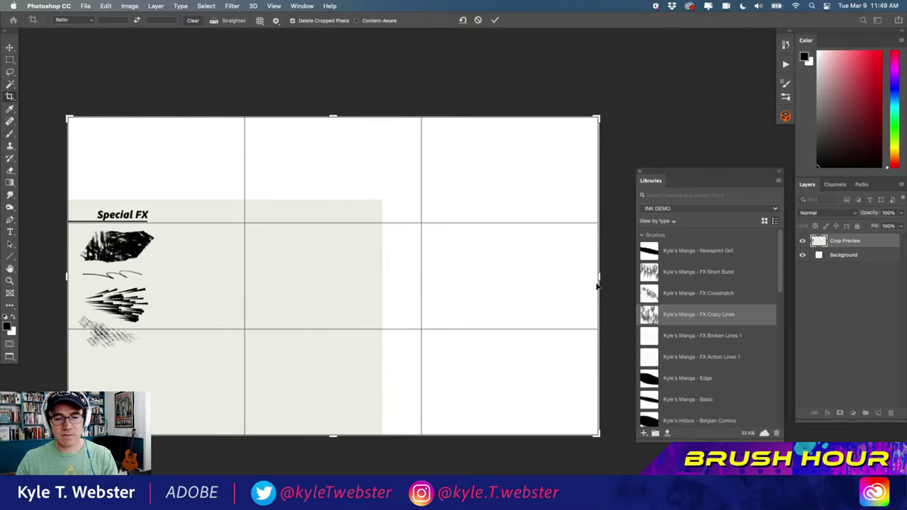
key(Return)
Fill the new Background area with the sampled cream colour
click(817, 317)
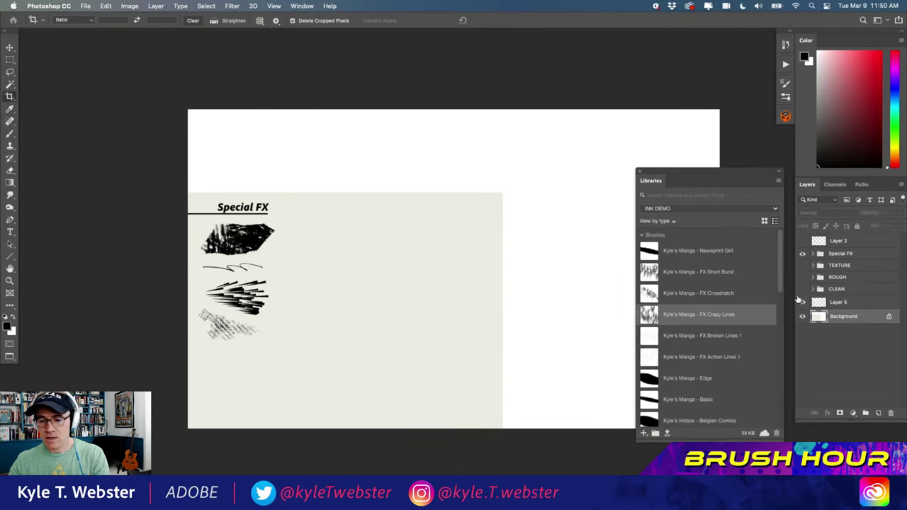
key(i)
click(405, 298)
key(alt+BackSpace)
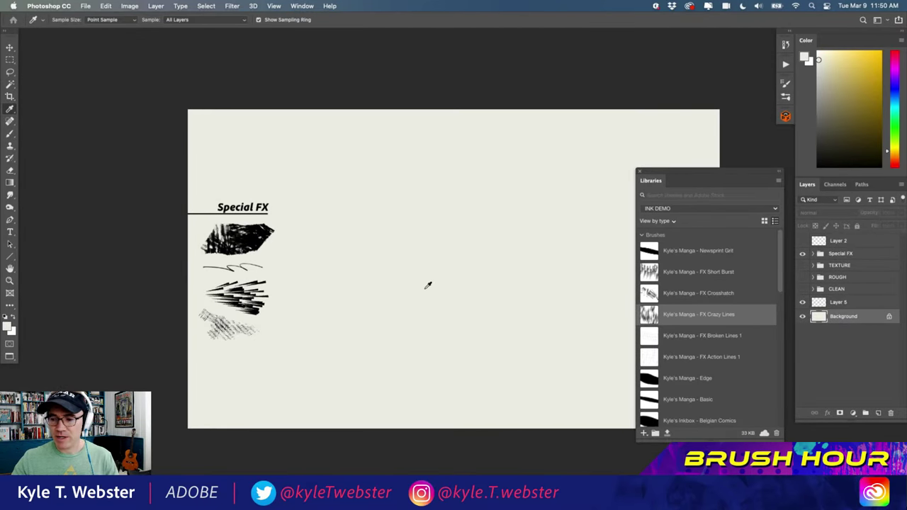
scroll(391, 275, right, 3)
key(b)
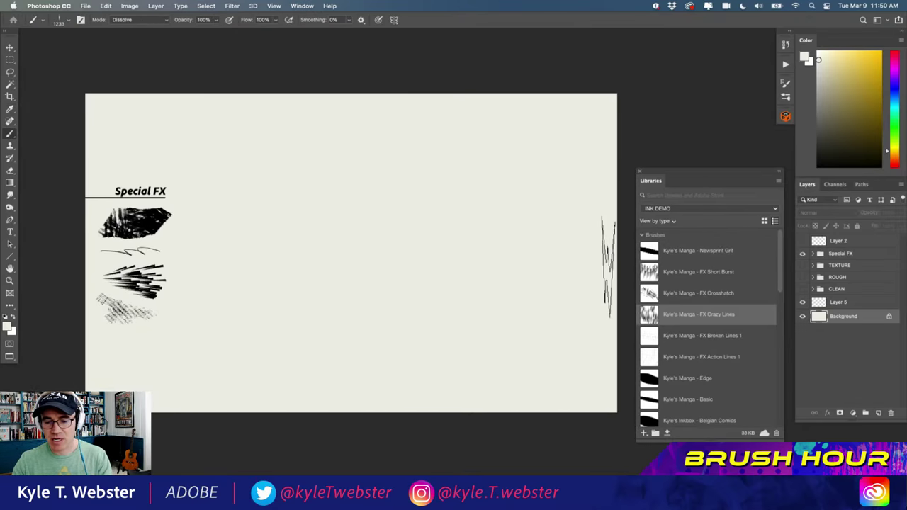
Marquee a large rectangle on Layer 5 in the new right area and set black paint
click(823, 304)
key(m)
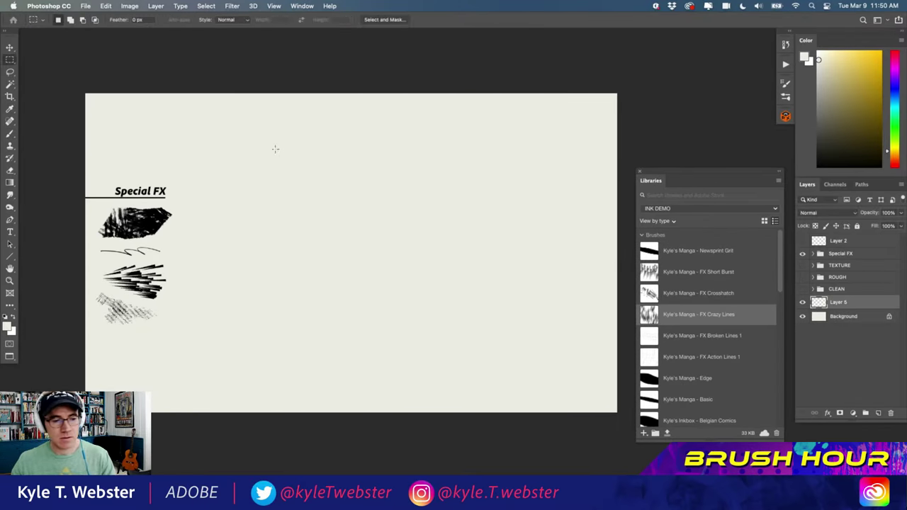
drag(247, 119, 594, 360)
key(b)
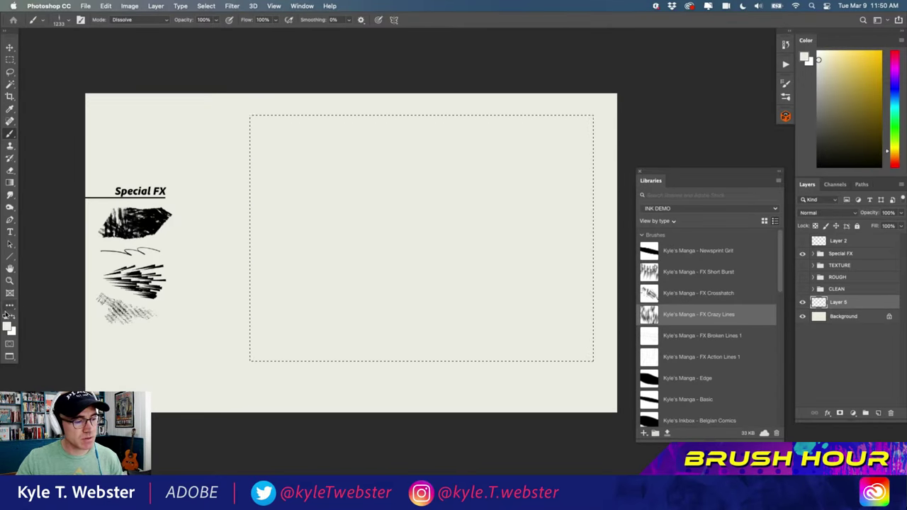
click(14, 321)
Paint three trial Crazy Lines strokes in the marquee, clearing each with Delete
drag(404, 405, 390, 292)
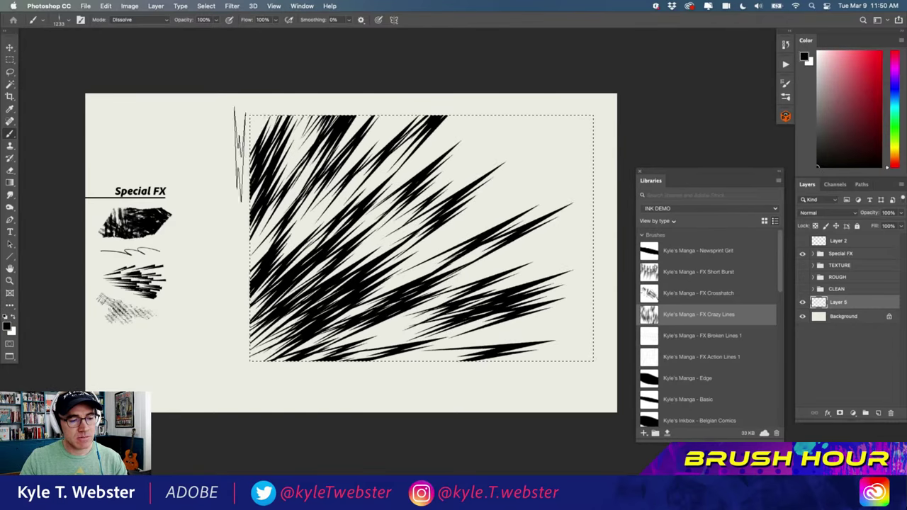
key(Delete)
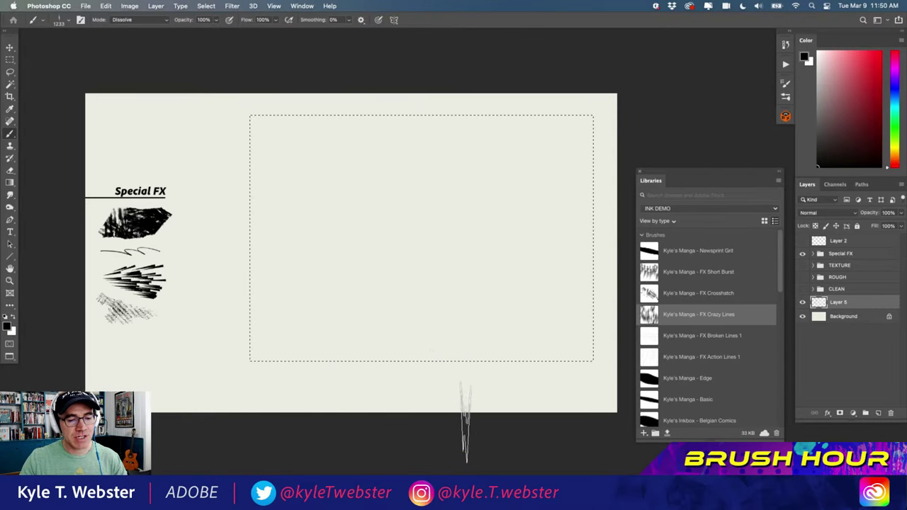
mouse_move(465, 426)
mouse_down()
mouse_move(456, 358)
mouse_move(419, 277)
mouse_up()
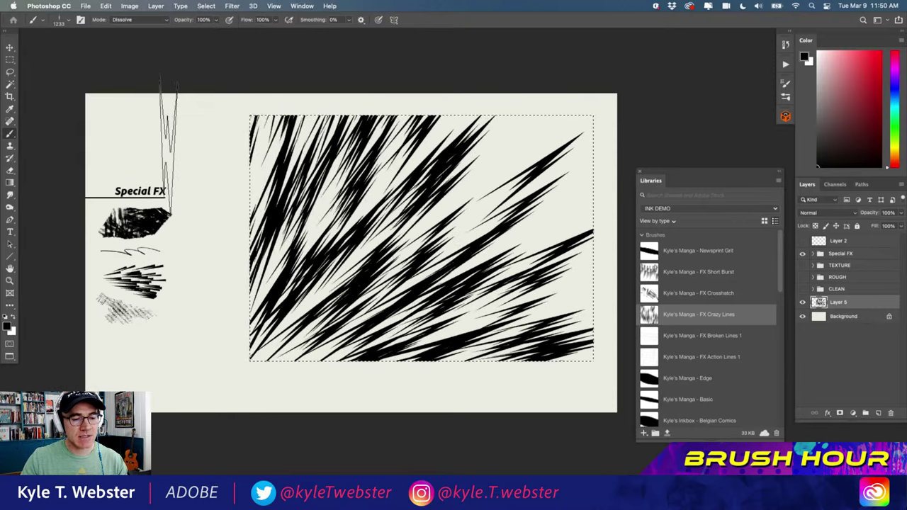
key(Delete)
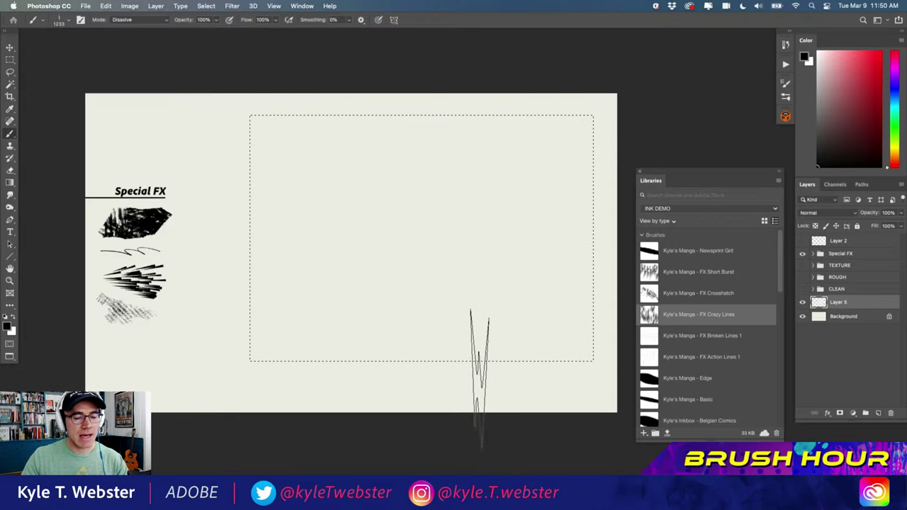
mouse_move(496, 397)
mouse_down()
mouse_move(470, 319)
mouse_move(409, 234)
mouse_move(342, 183)
mouse_move(223, 112)
mouse_up()
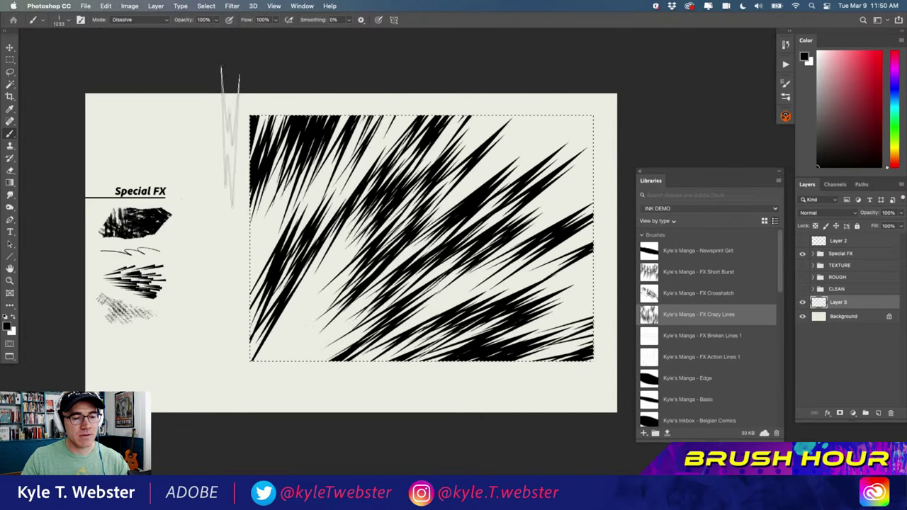
key(Delete)
Paint a dense fan of diagonal FX strokes, then undo it back out
mouse_move(407, 425)
mouse_down()
mouse_move(331, 308)
mouse_move(178, 212)
mouse_up()
mouse_move(571, 404)
mouse_down()
mouse_move(593, 381)
mouse_move(535, 241)
mouse_move(381, 100)
mouse_move(196, 54)
mouse_up()
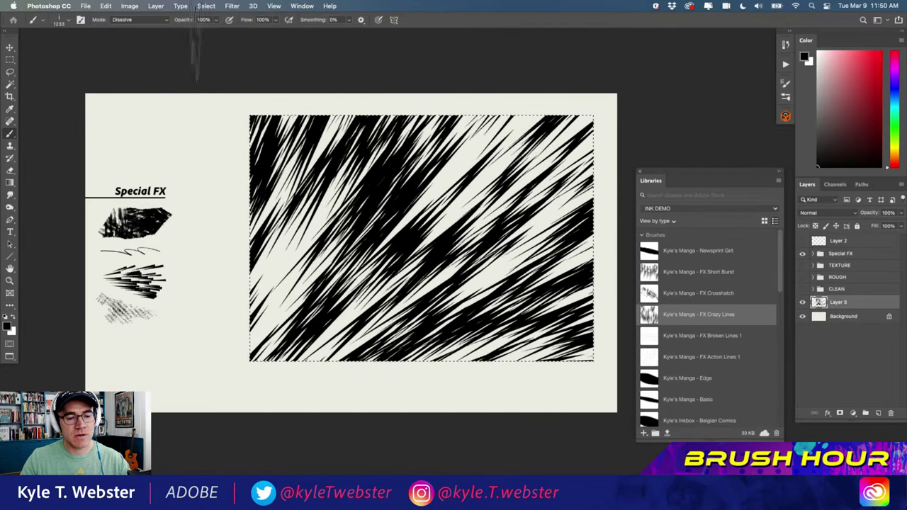
drag(437, 440, 170, 191)
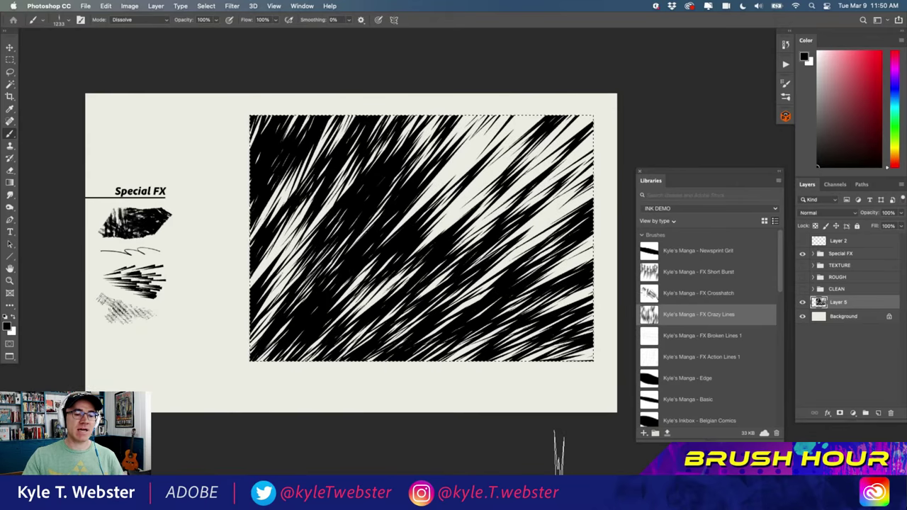
key(super+z)
key(super+z)
key(super+z)
scroll(306, 375, right, 3)
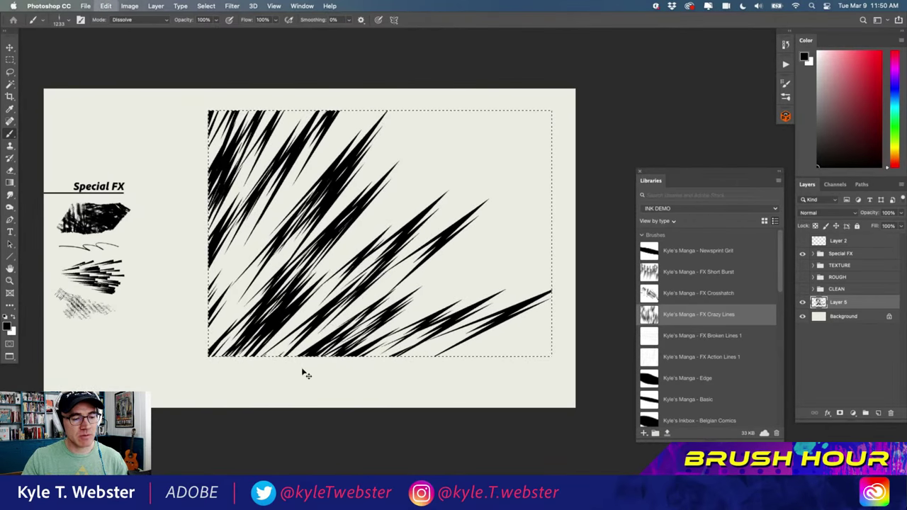
key(super+z)
Brush a new fan of FX strokes and undo the dark upper-right additions
mouse_move(334, 405)
mouse_down()
mouse_move(251, 283)
mouse_move(194, 258)
mouse_up()
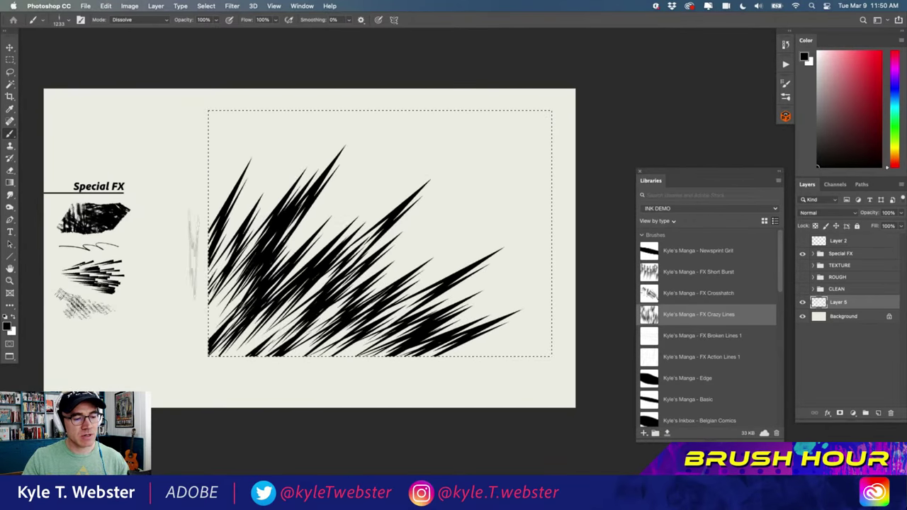
mouse_move(521, 395)
mouse_down()
mouse_move(388, 211)
mouse_move(251, 100)
mouse_move(196, 80)
mouse_move(581, 375)
mouse_up()
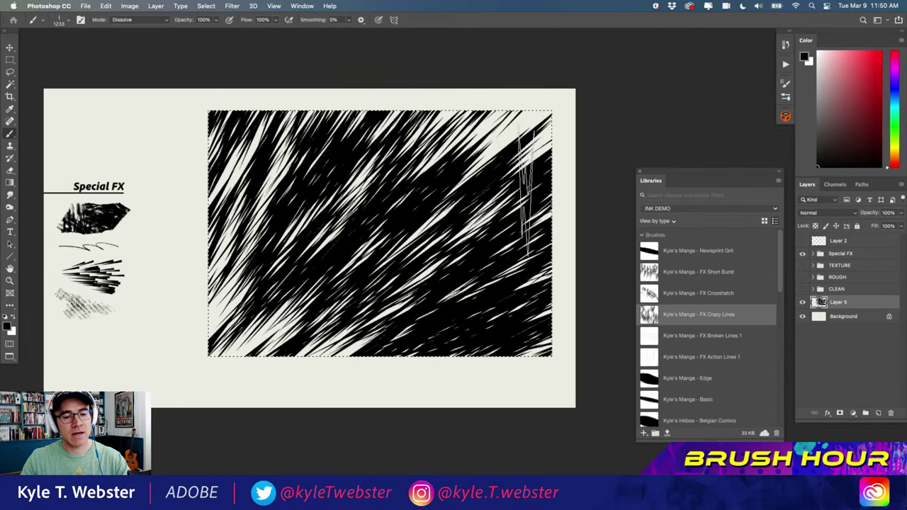
mouse_move(526, 191)
mouse_down()
mouse_move(460, 124)
mouse_move(592, 280)
mouse_move(494, 149)
mouse_move(383, 57)
mouse_move(584, 239)
mouse_move(422, 57)
mouse_move(580, 179)
mouse_move(478, 57)
mouse_move(588, 152)
mouse_move(506, 71)
mouse_move(565, 141)
mouse_move(535, 88)
mouse_move(585, 136)
mouse_up()
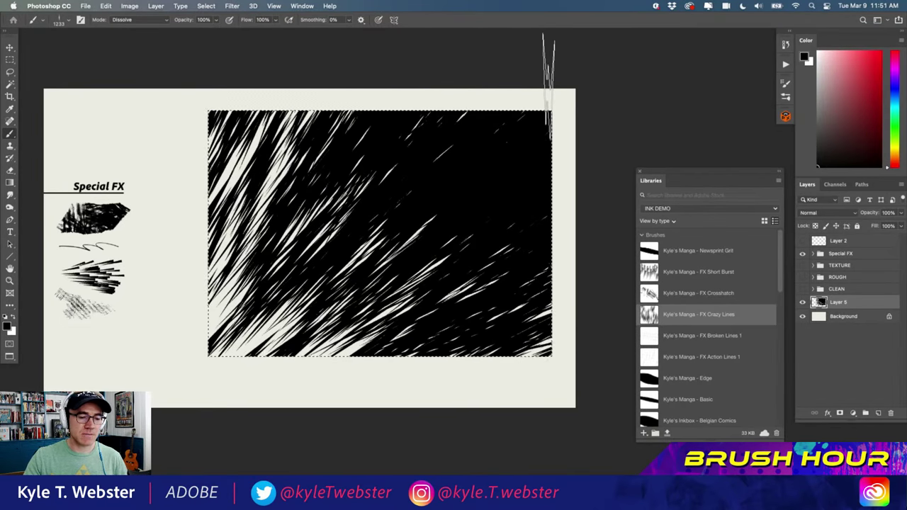
key(super+z)
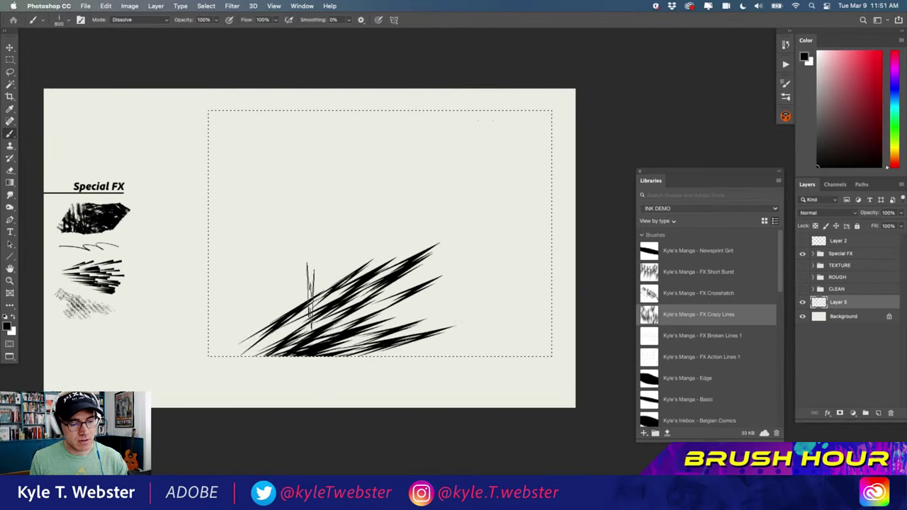
Enlarge the brush from 800 to 1200, paint a bigger blacker fan, then clear the marquee
mouse_move(276, 256)
mouse_down()
mouse_move(221, 211)
mouse_move(167, 188)
mouse_up()
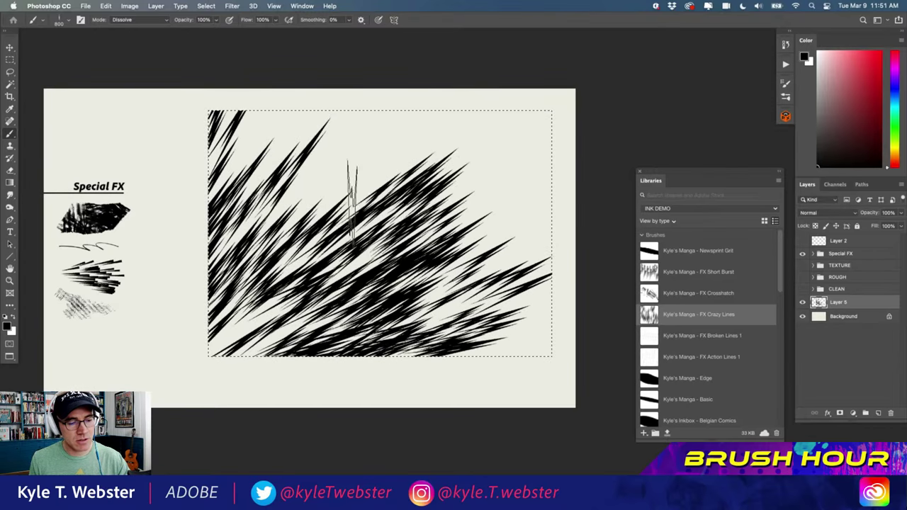
key(bracketright)
key(bracketright)
key(bracketright)
key(bracketright)
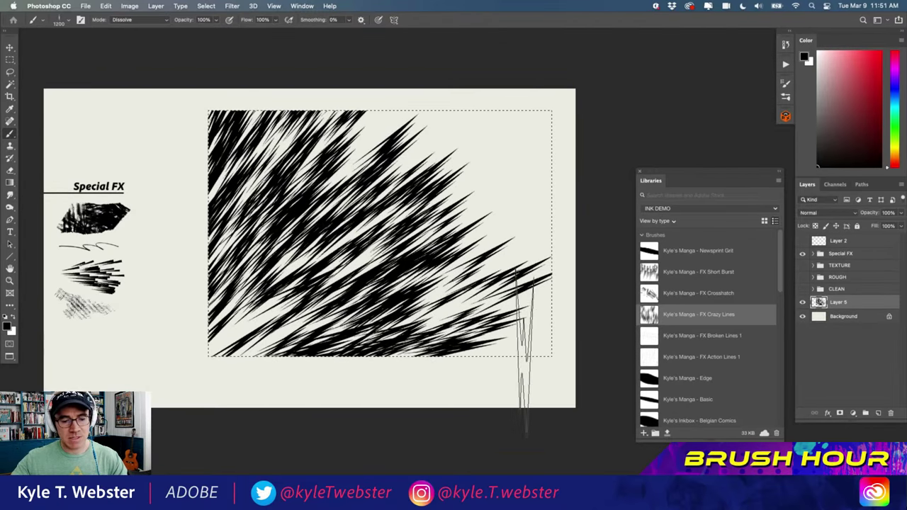
mouse_move(535, 383)
mouse_down()
mouse_move(435, 191)
mouse_move(325, 78)
mouse_up()
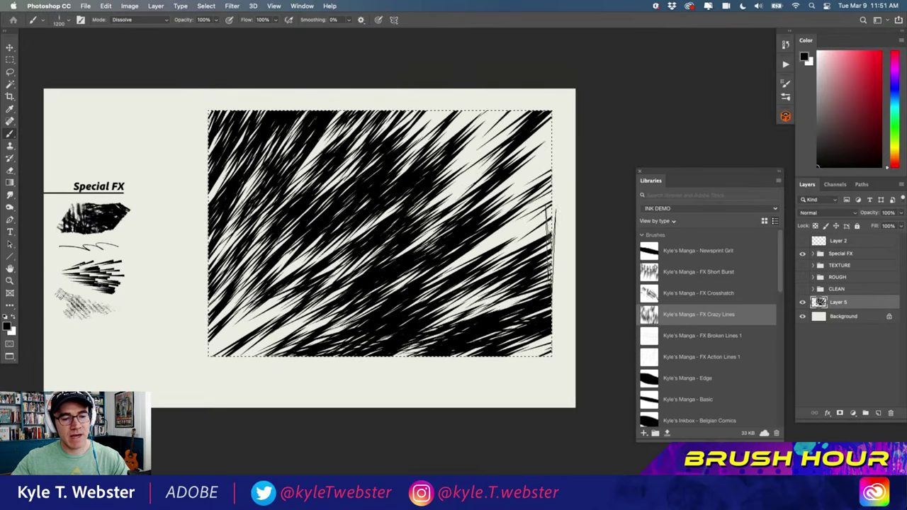
drag(550, 245, 446, 96)
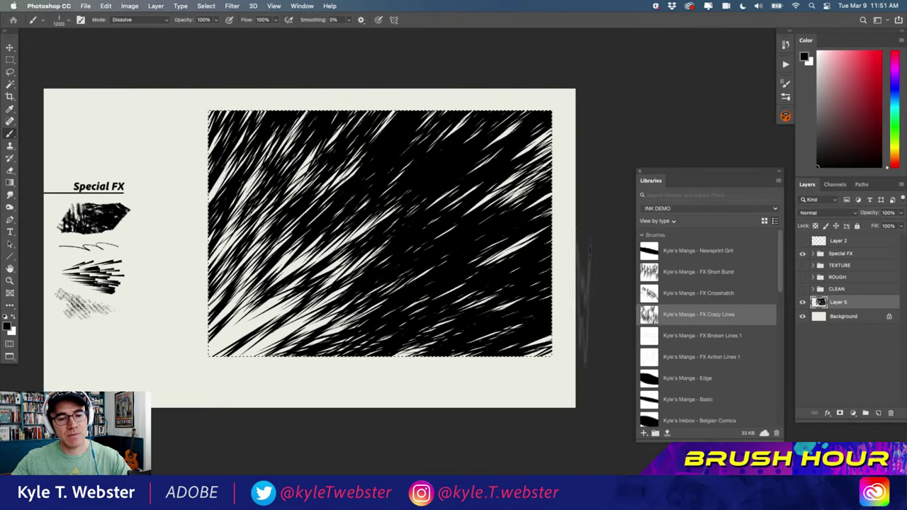
drag(428, 70, 560, 230)
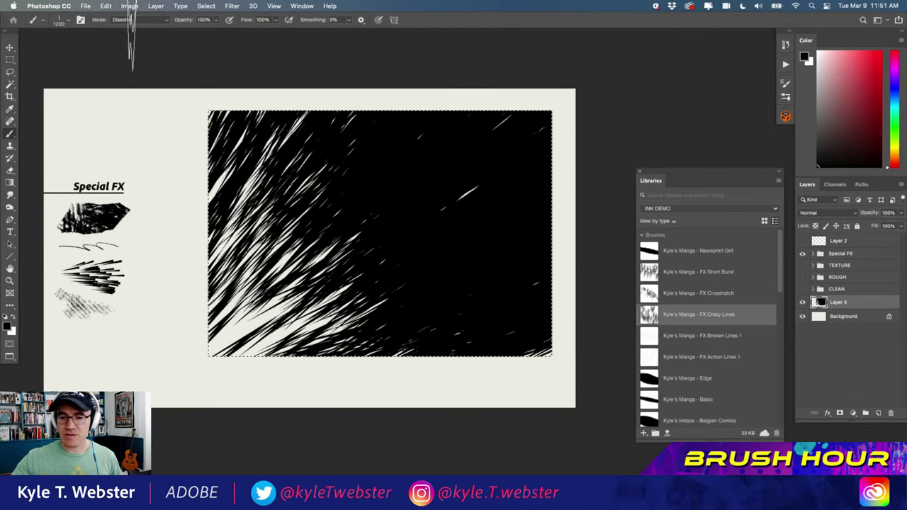
key(Delete)
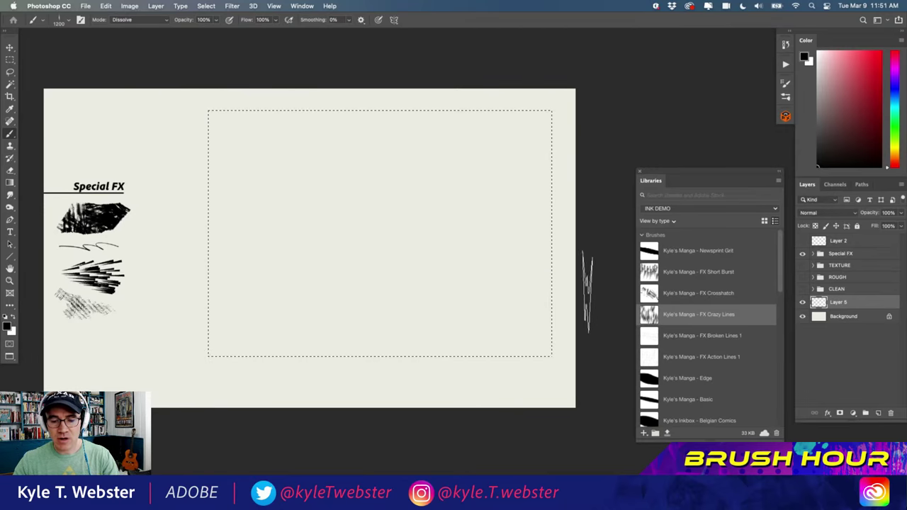
Paint broken-line hatching into the marquee with the FX Broken Lines 1 brush
click(652, 336)
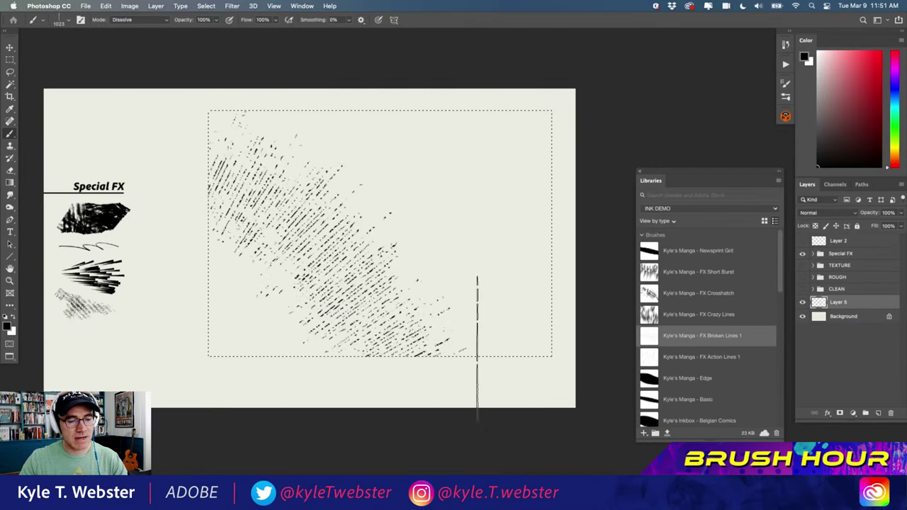
mouse_move(478, 348)
mouse_down()
mouse_move(537, 403)
mouse_move(501, 324)
mouse_up()
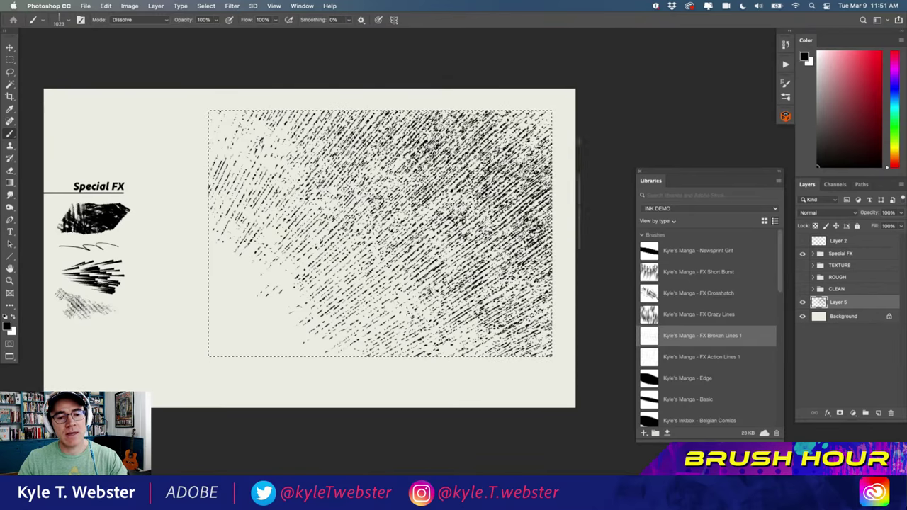
mouse_move(356, 156)
mouse_down()
mouse_move(496, 293)
mouse_move(450, 227)
mouse_move(435, 110)
mouse_move(460, 99)
mouse_move(517, 99)
mouse_move(524, 212)
mouse_move(384, 99)
mouse_move(399, 100)
mouse_move(481, 298)
mouse_move(319, 128)
mouse_move(223, 100)
mouse_move(340, 199)
mouse_move(475, 284)
mouse_move(269, 141)
mouse_move(311, 205)
mouse_move(266, 145)
mouse_up()
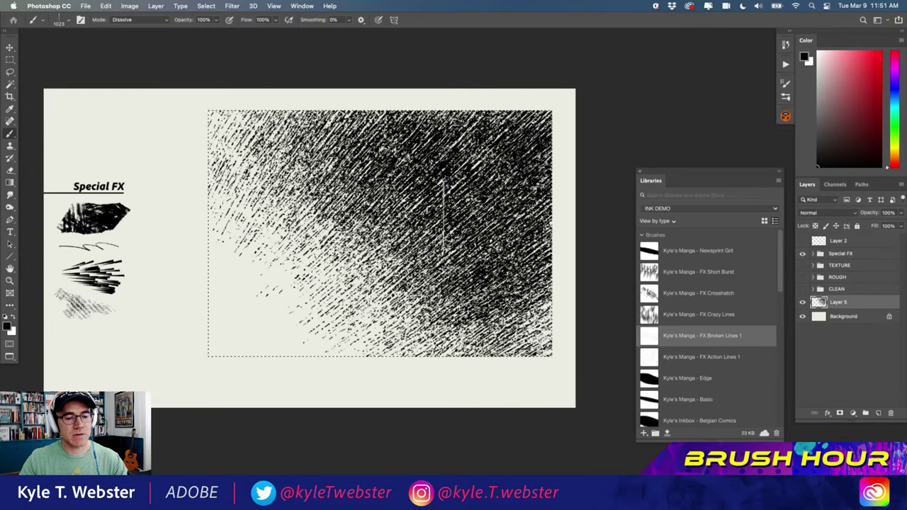
Zoom in to inspect the hatching, zoom back out, and pick the FX Action Lines 1 brush
key(super+equal)
drag(283, 323, 293, 377)
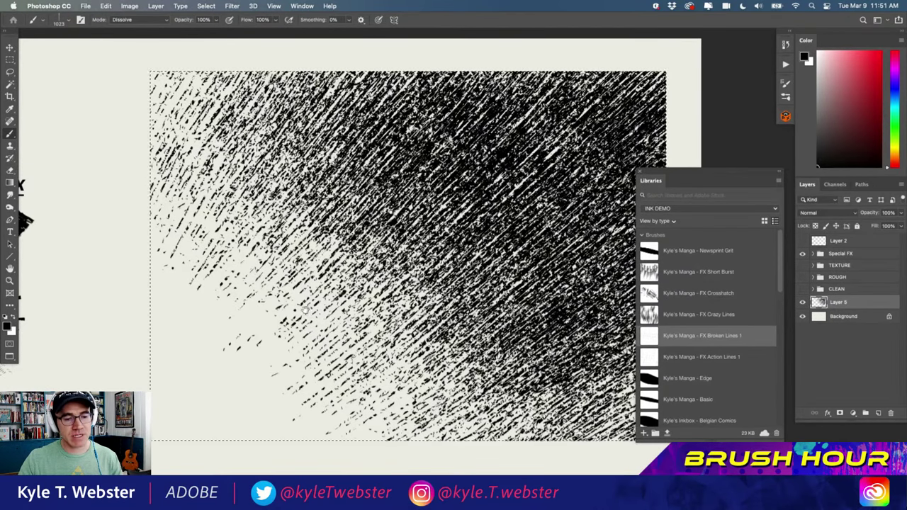
scroll(258, 284, right, 3)
scroll(258, 283, down, 1)
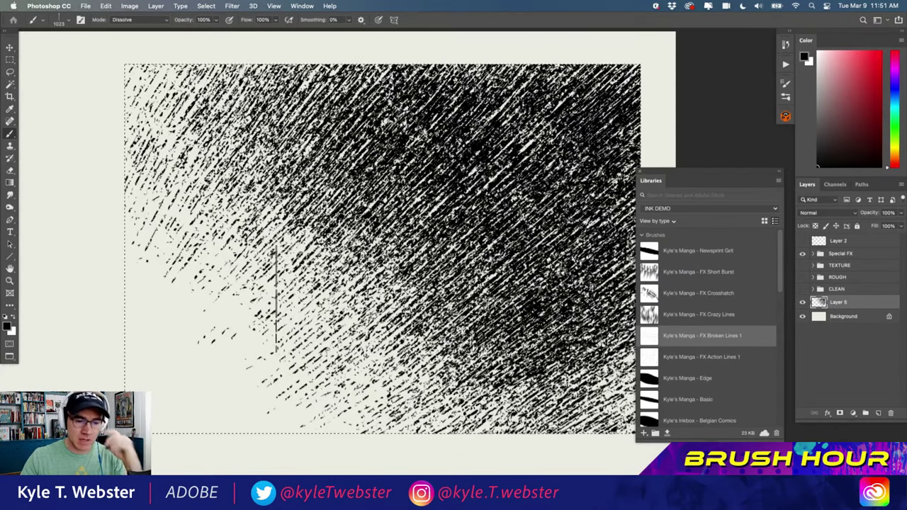
key(super+minus)
scroll(276, 298, left, 2)
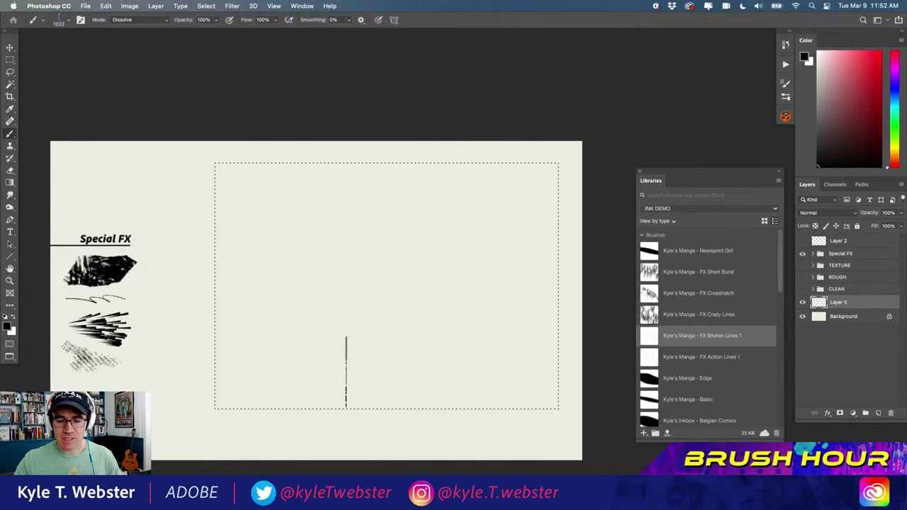
click(646, 358)
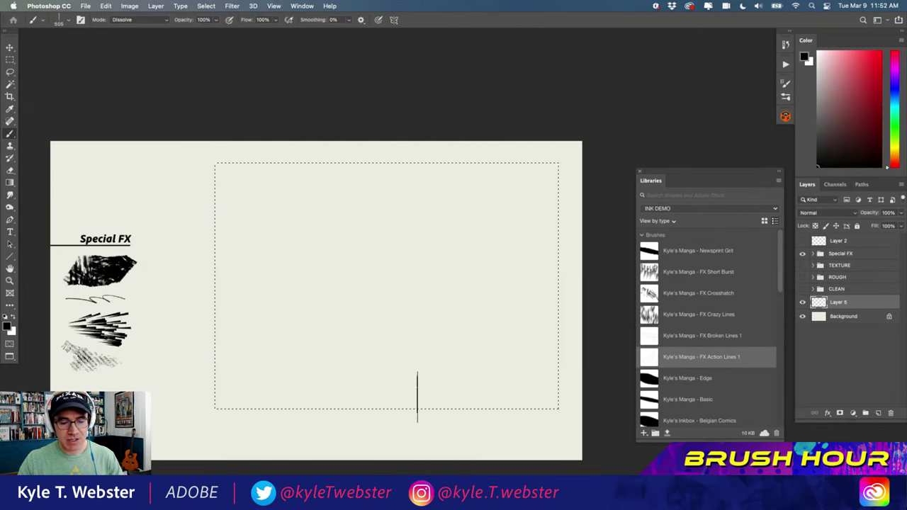
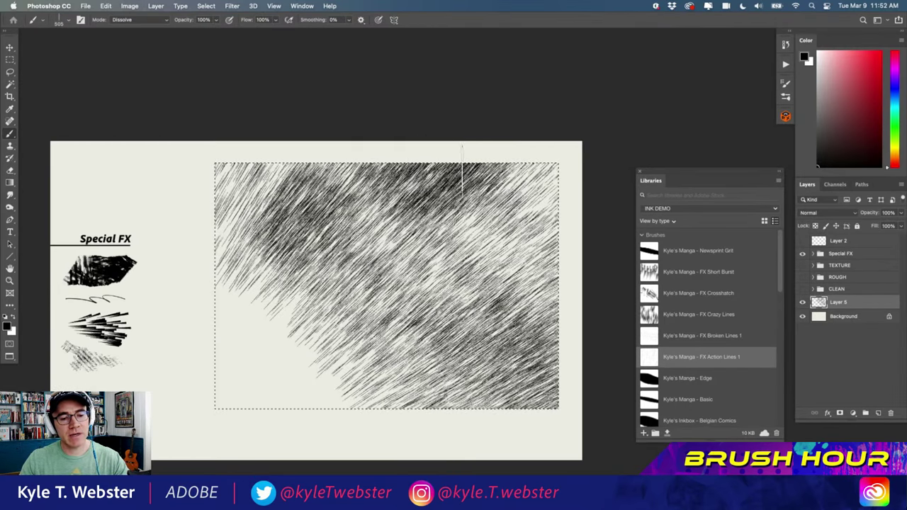
Add more hatching strokes, then erase the hatching inside the selection and deselect
drag(483, 167, 510, 170)
mouse_move(447, 228)
mouse_down()
mouse_move(496, 319)
mouse_move(494, 305)
mouse_move(482, 311)
mouse_move(468, 287)
mouse_move(454, 294)
mouse_up()
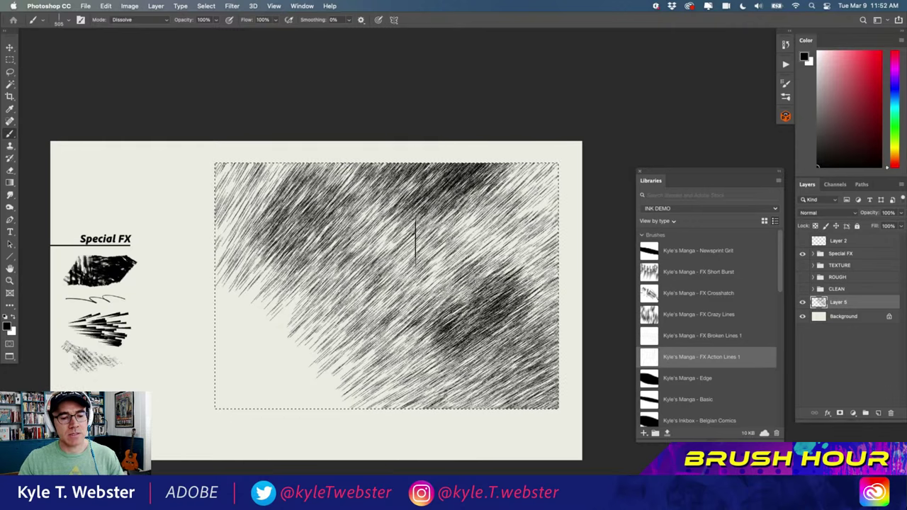
key(BackSpace)
key(super+d)
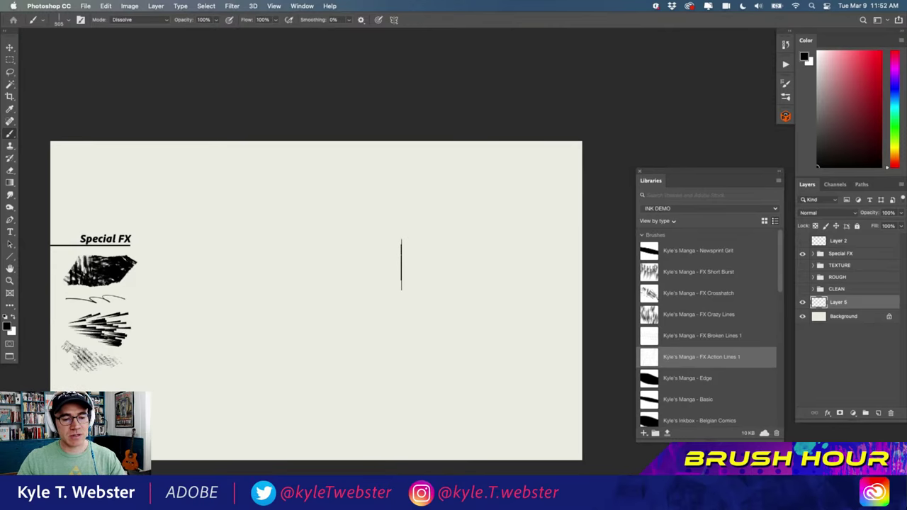
Paint a radial action-lines starburst, redo it slightly higher, then clear Layer 5 entirely
mouse_move(386, 280)
mouse_down()
mouse_move(411, 296)
mouse_move(376, 291)
mouse_up()
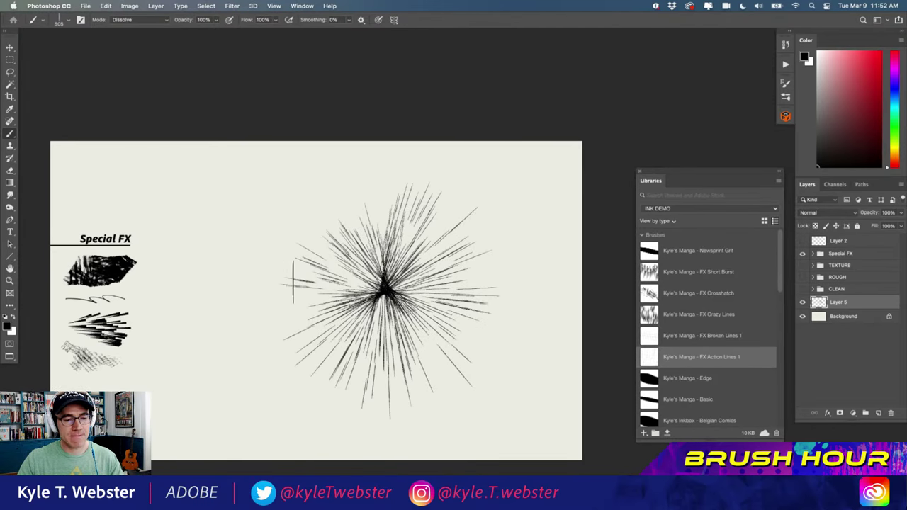
key(super+z)
drag(385, 245, 377, 253)
key(super+equal)
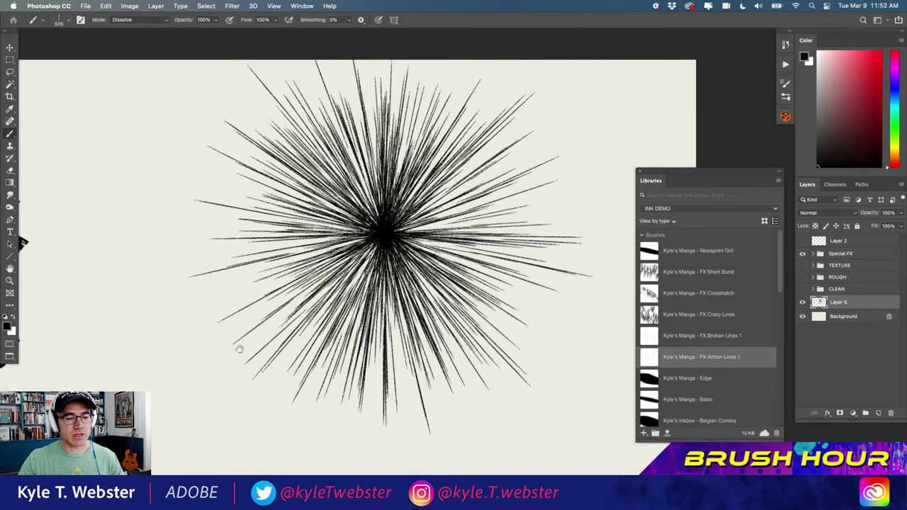
drag(219, 379, 246, 376)
key(super+minus)
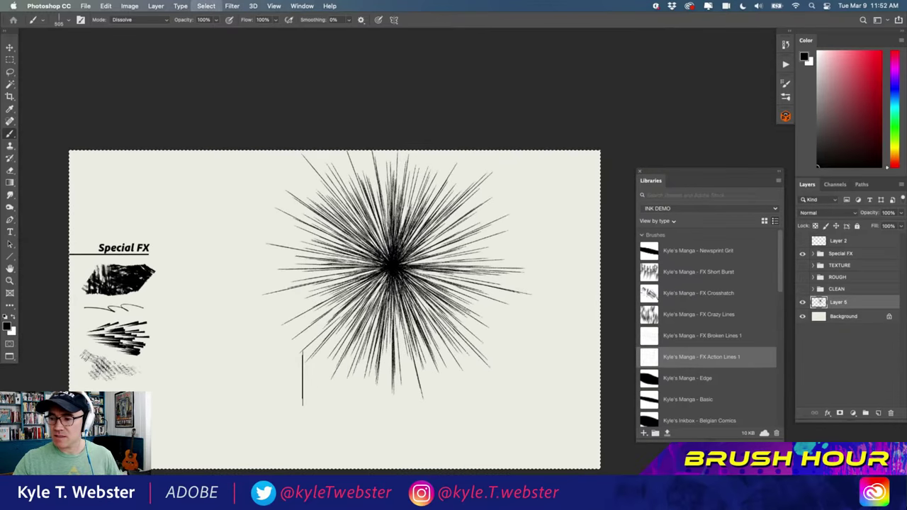
key(super+a)
key(BackSpace)
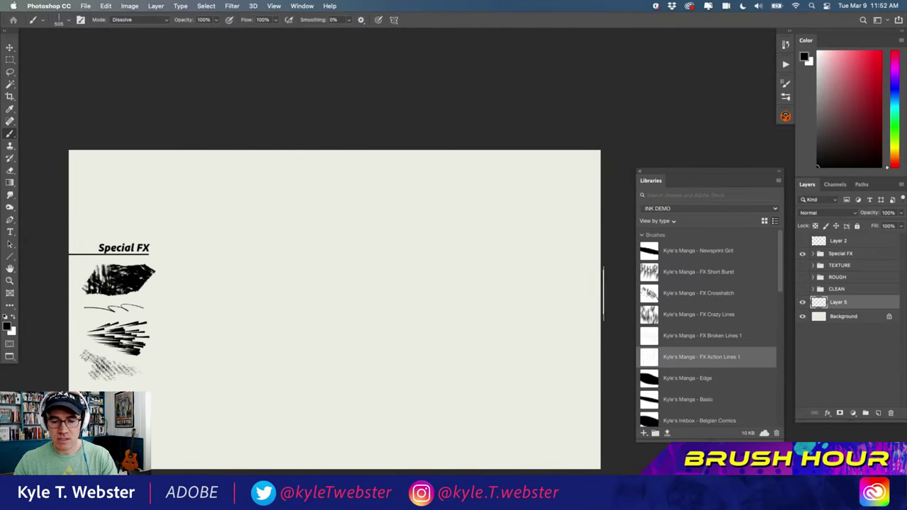
Load Kyle's Inkbox - Fat Hatch from the INK DEMO library's brush list
scroll(637, 334, down, 10)
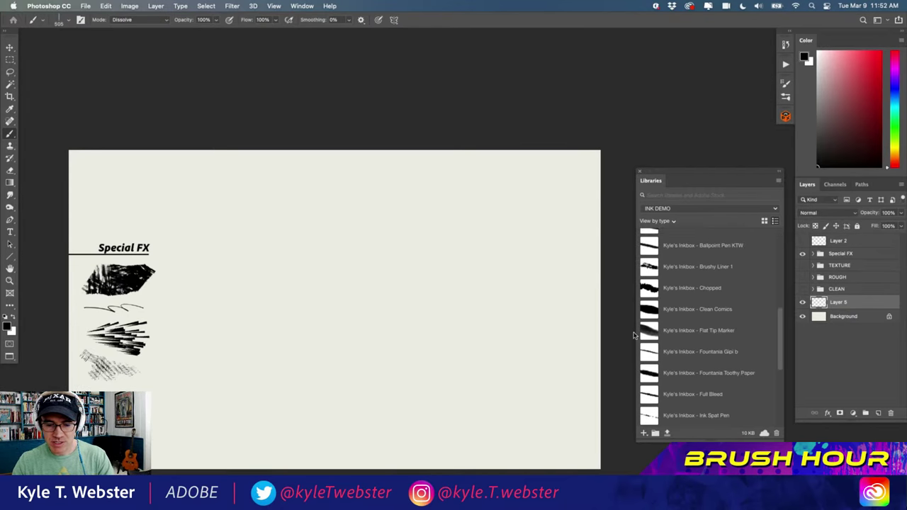
scroll(723, 326, down, 5)
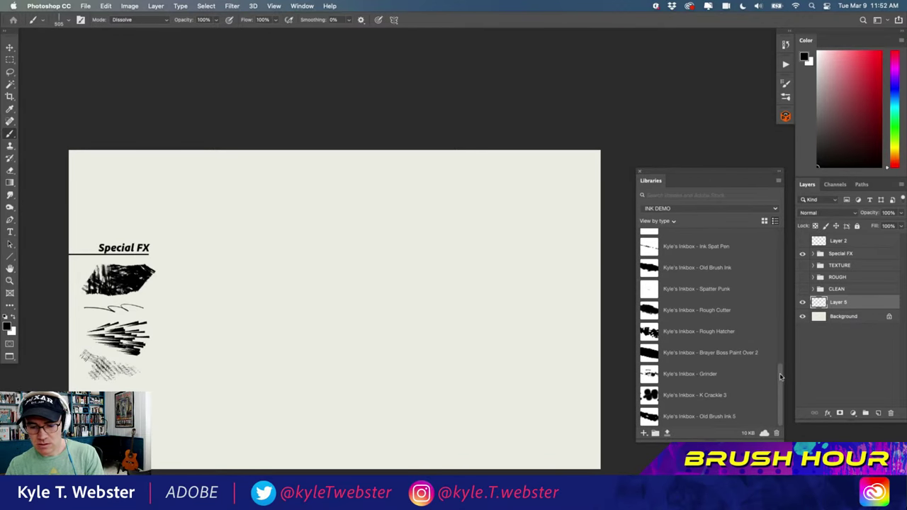
scroll(723, 333, up, 5)
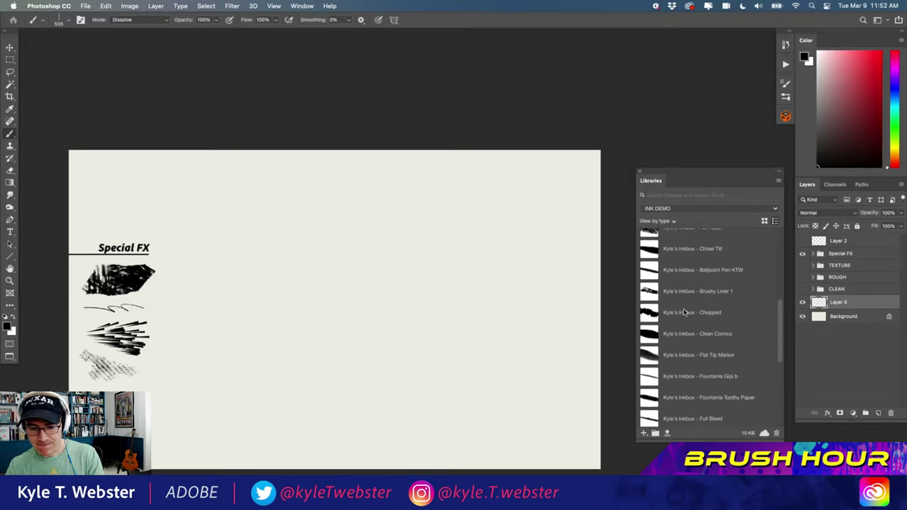
scroll(684, 312, up, 3)
click(691, 292)
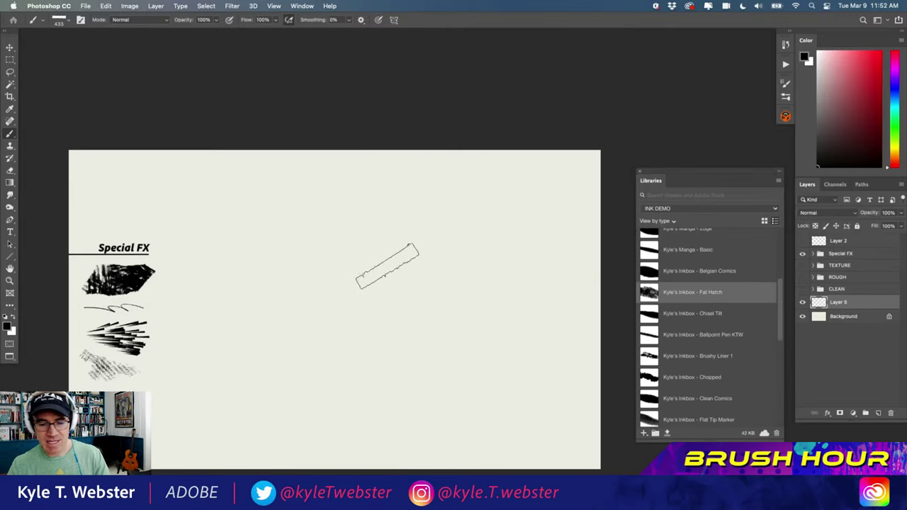
key(super+equal)
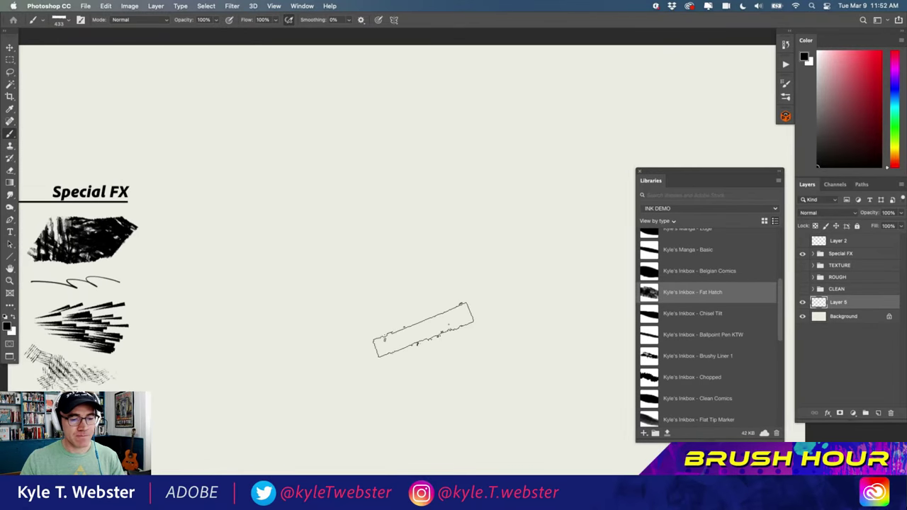
mouse_move(528, 372)
mouse_down()
mouse_move(338, 164)
mouse_move(307, 151)
mouse_up()
click(457, 391)
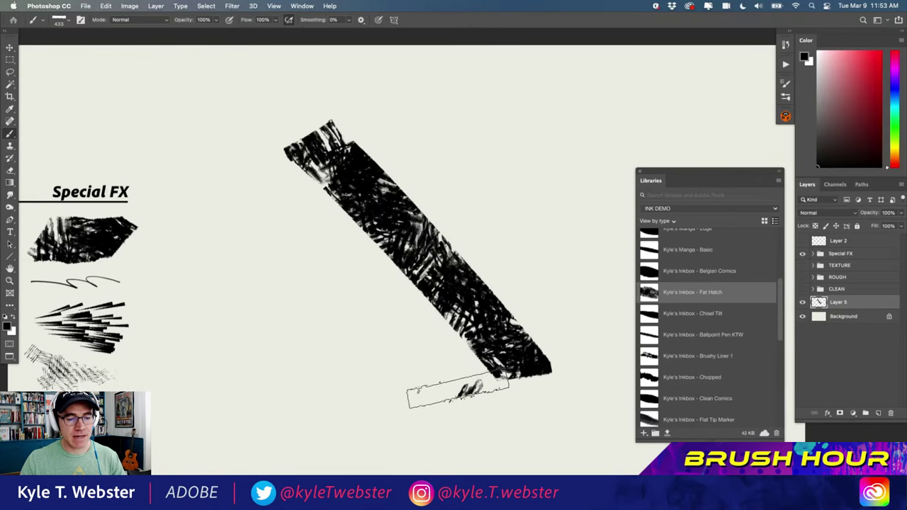
drag(458, 391, 239, 177)
mouse_move(385, 416)
mouse_down()
mouse_move(253, 248)
mouse_move(221, 253)
mouse_up()
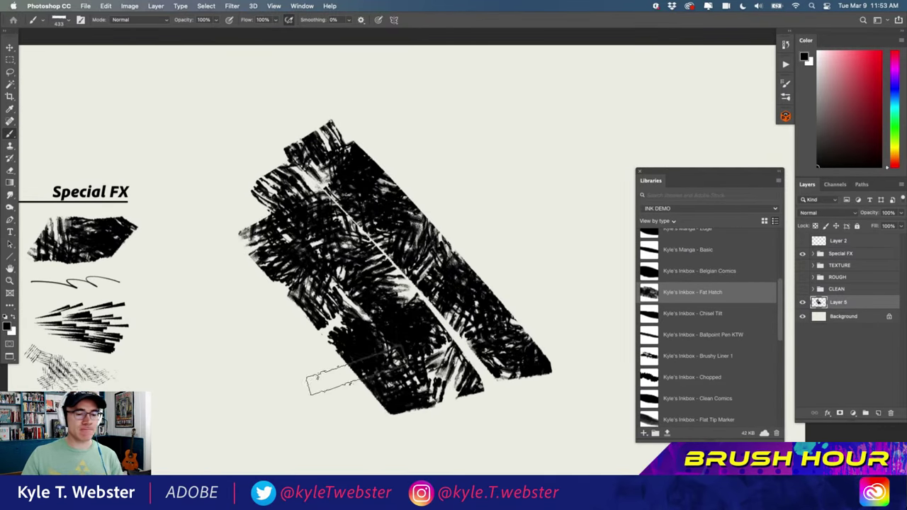
drag(546, 108, 567, 287)
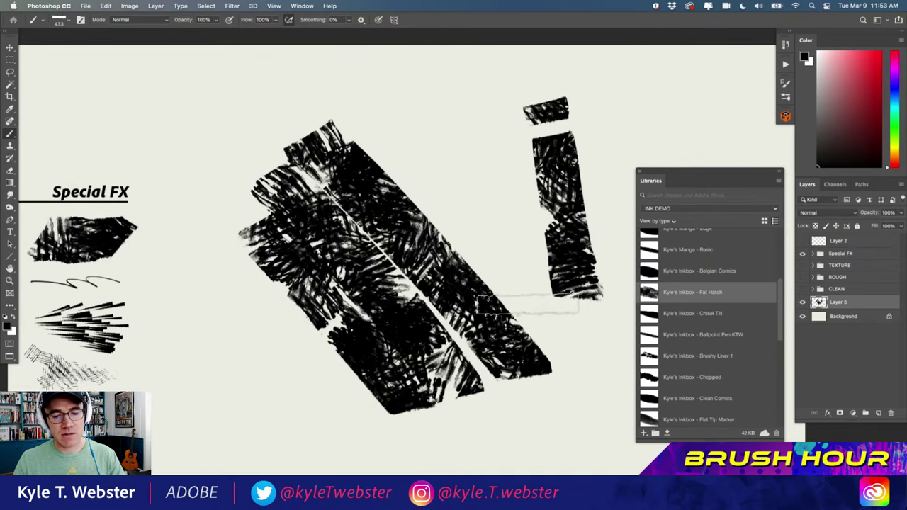
mouse_move(523, 269)
mouse_down()
mouse_move(460, 112)
mouse_move(397, 25)
mouse_up()
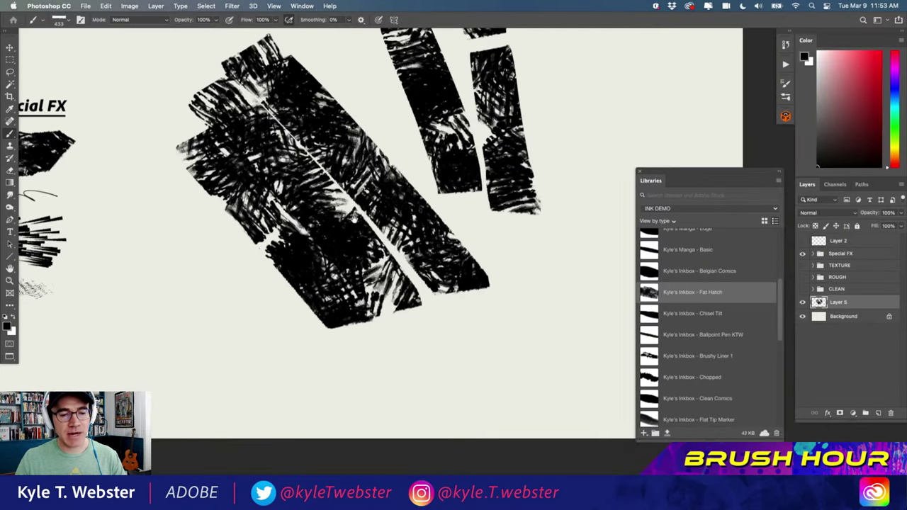
drag(532, 403, 521, 264)
mouse_move(497, 392)
mouse_down()
mouse_move(460, 374)
mouse_move(426, 327)
mouse_move(420, 409)
mouse_move(409, 324)
mouse_up()
mouse_move(364, 344)
mouse_down()
mouse_move(339, 355)
mouse_move(324, 409)
mouse_move(199, 341)
mouse_move(312, 379)
mouse_move(184, 312)
mouse_move(208, 238)
mouse_up()
drag(170, 320, 262, 342)
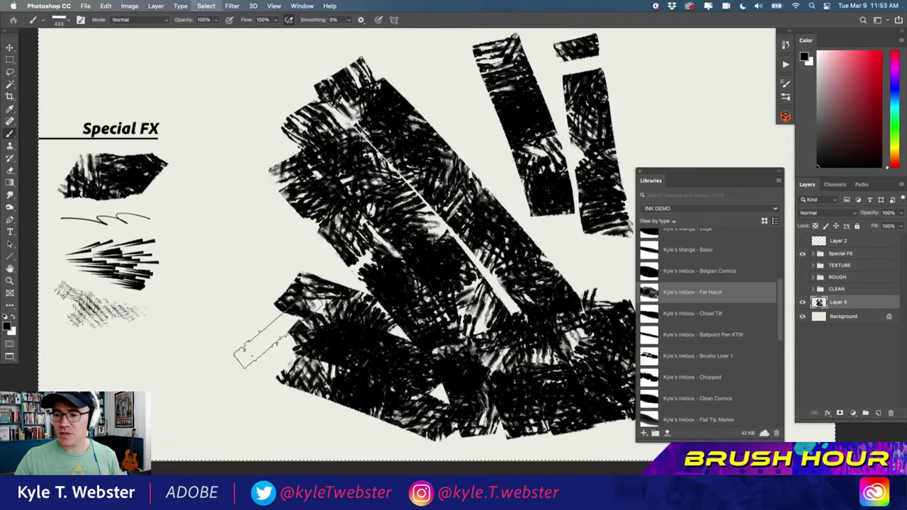
key(Delete)
drag(327, 263, 290, 271)
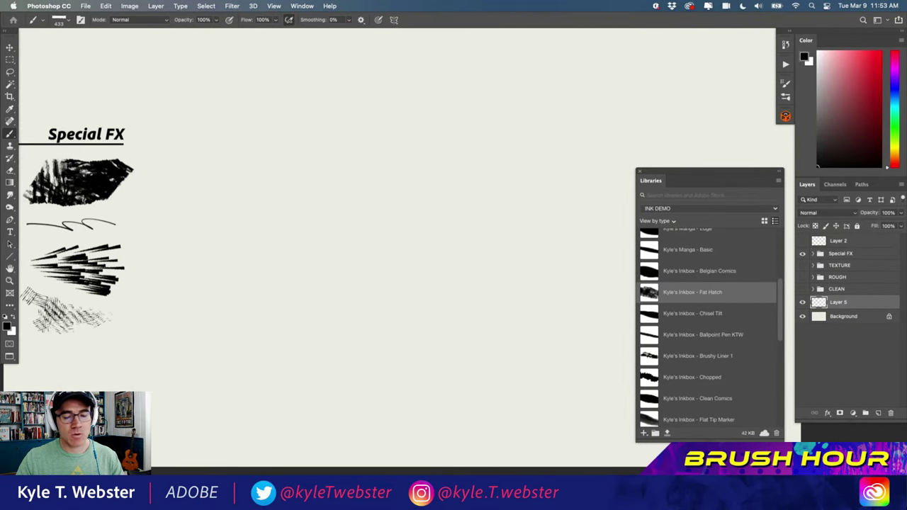
Raise Fat Hatch tip spacing and Dual Brush spacing to 60%, then paint a tall test stroke
click(786, 99)
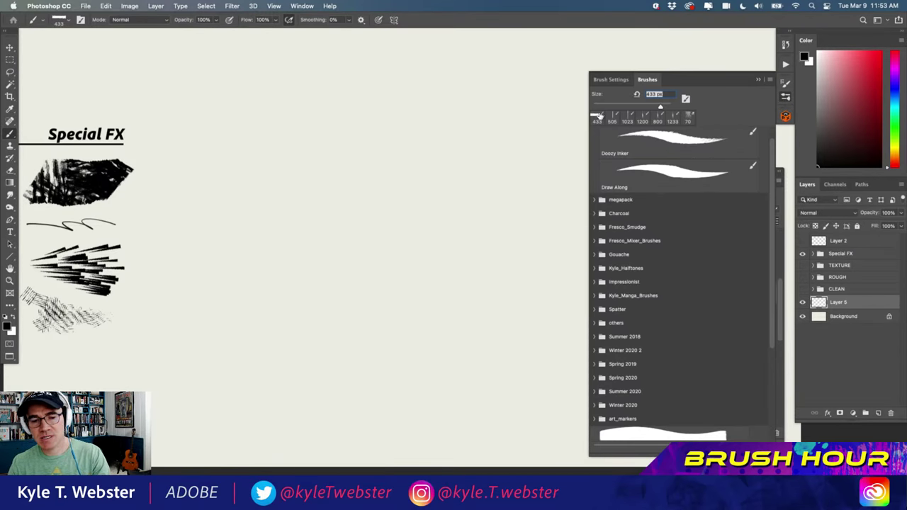
click(606, 79)
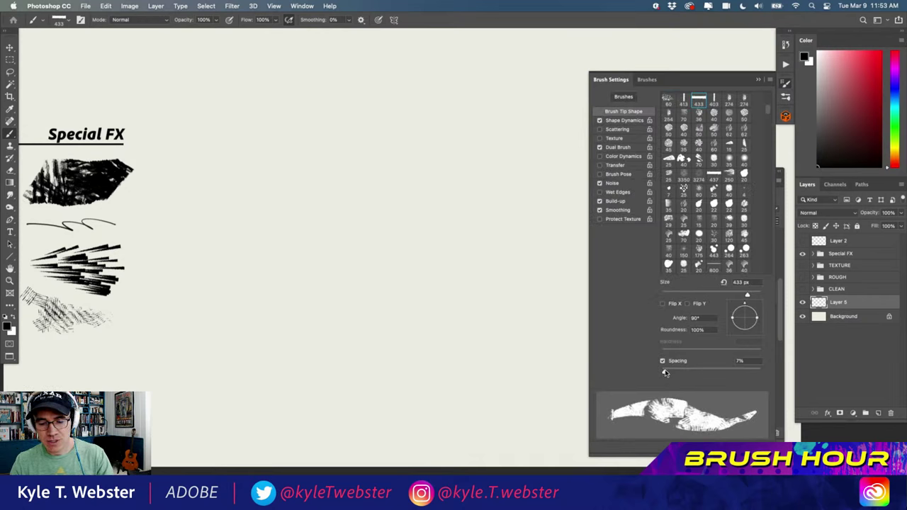
drag(672, 372, 674, 372)
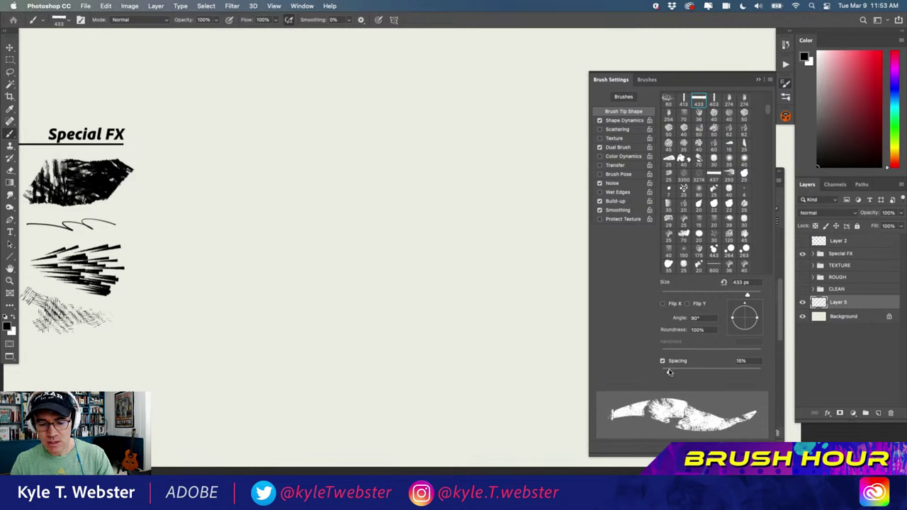
click(615, 147)
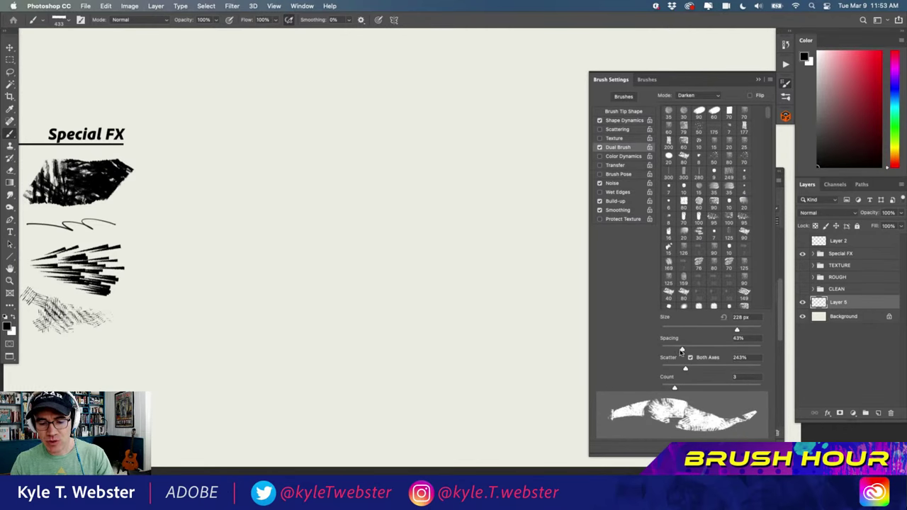
drag(682, 350, 691, 347)
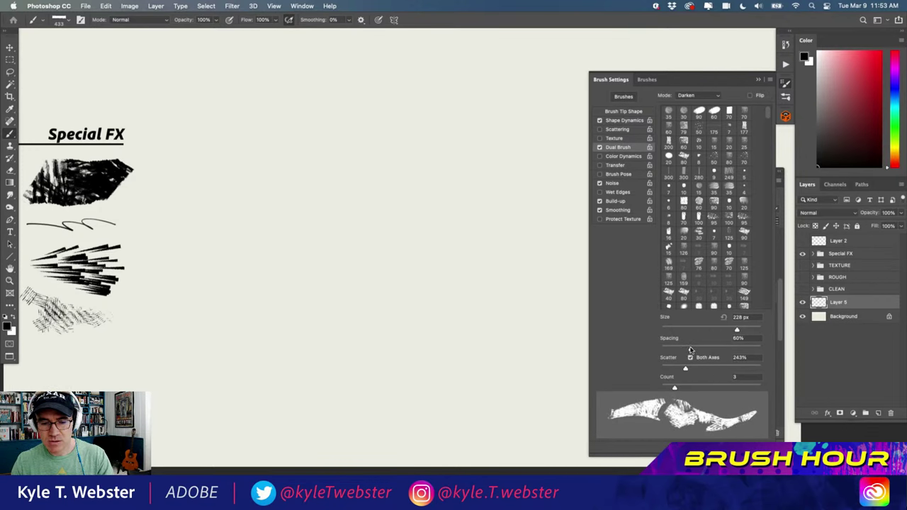
mouse_move(422, 140)
mouse_down()
mouse_move(457, 313)
mouse_move(425, 364)
mouse_up()
Paint more Fat Hatch texture, then delete everything outside a rectangular marquee to square the block
mouse_move(388, 238)
mouse_down()
mouse_move(367, 161)
mouse_move(346, 167)
mouse_move(362, 326)
mouse_move(312, 185)
mouse_move(323, 327)
mouse_move(305, 270)
mouse_move(285, 270)
mouse_move(315, 168)
mouse_move(298, 186)
mouse_move(360, 142)
mouse_move(416, 135)
mouse_move(303, 159)
mouse_move(288, 174)
mouse_move(289, 242)
mouse_move(273, 245)
mouse_move(292, 333)
mouse_move(273, 330)
mouse_move(278, 291)
mouse_move(266, 260)
mouse_move(247, 328)
mouse_move(252, 273)
mouse_move(239, 219)
mouse_move(263, 216)
mouse_move(270, 148)
mouse_move(251, 188)
mouse_move(239, 186)
mouse_move(227, 211)
mouse_move(216, 195)
mouse_move(218, 326)
mouse_move(266, 348)
mouse_move(327, 353)
mouse_move(352, 341)
mouse_move(369, 312)
mouse_move(490, 355)
mouse_move(469, 224)
mouse_move(485, 166)
mouse_move(463, 191)
mouse_move(459, 134)
mouse_move(486, 138)
mouse_move(507, 215)
mouse_move(504, 299)
mouse_move(506, 245)
mouse_move(523, 245)
mouse_move(512, 164)
mouse_move(540, 163)
mouse_move(548, 239)
mouse_move(519, 311)
mouse_move(523, 366)
mouse_move(507, 350)
mouse_move(426, 342)
mouse_move(387, 364)
mouse_move(399, 354)
mouse_move(418, 365)
mouse_move(354, 358)
mouse_move(305, 312)
mouse_move(298, 291)
mouse_up()
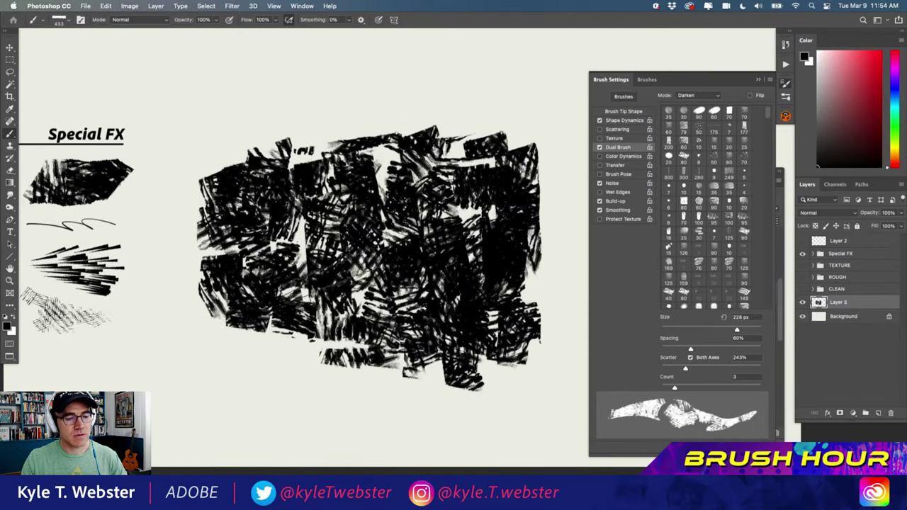
scroll(312, 304, down, 2)
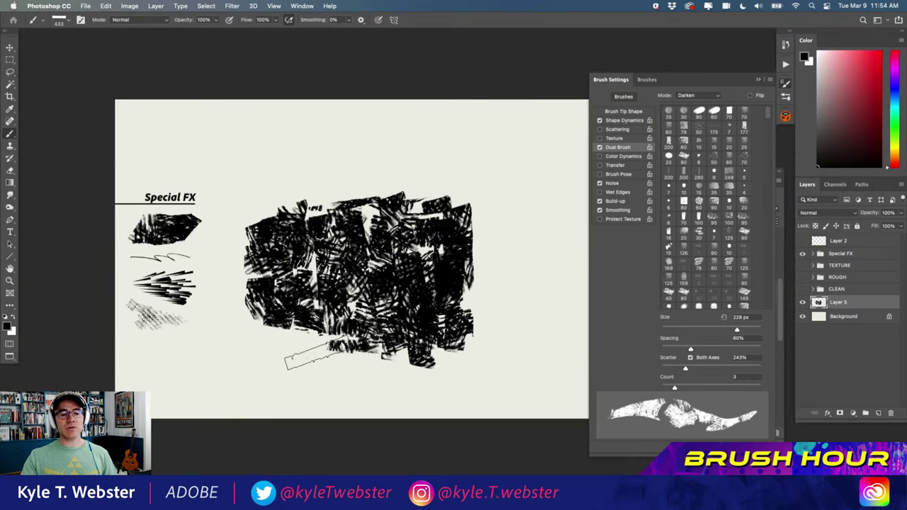
key(m)
drag(266, 225, 465, 323)
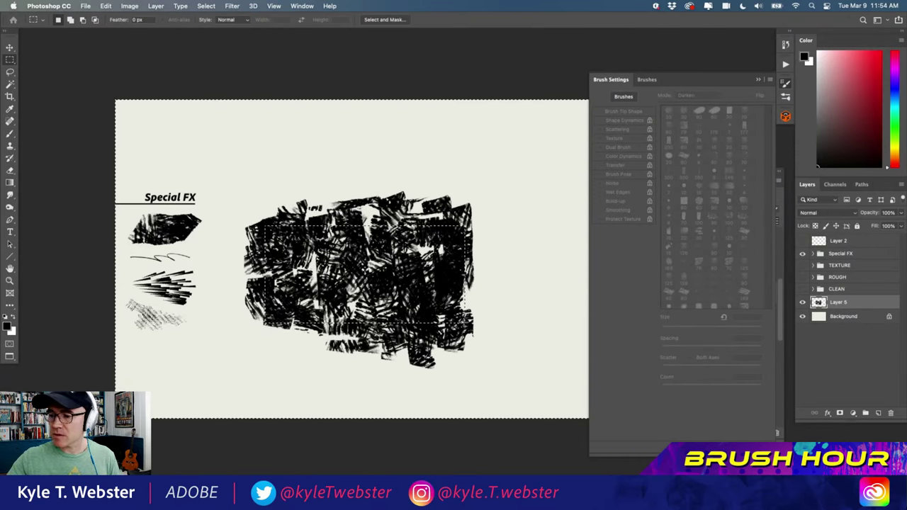
key(super+shift+i)
key(BackSpace)
key(super+d)
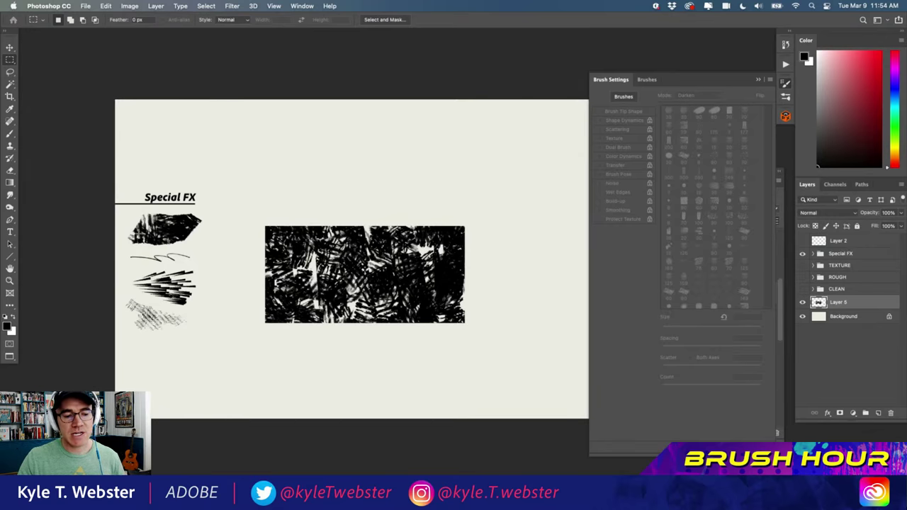
Move the Special FX group up about 75 px, then select Layer 5 with the Brush tool
scroll(233, 328, up, 3)
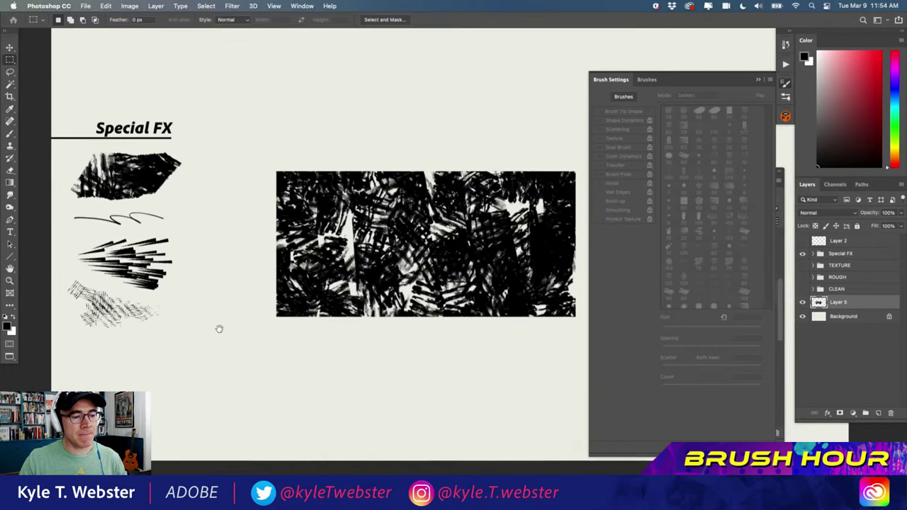
click(822, 254)
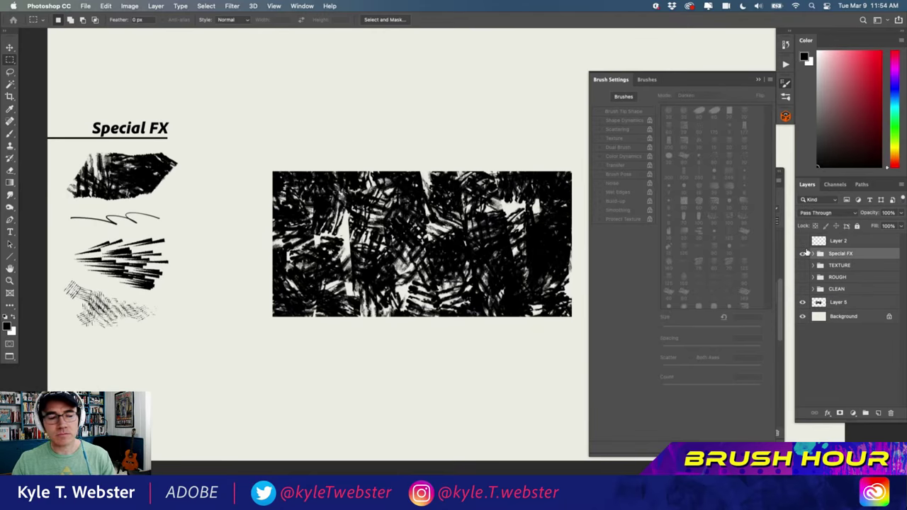
key(v)
drag(119, 181, 122, 110)
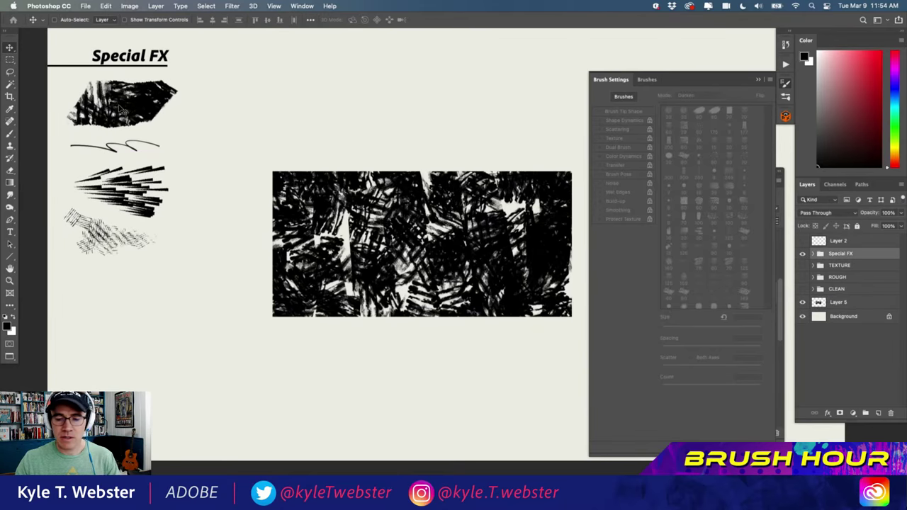
click(822, 302)
scroll(303, 321, right, 2)
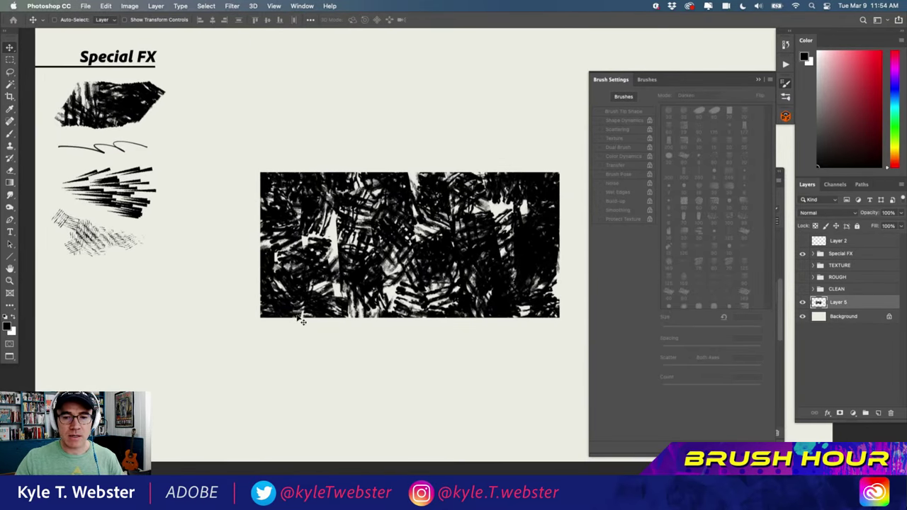
key(b)
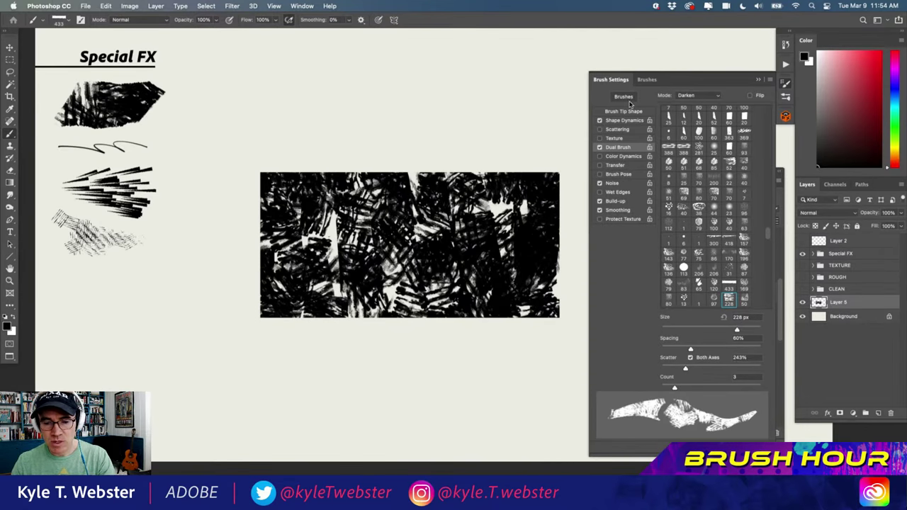
Collapse Brush Settings and load Kyle's Manga - FX Short Burst from the Libraries brush list
click(758, 79)
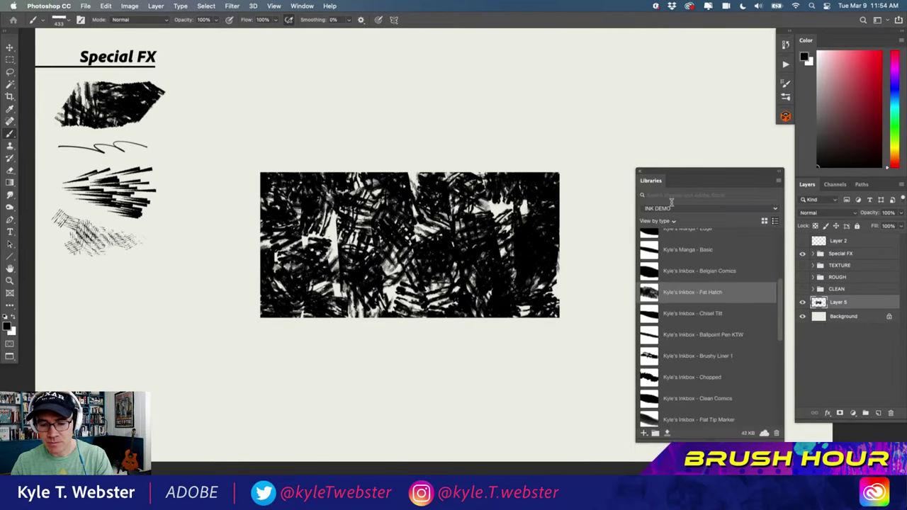
scroll(778, 295, down, 5)
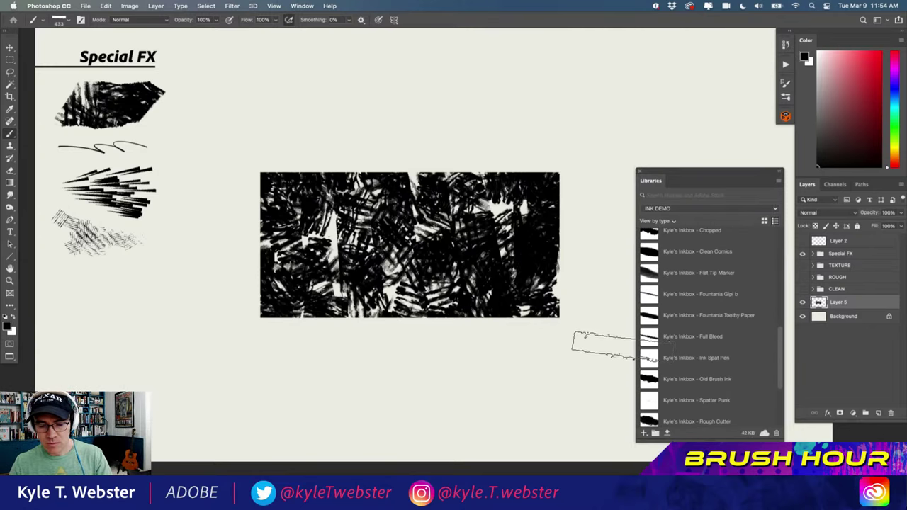
scroll(646, 350, down, 4)
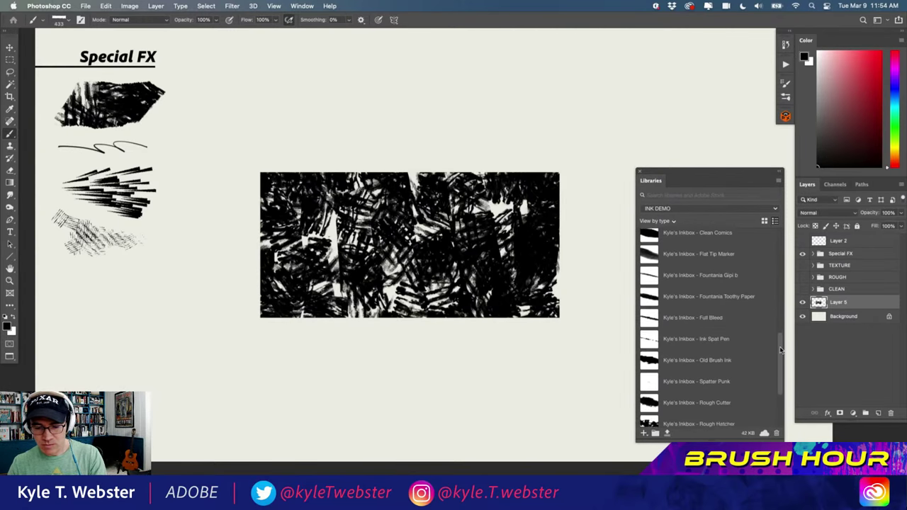
drag(649, 352, 592, 362)
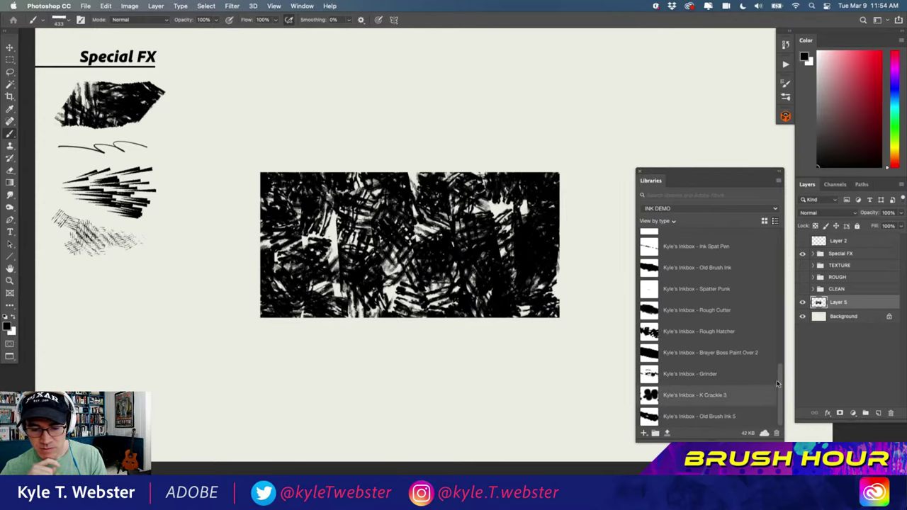
scroll(701, 298, up, 10)
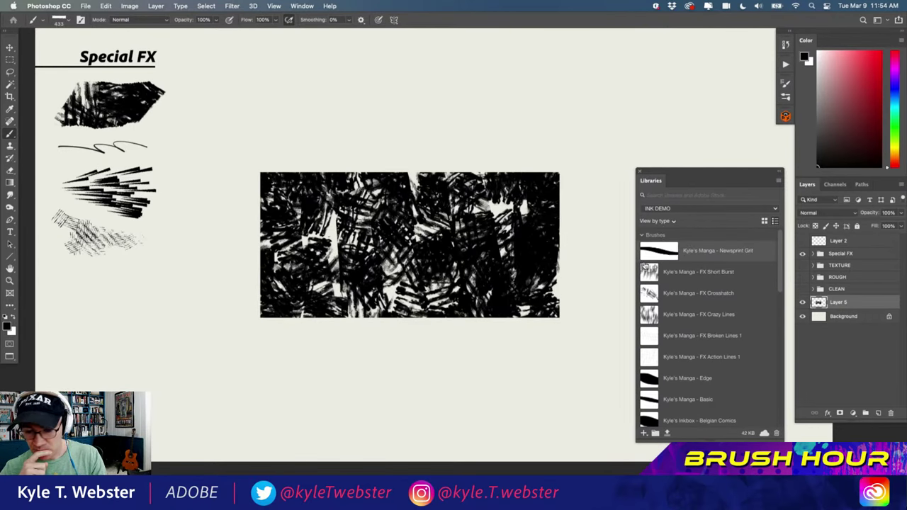
click(648, 270)
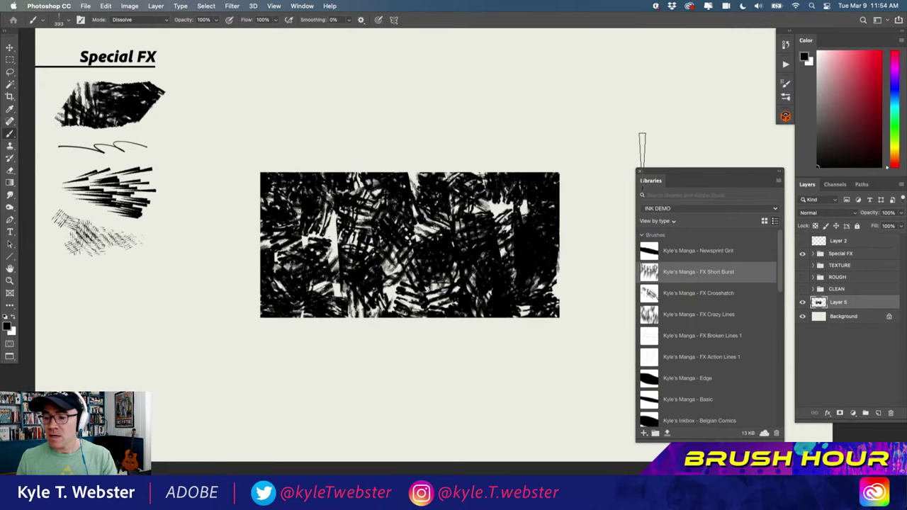
scroll(390, 333, down, 2)
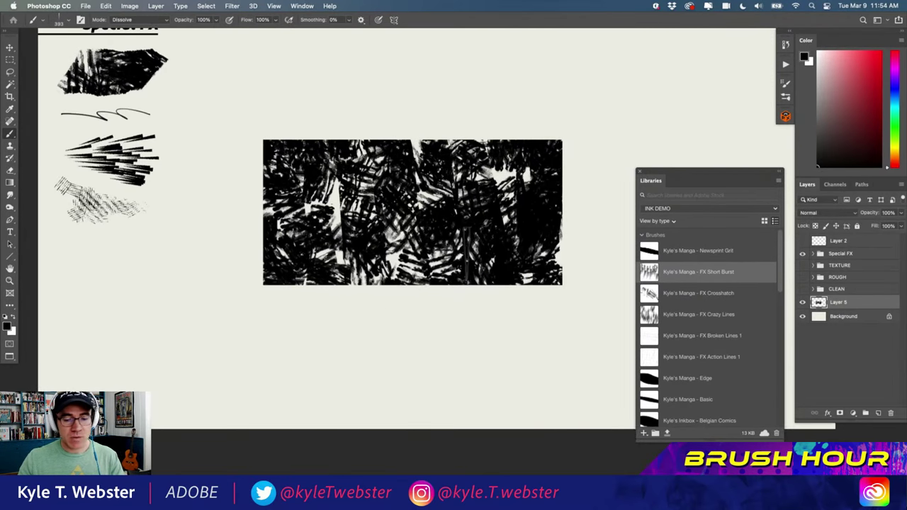
Hide Layer 5, add a new Layer 6, and try spike bursts, undoing each attempt
click(803, 303)
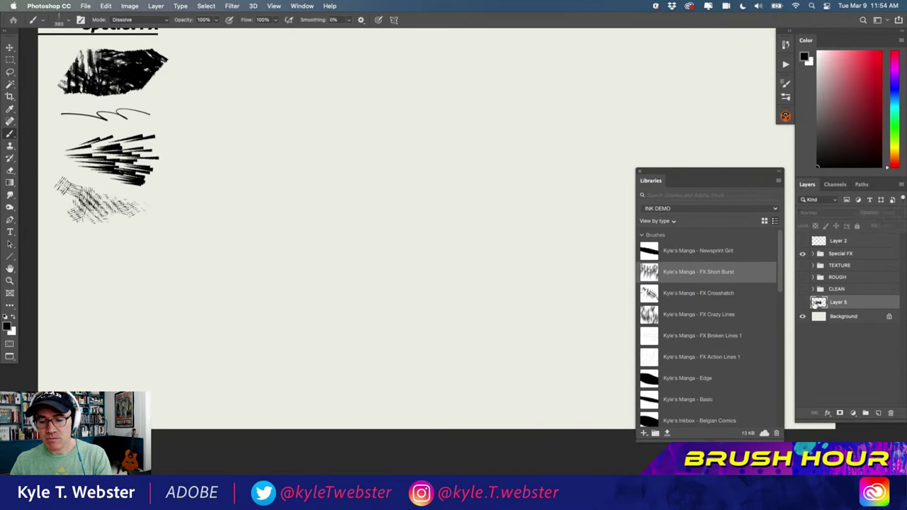
click(879, 412)
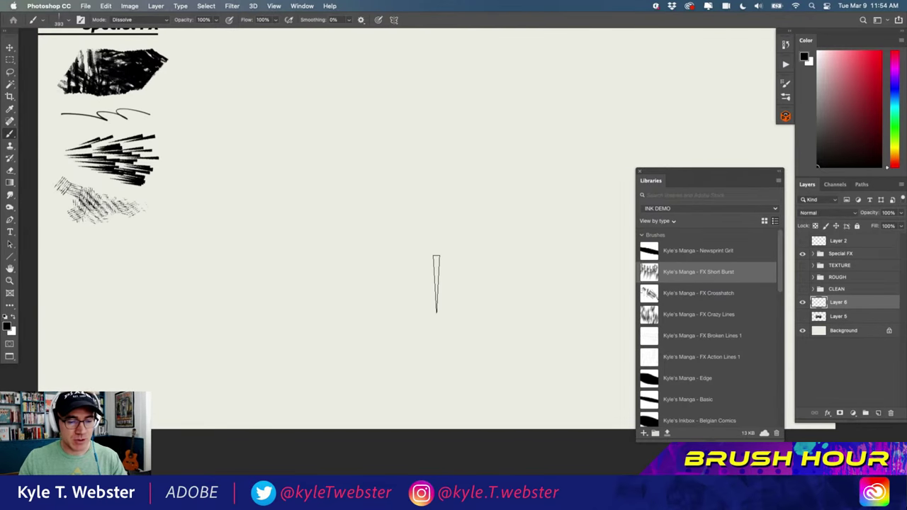
mouse_move(436, 284)
mouse_down()
mouse_move(417, 239)
mouse_move(319, 208)
mouse_move(443, 315)
mouse_move(475, 328)
mouse_up()
key(super+z)
key(super+z)
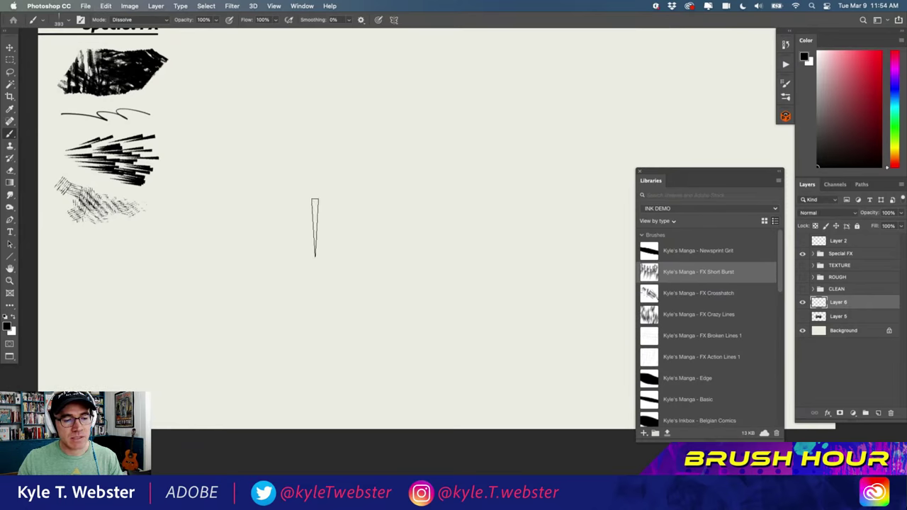
mouse_move(314, 222)
mouse_down()
mouse_move(421, 287)
mouse_move(382, 221)
mouse_up()
key(super+z)
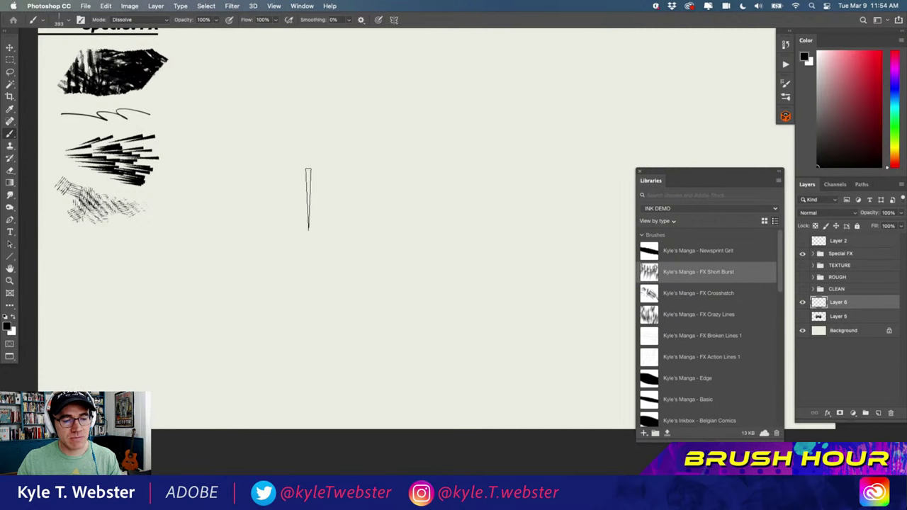
Paint a fan-shaped FX Short Burst extended right and upward, plus a second fan at lower left
drag(307, 197, 428, 284)
mouse_move(403, 156)
mouse_down()
mouse_move(491, 275)
mouse_move(384, 231)
mouse_move(475, 319)
mouse_up()
drag(479, 234, 567, 284)
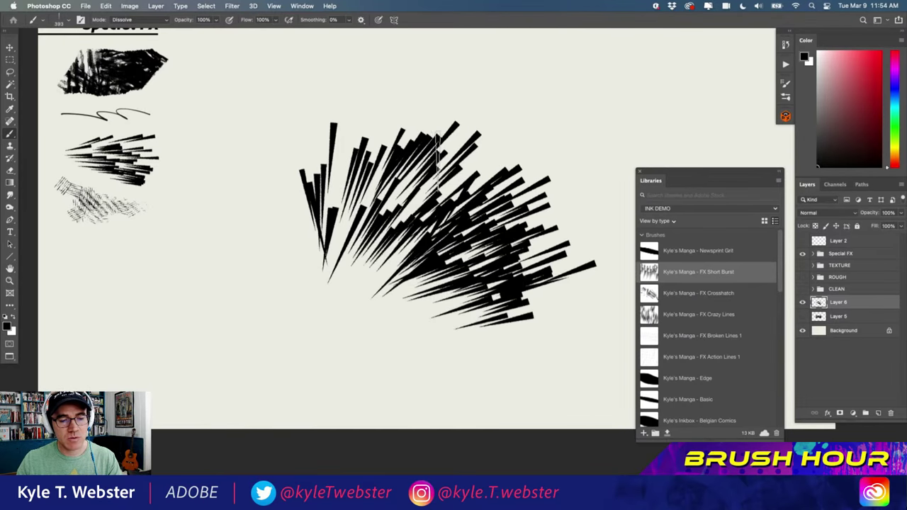
drag(411, 127, 425, 185)
mouse_move(453, 142)
mouse_down()
mouse_move(473, 249)
mouse_move(496, 142)
mouse_move(553, 206)
mouse_up()
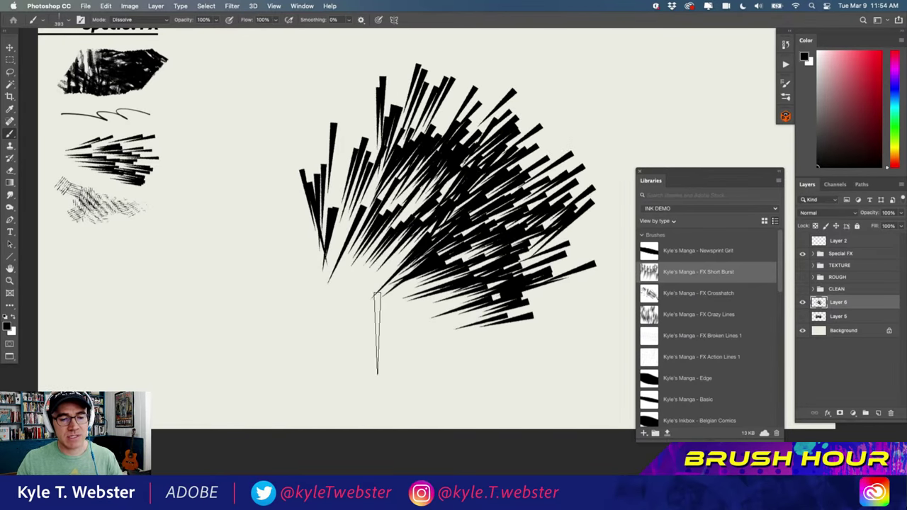
drag(217, 314, 291, 323)
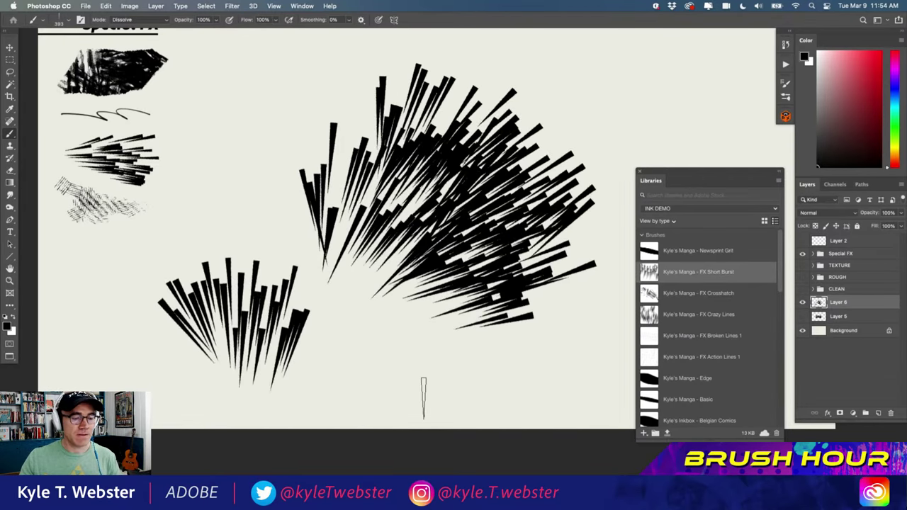
Select all of Layer 6, erase both spike bursts, and deselect
key(super+a)
key(Delete)
key(super+d)
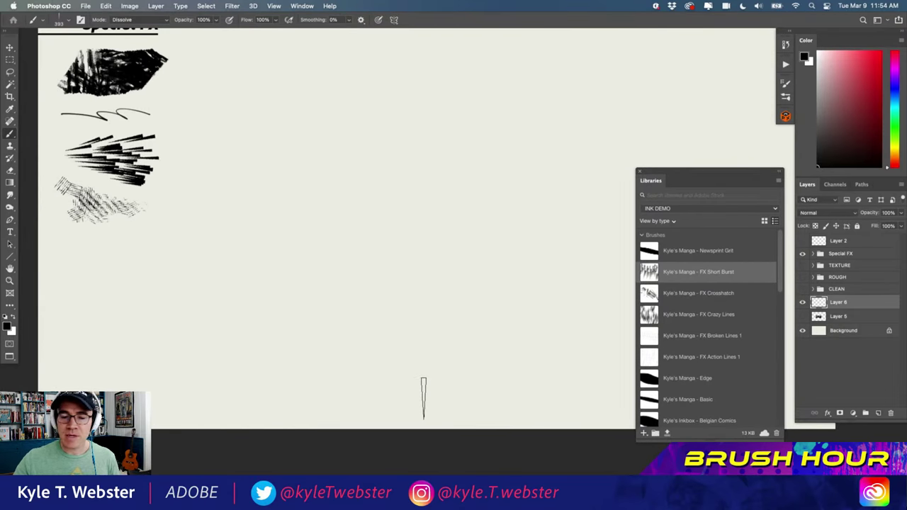
Browse the installed brush folders in the Brushes panel, then pan to show the Special FX heading
click(785, 98)
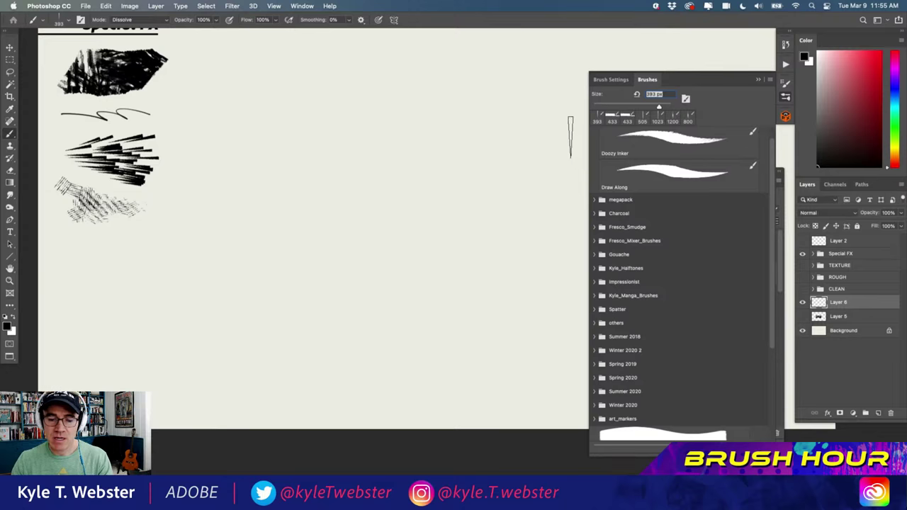
scroll(765, 250, down, 4)
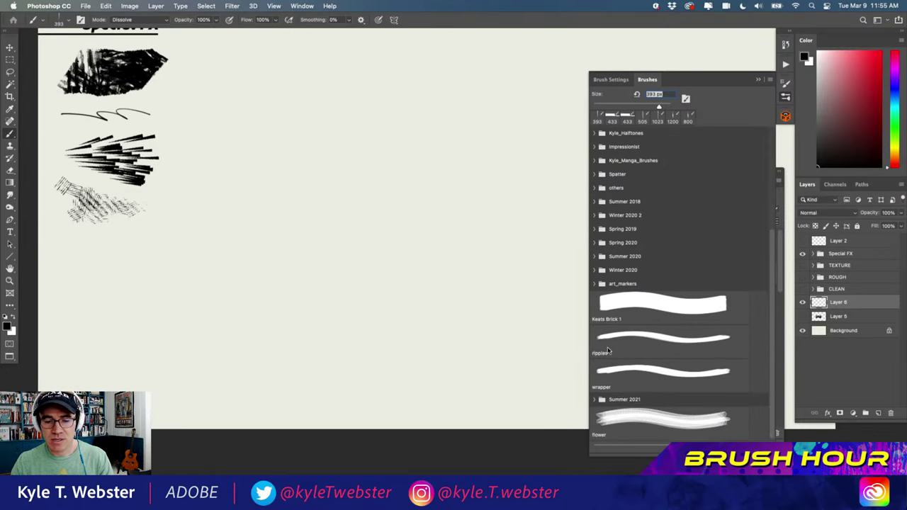
scroll(601, 348, up, 5)
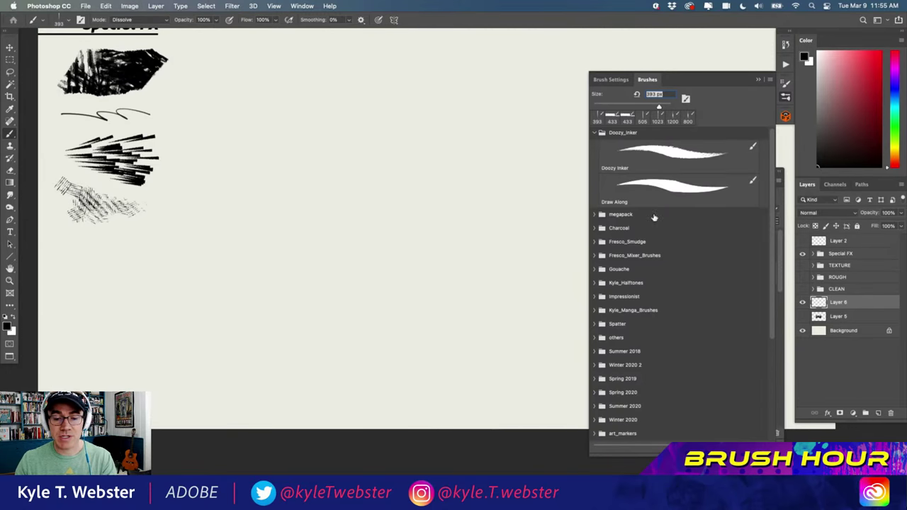
scroll(760, 290, down, 4)
scroll(760, 289, down, 1)
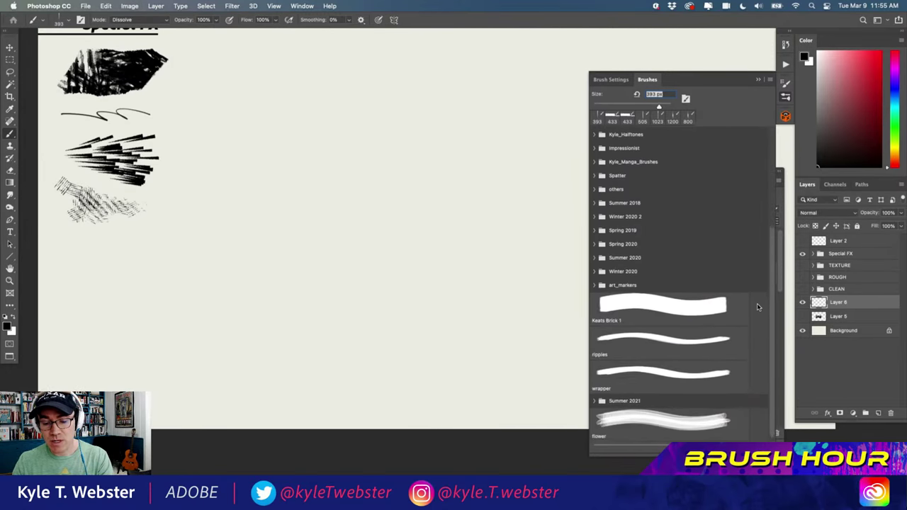
scroll(723, 207, up, 5)
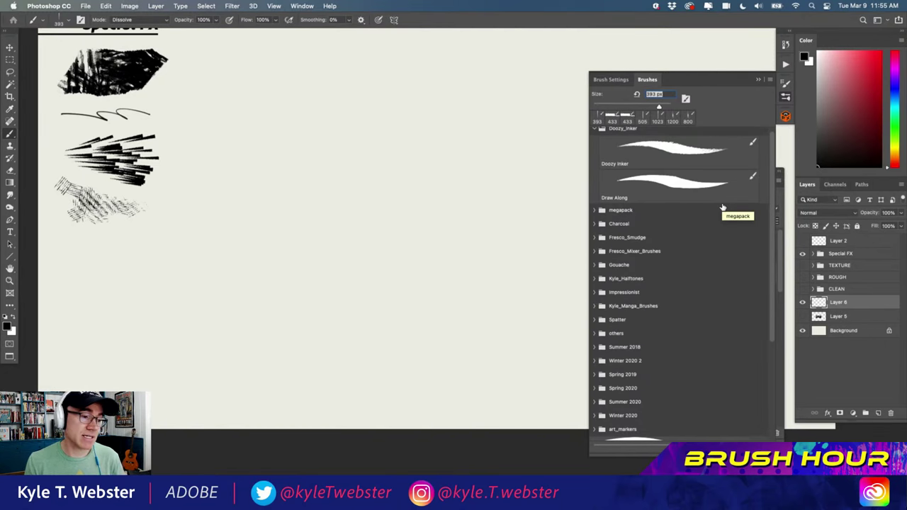
mouse_move(299, 273)
mouse_down()
mouse_move(296, 312)
mouse_move(280, 338)
mouse_up()
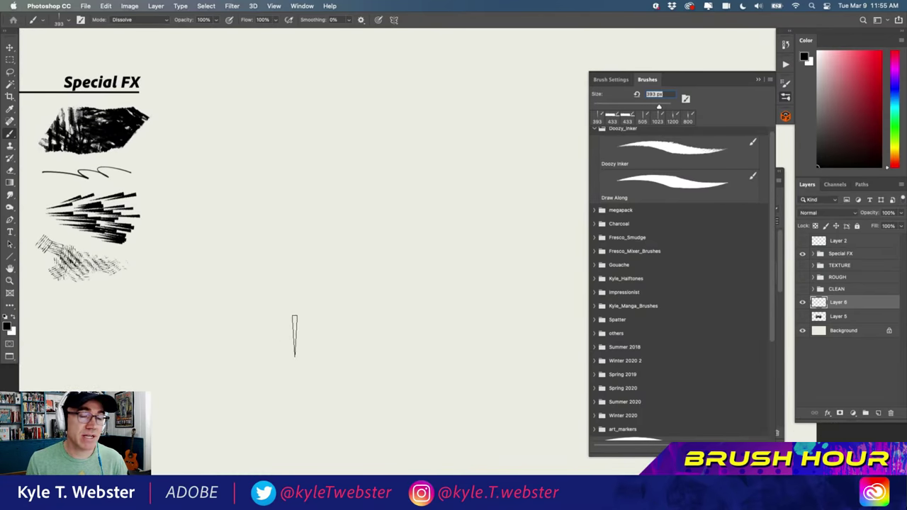